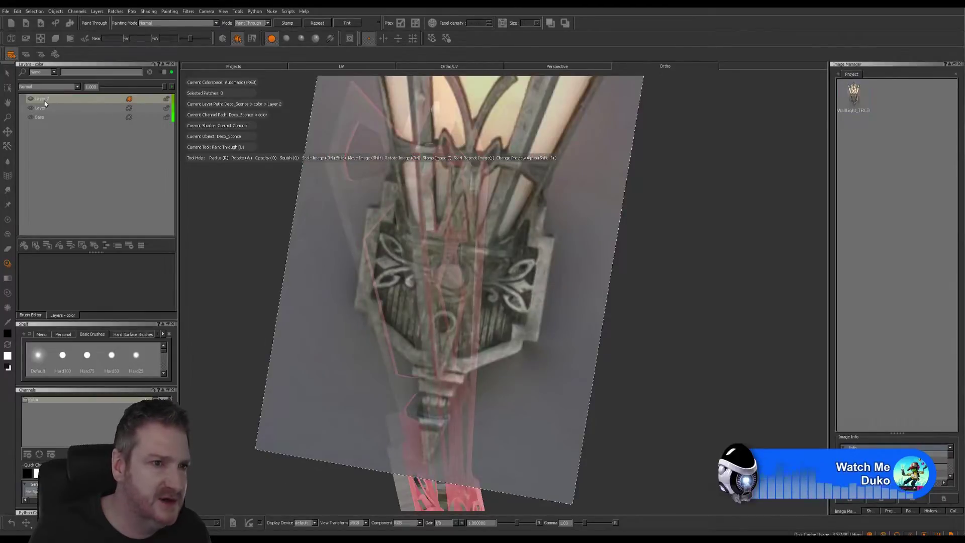
Cut Layer 2 from the color channel and add a fresh paint layer on top of the stack.
{"action": "right_click", "coordinate": [59, 98]}
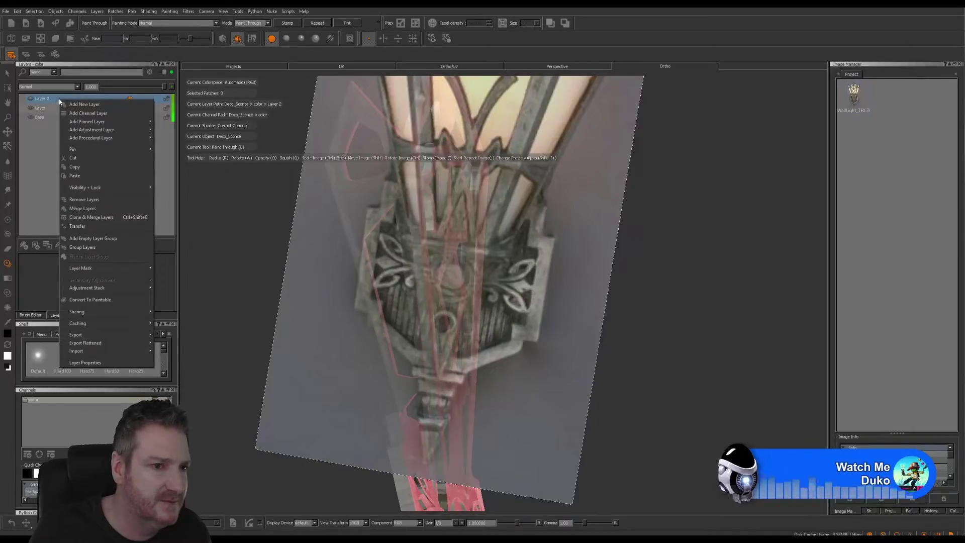
{"action": "left_click", "coordinate": [84, 158]}
{"action": "left_click", "coordinate": [427, 281]}
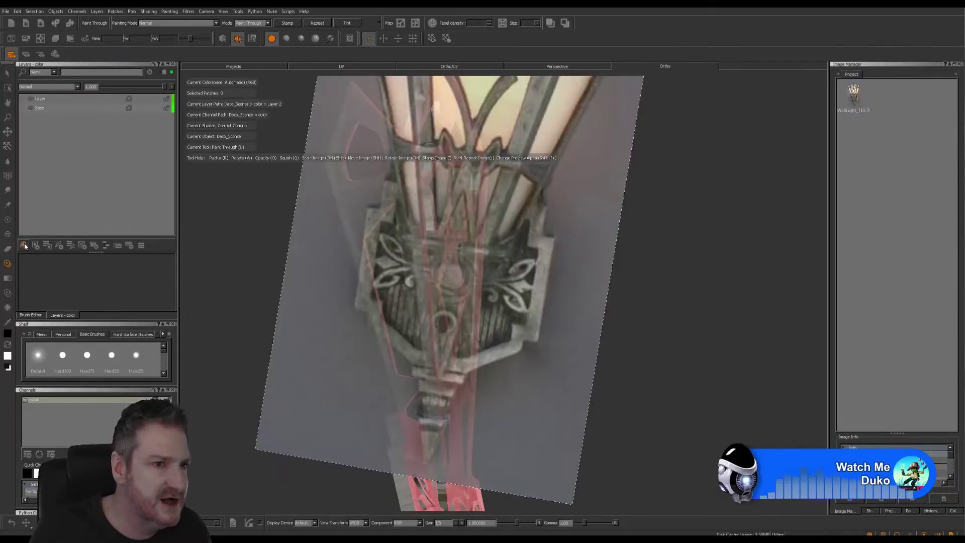
{"action": "left_click", "coordinate": [24, 245]}
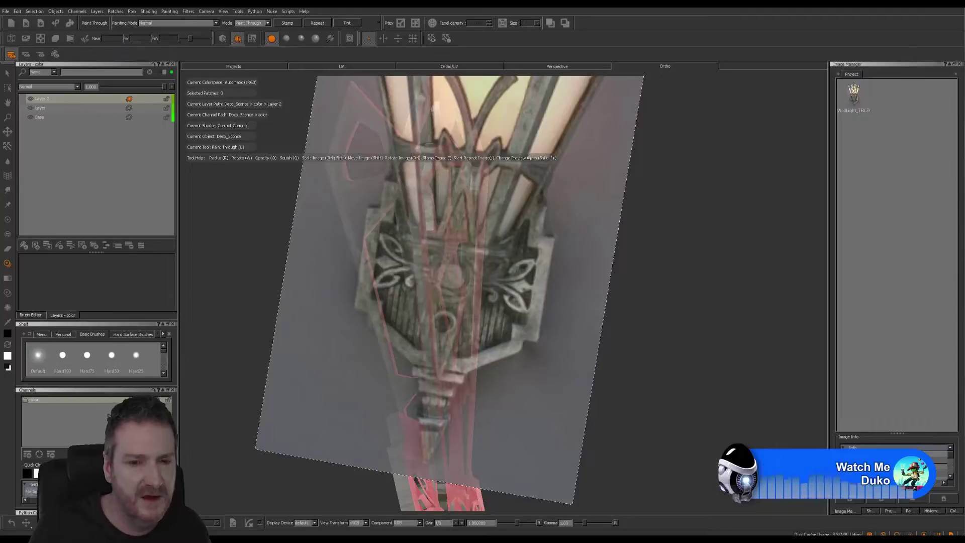
{"action": "left_click", "coordinate": [439, 292]}
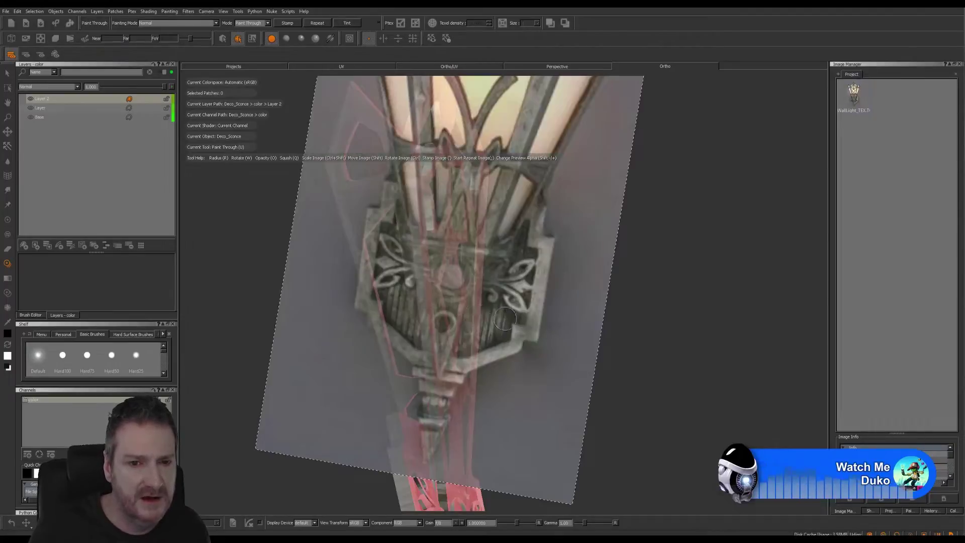
Examine the sconce model from several angles, checking the texture coverage on its frame edges and side faces.
{"action": "mouse_move", "coordinate": [506, 319]}
{"action": "left_mouse_down", "text": "alt"}
{"action": "mouse_move", "coordinate": [549, 317]}
{"action": "mouse_move", "coordinate": [523, 314]}
{"action": "left_mouse_up", "text": "alt"}
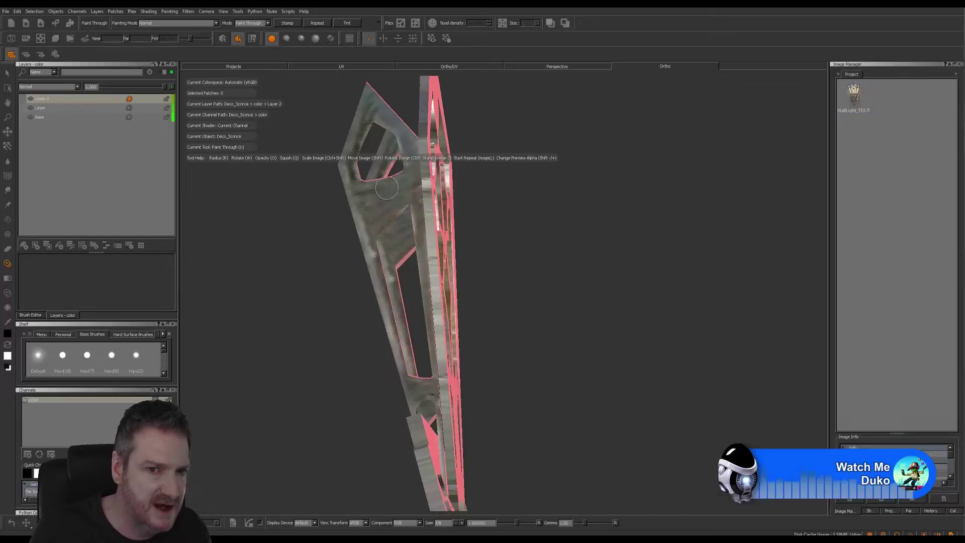
{"action": "mouse_move", "coordinate": [443, 191]}
{"action": "left_mouse_down", "text": "alt"}
{"action": "mouse_move", "coordinate": [523, 209]}
{"action": "mouse_move", "coordinate": [511, 216]}
{"action": "mouse_move", "coordinate": [558, 204]}
{"action": "mouse_move", "coordinate": [610, 209]}
{"action": "mouse_move", "coordinate": [552, 205]}
{"action": "left_mouse_up", "text": "alt"}
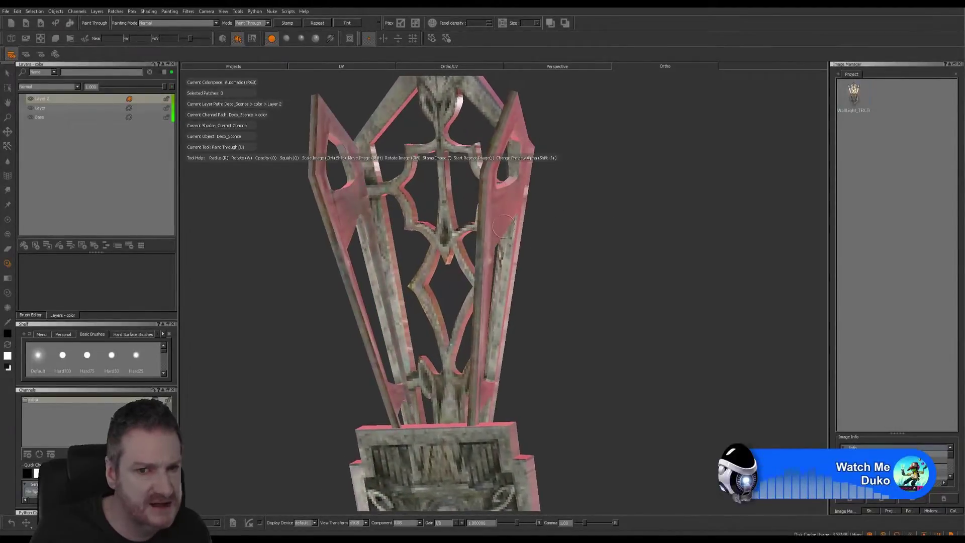
{"action": "left_click_drag", "start_coordinate": [632, 247], "coordinate": [474, 239], "text": "alt"}
{"action": "middle_click_drag", "start_coordinate": [443, 215], "coordinate": [399, 203], "text": "alt"}
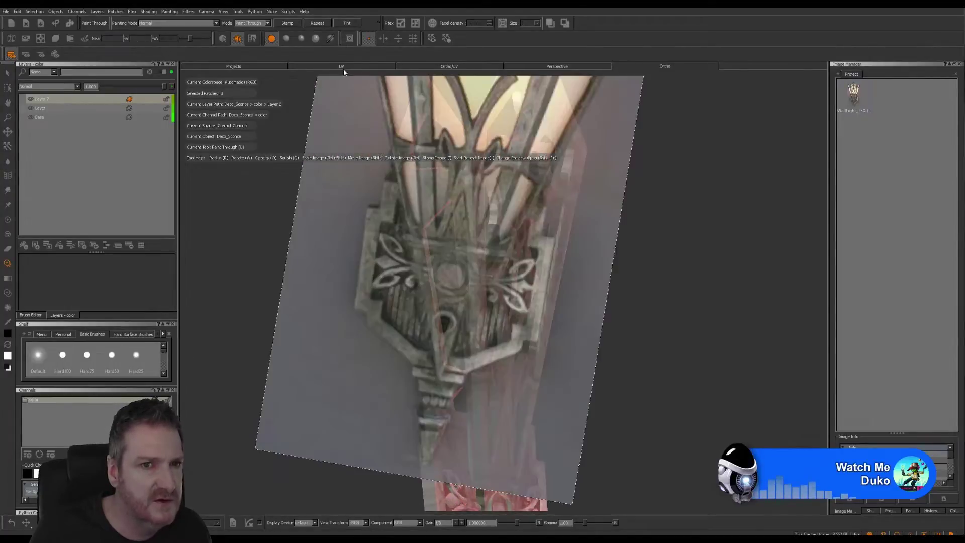
Open the UV view and rotate and move the wall light image horizontally over the long strip islands below the back plate.
{"action": "left_click", "coordinate": [342, 67]}
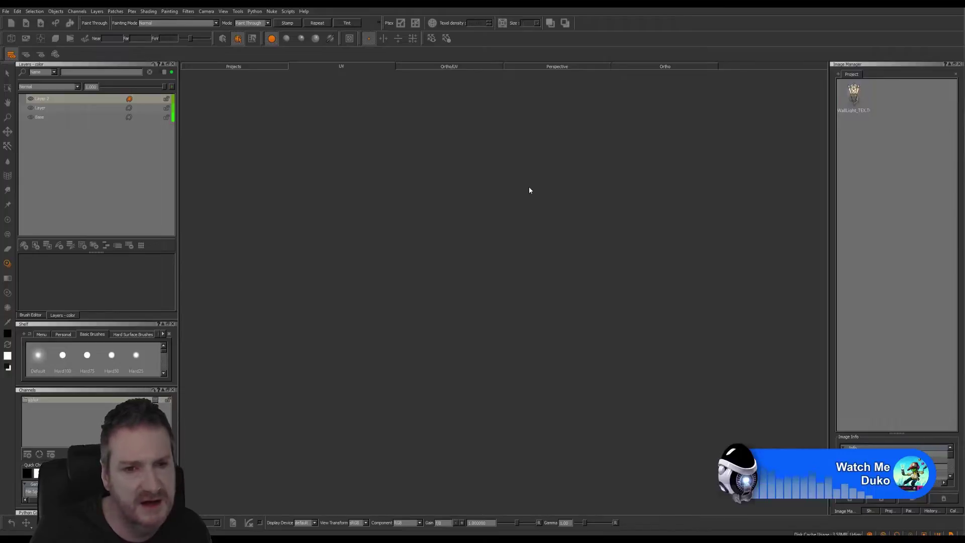
{"action": "middle_click_drag", "start_coordinate": [483, 204], "coordinate": [340, 267], "text": "alt"}
{"action": "right_click_drag", "start_coordinate": [443, 221], "coordinate": [564, 209], "text": "alt"}
{"action": "middle_click_drag", "start_coordinate": [531, 288], "coordinate": [496, 243], "text": "alt"}
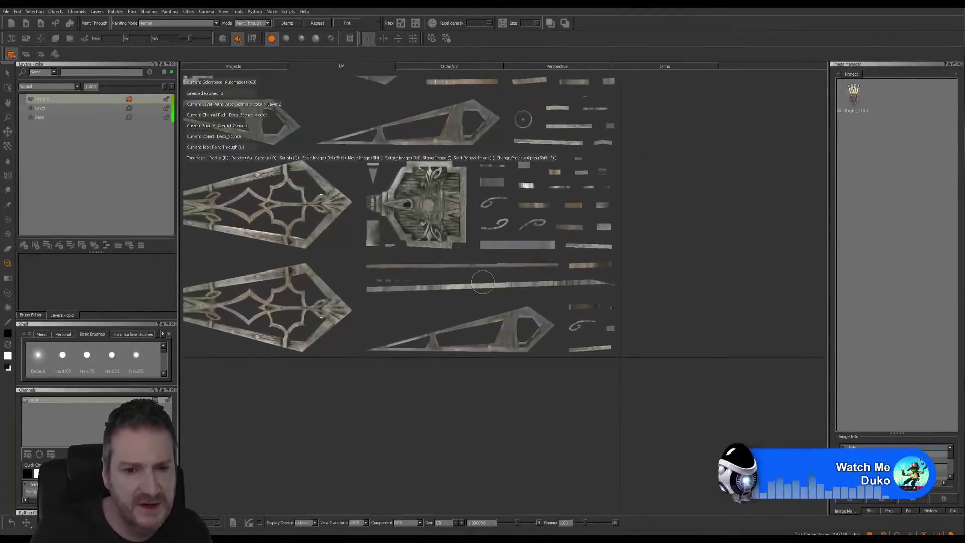
{"action": "mouse_move", "coordinate": [496, 244]}
{"action": "right_mouse_down", "text": "alt"}
{"action": "mouse_move", "coordinate": [543, 271]}
{"action": "mouse_move", "coordinate": [654, 279]}
{"action": "right_mouse_up", "text": "alt"}
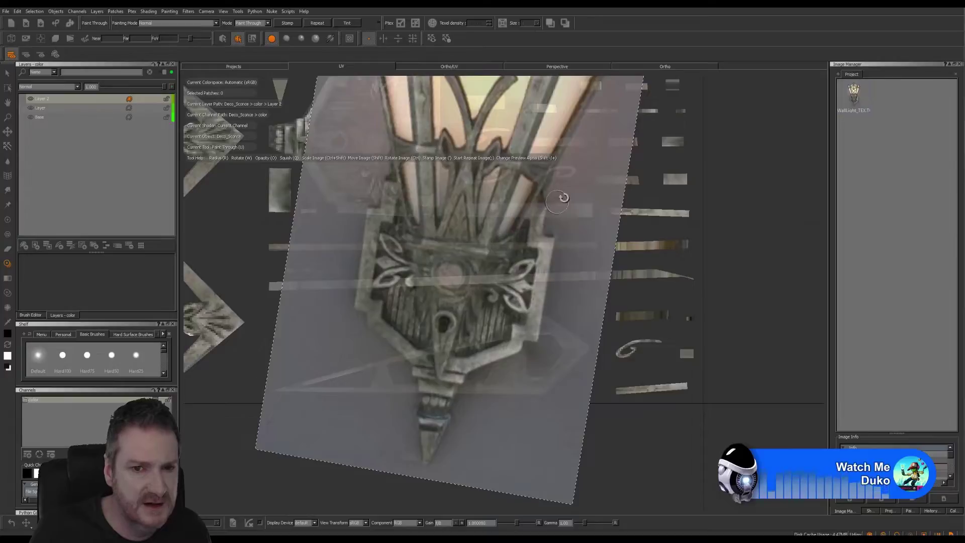
{"action": "mouse_move", "coordinate": [563, 197]}
{"action": "left_mouse_down", "text": "ctrl"}
{"action": "mouse_move", "coordinate": [578, 228]}
{"action": "mouse_move", "coordinate": [444, 331]}
{"action": "left_mouse_up", "text": "ctrl"}
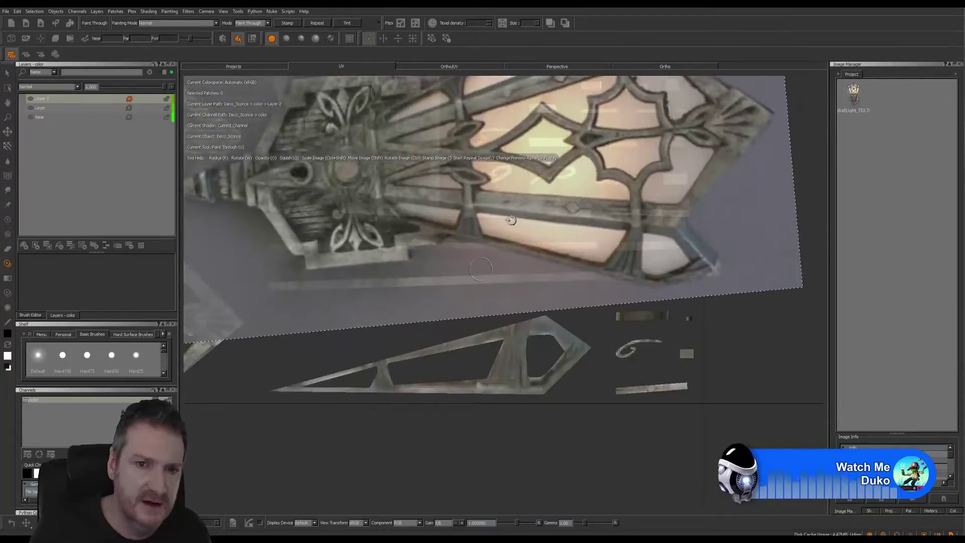
{"action": "mouse_move", "coordinate": [510, 220]}
{"action": "left_mouse_down", "text": "shift"}
{"action": "mouse_move", "coordinate": [545, 401]}
{"action": "mouse_move", "coordinate": [537, 406]}
{"action": "left_mouse_up", "text": "shift"}
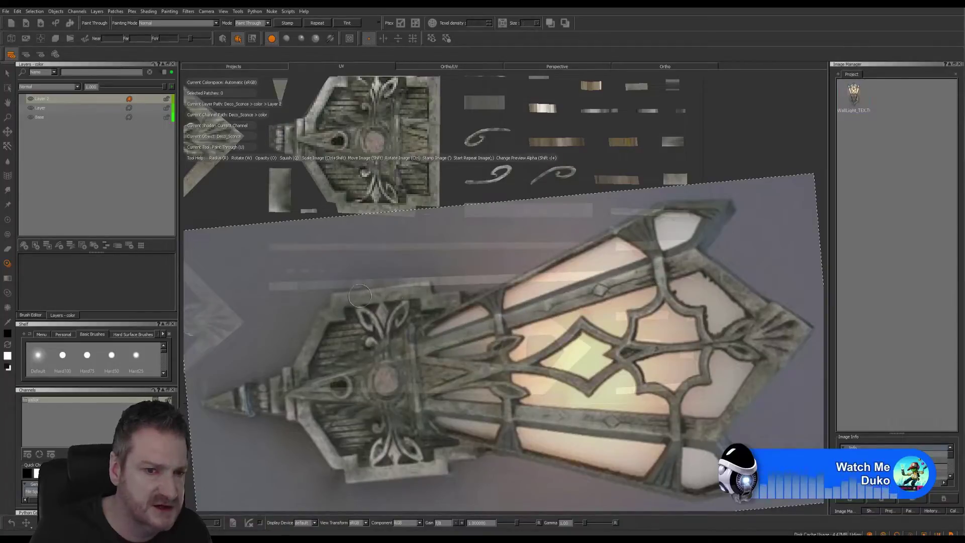
{"action": "mouse_move", "coordinate": [478, 287]}
{"action": "left_mouse_down", "text": "ctrl"}
{"action": "mouse_move", "coordinate": [517, 302]}
{"action": "mouse_move", "coordinate": [470, 233]}
{"action": "mouse_move", "coordinate": [461, 254]}
{"action": "mouse_move", "coordinate": [562, 251]}
{"action": "mouse_move", "coordinate": [579, 237]}
{"action": "mouse_move", "coordinate": [575, 267]}
{"action": "left_mouse_up", "text": "ctrl"}
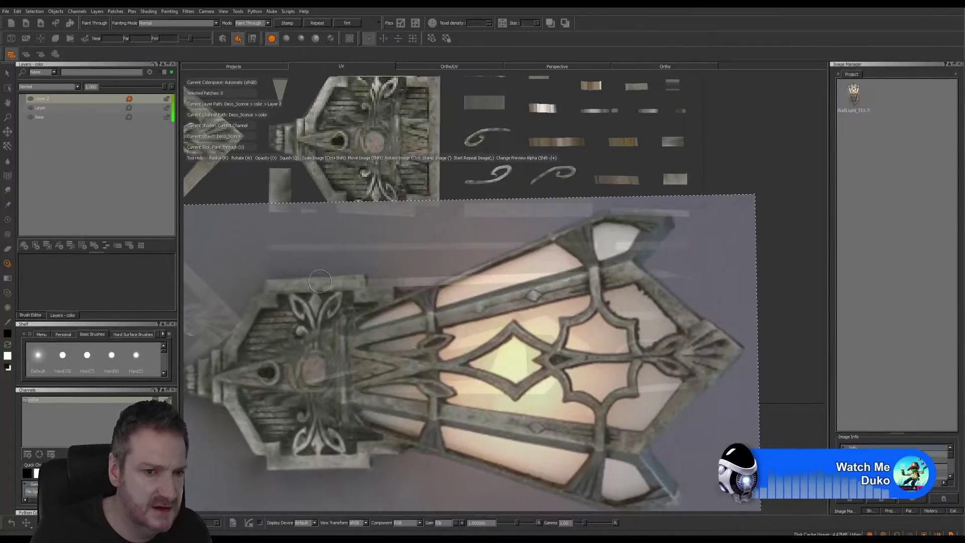
Paint the back plate's weathered border texture through the image along the lower, slanted long strip island.
{"action": "left_click_drag", "start_coordinate": [275, 283], "coordinate": [274, 284]}
{"action": "mouse_move", "coordinate": [369, 283]}
{"action": "left_mouse_down"}
{"action": "mouse_move", "coordinate": [503, 296]}
{"action": "mouse_move", "coordinate": [476, 285]}
{"action": "mouse_move", "coordinate": [484, 299]}
{"action": "left_mouse_up"}
{"action": "mouse_move", "coordinate": [555, 297]}
{"action": "left_mouse_down", "text": "shift"}
{"action": "mouse_move", "coordinate": [580, 294]}
{"action": "mouse_move", "coordinate": [531, 289]}
{"action": "mouse_move", "coordinate": [528, 303]}
{"action": "mouse_move", "coordinate": [486, 304]}
{"action": "left_mouse_up", "text": "shift"}
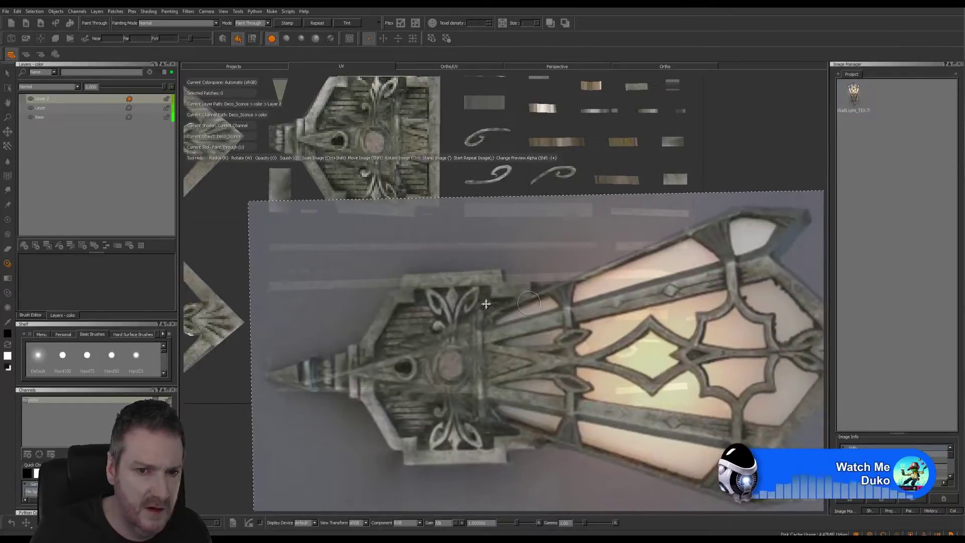
{"action": "left_click_drag", "start_coordinate": [444, 279], "coordinate": [414, 283]}
Realign the wall light image and paint its plate border onto the upper long strip and the short strips beside it.
{"action": "mouse_move", "coordinate": [508, 302]}
{"action": "left_mouse_down", "text": "ctrl+shift"}
{"action": "mouse_move", "coordinate": [600, 299]}
{"action": "mouse_move", "coordinate": [592, 285]}
{"action": "mouse_move", "coordinate": [605, 296]}
{"action": "mouse_move", "coordinate": [676, 304]}
{"action": "mouse_move", "coordinate": [649, 308]}
{"action": "mouse_move", "coordinate": [692, 306]}
{"action": "mouse_move", "coordinate": [640, 273]}
{"action": "mouse_move", "coordinate": [655, 308]}
{"action": "mouse_move", "coordinate": [599, 319]}
{"action": "mouse_move", "coordinate": [273, 273]}
{"action": "left_mouse_up", "text": "ctrl+shift"}
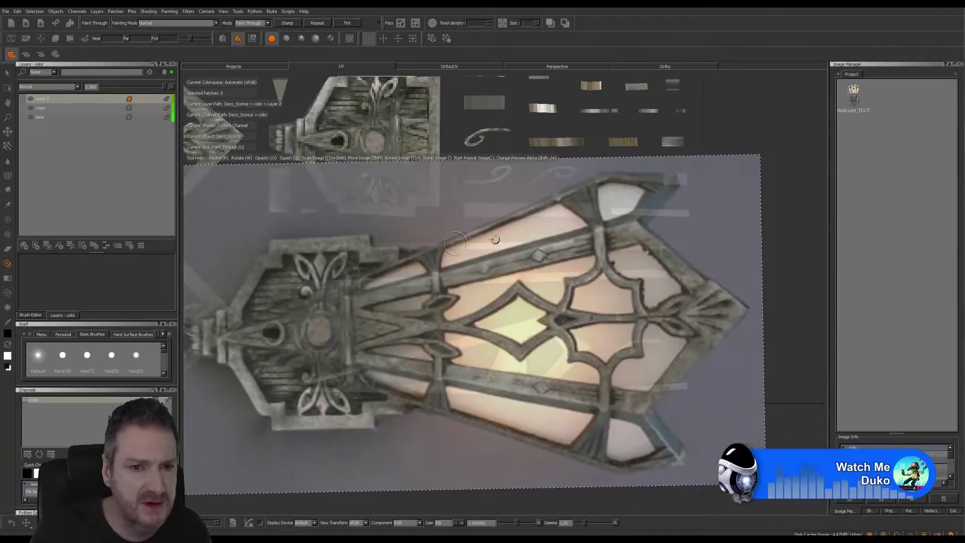
{"action": "left_click_drag", "start_coordinate": [495, 240], "coordinate": [506, 262], "text": "ctrl"}
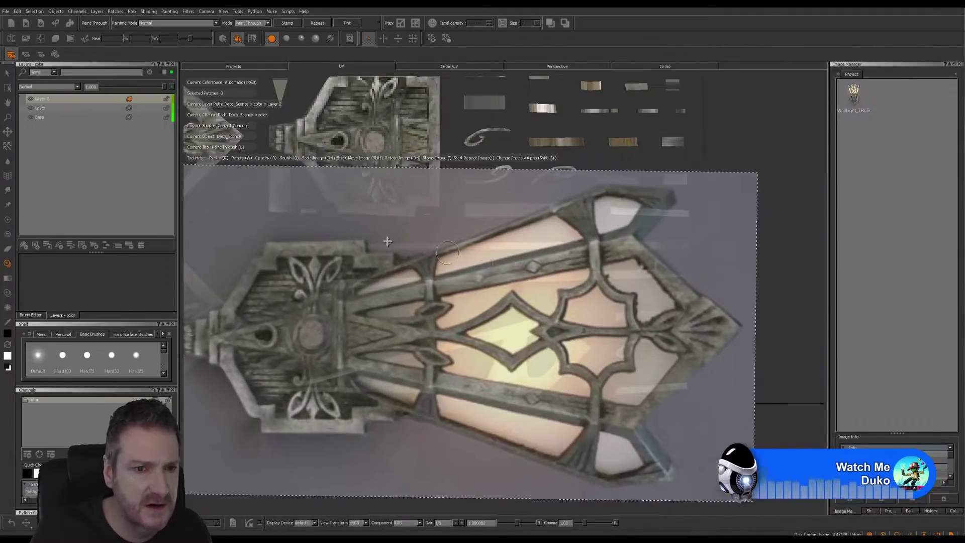
{"action": "mouse_move", "coordinate": [447, 251]}
{"action": "left_mouse_down"}
{"action": "mouse_move", "coordinate": [314, 246]}
{"action": "mouse_move", "coordinate": [461, 261]}
{"action": "mouse_move", "coordinate": [355, 249]}
{"action": "mouse_move", "coordinate": [496, 250]}
{"action": "mouse_move", "coordinate": [455, 255]}
{"action": "mouse_move", "coordinate": [464, 250]}
{"action": "left_mouse_up"}
{"action": "mouse_move", "coordinate": [464, 251]}
{"action": "left_mouse_down", "text": "shift"}
{"action": "mouse_move", "coordinate": [524, 256]}
{"action": "mouse_move", "coordinate": [475, 252]}
{"action": "left_mouse_up", "text": "shift"}
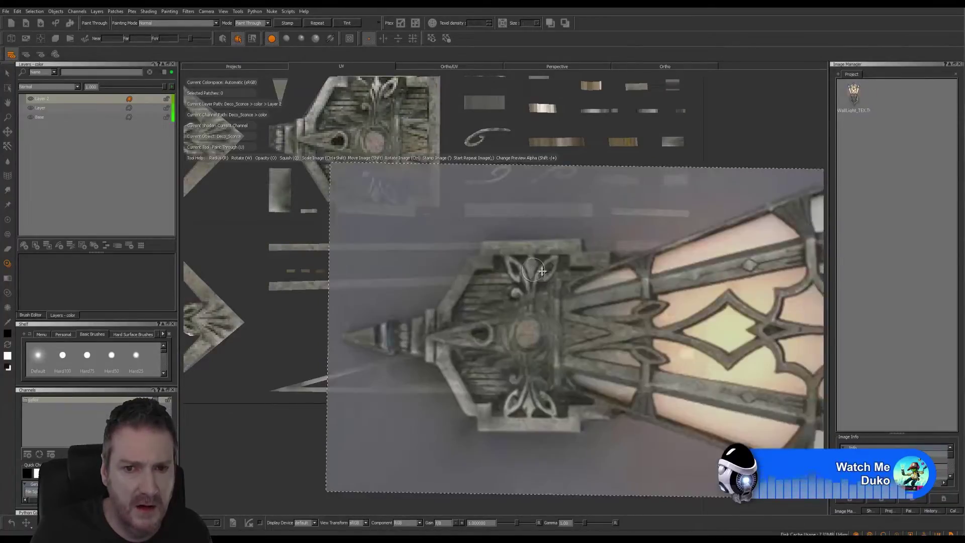
{"action": "mouse_move", "coordinate": [534, 266]}
{"action": "left_mouse_down", "text": "shift"}
{"action": "mouse_move", "coordinate": [552, 267]}
{"action": "mouse_move", "coordinate": [567, 252]}
{"action": "mouse_move", "coordinate": [607, 339]}
{"action": "mouse_move", "coordinate": [698, 255]}
{"action": "mouse_move", "coordinate": [610, 248]}
{"action": "left_mouse_up", "text": "shift"}
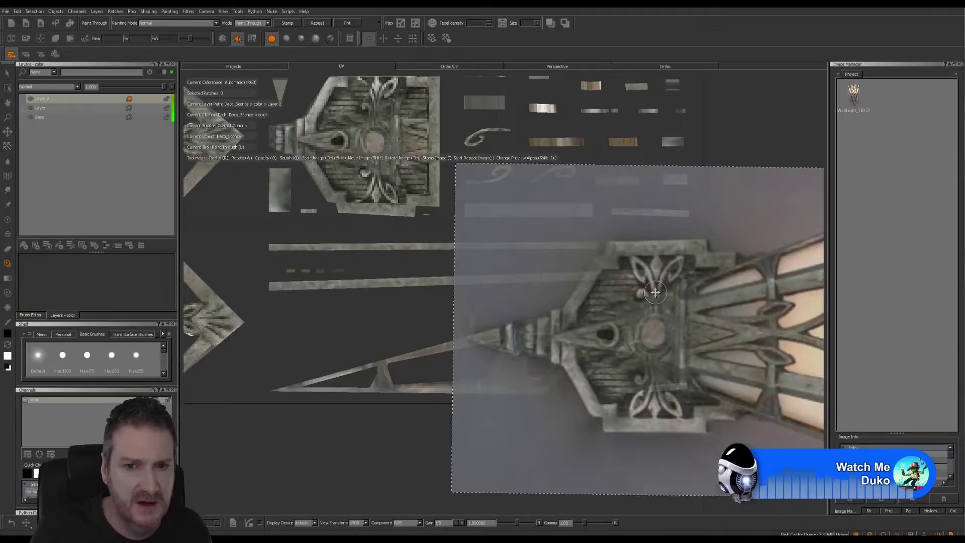
{"action": "left_click_drag", "start_coordinate": [655, 293], "coordinate": [628, 291]}
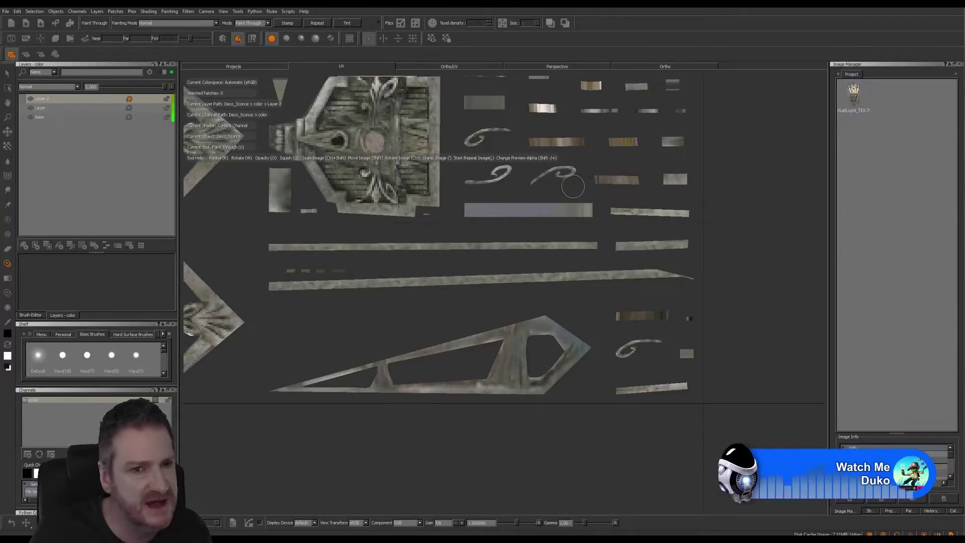
Reposition the image and paint the plate border texture over the wide strip island beside the back plate.
{"action": "mouse_move", "coordinate": [717, 196]}
{"action": "middle_mouse_down", "text": "alt"}
{"action": "mouse_move", "coordinate": [696, 215]}
{"action": "mouse_move", "coordinate": [704, 248]}
{"action": "middle_mouse_up", "text": "alt"}
{"action": "left_click_drag", "start_coordinate": [651, 362], "coordinate": [487, 379], "text": "shift"}
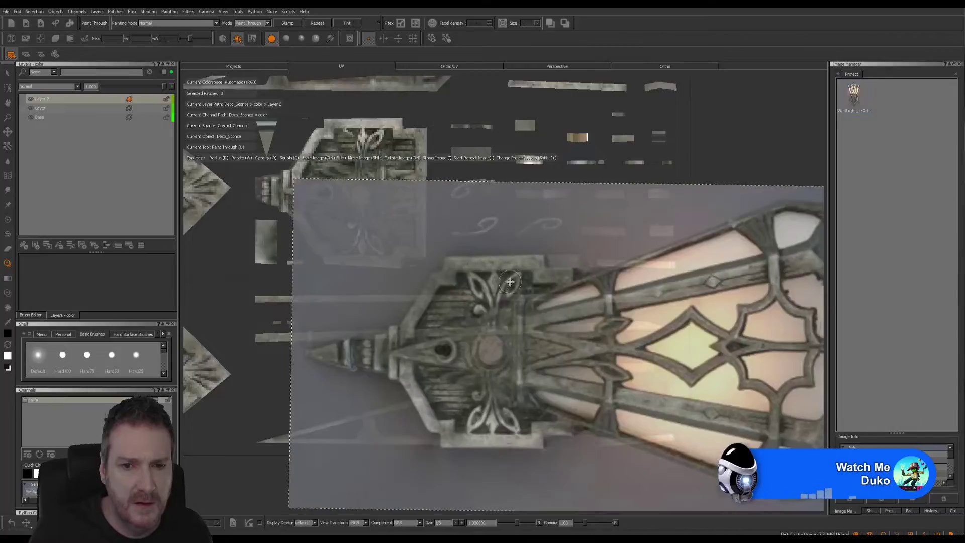
{"action": "left_click_drag", "start_coordinate": [501, 260], "coordinate": [551, 281], "text": "shift"}
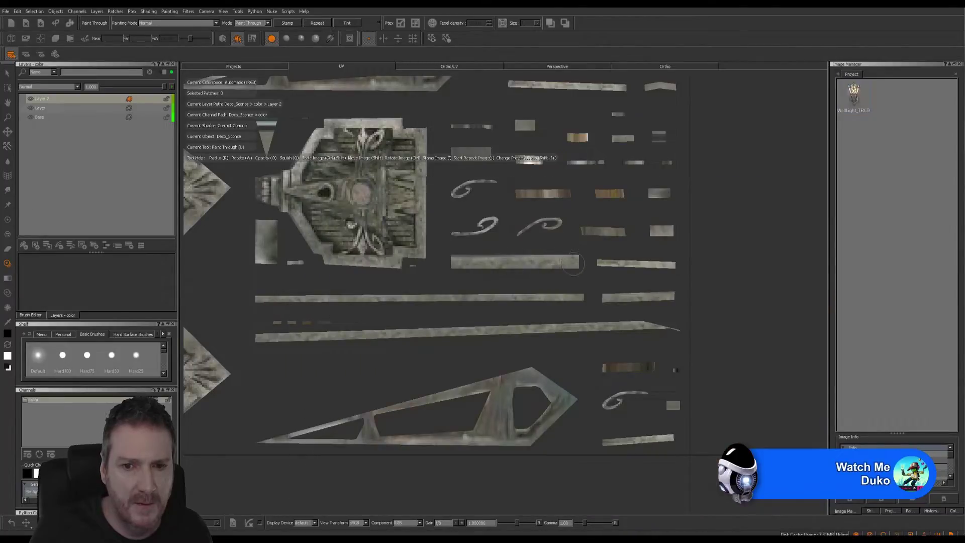
{"action": "left_click_drag", "start_coordinate": [574, 262], "coordinate": [677, 295], "text": "shift"}
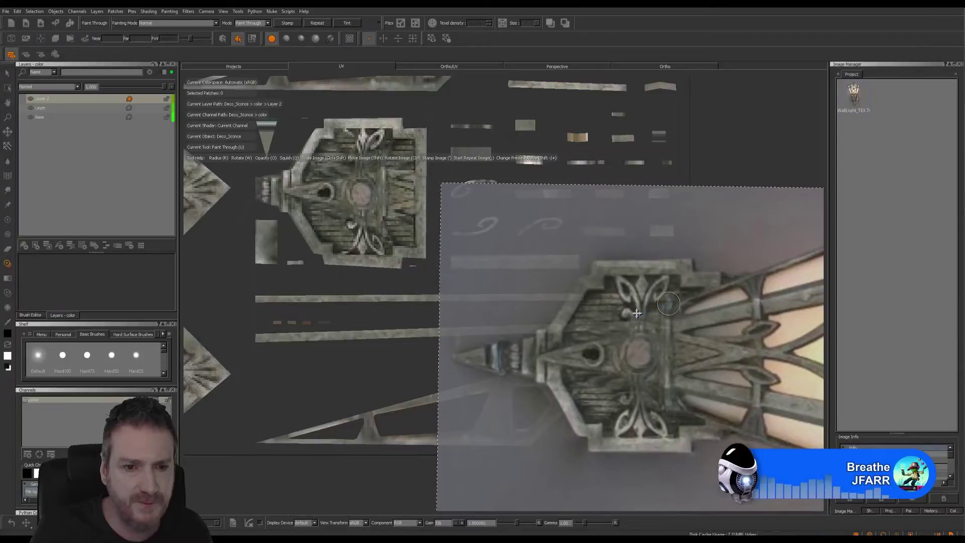
Move the image over the small strips near the UV tile's lower corner and paint them with the plate border texture.
{"action": "middle_click_drag", "start_coordinate": [626, 315], "coordinate": [485, 264], "text": "alt"}
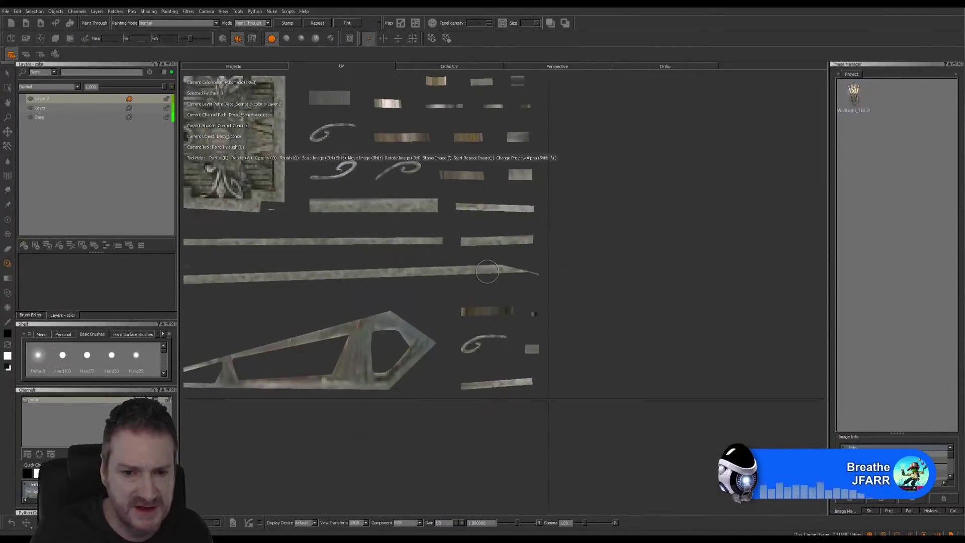
{"action": "left_click_drag", "start_coordinate": [623, 342], "coordinate": [491, 382], "text": "shift"}
{"action": "left_click_drag", "start_coordinate": [485, 310], "coordinate": [488, 312]}
{"action": "left_click_drag", "start_coordinate": [546, 322], "coordinate": [532, 309]}
{"action": "mouse_move", "coordinate": [595, 317]}
{"action": "left_mouse_down", "text": "shift"}
{"action": "mouse_move", "coordinate": [584, 367]}
{"action": "mouse_move", "coordinate": [600, 394]}
{"action": "mouse_move", "coordinate": [623, 341]}
{"action": "mouse_move", "coordinate": [602, 360]}
{"action": "left_mouse_up", "text": "shift"}
{"action": "left_click_drag", "start_coordinate": [538, 380], "coordinate": [535, 380]}
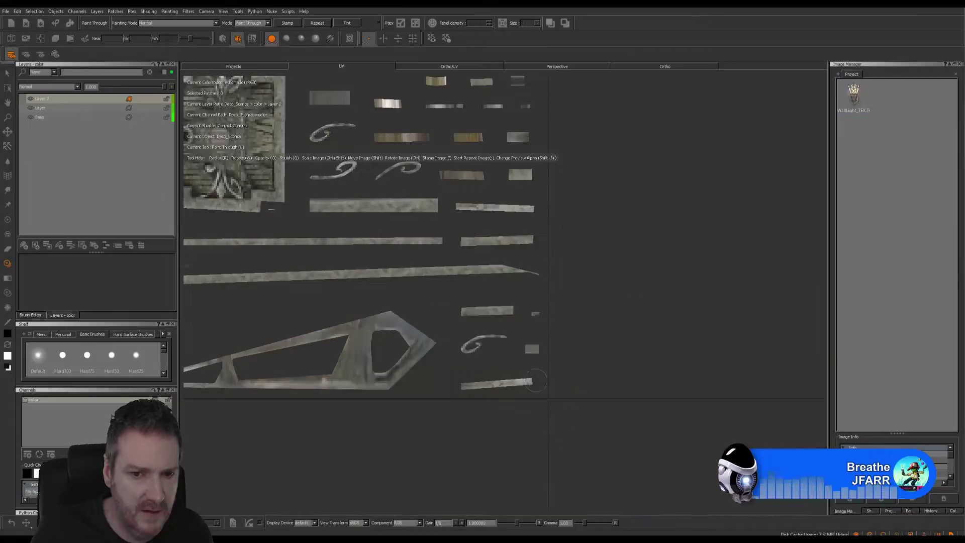
{"action": "left_click_drag", "start_coordinate": [455, 388], "coordinate": [463, 386]}
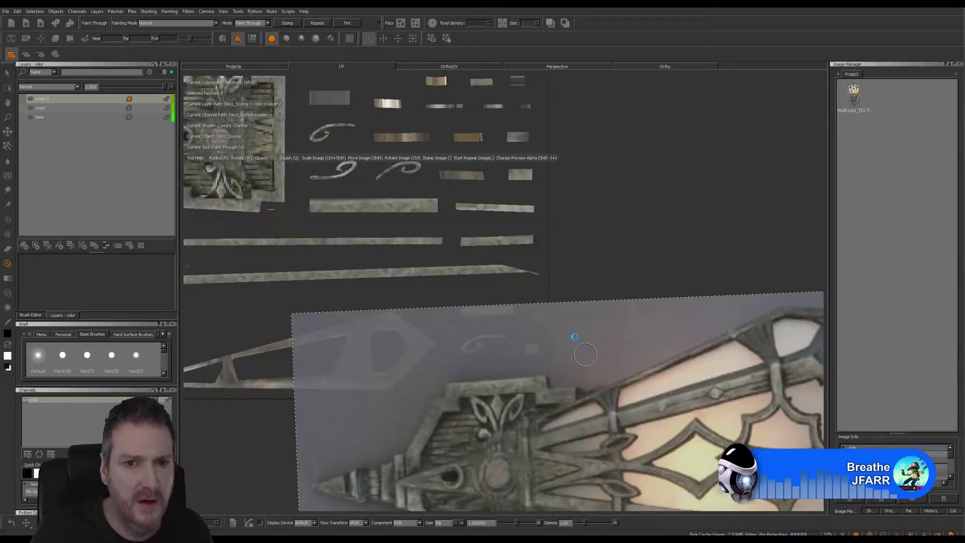
Level the image over the small rectangular islands around the scroll pieces and paint them with the plate border texture.
{"action": "middle_click_drag", "start_coordinate": [552, 226], "coordinate": [560, 424]}
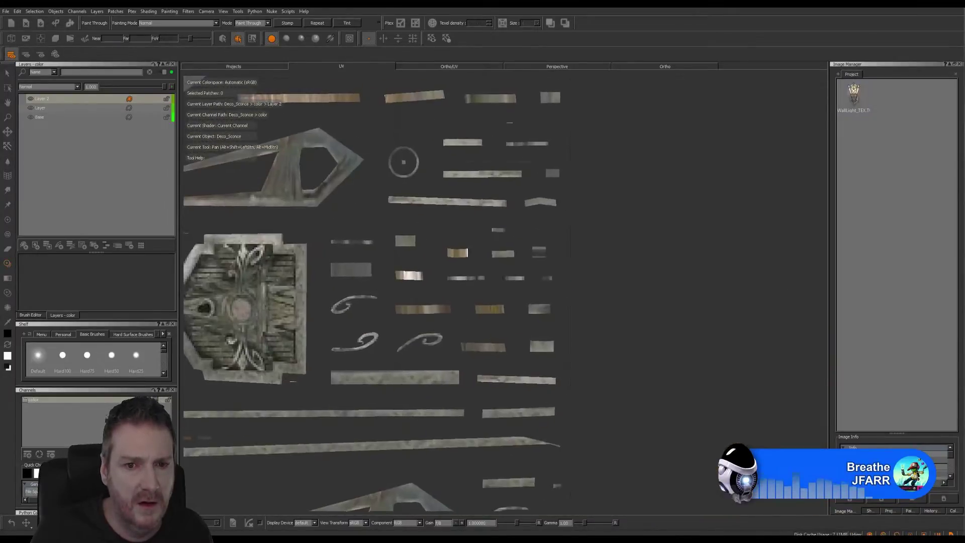
{"action": "left_click_drag", "start_coordinate": [560, 425], "coordinate": [550, 376], "text": "shift"}
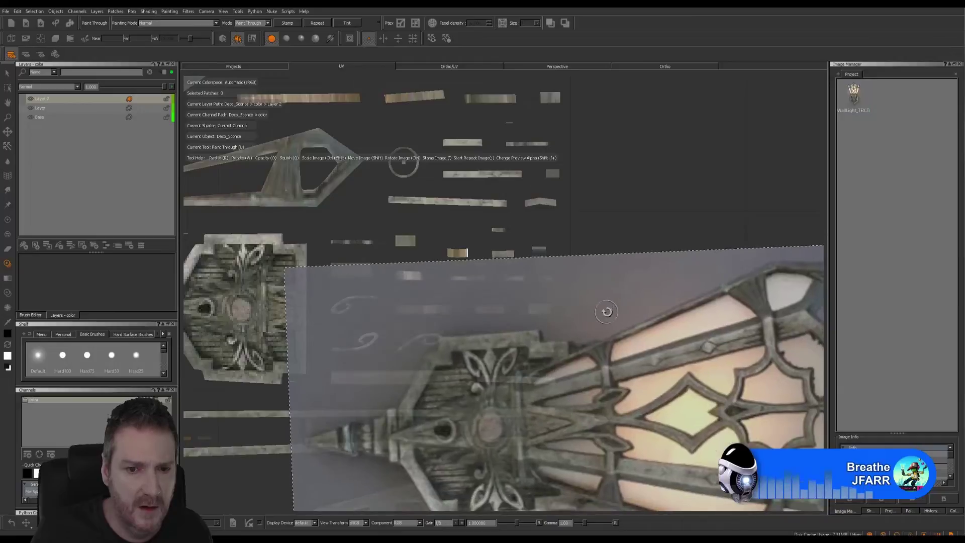
{"action": "mouse_move", "coordinate": [607, 312]}
{"action": "left_mouse_down", "text": "ctrl"}
{"action": "mouse_move", "coordinate": [610, 340]}
{"action": "mouse_move", "coordinate": [620, 332]}
{"action": "left_mouse_up", "text": "ctrl"}
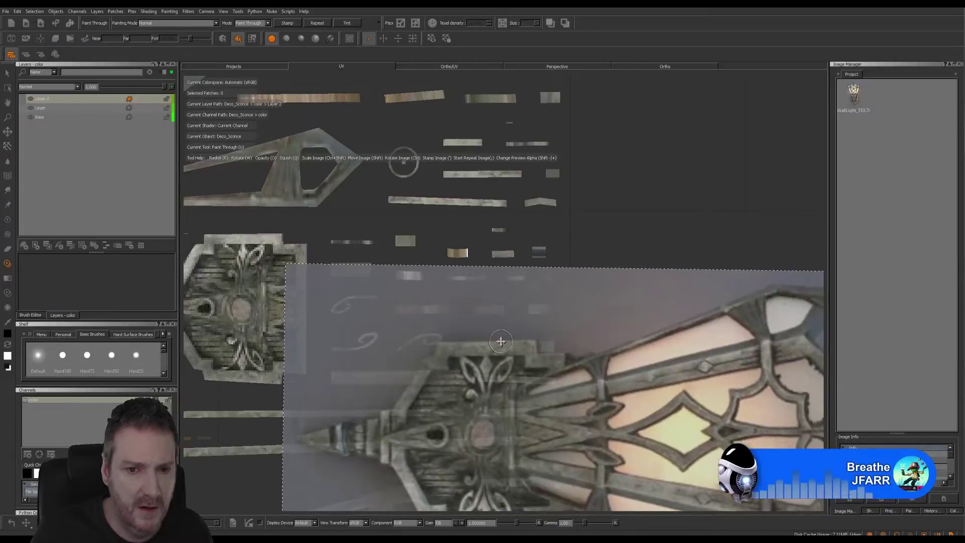
{"action": "mouse_move", "coordinate": [509, 344]}
{"action": "left_mouse_down"}
{"action": "mouse_move", "coordinate": [467, 339]}
{"action": "mouse_move", "coordinate": [489, 312]}
{"action": "mouse_move", "coordinate": [402, 312]}
{"action": "left_mouse_up"}
{"action": "left_click_drag", "start_coordinate": [514, 327], "coordinate": [588, 333], "text": "shift"}
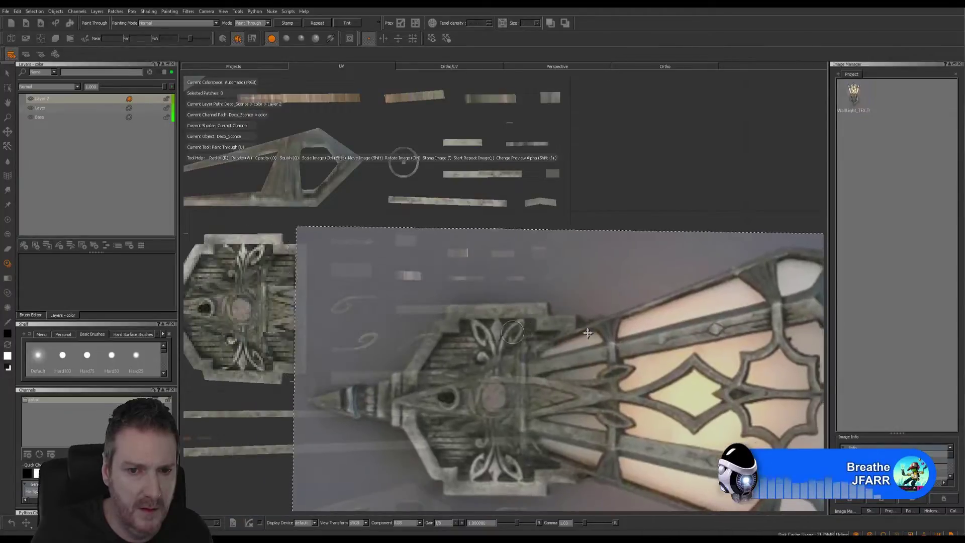
{"action": "left_click_drag", "start_coordinate": [483, 311], "coordinate": [516, 298]}
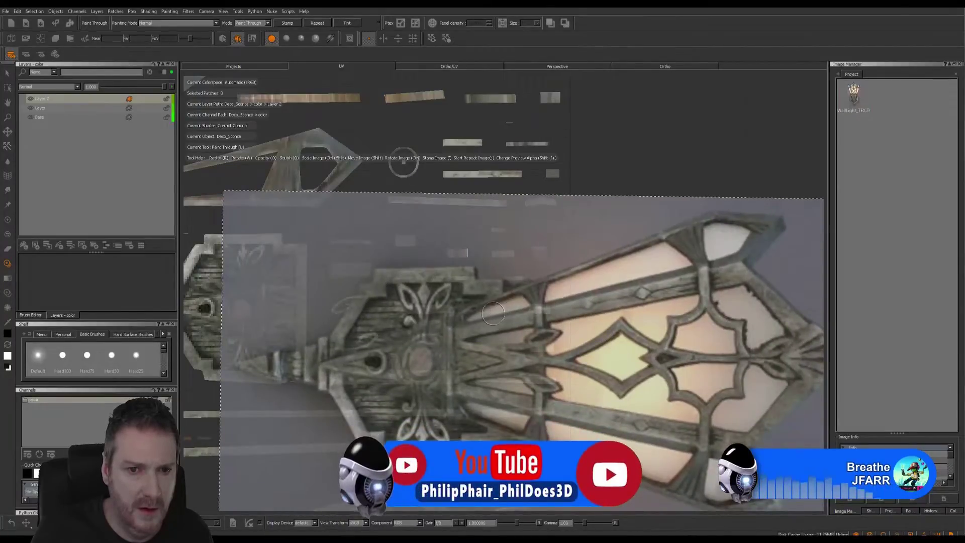
{"action": "left_click", "coordinate": [467, 312]}
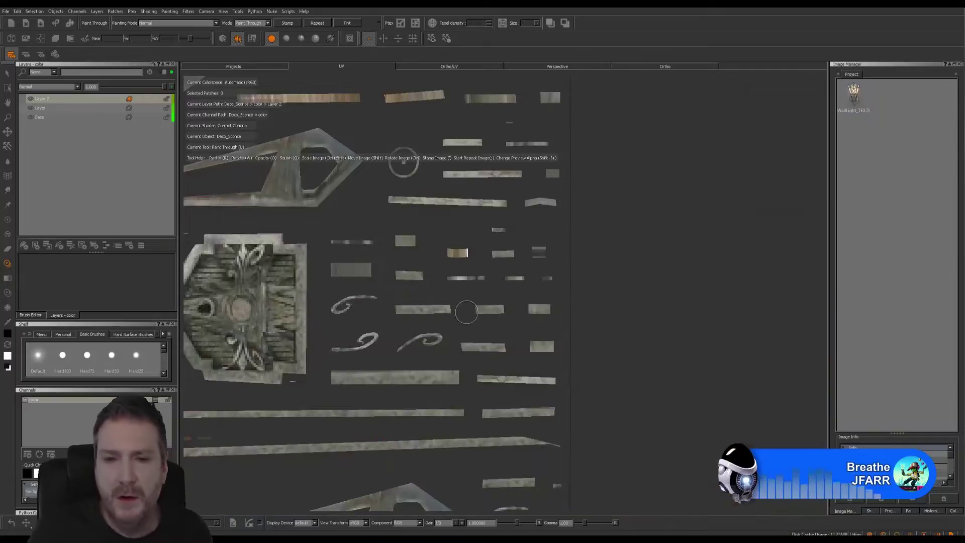
Realign the wall light image over the thin strips and small patches above the scroll pieces and paint them with the plate border texture.
{"action": "middle_click_drag", "start_coordinate": [467, 312], "coordinate": [494, 342]}
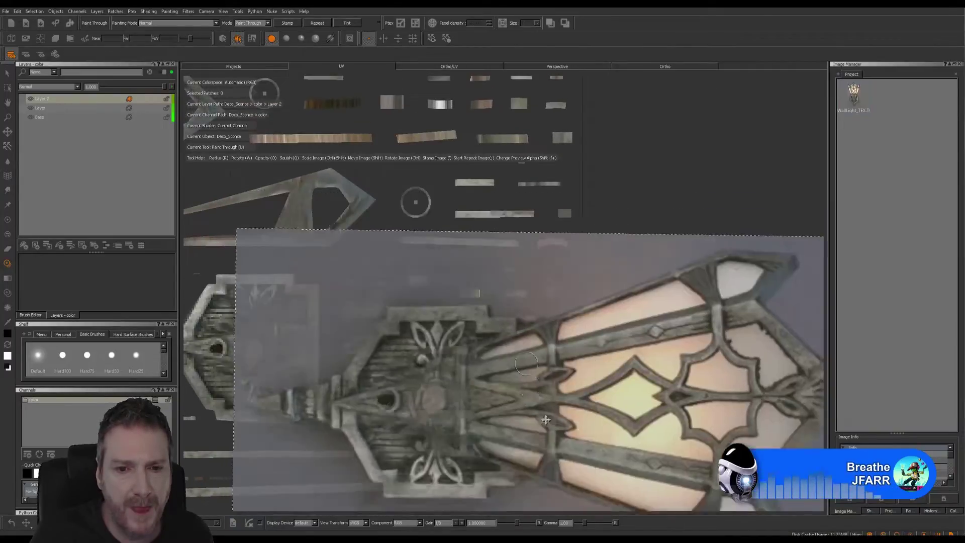
{"action": "left_click_drag", "start_coordinate": [546, 420], "coordinate": [607, 427], "text": "shift"}
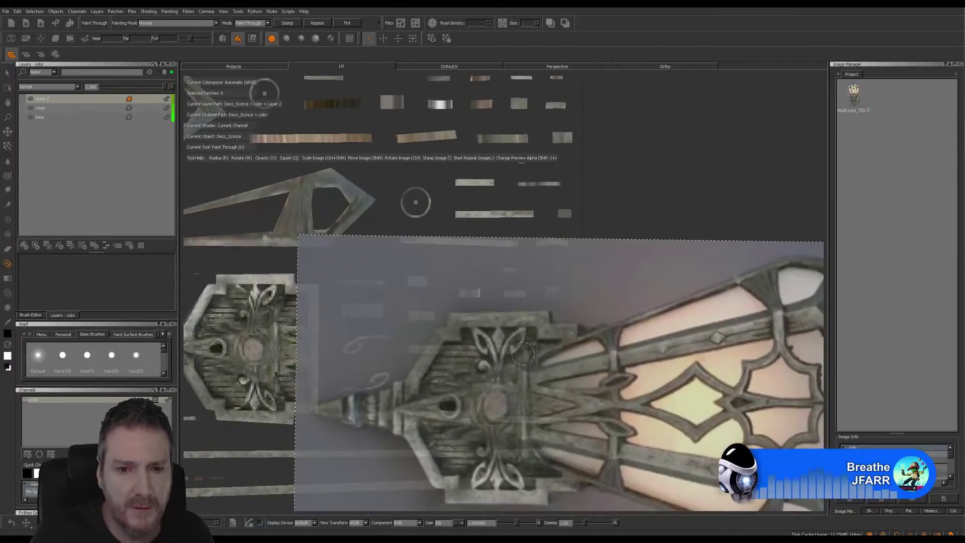
{"action": "left_click", "coordinate": [485, 312]}
{"action": "left_click", "coordinate": [553, 334]}
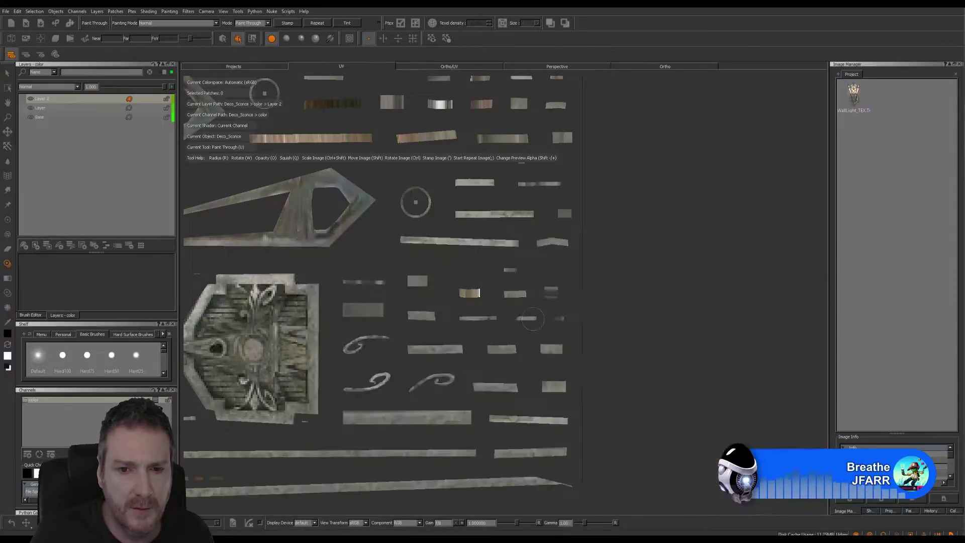
{"action": "left_click_drag", "start_coordinate": [554, 334], "coordinate": [524, 312], "text": "shift"}
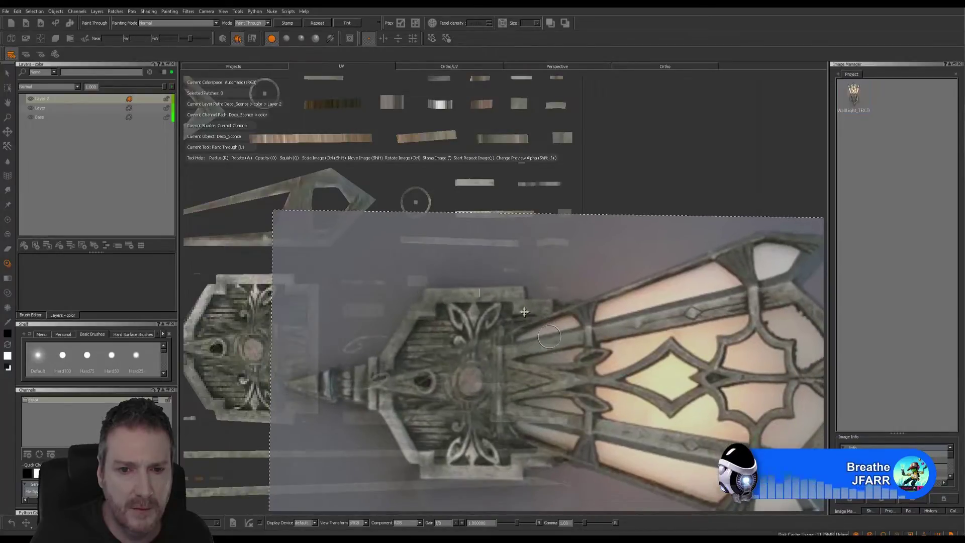
{"action": "left_click", "coordinate": [489, 292]}
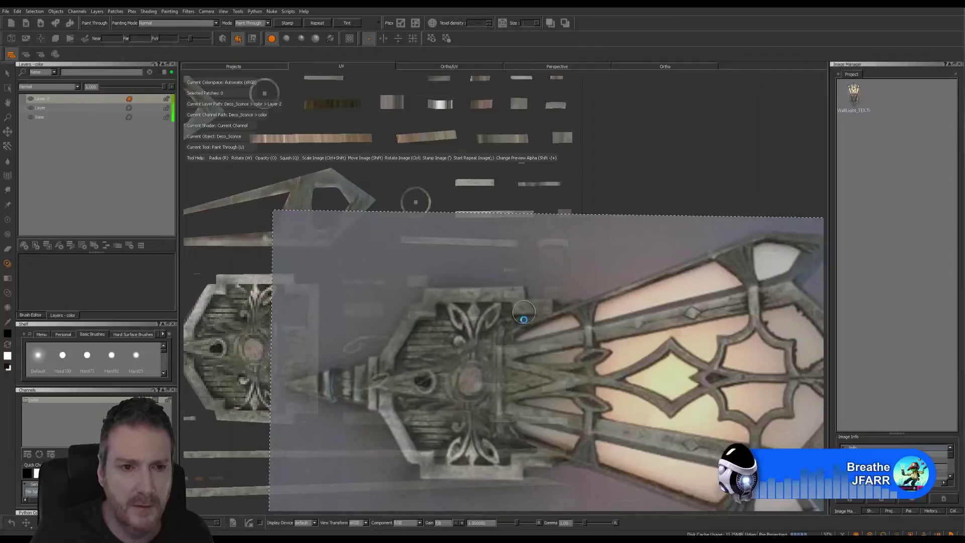
Move the image over the rectangular islands directly beside the back plate and paint them with the plate border texture.
{"action": "middle_click_drag", "start_coordinate": [523, 312], "coordinate": [602, 318]}
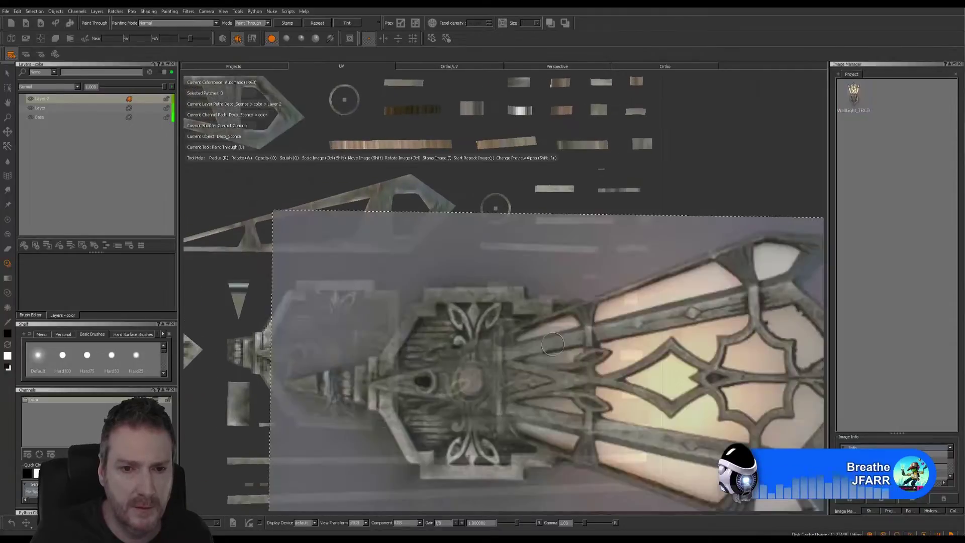
{"action": "mouse_move", "coordinate": [552, 357]}
{"action": "left_mouse_down", "text": "shift"}
{"action": "mouse_move", "coordinate": [531, 382]}
{"action": "mouse_move", "coordinate": [524, 370]}
{"action": "left_mouse_up", "text": "shift"}
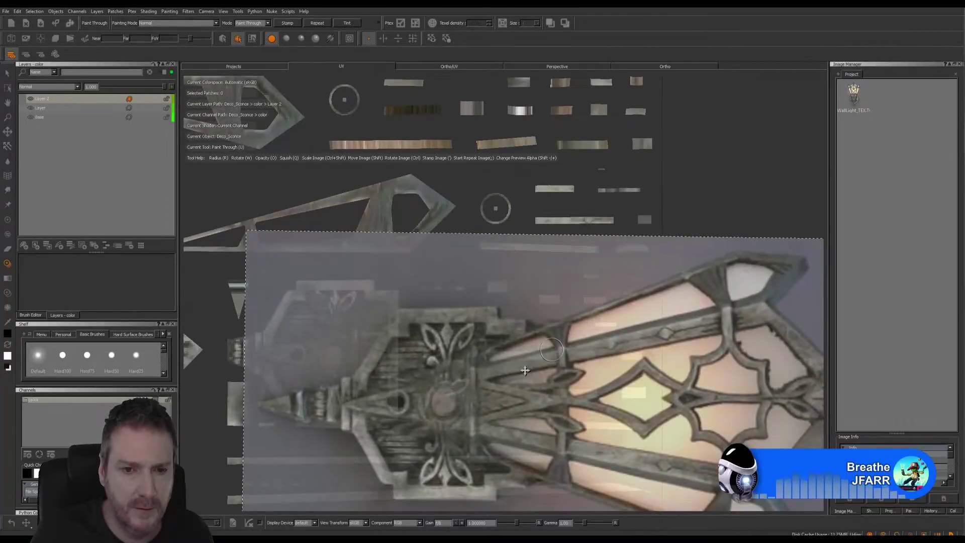
{"action": "left_click_drag", "start_coordinate": [421, 317], "coordinate": [423, 317]}
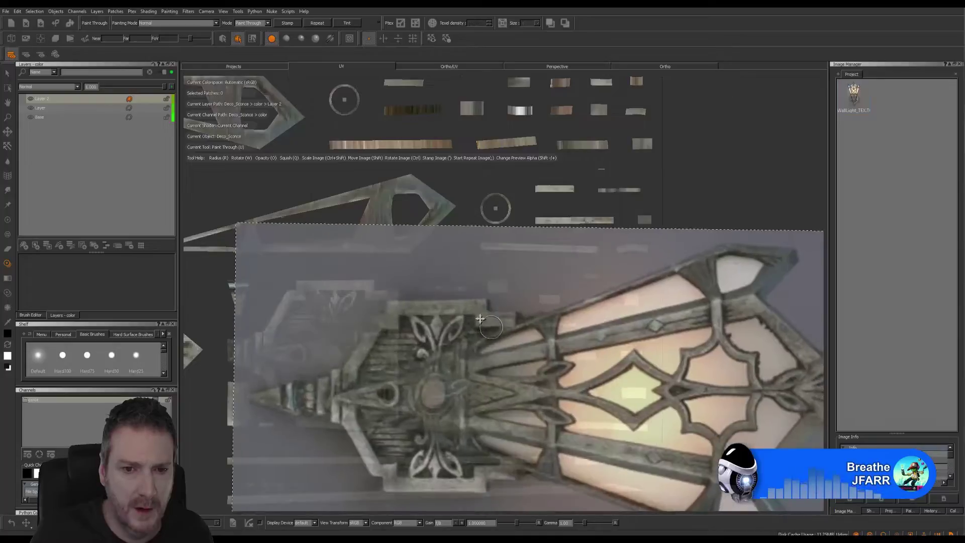
{"action": "left_click", "coordinate": [463, 292]}
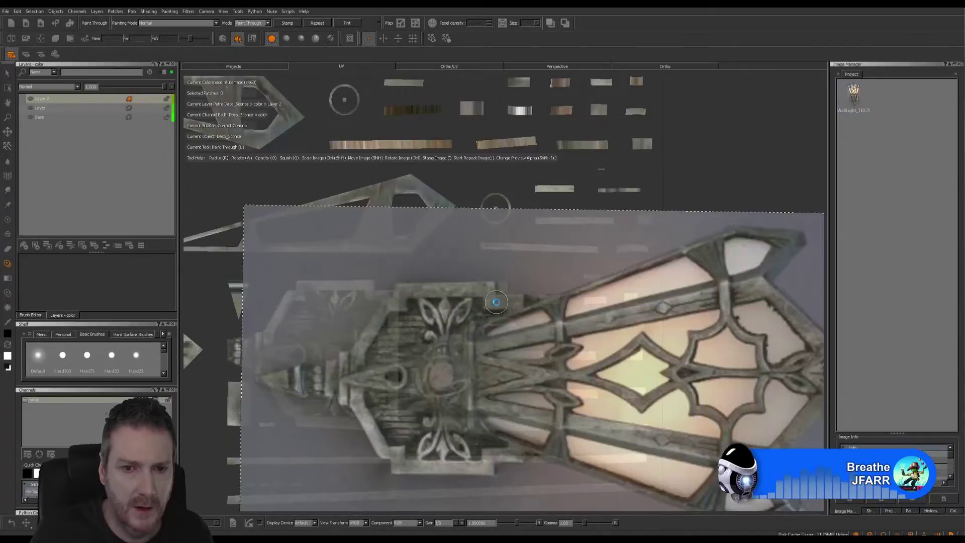
Position the image over the strip row below the circular island and paint each strip with the plate border texture.
{"action": "mouse_move", "coordinate": [490, 311]}
{"action": "middle_mouse_down"}
{"action": "mouse_move", "coordinate": [506, 302]}
{"action": "mouse_move", "coordinate": [576, 151]}
{"action": "mouse_move", "coordinate": [618, 171]}
{"action": "mouse_move", "coordinate": [621, 209]}
{"action": "mouse_move", "coordinate": [694, 304]}
{"action": "middle_mouse_up"}
{"action": "scroll", "coordinate": [543, 226], "scroll_direction": "up", "scroll_amount": 5}
{"action": "scroll", "coordinate": [695, 304], "scroll_direction": "up", "scroll_amount": 4}
{"action": "scroll", "coordinate": [496, 303], "scroll_direction": "down", "scroll_amount": 6}
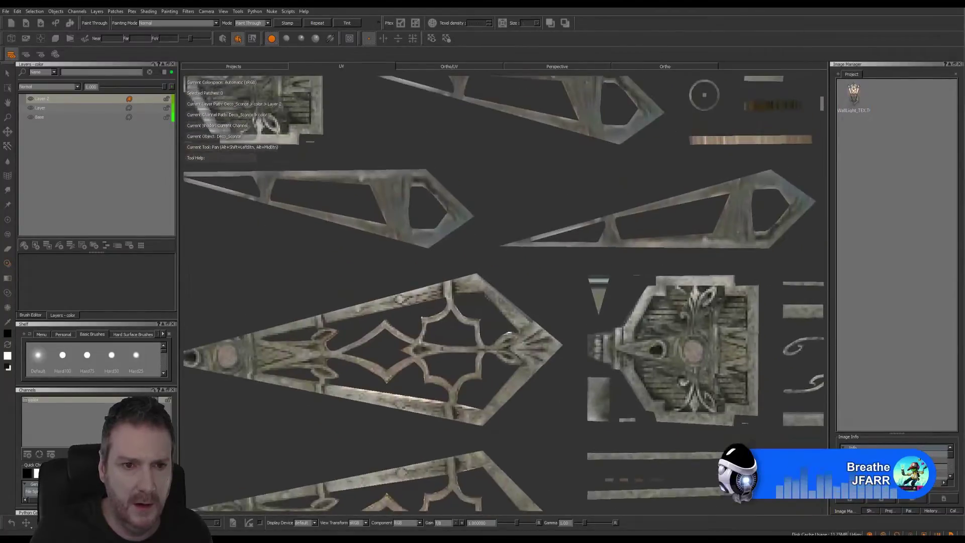
{"action": "scroll", "coordinate": [616, 298], "scroll_direction": "down", "scroll_amount": 3}
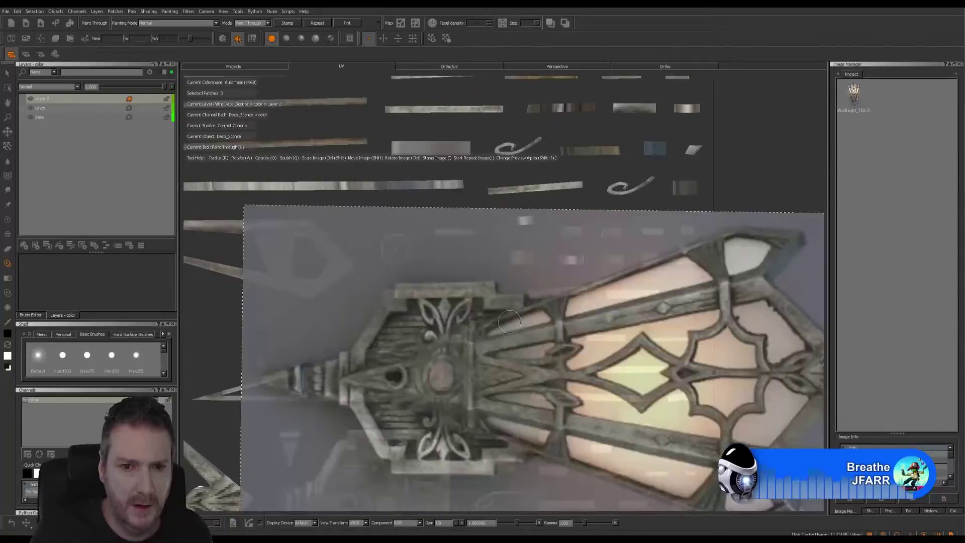
{"action": "left_click_drag", "start_coordinate": [562, 318], "coordinate": [541, 321], "text": "shift"}
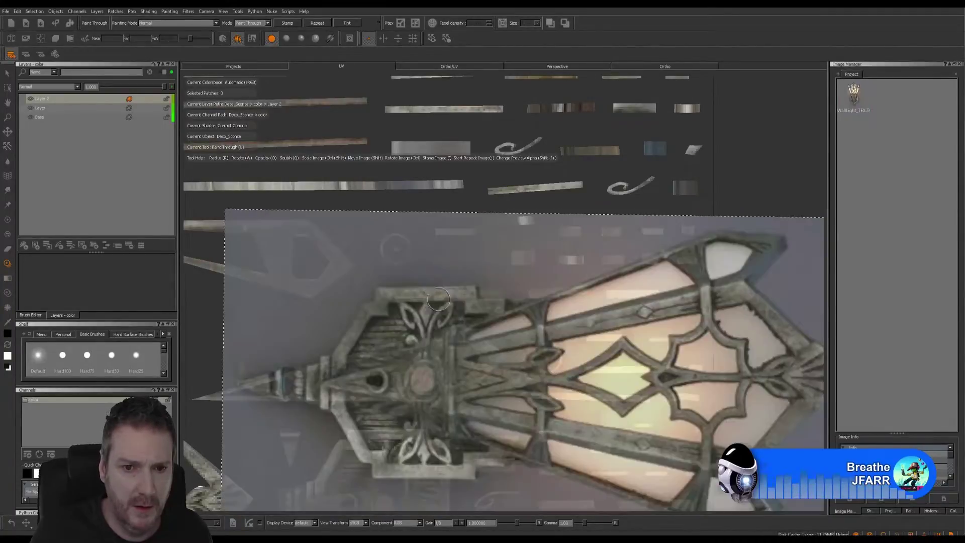
{"action": "left_click_drag", "start_coordinate": [435, 291], "coordinate": [607, 326], "text": "shift"}
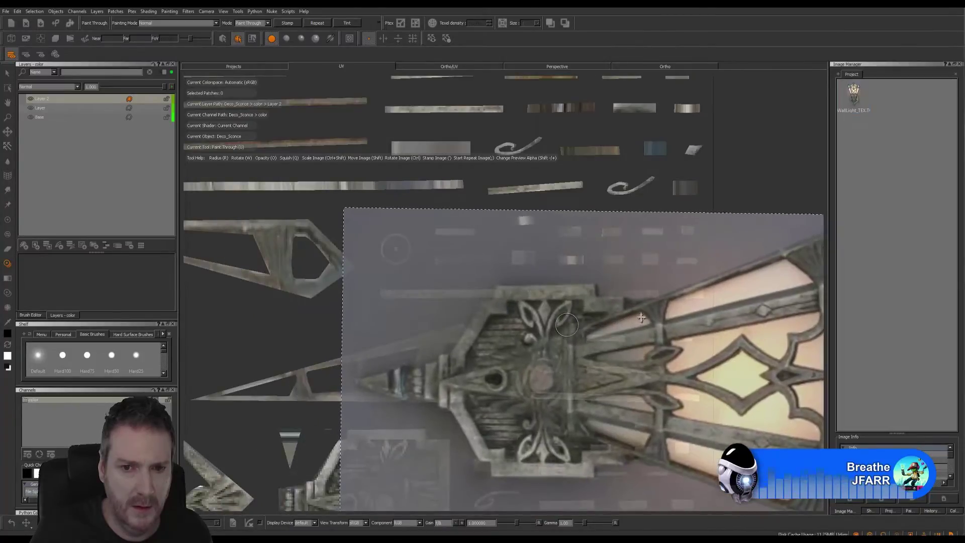
{"action": "mouse_move", "coordinate": [585, 300]}
{"action": "left_mouse_down"}
{"action": "mouse_move", "coordinate": [547, 358]}
{"action": "mouse_move", "coordinate": [578, 338]}
{"action": "left_mouse_up"}
{"action": "left_click_drag", "start_coordinate": [626, 314], "coordinate": [711, 316], "text": "shift"}
{"action": "mouse_move", "coordinate": [556, 347]}
{"action": "left_mouse_down"}
{"action": "mouse_move", "coordinate": [547, 357]}
{"action": "mouse_move", "coordinate": [578, 347]}
{"action": "left_mouse_up"}
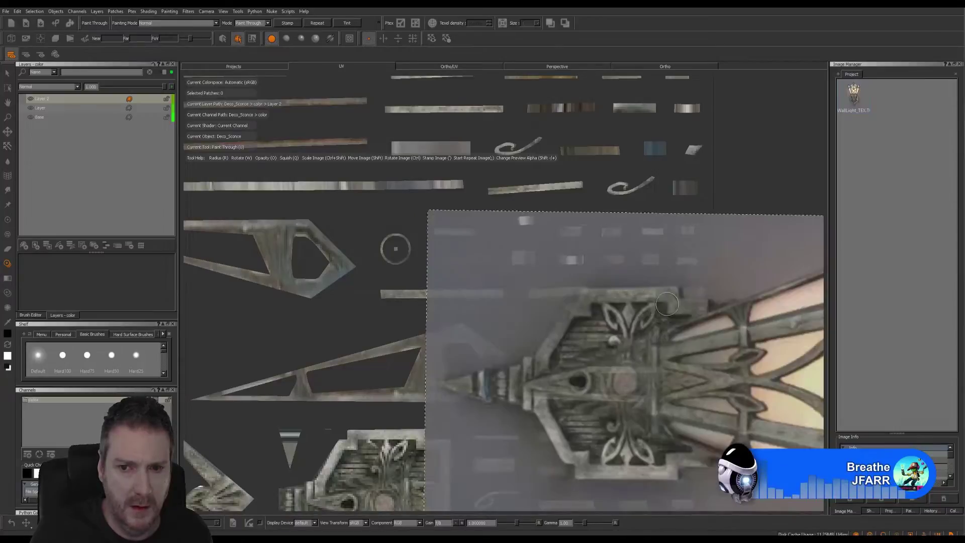
Shift the image over the row of small rectangles beside the circular island and paint them with the plate border texture.
{"action": "mouse_move", "coordinate": [680, 306]}
{"action": "left_mouse_down", "text": "shift"}
{"action": "mouse_move", "coordinate": [716, 315]}
{"action": "mouse_move", "coordinate": [689, 259]}
{"action": "mouse_move", "coordinate": [674, 285]}
{"action": "left_mouse_up", "text": "shift"}
{"action": "mouse_move", "coordinate": [673, 284]}
{"action": "left_mouse_down", "text": "shift"}
{"action": "mouse_move", "coordinate": [625, 284]}
{"action": "mouse_move", "coordinate": [613, 259]}
{"action": "mouse_move", "coordinate": [563, 263]}
{"action": "left_mouse_up", "text": "shift"}
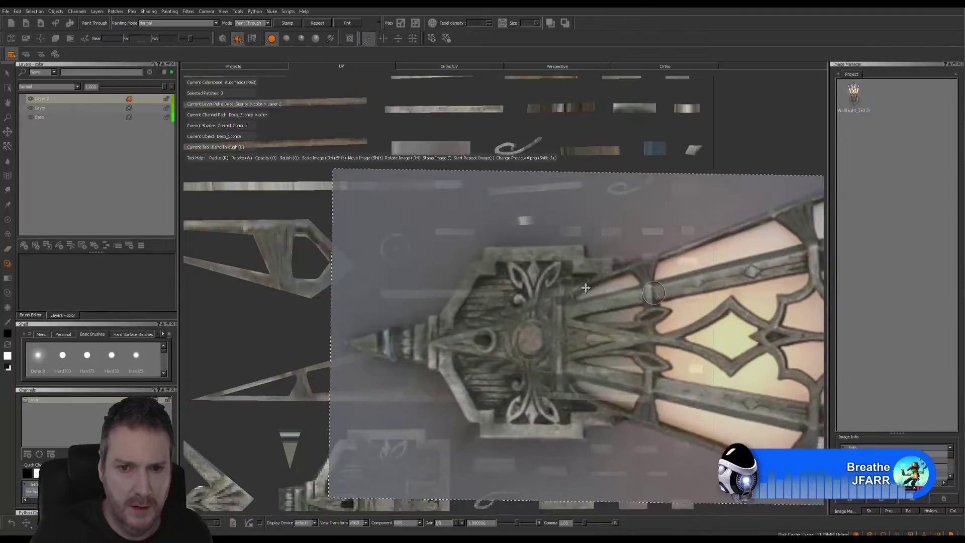
{"action": "left_click_drag", "start_coordinate": [585, 295], "coordinate": [578, 289], "text": "shift"}
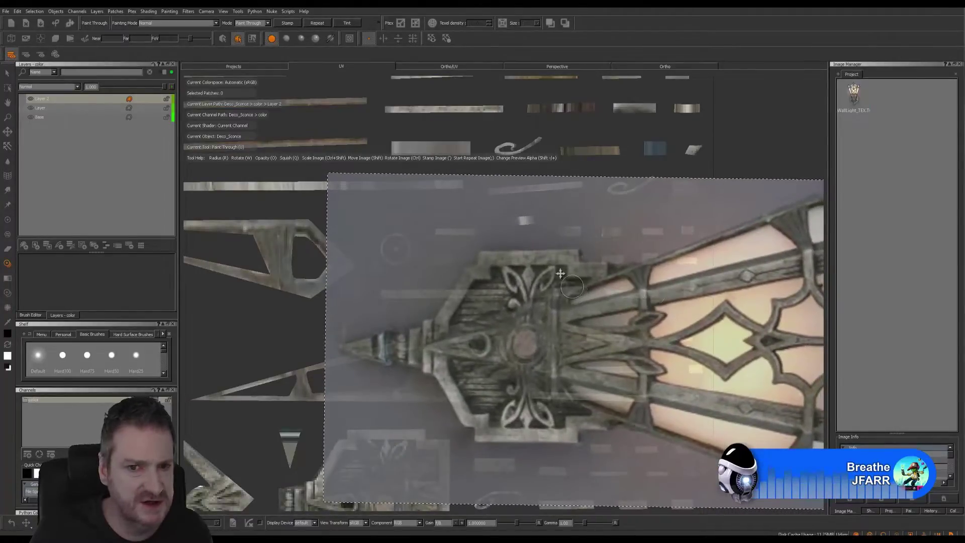
{"action": "left_click_drag", "start_coordinate": [541, 256], "coordinate": [548, 266]}
{"action": "left_click_drag", "start_coordinate": [623, 270], "coordinate": [550, 272], "text": "shift"}
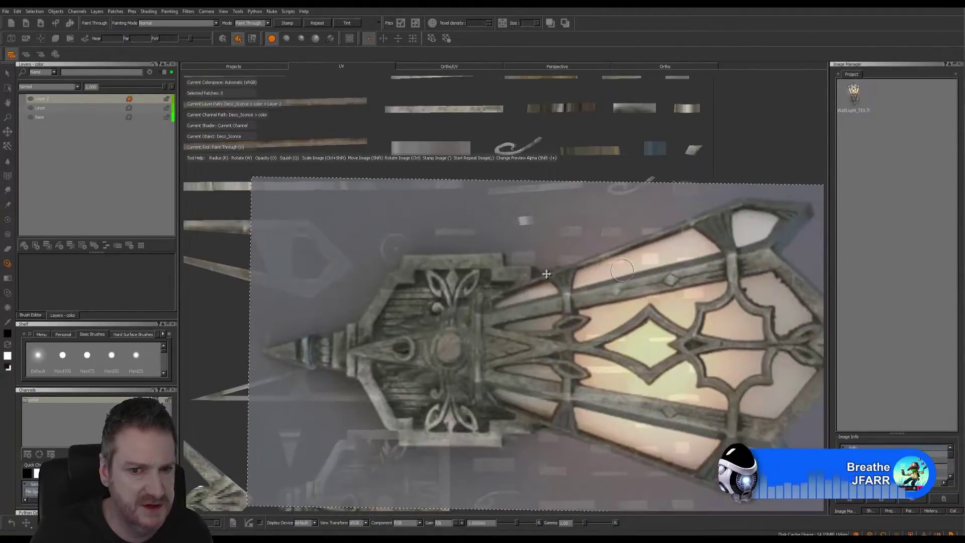
{"action": "left_click_drag", "start_coordinate": [477, 260], "coordinate": [492, 262]}
Slide the image along the next row of small rectangles up to the patch beside the scroll and paint the plate border texture on them.
{"action": "left_click_drag", "start_coordinate": [562, 280], "coordinate": [556, 256], "text": "shift"}
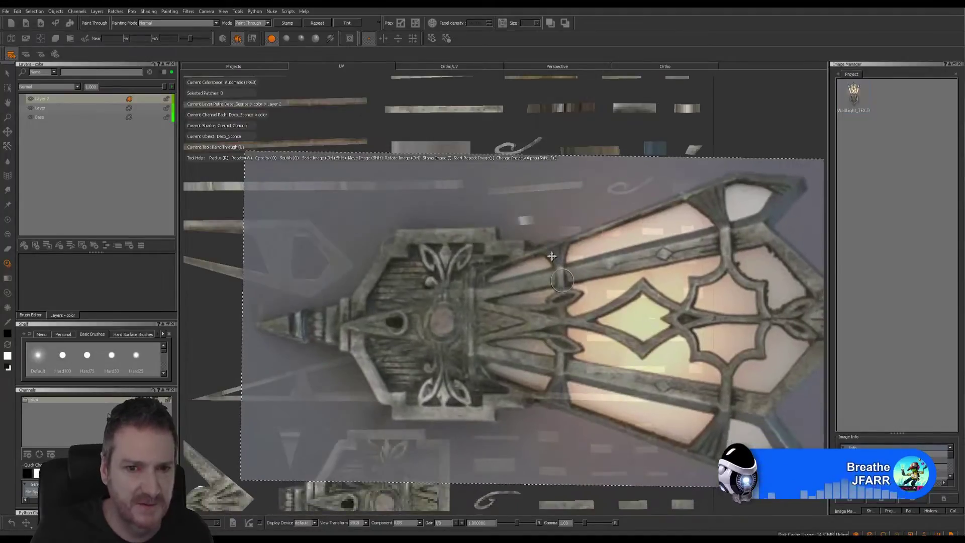
{"action": "left_click_drag", "start_coordinate": [482, 233], "coordinate": [436, 233]}
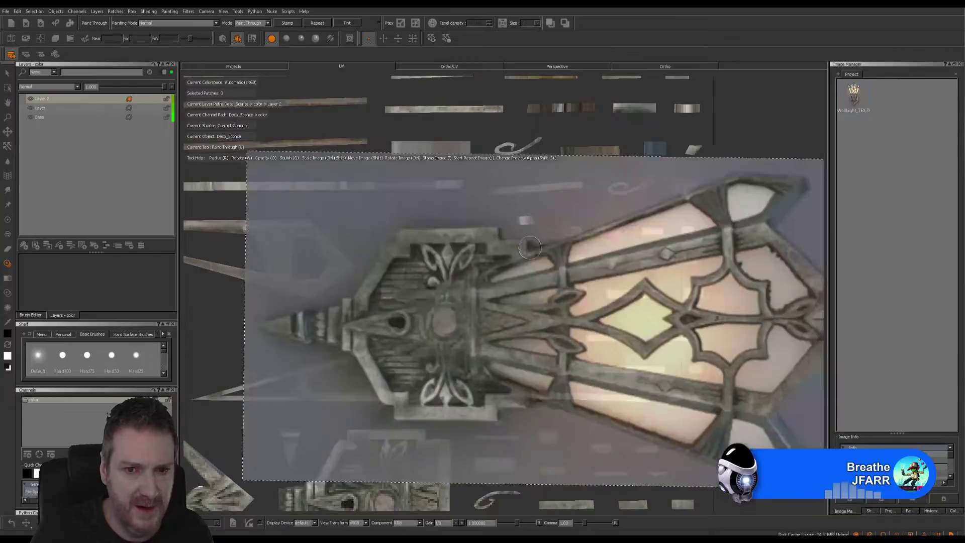
{"action": "mouse_move", "coordinate": [550, 273]}
{"action": "left_mouse_down", "text": "shift"}
{"action": "mouse_move", "coordinate": [589, 254]}
{"action": "mouse_move", "coordinate": [630, 321]}
{"action": "mouse_move", "coordinate": [631, 379]}
{"action": "mouse_move", "coordinate": [664, 256]}
{"action": "mouse_move", "coordinate": [688, 276]}
{"action": "mouse_move", "coordinate": [698, 270]}
{"action": "left_mouse_up", "text": "shift"}
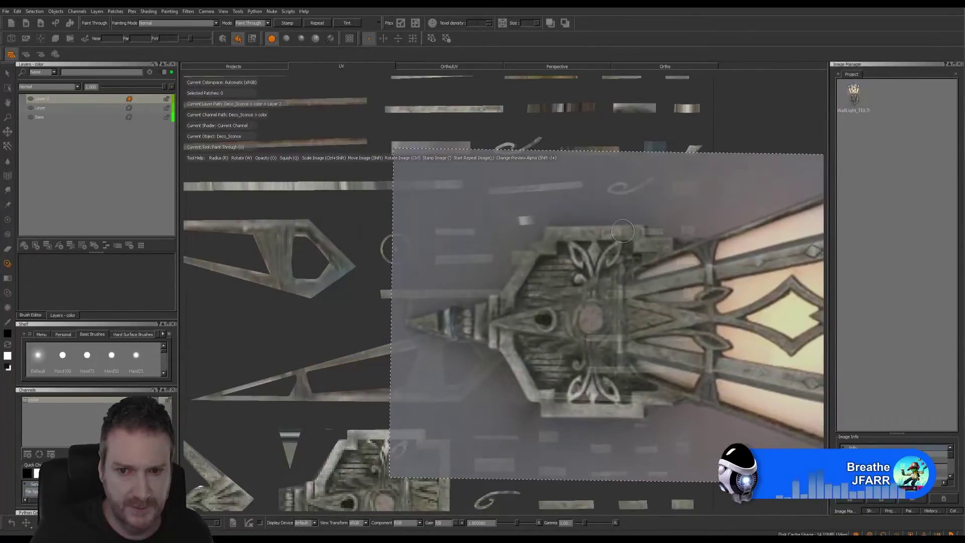
{"action": "left_click_drag", "start_coordinate": [622, 232], "coordinate": [557, 233]}
{"action": "left_click_drag", "start_coordinate": [660, 259], "coordinate": [729, 258], "text": "shift"}
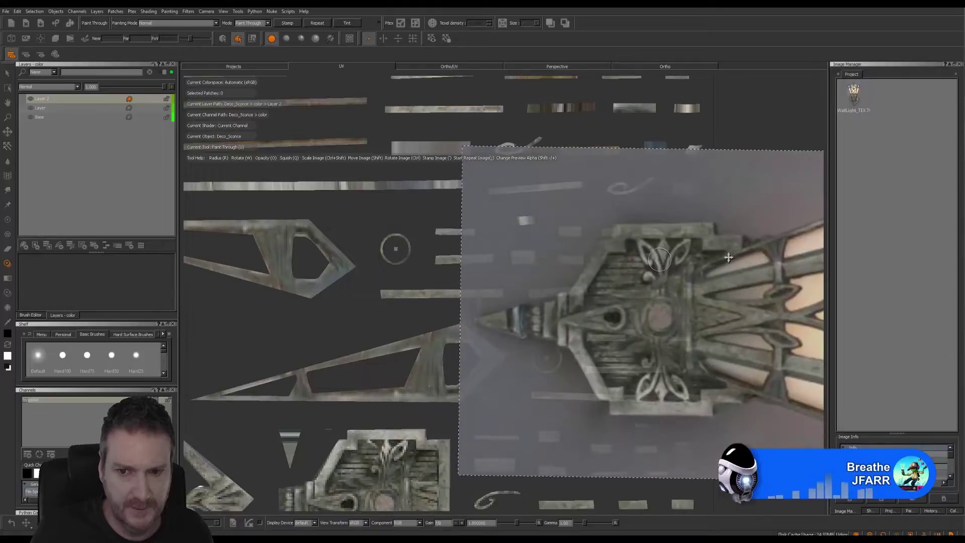
{"action": "mouse_move", "coordinate": [695, 227]}
{"action": "left_mouse_down"}
{"action": "mouse_move", "coordinate": [714, 246]}
{"action": "mouse_move", "coordinate": [732, 202]}
{"action": "left_mouse_up"}
{"action": "left_click_drag", "start_coordinate": [680, 187], "coordinate": [696, 184]}
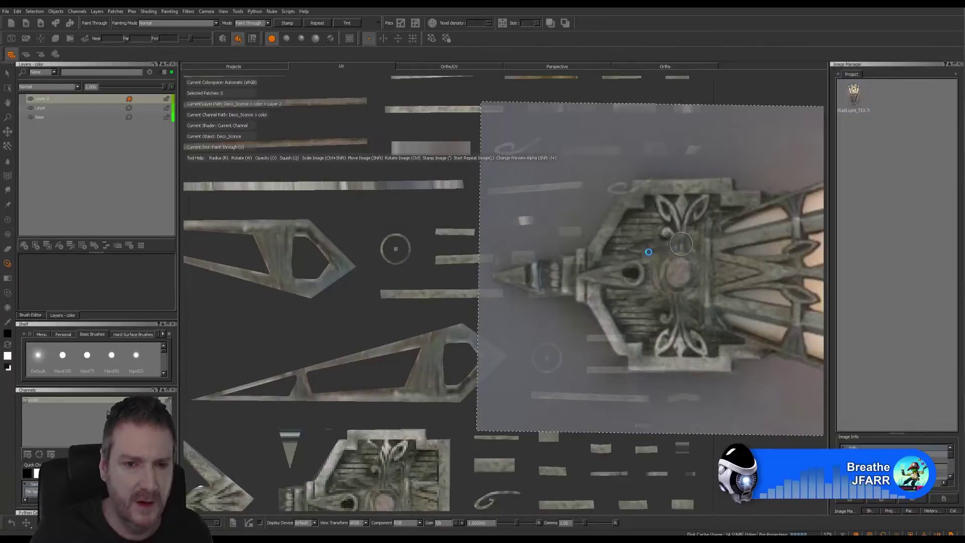
Paint the plate border texture along the full length of the long tapered strip above the pointed frame arm, repositioning the image between strokes.
{"action": "mouse_move", "coordinate": [521, 253]}
{"action": "middle_mouse_down", "text": "alt"}
{"action": "mouse_move", "coordinate": [575, 300]}
{"action": "mouse_move", "coordinate": [675, 303]}
{"action": "middle_mouse_up", "text": "alt"}
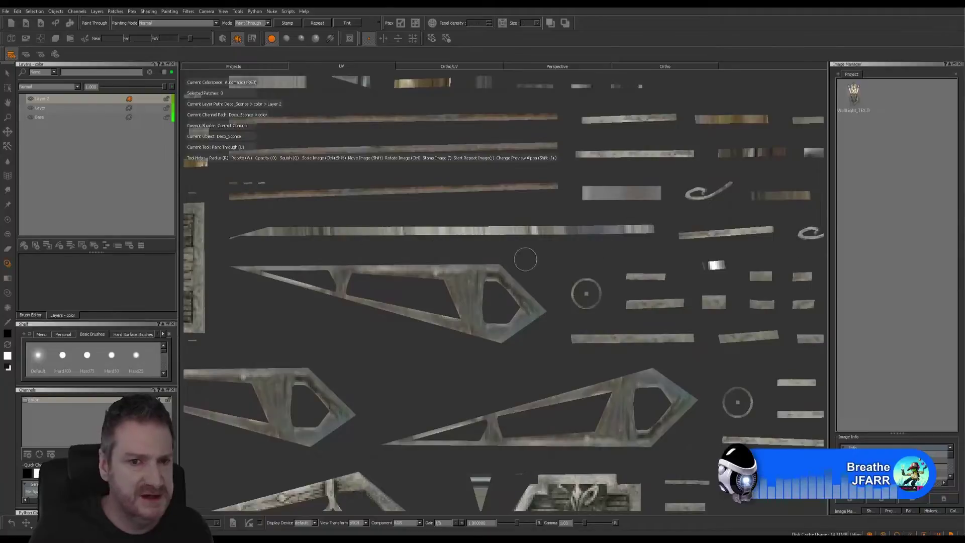
{"action": "mouse_move", "coordinate": [510, 318]}
{"action": "left_mouse_down", "text": "shift"}
{"action": "mouse_move", "coordinate": [327, 313]}
{"action": "mouse_move", "coordinate": [253, 356]}
{"action": "mouse_move", "coordinate": [218, 357]}
{"action": "left_mouse_up", "text": "shift"}
{"action": "mouse_move", "coordinate": [276, 229]}
{"action": "left_mouse_down"}
{"action": "mouse_move", "coordinate": [258, 228]}
{"action": "mouse_move", "coordinate": [301, 230]}
{"action": "left_mouse_up"}
{"action": "mouse_move", "coordinate": [301, 231]}
{"action": "left_mouse_down", "text": "shift"}
{"action": "mouse_move", "coordinate": [385, 233]}
{"action": "mouse_move", "coordinate": [327, 234]}
{"action": "left_mouse_up", "text": "shift"}
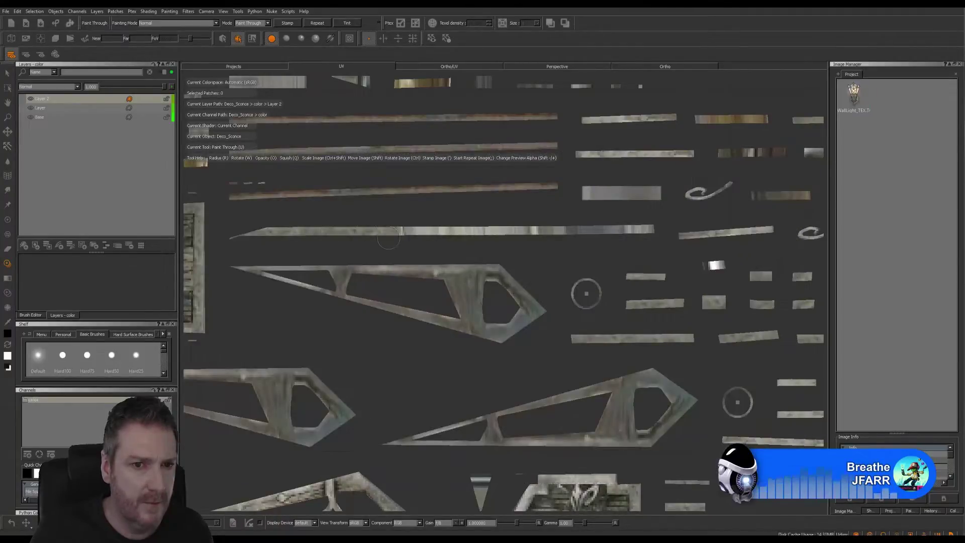
{"action": "mouse_move", "coordinate": [389, 238]}
{"action": "left_mouse_down", "text": "shift"}
{"action": "mouse_move", "coordinate": [464, 246]}
{"action": "mouse_move", "coordinate": [407, 227]}
{"action": "left_mouse_up", "text": "shift"}
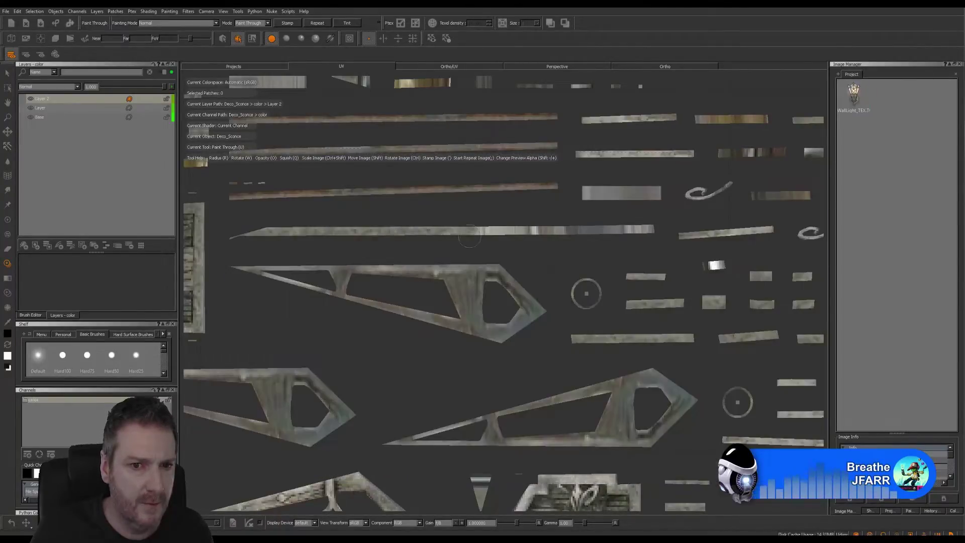
{"action": "mouse_move", "coordinate": [470, 237]}
{"action": "left_mouse_down", "text": "shift"}
{"action": "mouse_move", "coordinate": [548, 243]}
{"action": "mouse_move", "coordinate": [546, 227]}
{"action": "left_mouse_up", "text": "shift"}
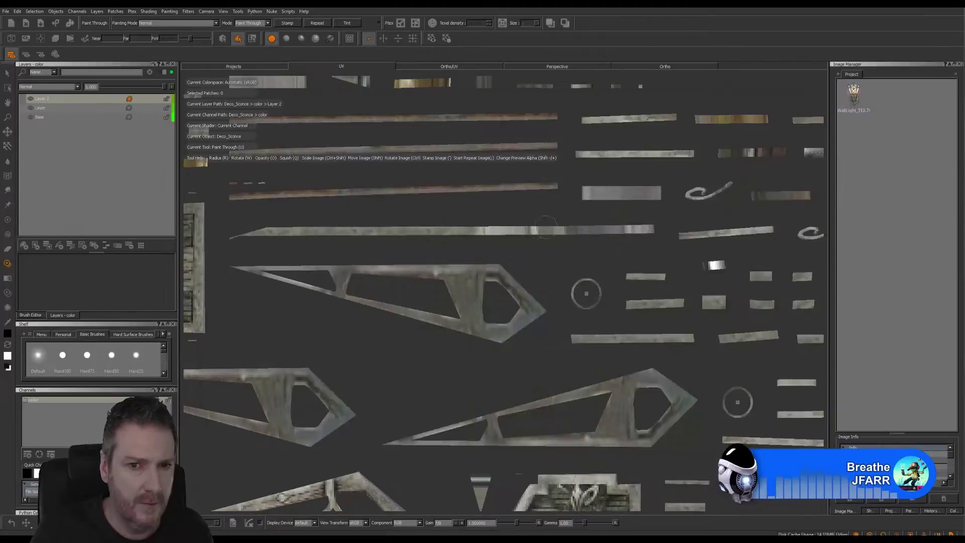
{"action": "left_click_drag", "start_coordinate": [470, 226], "coordinate": [542, 266], "text": "shift"}
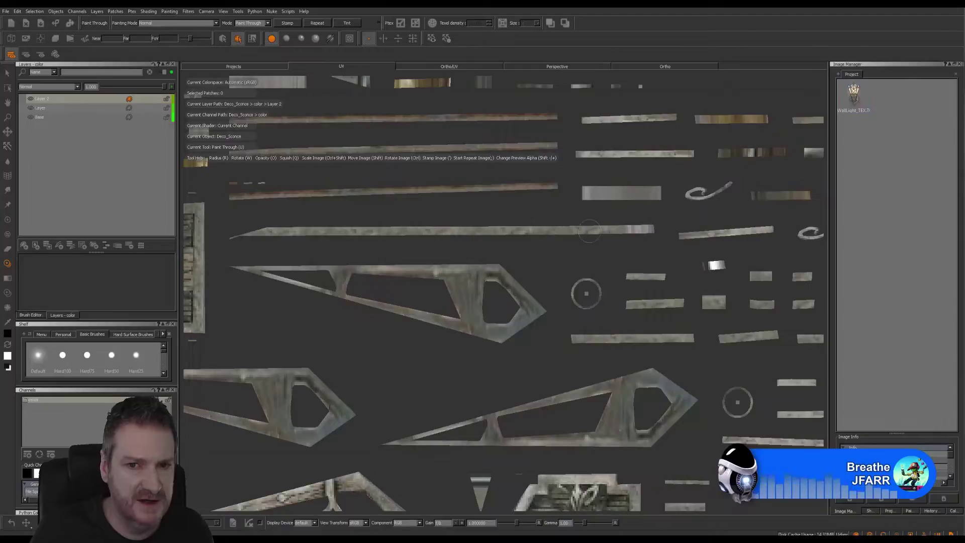
{"action": "mouse_move", "coordinate": [589, 231]}
{"action": "left_mouse_down", "text": "shift"}
{"action": "mouse_move", "coordinate": [601, 230]}
{"action": "mouse_move", "coordinate": [410, 228]}
{"action": "left_mouse_up", "text": "shift"}
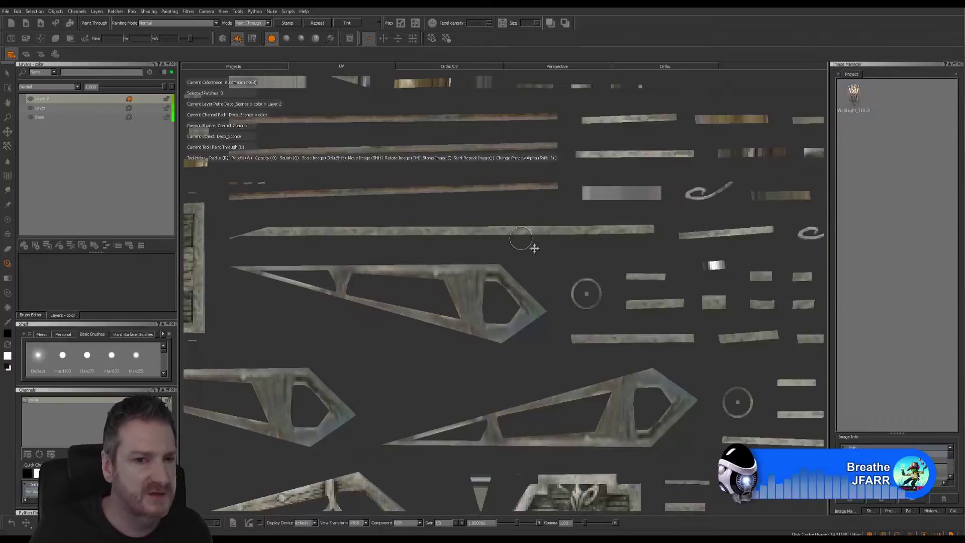
Rotate the image level and paint its plate border along the long reddish strip directly above the tapered strip.
{"action": "middle_click_drag", "start_coordinate": [534, 248], "coordinate": [610, 319]}
{"action": "mouse_move", "coordinate": [633, 291]}
{"action": "left_mouse_down", "text": "ctrl"}
{"action": "mouse_move", "coordinate": [377, 342]}
{"action": "mouse_move", "coordinate": [415, 345]}
{"action": "left_mouse_up", "text": "ctrl"}
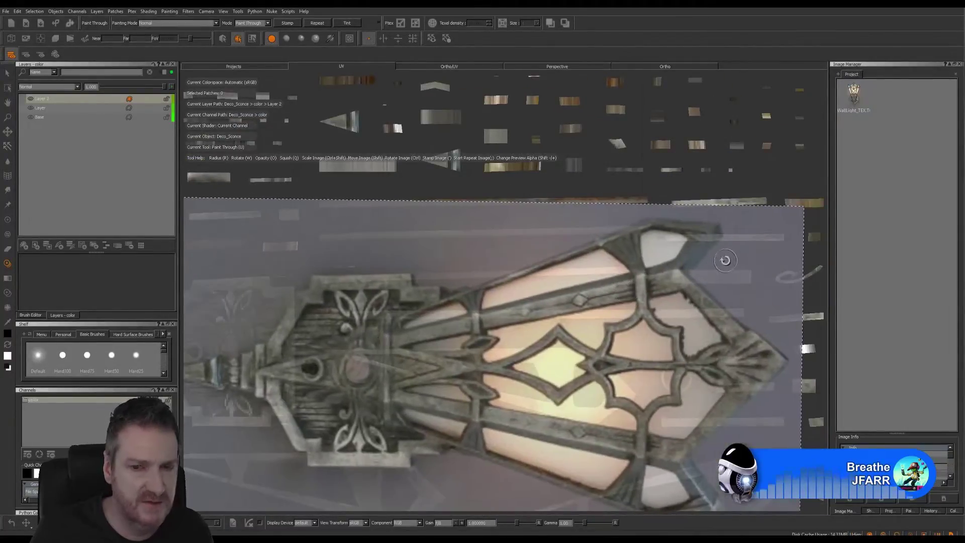
{"action": "left_click_drag", "start_coordinate": [726, 260], "coordinate": [726, 257], "text": "ctrl"}
{"action": "left_click_drag", "start_coordinate": [672, 285], "coordinate": [617, 316], "text": "ctrl"}
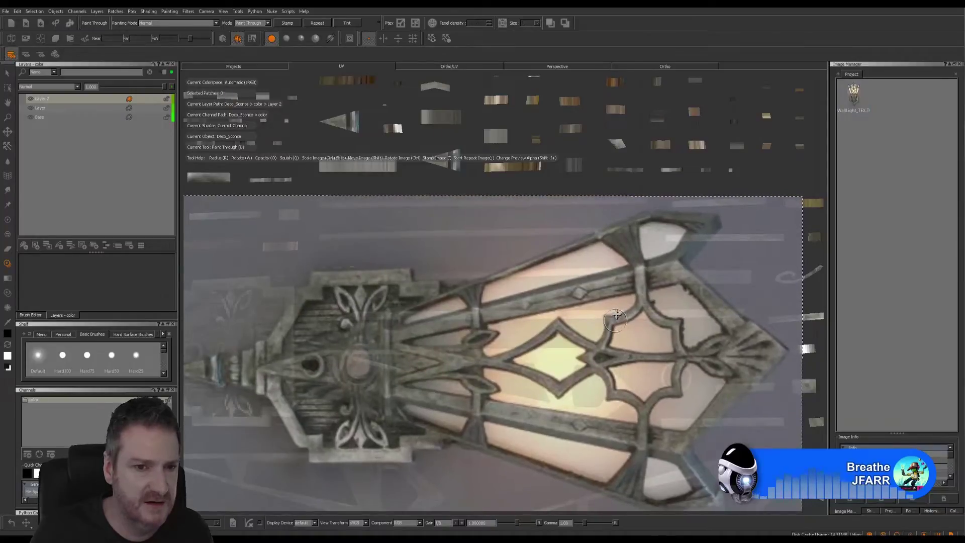
{"action": "mouse_move", "coordinate": [406, 271]}
{"action": "left_mouse_down"}
{"action": "mouse_move", "coordinate": [367, 275]}
{"action": "mouse_move", "coordinate": [385, 294]}
{"action": "mouse_move", "coordinate": [426, 275]}
{"action": "left_mouse_up"}
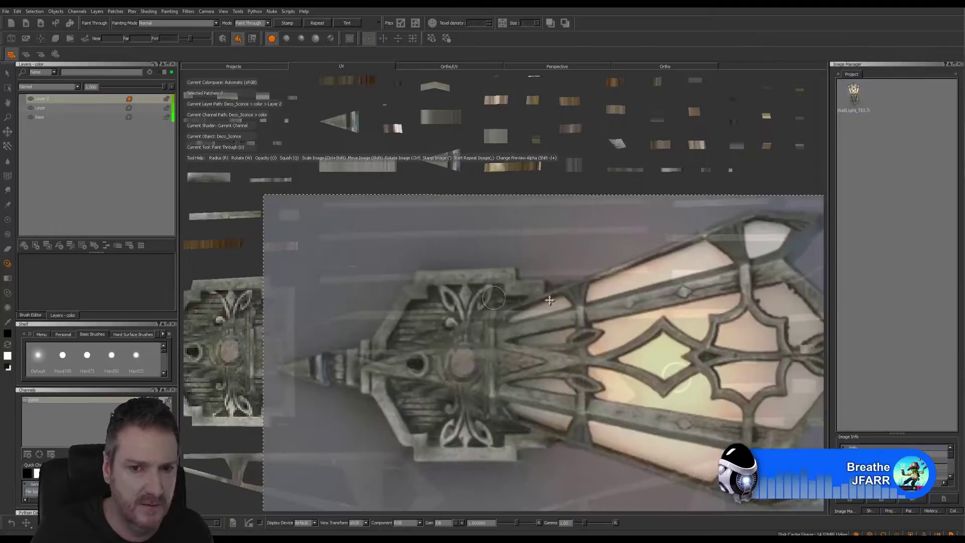
{"action": "mouse_move", "coordinate": [483, 280]}
{"action": "left_mouse_down", "text": "shift"}
{"action": "mouse_move", "coordinate": [591, 275]}
{"action": "mouse_move", "coordinate": [601, 301]}
{"action": "mouse_move", "coordinate": [641, 270]}
{"action": "mouse_move", "coordinate": [539, 275]}
{"action": "mouse_move", "coordinate": [583, 292]}
{"action": "left_mouse_up", "text": "shift"}
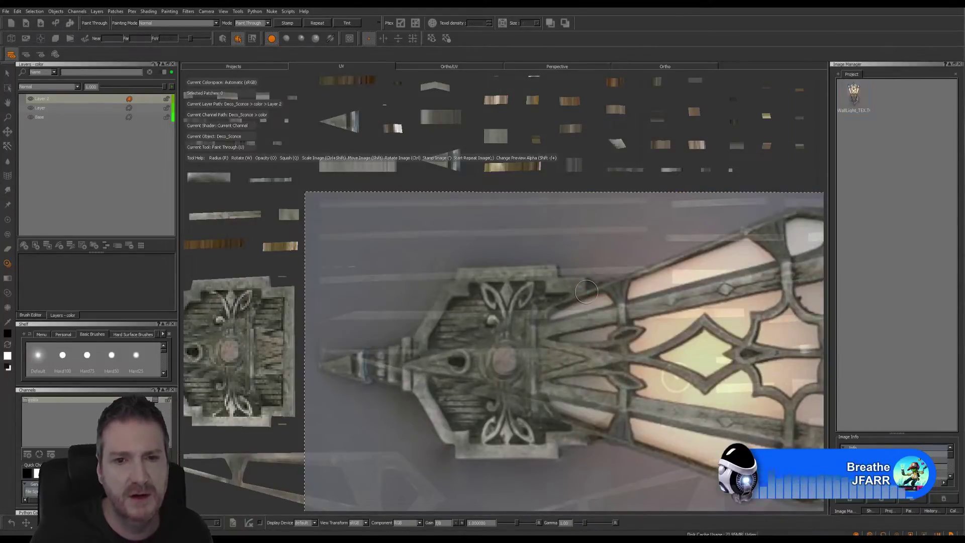
Paint the plate border texture onto the short discoloured strips beyond the ends of the long strips, around the nearby scroll island.
{"action": "middle_click_drag", "start_coordinate": [571, 291], "coordinate": [390, 285], "text": "alt"}
{"action": "mouse_move", "coordinate": [572, 302]}
{"action": "left_mouse_down", "text": "shift"}
{"action": "mouse_move", "coordinate": [597, 304]}
{"action": "mouse_move", "coordinate": [537, 265]}
{"action": "left_mouse_up", "text": "shift"}
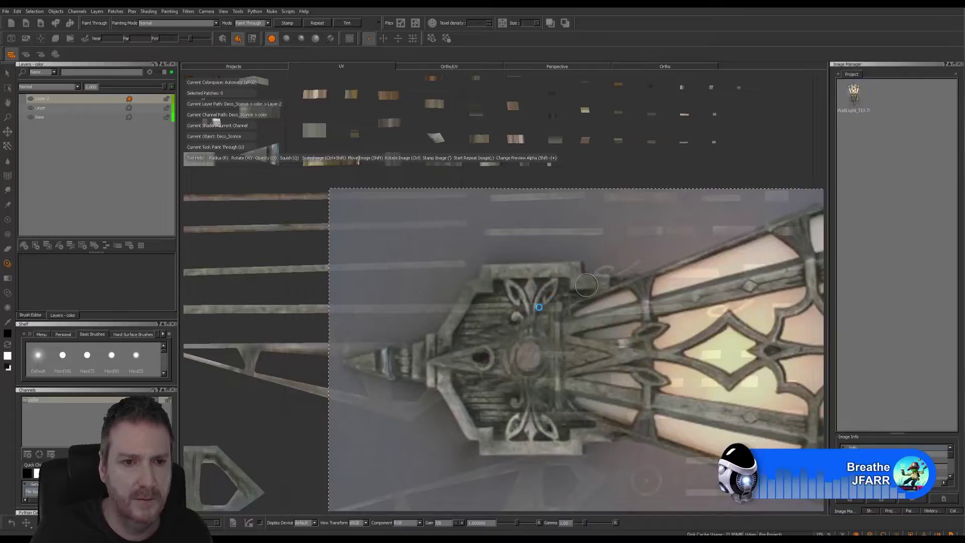
{"action": "mouse_move", "coordinate": [519, 297]}
{"action": "middle_mouse_down", "text": "alt"}
{"action": "mouse_move", "coordinate": [410, 331]}
{"action": "mouse_move", "coordinate": [330, 326]}
{"action": "middle_mouse_up", "text": "alt"}
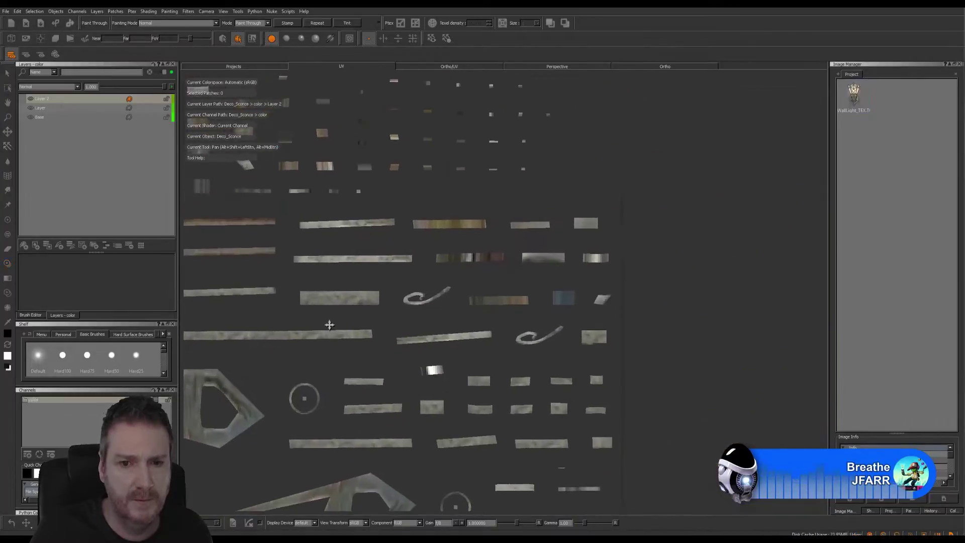
{"action": "mouse_move", "coordinate": [520, 334]}
{"action": "left_mouse_down", "text": "shift"}
{"action": "mouse_move", "coordinate": [512, 375]}
{"action": "mouse_move", "coordinate": [516, 368]}
{"action": "left_mouse_up", "text": "shift"}
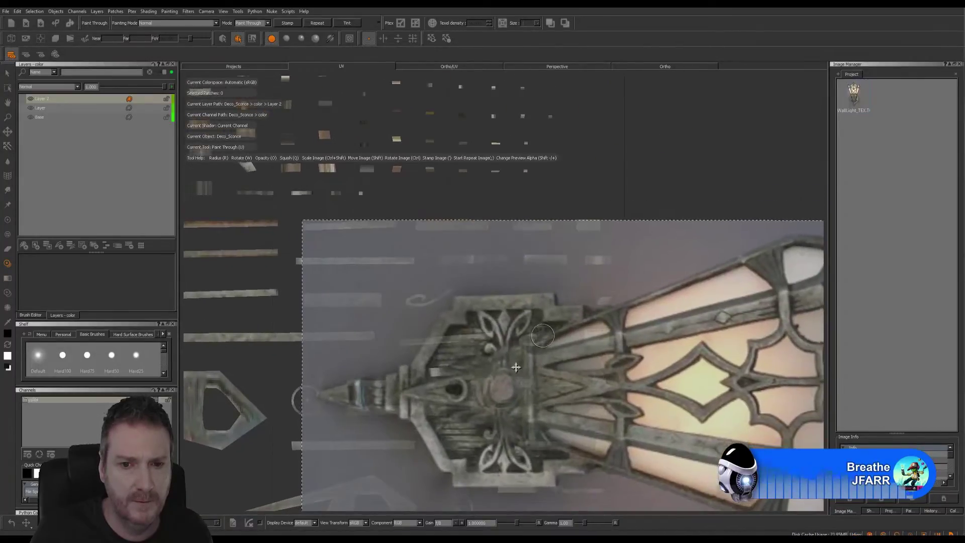
{"action": "mouse_move", "coordinate": [602, 317]}
{"action": "left_mouse_down", "text": "shift"}
{"action": "mouse_move", "coordinate": [580, 314]}
{"action": "mouse_move", "coordinate": [549, 280]}
{"action": "mouse_move", "coordinate": [614, 291]}
{"action": "mouse_move", "coordinate": [491, 219]}
{"action": "left_mouse_up", "text": "shift"}
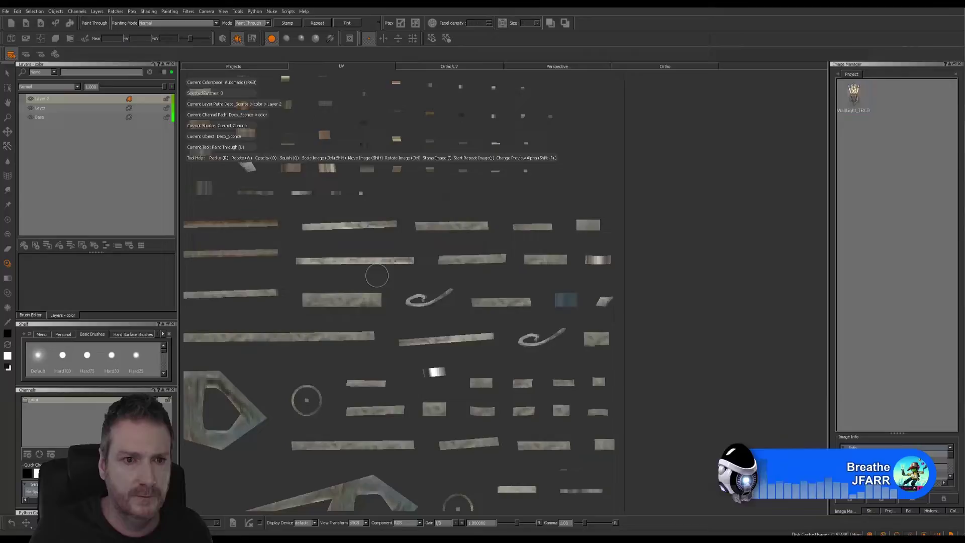
Align the image over the brown strip and short yellow strip directly above the plate island and paint both with the plate border texture.
{"action": "mouse_move", "coordinate": [407, 285]}
{"action": "middle_mouse_down", "text": "alt"}
{"action": "mouse_move", "coordinate": [650, 334]}
{"action": "mouse_move", "coordinate": [679, 323]}
{"action": "mouse_move", "coordinate": [671, 315]}
{"action": "middle_mouse_up", "text": "alt"}
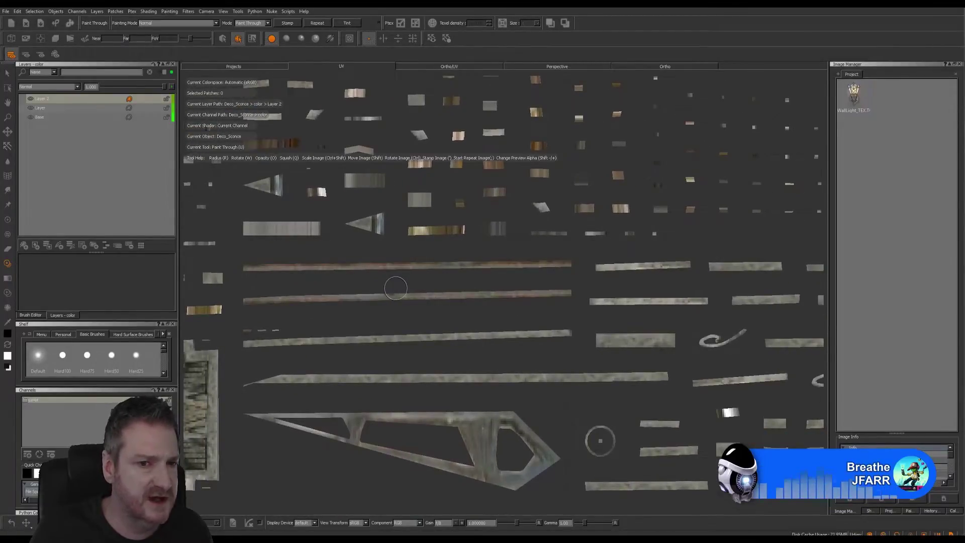
{"action": "middle_click_drag", "start_coordinate": [395, 288], "coordinate": [592, 306], "text": "alt"}
{"action": "scroll", "coordinate": [577, 295], "scroll_direction": "down", "scroll_amount": 3}
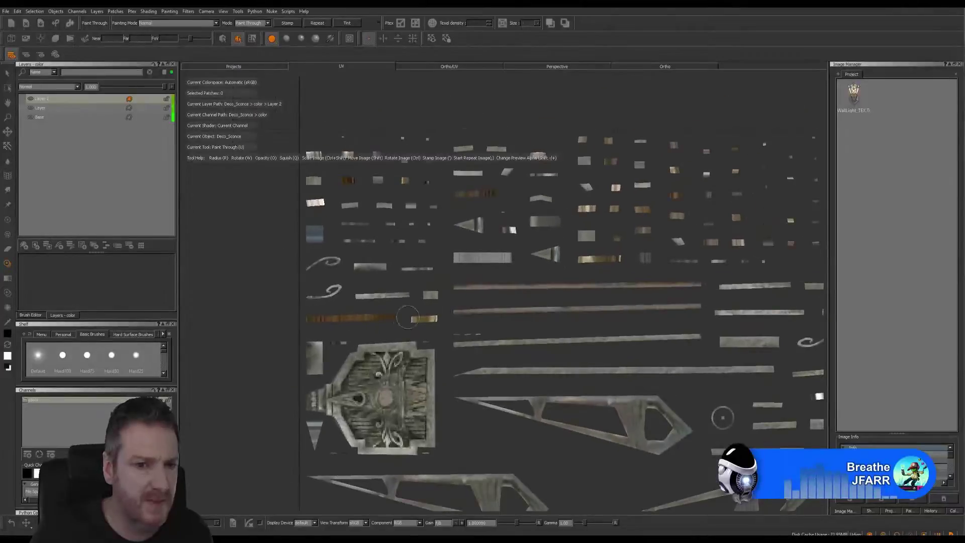
{"action": "middle_click_drag", "start_coordinate": [214, 336], "coordinate": [322, 338], "text": "alt"}
{"action": "scroll", "coordinate": [653, 301], "scroll_direction": "up", "scroll_amount": 2}
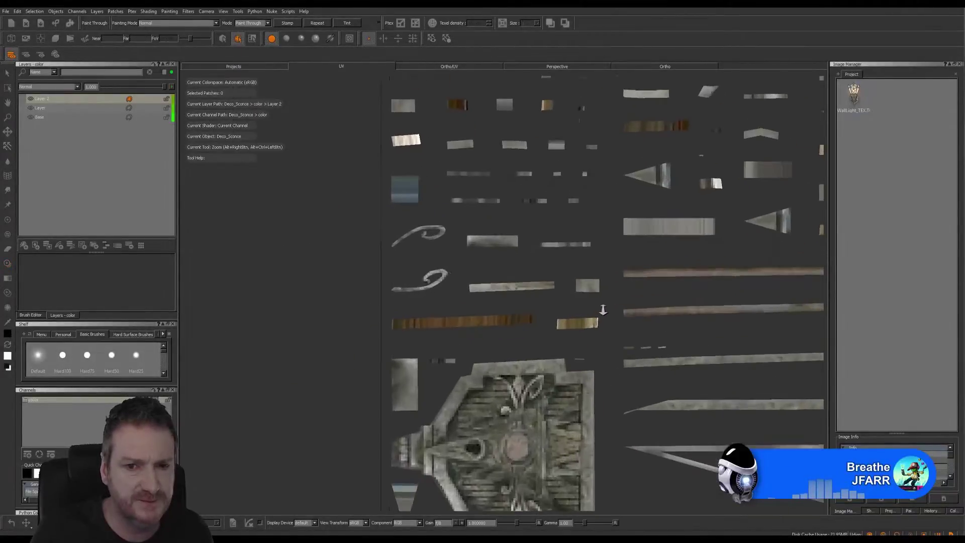
{"action": "middle_click_drag", "start_coordinate": [561, 302], "coordinate": [497, 257], "text": "alt"}
{"action": "mouse_move", "coordinate": [539, 321]}
{"action": "left_mouse_down", "text": "shift"}
{"action": "mouse_move", "coordinate": [486, 400]}
{"action": "mouse_move", "coordinate": [465, 388]}
{"action": "left_mouse_up", "text": "shift"}
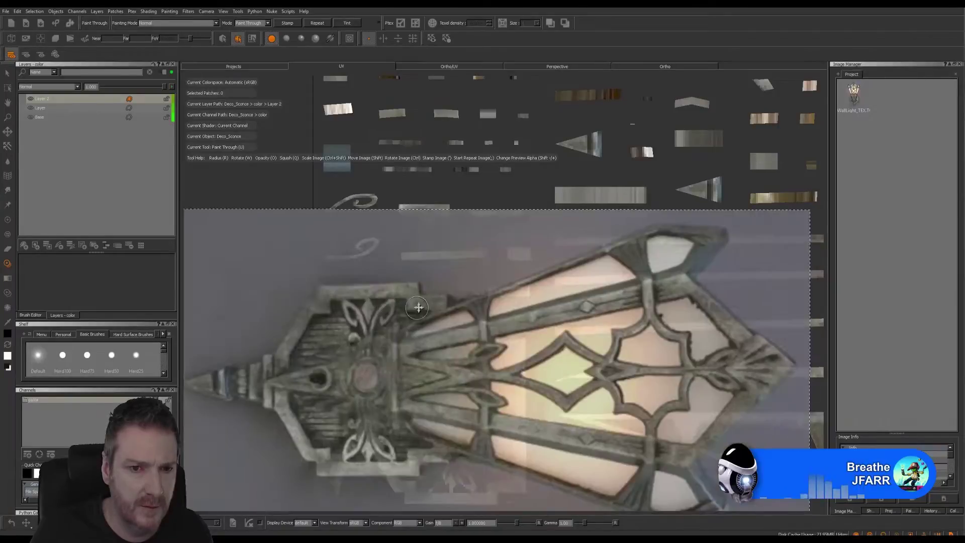
{"action": "mouse_move", "coordinate": [406, 294]}
{"action": "left_mouse_down", "text": "shift"}
{"action": "mouse_move", "coordinate": [474, 294]}
{"action": "mouse_move", "coordinate": [422, 284]}
{"action": "mouse_move", "coordinate": [551, 301]}
{"action": "mouse_move", "coordinate": [501, 294]}
{"action": "mouse_move", "coordinate": [527, 293]}
{"action": "left_mouse_up", "text": "shift"}
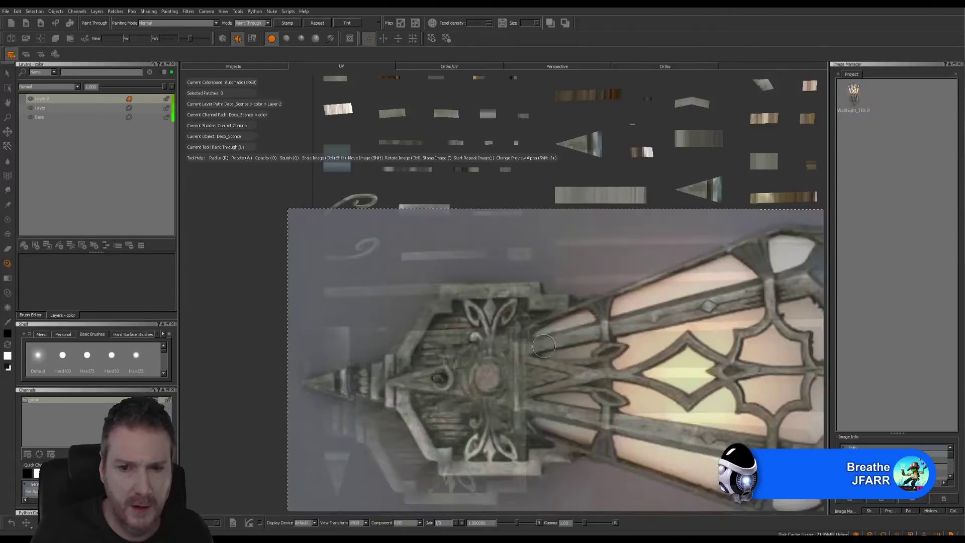
{"action": "mouse_move", "coordinate": [540, 374]}
{"action": "left_mouse_down"}
{"action": "mouse_move", "coordinate": [540, 389]}
{"action": "mouse_move", "coordinate": [548, 351]}
{"action": "left_mouse_up"}
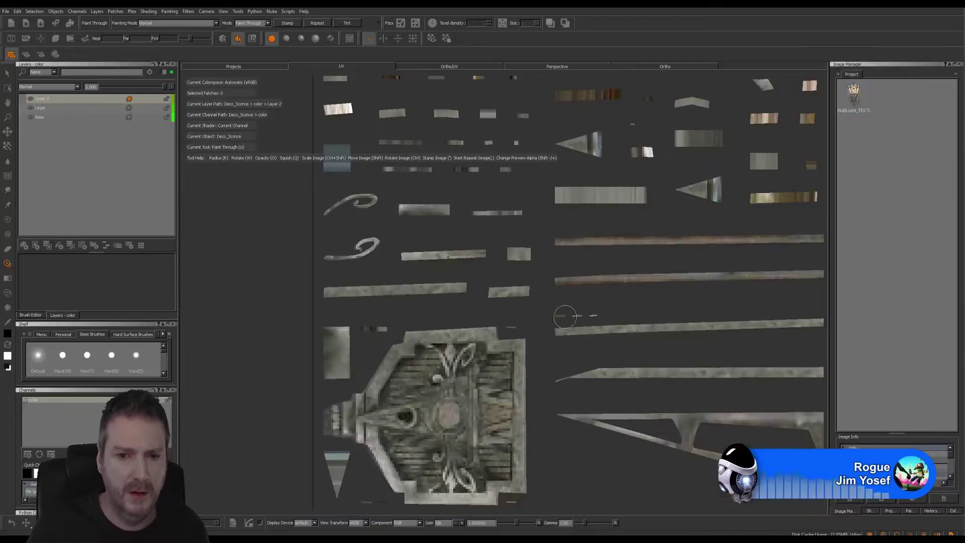
Shift the image up to the two short strips beside the upper scroll island and paint the plate border texture on them.
{"action": "mouse_move", "coordinate": [551, 307]}
{"action": "left_mouse_down", "text": "shift"}
{"action": "mouse_move", "coordinate": [580, 268]}
{"action": "mouse_move", "coordinate": [515, 253]}
{"action": "mouse_move", "coordinate": [533, 254]}
{"action": "left_mouse_up", "text": "shift"}
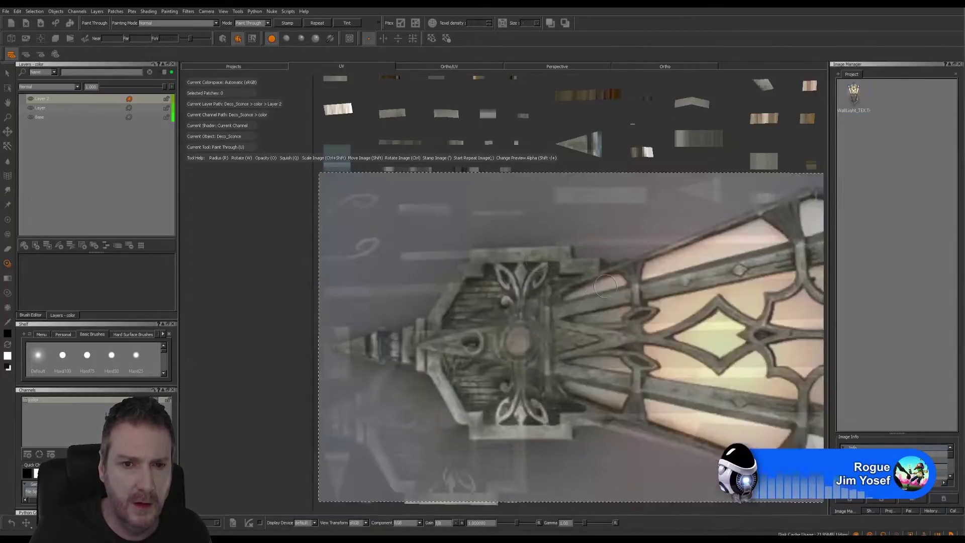
{"action": "left_click_drag", "start_coordinate": [621, 293], "coordinate": [529, 247], "text": "shift"}
{"action": "left_click_drag", "start_coordinate": [444, 206], "coordinate": [416, 201]}
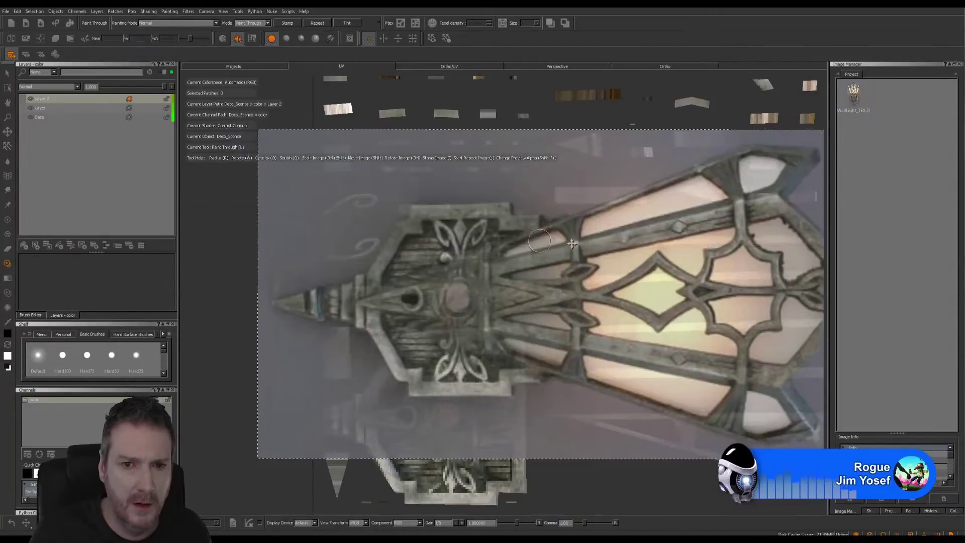
{"action": "mouse_move", "coordinate": [565, 241]}
{"action": "left_mouse_down", "text": "shift"}
{"action": "mouse_move", "coordinate": [599, 242]}
{"action": "mouse_move", "coordinate": [588, 241]}
{"action": "left_mouse_up", "text": "shift"}
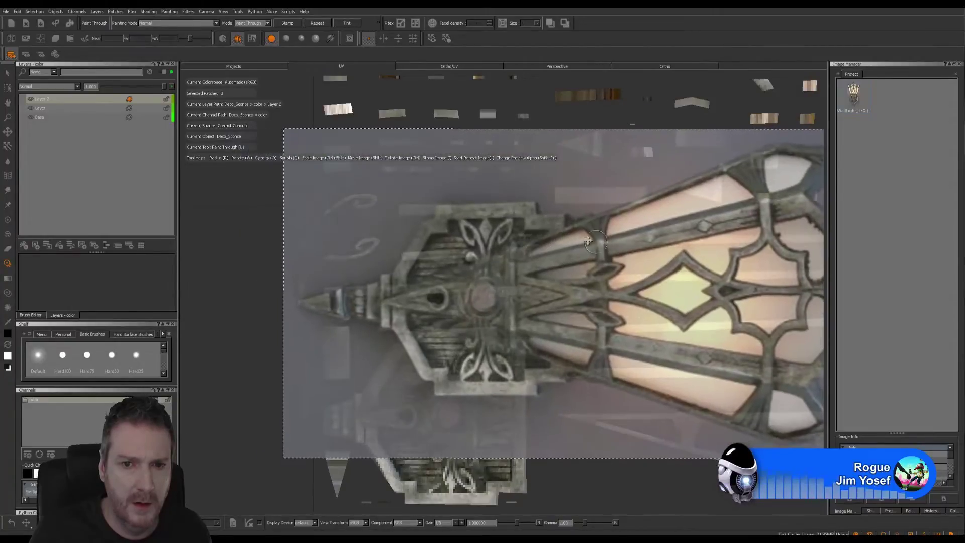
{"action": "left_click_drag", "start_coordinate": [518, 216], "coordinate": [535, 212]}
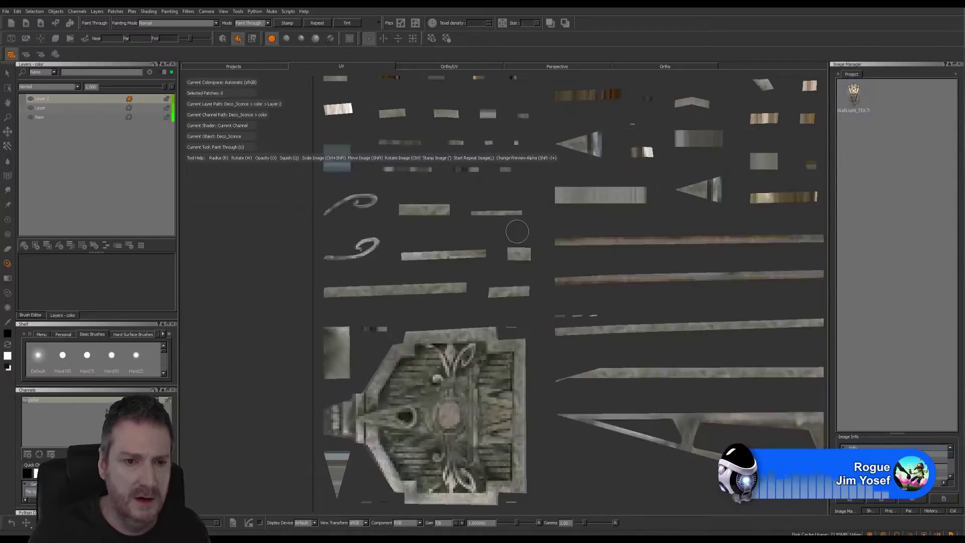
Paint the plate border texture across the rows of thin strips and small rectangles above the scroll islands, repositioning the image for each row.
{"action": "mouse_move", "coordinate": [498, 251]}
{"action": "middle_mouse_down", "text": "alt"}
{"action": "mouse_move", "coordinate": [493, 381]}
{"action": "mouse_move", "coordinate": [470, 388]}
{"action": "middle_mouse_up", "text": "alt"}
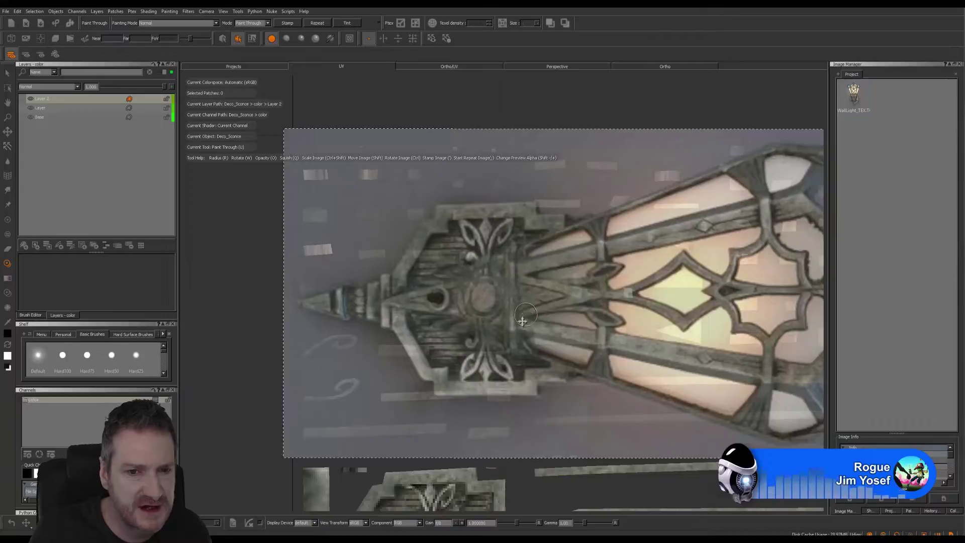
{"action": "mouse_move", "coordinate": [522, 320]}
{"action": "left_mouse_down", "text": "shift"}
{"action": "mouse_move", "coordinate": [482, 439]}
{"action": "mouse_move", "coordinate": [392, 455]}
{"action": "mouse_move", "coordinate": [426, 416]}
{"action": "left_mouse_up", "text": "shift"}
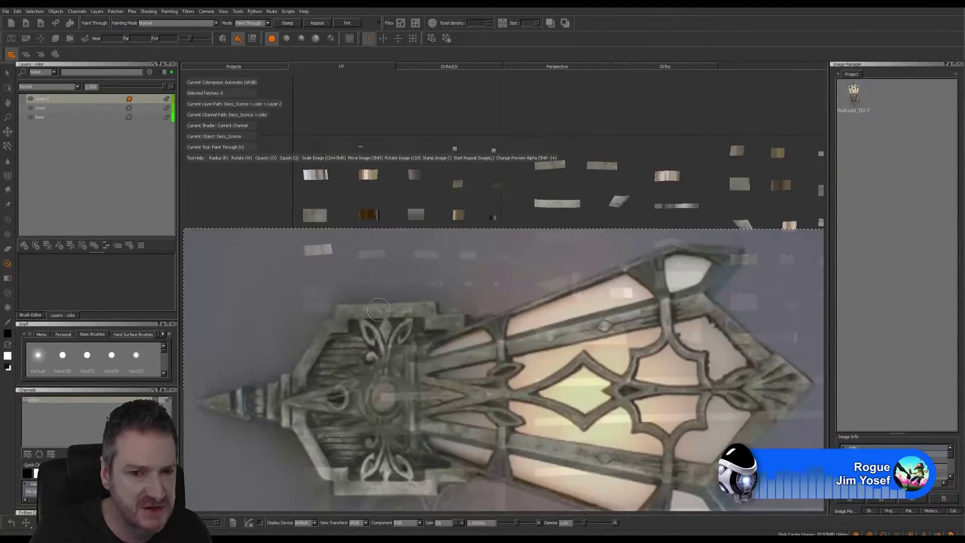
{"action": "left_click_drag", "start_coordinate": [456, 333], "coordinate": [523, 334], "text": "shift"}
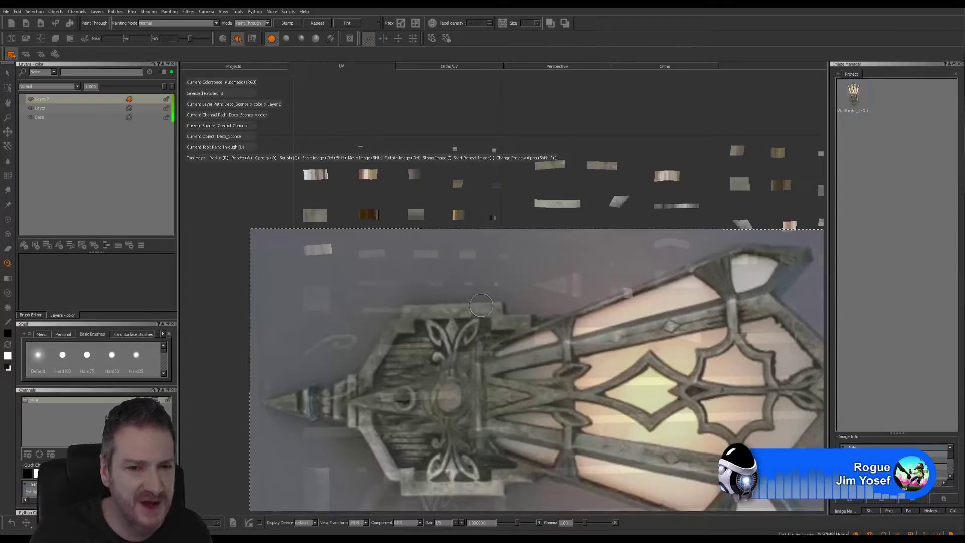
{"action": "left_click_drag", "start_coordinate": [513, 349], "coordinate": [461, 322], "text": "shift"}
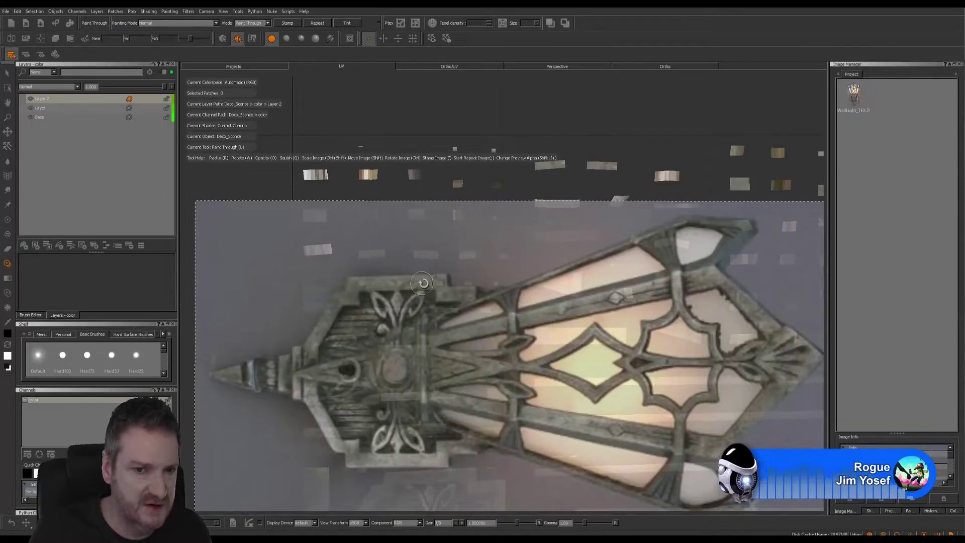
{"action": "mouse_move", "coordinate": [417, 285]}
{"action": "left_mouse_down", "text": "shift"}
{"action": "mouse_move", "coordinate": [420, 386]}
{"action": "mouse_move", "coordinate": [352, 252]}
{"action": "left_mouse_up", "text": "shift"}
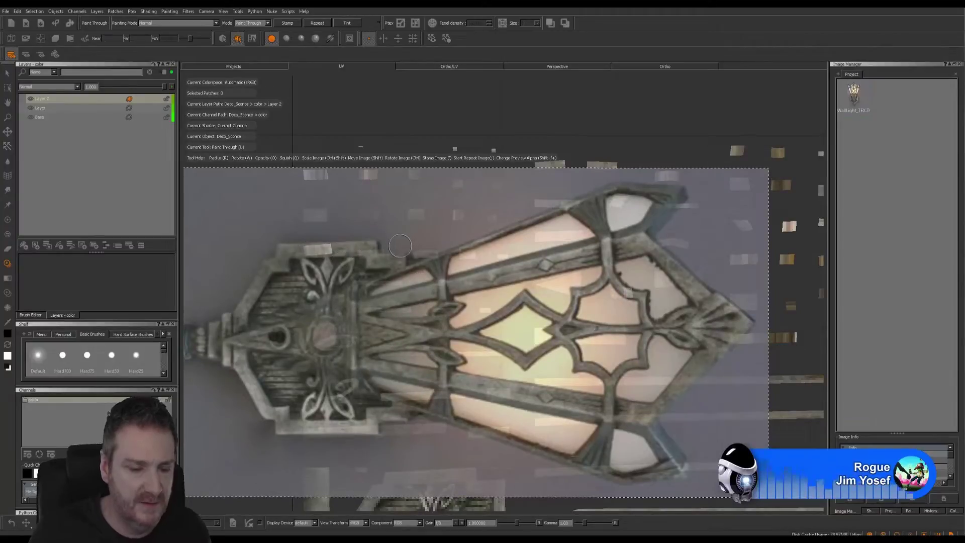
{"action": "key", "text": "Escape"}
Examine the painted sconce from several angles in the orthographic view with the projection's Edge Mask turned off.
{"action": "scroll", "coordinate": [543, 298], "scroll_direction": "down", "scroll_amount": 3}
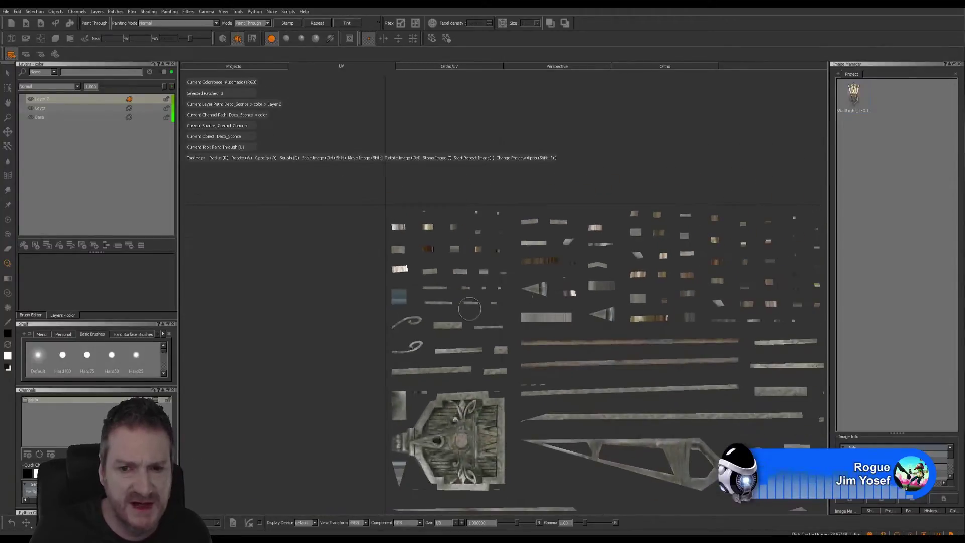
{"action": "scroll", "coordinate": [560, 281], "scroll_direction": "down", "scroll_amount": 4}
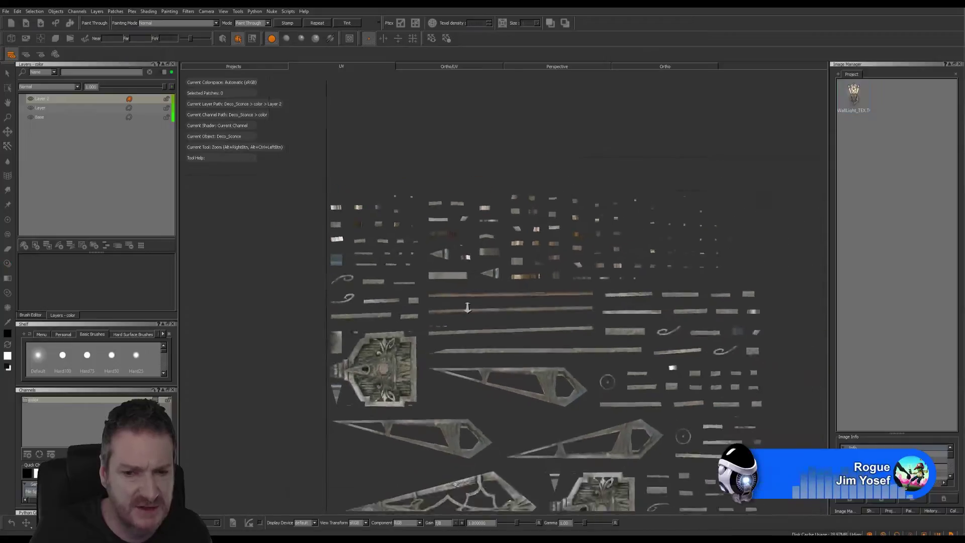
{"action": "scroll", "coordinate": [503, 327], "scroll_direction": "up", "scroll_amount": 1}
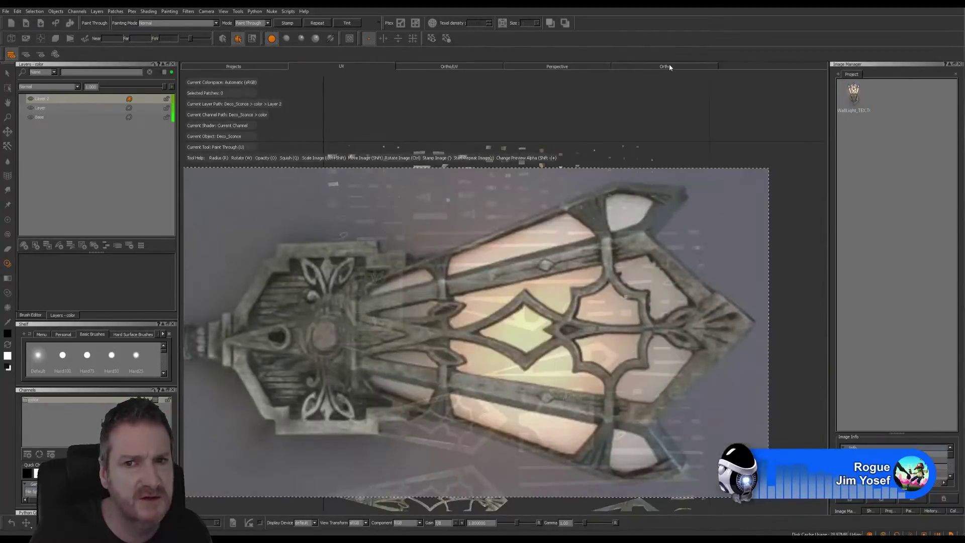
{"action": "left_click", "coordinate": [665, 66]}
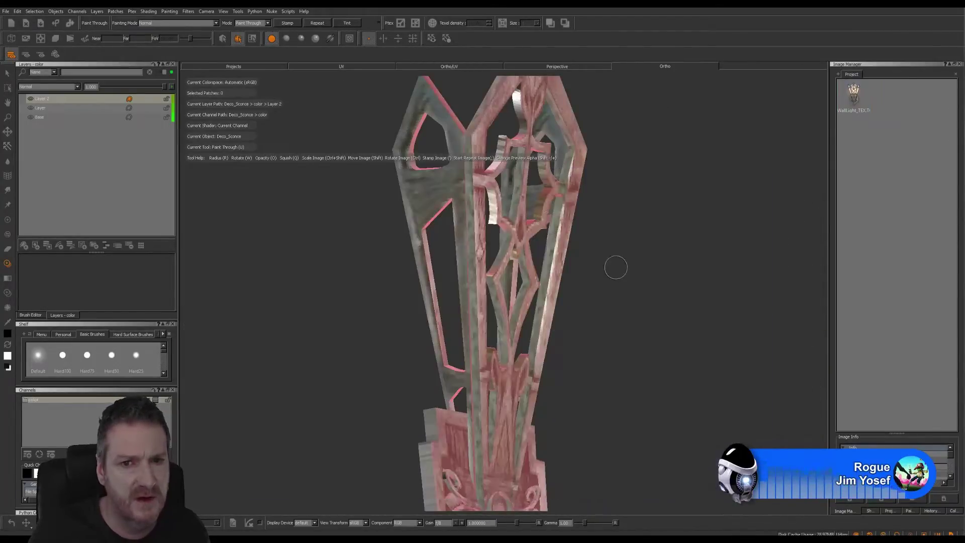
{"action": "mouse_move", "coordinate": [616, 267]}
{"action": "left_mouse_down", "text": "alt"}
{"action": "mouse_move", "coordinate": [647, 278]}
{"action": "mouse_move", "coordinate": [622, 280]}
{"action": "left_mouse_up", "text": "alt"}
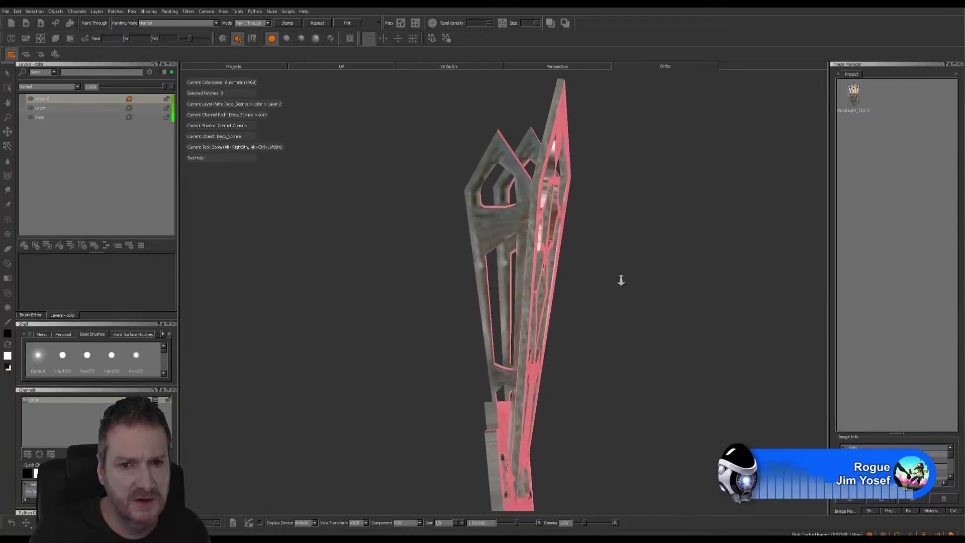
{"action": "right_click_drag", "start_coordinate": [622, 280], "coordinate": [601, 280], "text": "alt"}
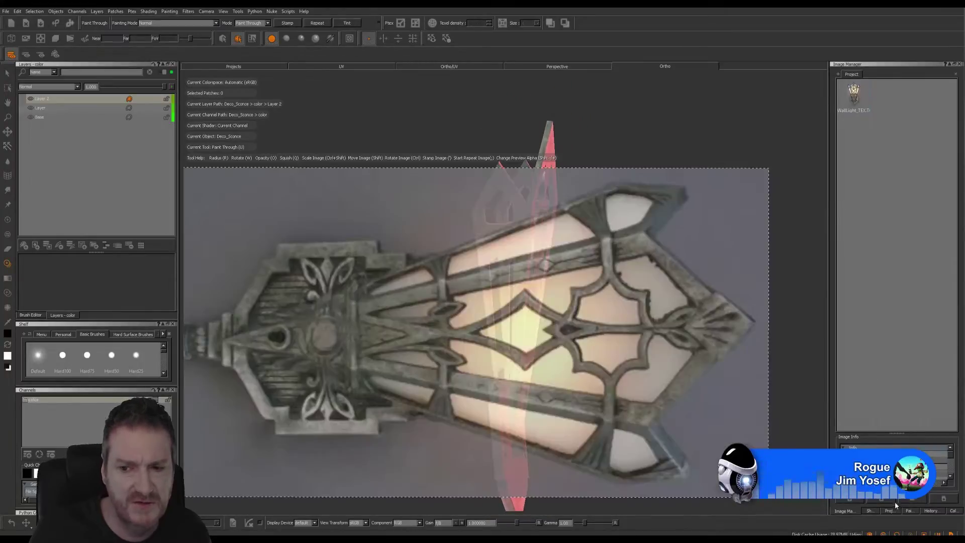
{"action": "left_click", "coordinate": [891, 509]}
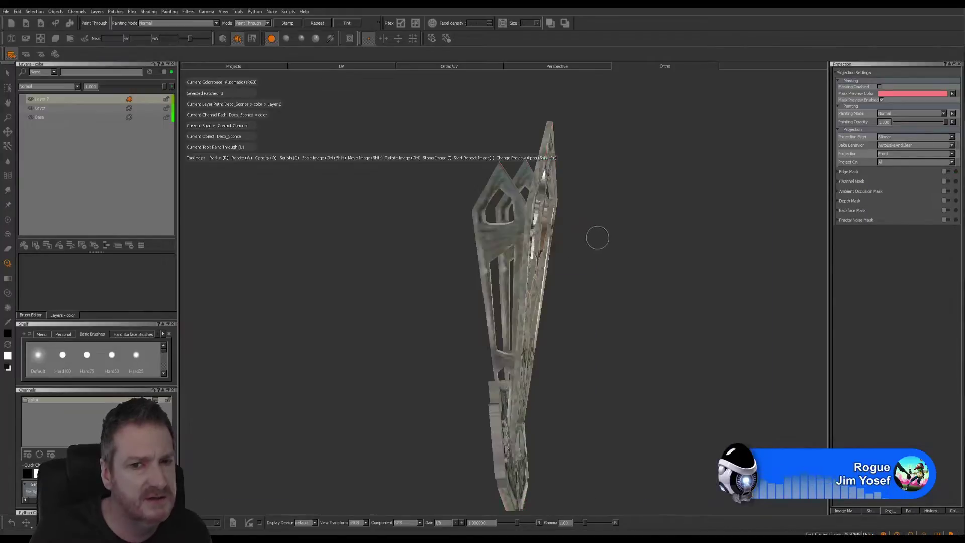
{"action": "mouse_move", "coordinate": [575, 164]}
{"action": "left_mouse_down", "text": "alt"}
{"action": "mouse_move", "coordinate": [571, 283]}
{"action": "mouse_move", "coordinate": [588, 287]}
{"action": "mouse_move", "coordinate": [567, 312]}
{"action": "mouse_move", "coordinate": [550, 289]}
{"action": "mouse_move", "coordinate": [501, 317]}
{"action": "mouse_move", "coordinate": [390, 278]}
{"action": "mouse_move", "coordinate": [403, 279]}
{"action": "left_mouse_up", "text": "alt"}
{"action": "mouse_move", "coordinate": [422, 180]}
{"action": "left_mouse_down", "text": "alt"}
{"action": "mouse_move", "coordinate": [649, 265]}
{"action": "mouse_move", "coordinate": [657, 295]}
{"action": "mouse_move", "coordinate": [631, 303]}
{"action": "mouse_move", "coordinate": [726, 206]}
{"action": "left_mouse_up", "text": "alt"}
{"action": "left_click_drag", "start_coordinate": [764, 259], "coordinate": [768, 257], "text": "alt"}
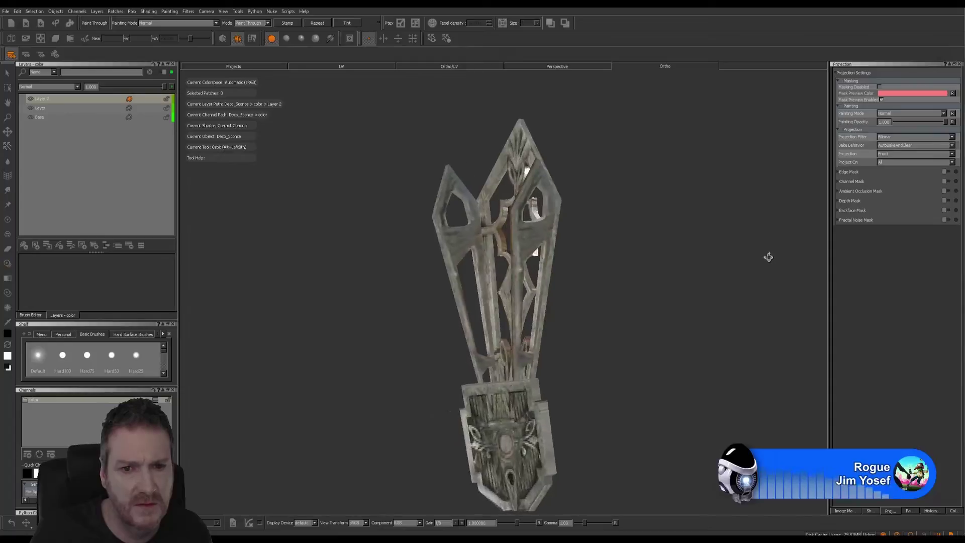
{"action": "left_click_drag", "start_coordinate": [601, 355], "coordinate": [530, 402], "text": "alt"}
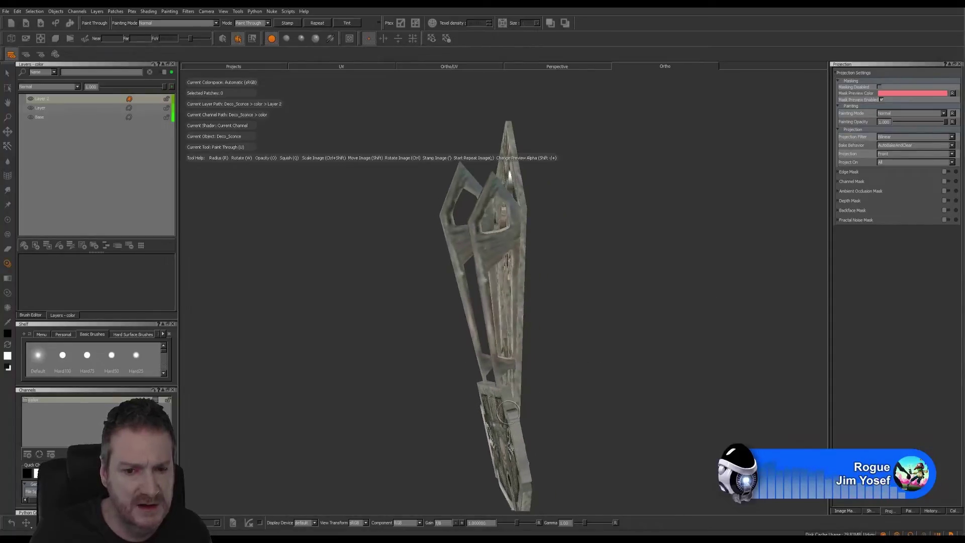
Turn the Edge Mask back on and frame the back plate's side edge in a side-on view.
{"action": "mouse_move", "coordinate": [528, 495]}
{"action": "left_mouse_down", "text": "alt"}
{"action": "mouse_move", "coordinate": [552, 378]}
{"action": "mouse_move", "coordinate": [582, 411]}
{"action": "mouse_move", "coordinate": [752, 414]}
{"action": "mouse_move", "coordinate": [683, 396]}
{"action": "mouse_move", "coordinate": [459, 387]}
{"action": "mouse_move", "coordinate": [523, 362]}
{"action": "left_mouse_up", "text": "alt"}
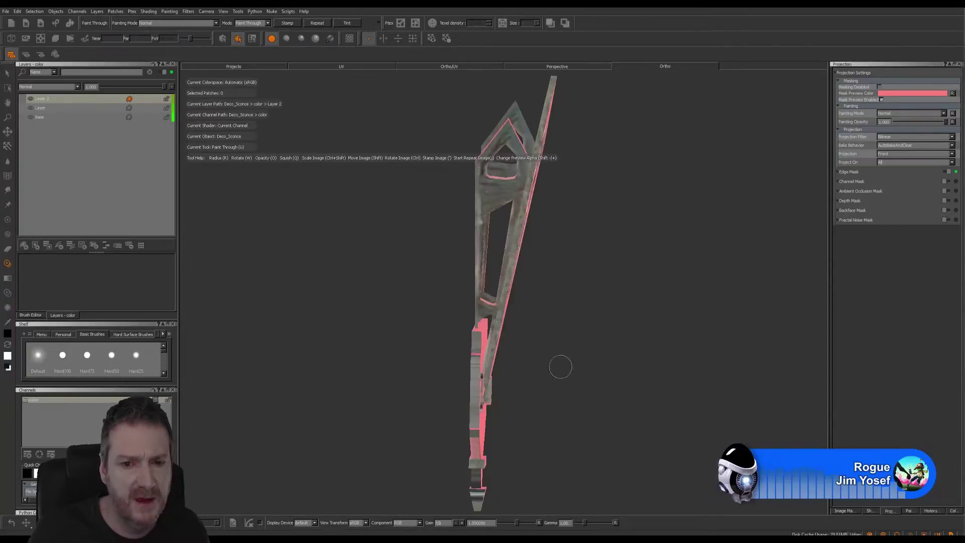
{"action": "mouse_move", "coordinate": [495, 394]}
{"action": "right_mouse_down", "text": "alt"}
{"action": "mouse_move", "coordinate": [545, 377]}
{"action": "mouse_move", "coordinate": [542, 389]}
{"action": "right_mouse_up", "text": "alt"}
{"action": "middle_click_drag", "start_coordinate": [541, 390], "coordinate": [557, 271], "text": "alt"}
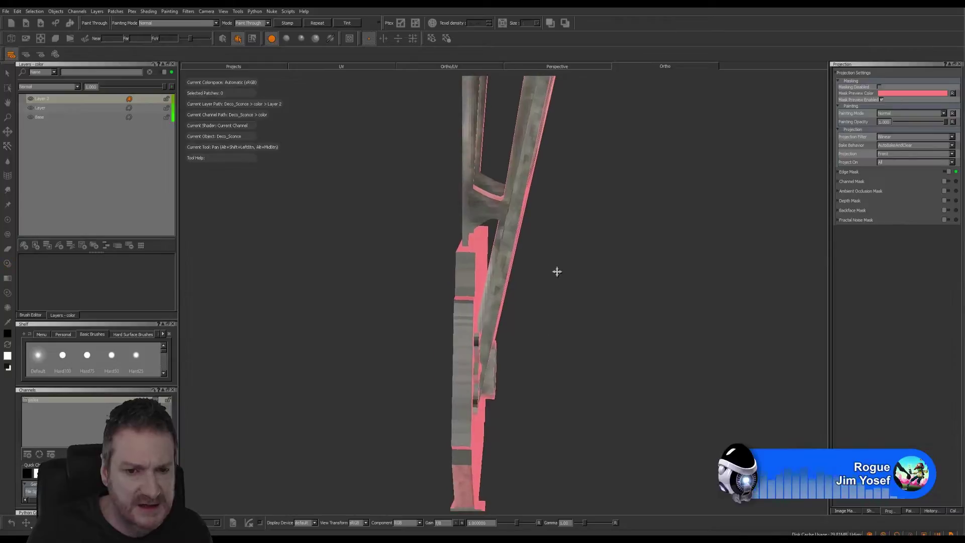
{"action": "mouse_move", "coordinate": [542, 400]}
{"action": "left_mouse_down", "text": "alt"}
{"action": "mouse_move", "coordinate": [553, 399]}
{"action": "mouse_move", "coordinate": [540, 398]}
{"action": "left_mouse_up", "text": "alt"}
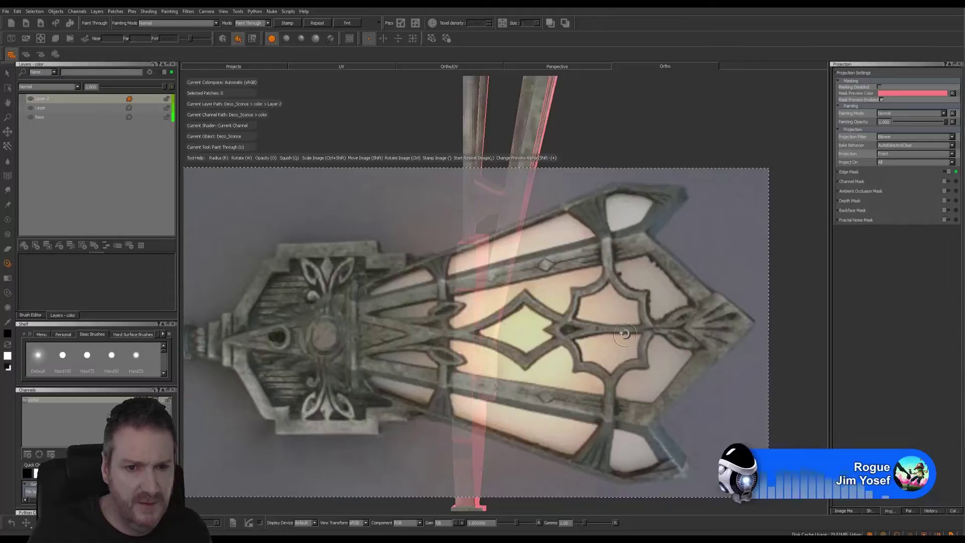
Rotate the wall light image upright and enlarge it so its plate border overlays the back plate's side edge.
{"action": "left_click_drag", "start_coordinate": [670, 351], "coordinate": [562, 168], "text": "ctrl"}
{"action": "left_click_drag", "start_coordinate": [526, 230], "coordinate": [557, 295], "text": "ctrl+shift"}
{"action": "left_click_drag", "start_coordinate": [564, 402], "coordinate": [571, 353], "text": "ctrl"}
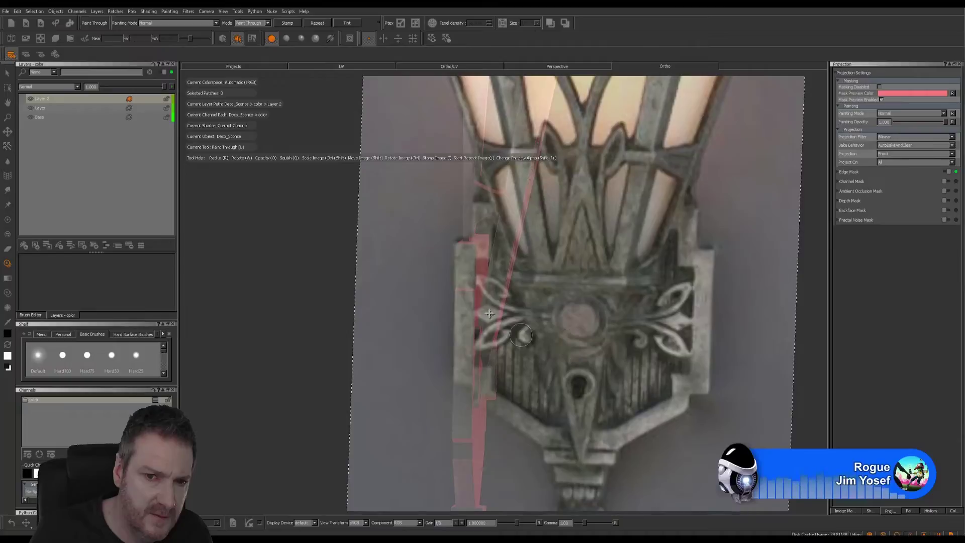
Paint the image's plate border down the sections of the back plate's side edge, shifting the image between strokes.
{"action": "left_click_drag", "start_coordinate": [465, 280], "coordinate": [463, 268]}
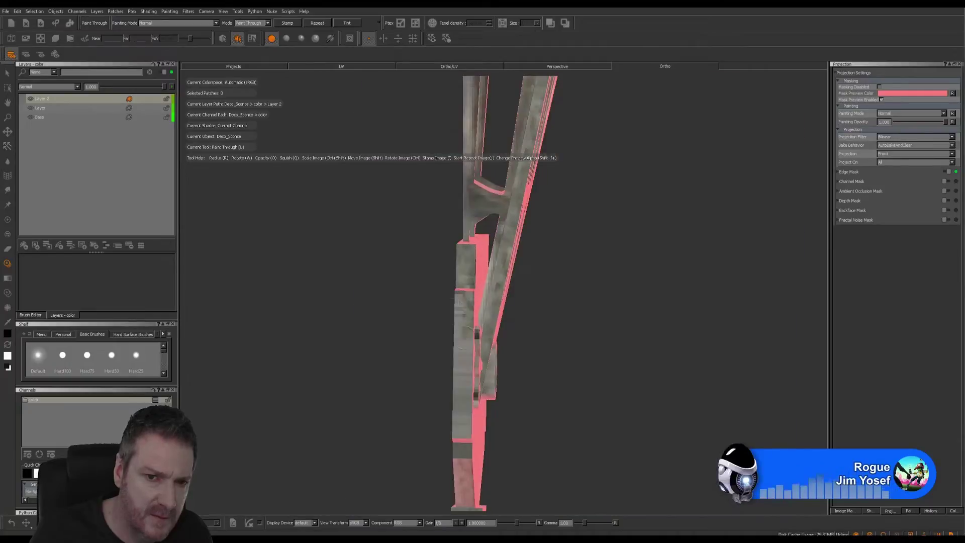
{"action": "mouse_move", "coordinate": [458, 331]}
{"action": "left_mouse_down"}
{"action": "mouse_move", "coordinate": [505, 334]}
{"action": "mouse_move", "coordinate": [462, 317]}
{"action": "left_mouse_up"}
{"action": "left_click_drag", "start_coordinate": [458, 378], "coordinate": [458, 378]}
{"action": "left_click_drag", "start_coordinate": [542, 326], "coordinate": [540, 398], "text": "shift"}
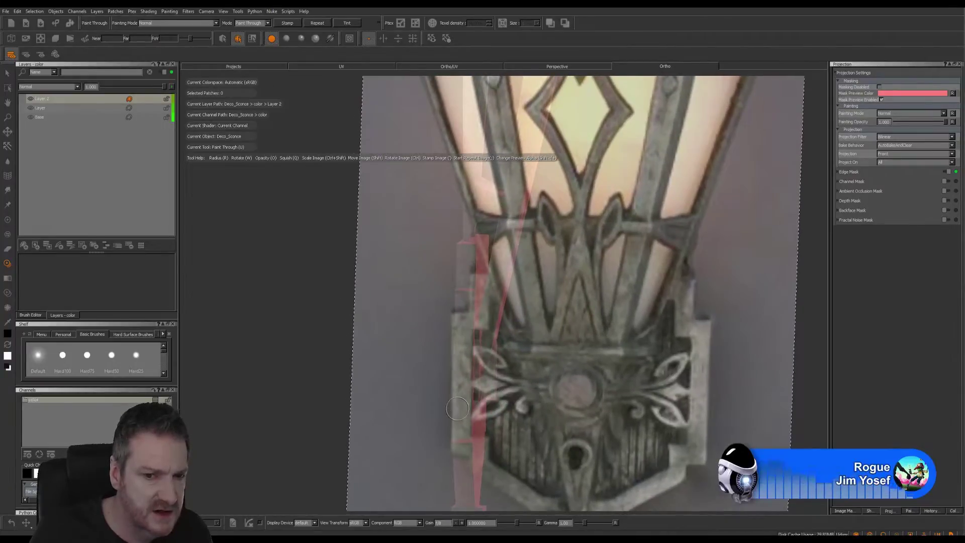
{"action": "left_click_drag", "start_coordinate": [458, 409], "coordinate": [513, 457]}
{"action": "mouse_move", "coordinate": [452, 463]}
{"action": "left_mouse_down"}
{"action": "mouse_move", "coordinate": [453, 444]}
{"action": "mouse_move", "coordinate": [467, 444]}
{"action": "left_mouse_up"}
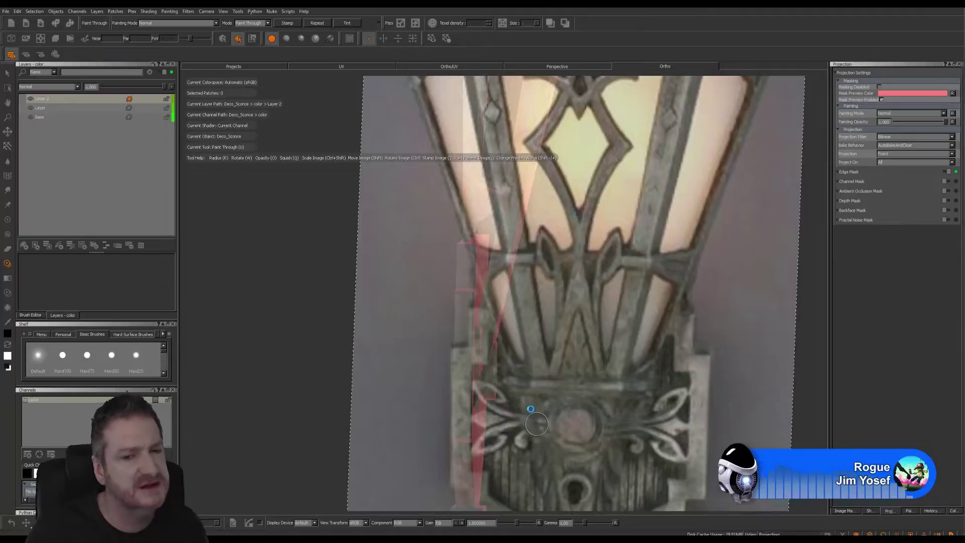
Shift the wall light image and paint its plate border down the lower sections of the back plate's side edge.
{"action": "middle_click_drag", "start_coordinate": [536, 425], "coordinate": [573, 309]}
{"action": "middle_click_drag", "start_coordinate": [562, 362], "coordinate": [516, 357]}
{"action": "mouse_move", "coordinate": [517, 357]}
{"action": "left_mouse_down", "text": "alt"}
{"action": "mouse_move", "coordinate": [560, 349]}
{"action": "mouse_move", "coordinate": [518, 366]}
{"action": "mouse_move", "coordinate": [539, 365]}
{"action": "mouse_move", "coordinate": [520, 376]}
{"action": "left_mouse_up", "text": "alt"}
{"action": "mouse_move", "coordinate": [585, 364]}
{"action": "left_mouse_down", "text": "shift"}
{"action": "mouse_move", "coordinate": [582, 276]}
{"action": "mouse_move", "coordinate": [592, 240]}
{"action": "left_mouse_up", "text": "shift"}
{"action": "left_click_drag", "start_coordinate": [466, 280], "coordinate": [468, 281]}
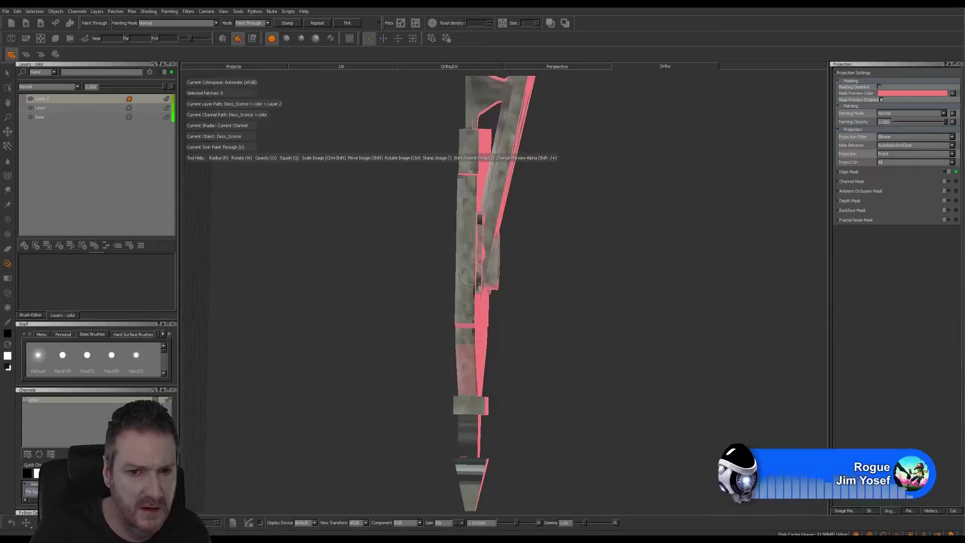
{"action": "left_click_drag", "start_coordinate": [470, 322], "coordinate": [472, 352]}
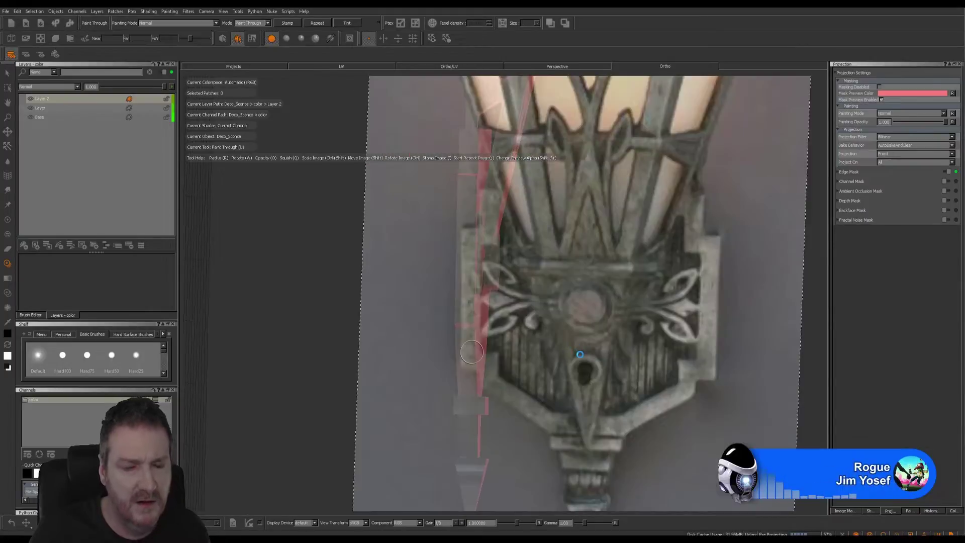
Rotate and scale the image to follow the tilted back plate, and paint its plate border onto the angled lower edge.
{"action": "mouse_move", "coordinate": [581, 354]}
{"action": "left_mouse_down", "text": "alt"}
{"action": "mouse_move", "coordinate": [548, 341]}
{"action": "mouse_move", "coordinate": [560, 317]}
{"action": "mouse_move", "coordinate": [397, 342]}
{"action": "mouse_move", "coordinate": [303, 334]}
{"action": "mouse_move", "coordinate": [620, 304]}
{"action": "mouse_move", "coordinate": [589, 269]}
{"action": "mouse_move", "coordinate": [556, 344]}
{"action": "mouse_move", "coordinate": [593, 278]}
{"action": "mouse_move", "coordinate": [608, 271]}
{"action": "mouse_move", "coordinate": [582, 274]}
{"action": "mouse_move", "coordinate": [596, 261]}
{"action": "mouse_move", "coordinate": [475, 324]}
{"action": "mouse_move", "coordinate": [411, 332]}
{"action": "left_mouse_up", "text": "alt"}
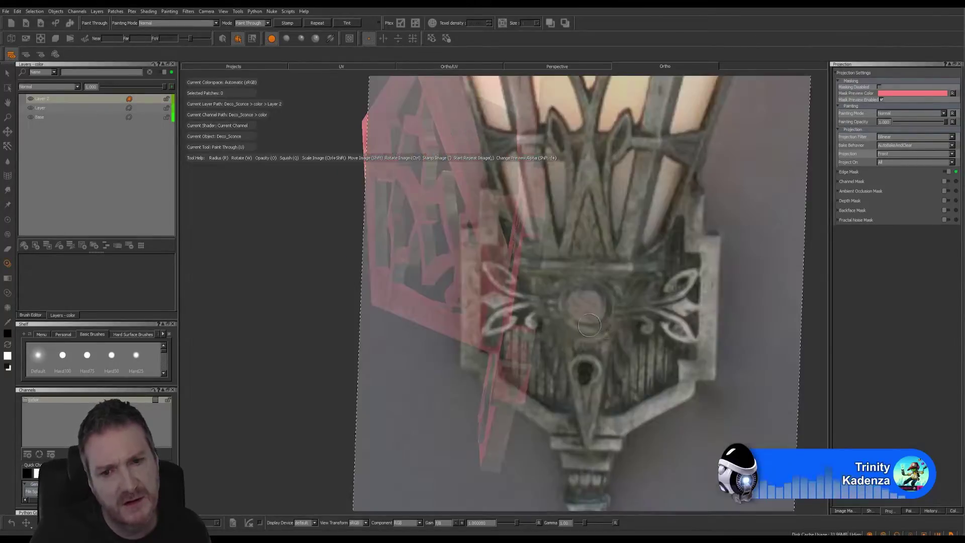
{"action": "left_click_drag", "start_coordinate": [614, 311], "coordinate": [667, 304], "text": "shift"}
{"action": "mouse_move", "coordinate": [680, 229]}
{"action": "left_mouse_down", "text": "ctrl"}
{"action": "mouse_move", "coordinate": [681, 244]}
{"action": "mouse_move", "coordinate": [667, 234]}
{"action": "left_mouse_up", "text": "ctrl"}
{"action": "left_click_drag", "start_coordinate": [612, 267], "coordinate": [637, 276], "text": "ctrl+shift"}
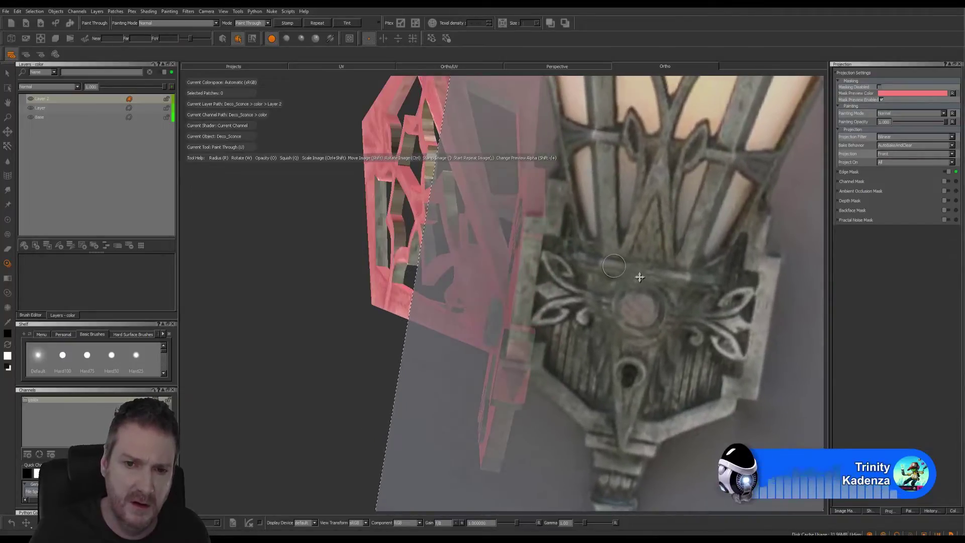
{"action": "left_click_drag", "start_coordinate": [530, 296], "coordinate": [526, 277]}
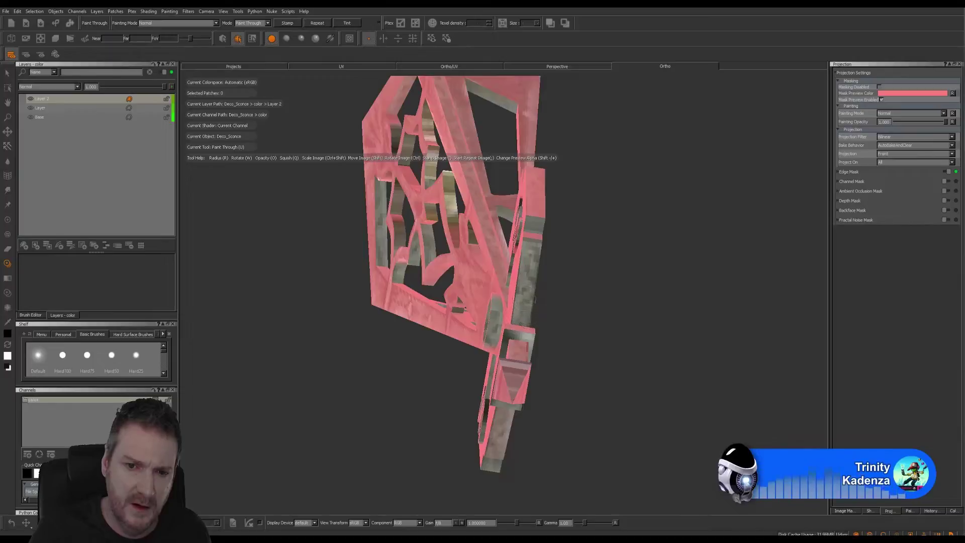
{"action": "left_click_drag", "start_coordinate": [526, 290], "coordinate": [527, 283]}
{"action": "mouse_move", "coordinate": [568, 255]}
{"action": "left_mouse_down", "text": "shift"}
{"action": "mouse_move", "coordinate": [532, 228]}
{"action": "mouse_move", "coordinate": [542, 231]}
{"action": "left_mouse_up", "text": "shift"}
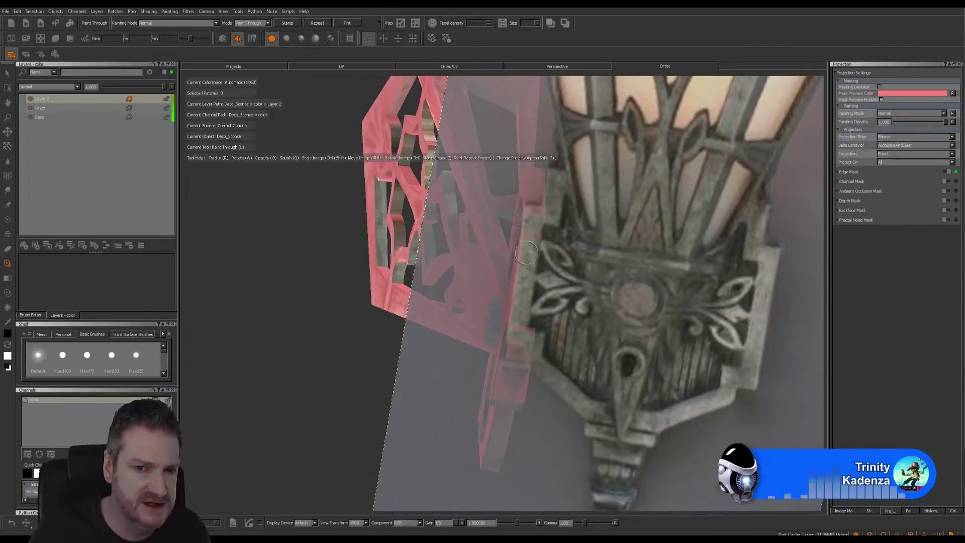
{"action": "left_click_drag", "start_coordinate": [503, 271], "coordinate": [445, 247]}
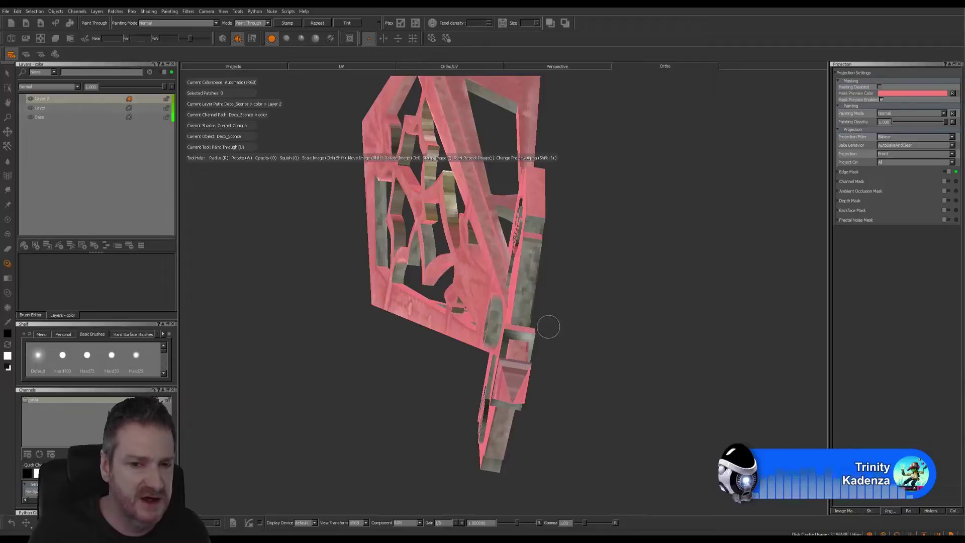
Reposition and rotate the image in an end-on view, and paint its metal frame onto the back plate's remaining edge faces.
{"action": "left_click_drag", "start_coordinate": [578, 308], "coordinate": [591, 258], "text": "alt"}
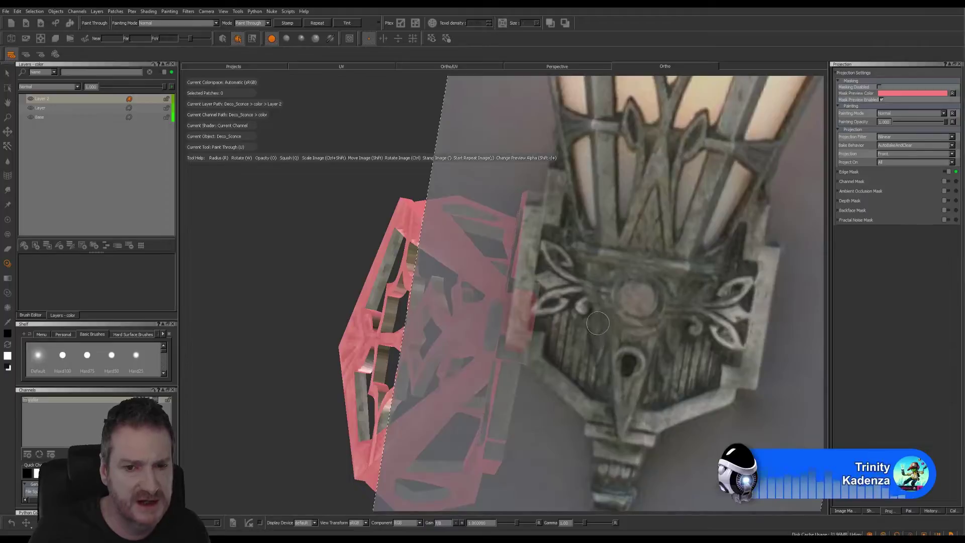
{"action": "mouse_move", "coordinate": [603, 319]}
{"action": "left_mouse_down", "text": "shift"}
{"action": "mouse_move", "coordinate": [597, 349]}
{"action": "mouse_move", "coordinate": [595, 339]}
{"action": "mouse_move", "coordinate": [710, 374]}
{"action": "mouse_move", "coordinate": [659, 369]}
{"action": "mouse_move", "coordinate": [638, 392]}
{"action": "mouse_move", "coordinate": [589, 320]}
{"action": "left_mouse_up", "text": "shift"}
{"action": "mouse_move", "coordinate": [544, 295]}
{"action": "left_mouse_down", "text": "shift"}
{"action": "mouse_move", "coordinate": [653, 297]}
{"action": "mouse_move", "coordinate": [560, 324]}
{"action": "left_mouse_up", "text": "shift"}
{"action": "left_click_drag", "start_coordinate": [623, 245], "coordinate": [702, 235], "text": "shift"}
{"action": "mouse_move", "coordinate": [694, 307]}
{"action": "left_mouse_down", "text": "ctrl"}
{"action": "mouse_move", "coordinate": [551, 237]}
{"action": "mouse_move", "coordinate": [567, 275]}
{"action": "mouse_move", "coordinate": [649, 258]}
{"action": "mouse_move", "coordinate": [619, 277]}
{"action": "left_mouse_up", "text": "ctrl"}
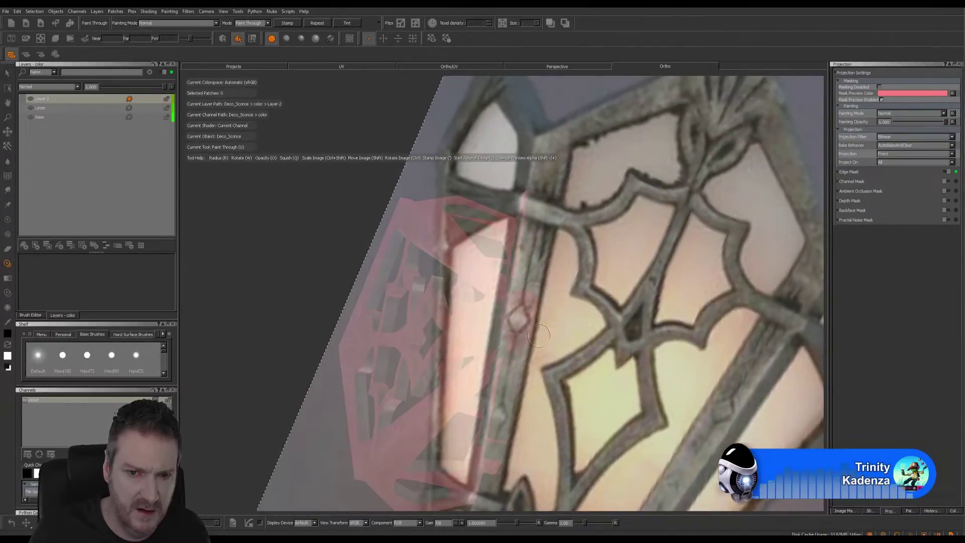
{"action": "left_click_drag", "start_coordinate": [516, 345], "coordinate": [521, 288]}
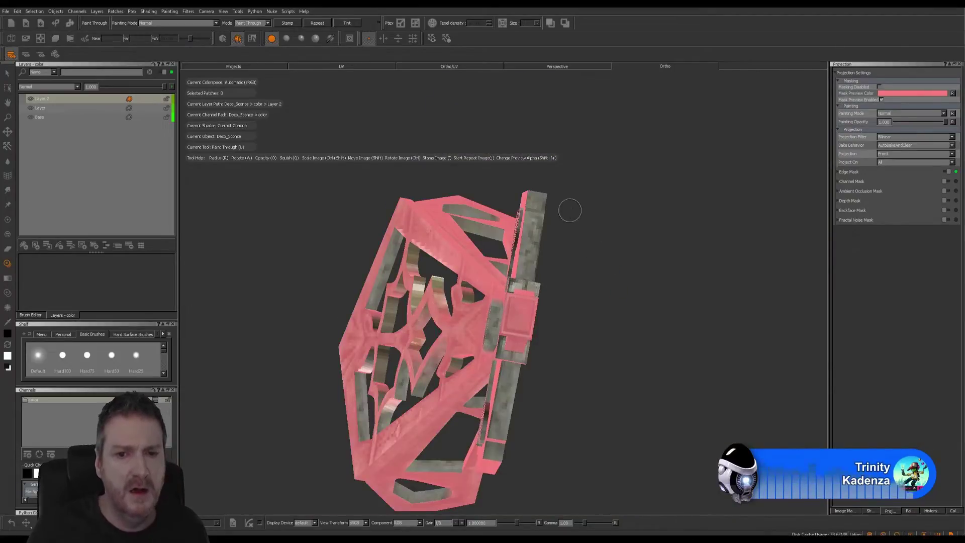
Examine the sconce's painted edges from several angles, and frame the small edge shells in the UV view.
{"action": "middle_click_drag", "start_coordinate": [569, 210], "coordinate": [639, 317]}
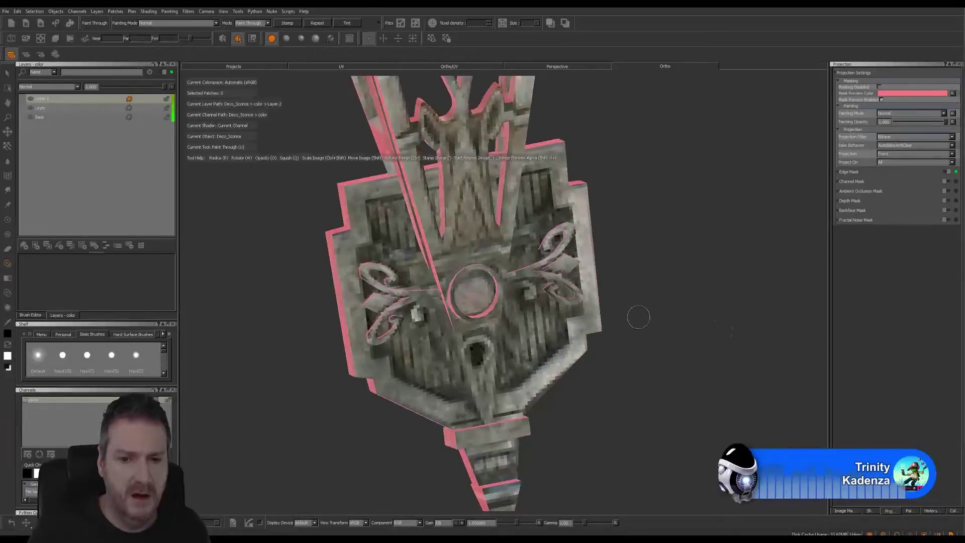
{"action": "mouse_move", "coordinate": [639, 317]}
{"action": "left_mouse_down", "text": "alt"}
{"action": "mouse_move", "coordinate": [605, 422]}
{"action": "mouse_move", "coordinate": [657, 394]}
{"action": "mouse_move", "coordinate": [614, 381]}
{"action": "mouse_move", "coordinate": [548, 217]}
{"action": "mouse_move", "coordinate": [545, 179]}
{"action": "mouse_move", "coordinate": [528, 189]}
{"action": "mouse_move", "coordinate": [605, 339]}
{"action": "mouse_move", "coordinate": [540, 268]}
{"action": "mouse_move", "coordinate": [520, 260]}
{"action": "left_mouse_up", "text": "alt"}
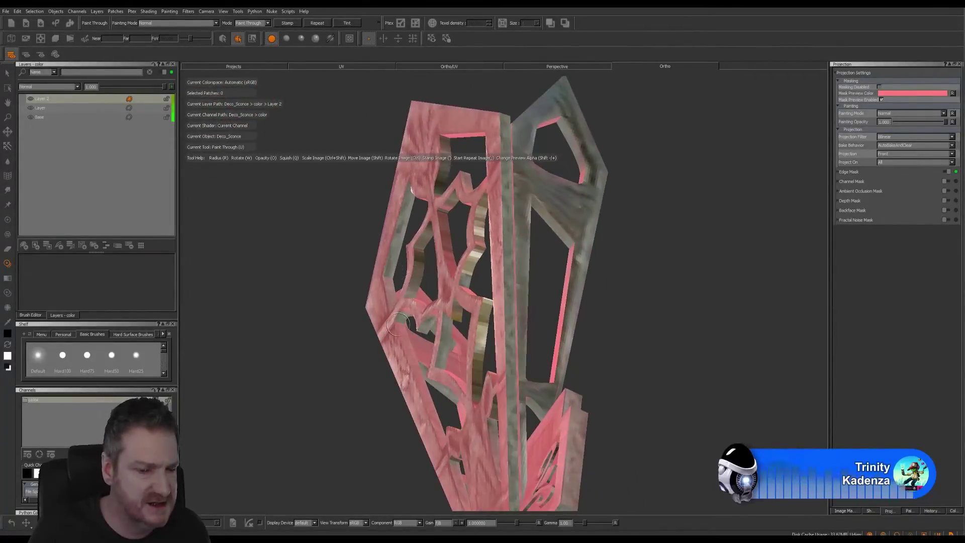
{"action": "left_click_drag", "start_coordinate": [602, 258], "coordinate": [638, 257], "text": "alt"}
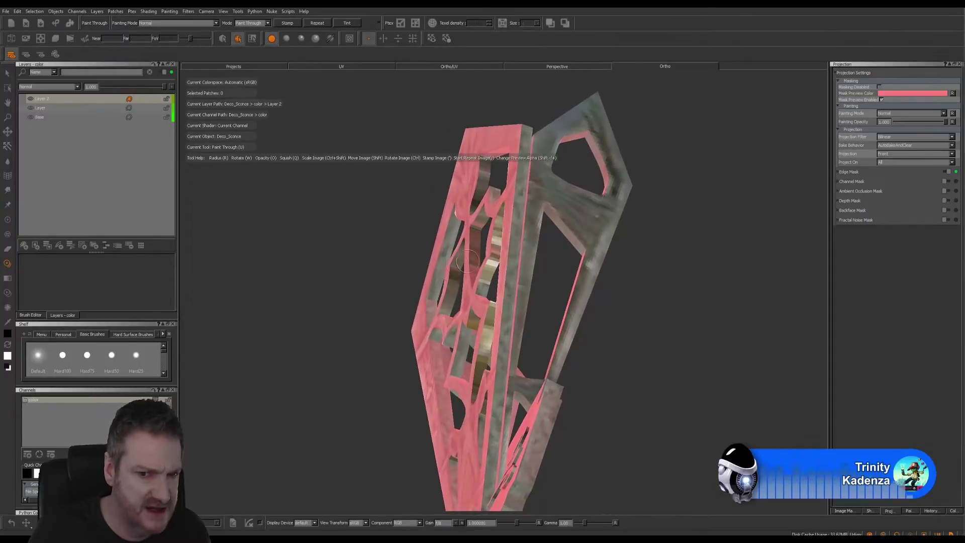
{"action": "mouse_move", "coordinate": [587, 305]}
{"action": "left_mouse_down", "text": "alt"}
{"action": "mouse_move", "coordinate": [617, 300]}
{"action": "mouse_move", "coordinate": [606, 302]}
{"action": "mouse_move", "coordinate": [593, 284]}
{"action": "mouse_move", "coordinate": [603, 317]}
{"action": "mouse_move", "coordinate": [543, 290]}
{"action": "mouse_move", "coordinate": [562, 268]}
{"action": "left_mouse_up", "text": "alt"}
{"action": "scroll", "coordinate": [582, 302], "scroll_direction": "up", "scroll_amount": 5}
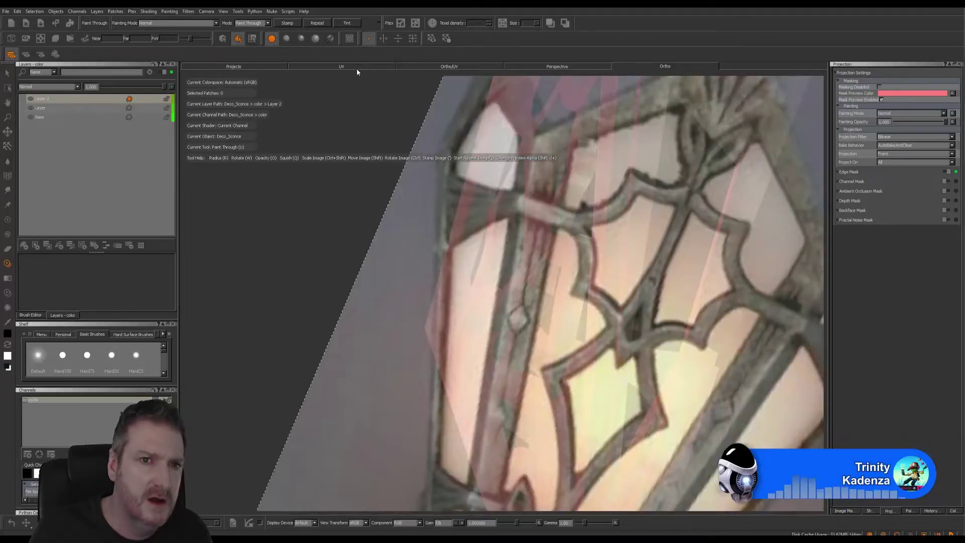
{"action": "left_click", "coordinate": [354, 67]}
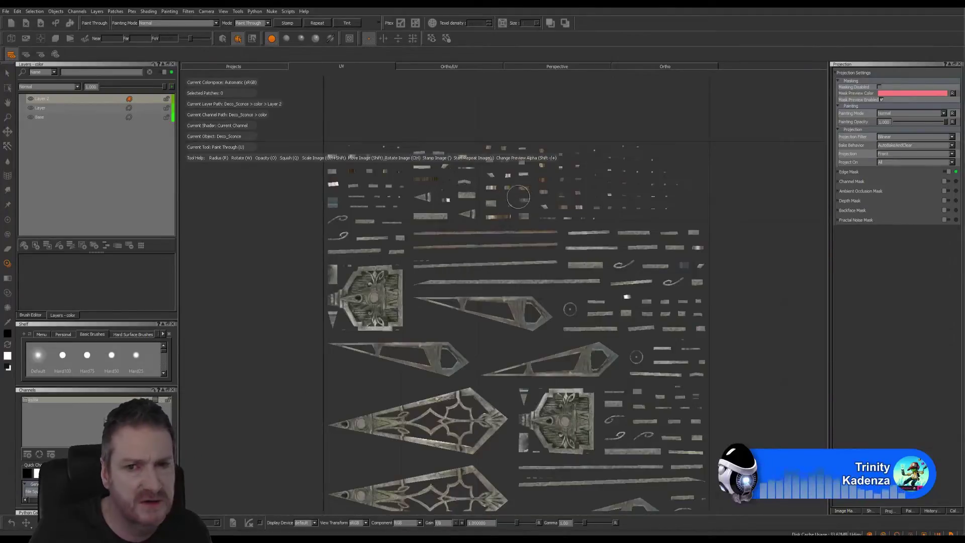
{"action": "scroll", "coordinate": [510, 282], "scroll_direction": "up", "scroll_amount": 5}
{"action": "middle_click_drag", "start_coordinate": [515, 232], "coordinate": [666, 406]}
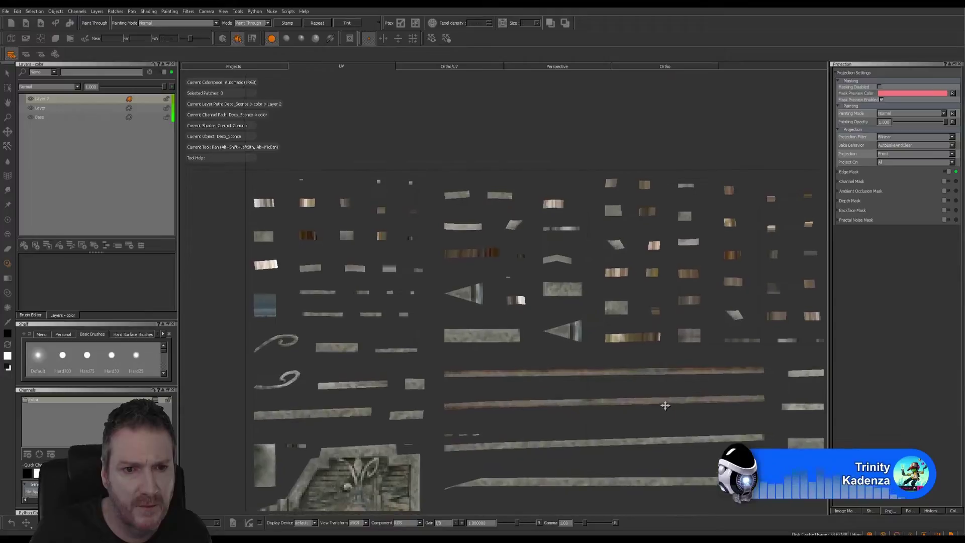
Scale the wall light image and rotate it to lie horizontally over the small UV shells.
{"action": "key", "text": "u"}
{"action": "mouse_move", "coordinate": [578, 261]}
{"action": "left_mouse_down", "text": "ctrl+shift"}
{"action": "mouse_move", "coordinate": [494, 302]}
{"action": "mouse_move", "coordinate": [464, 271]}
{"action": "left_mouse_up", "text": "ctrl+shift"}
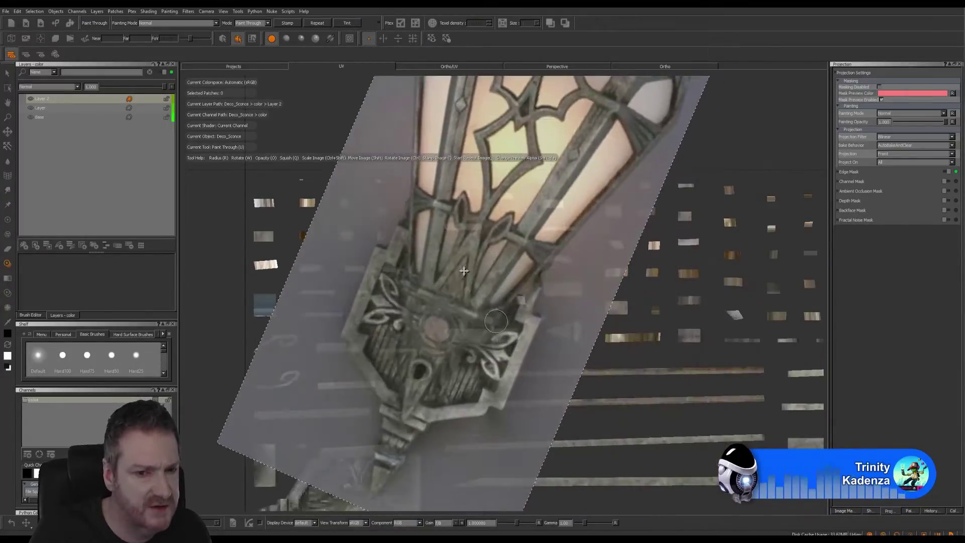
{"action": "mouse_move", "coordinate": [394, 354]}
{"action": "left_mouse_down", "text": "ctrl"}
{"action": "mouse_move", "coordinate": [372, 208]}
{"action": "mouse_move", "coordinate": [352, 435]}
{"action": "mouse_move", "coordinate": [354, 340]}
{"action": "left_mouse_up", "text": "ctrl"}
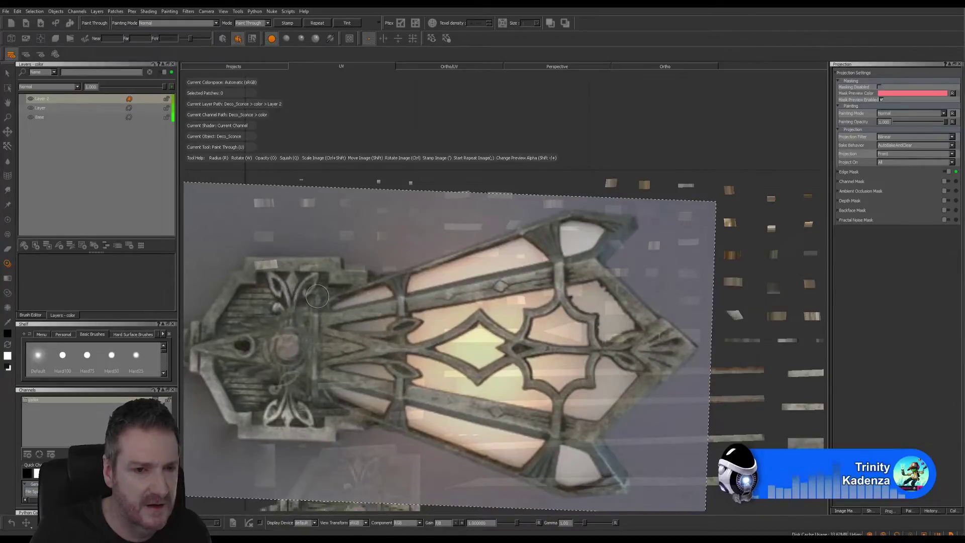
{"action": "right_click", "coordinate": [360, 299]}
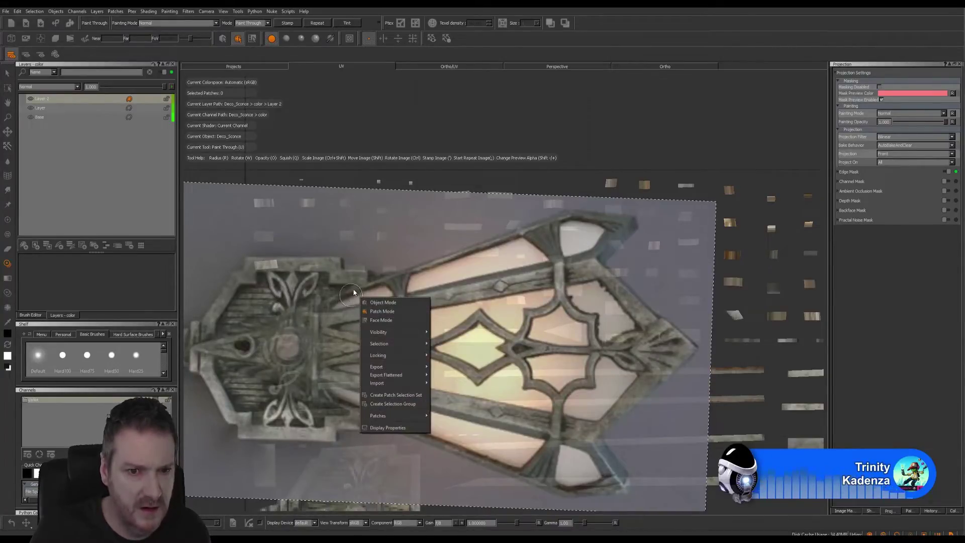
{"action": "left_click", "coordinate": [470, 133]}
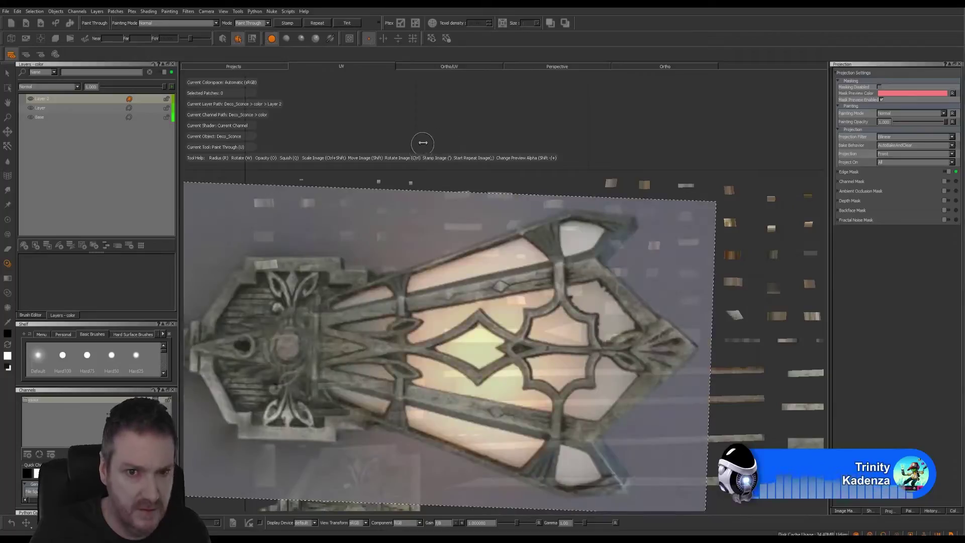
{"action": "right_click", "coordinate": [437, 141]}
{"action": "left_click", "coordinate": [411, 141]}
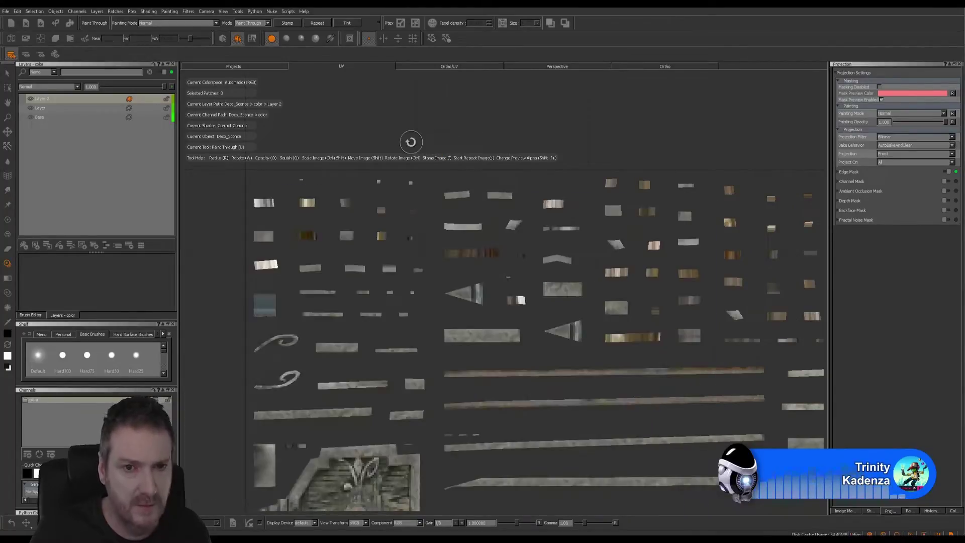
Paint the image's plate border onto the leftmost column of small UV shells, shifting the image between strokes.
{"action": "right_click_drag", "start_coordinate": [412, 142], "coordinate": [436, 146], "text": "alt"}
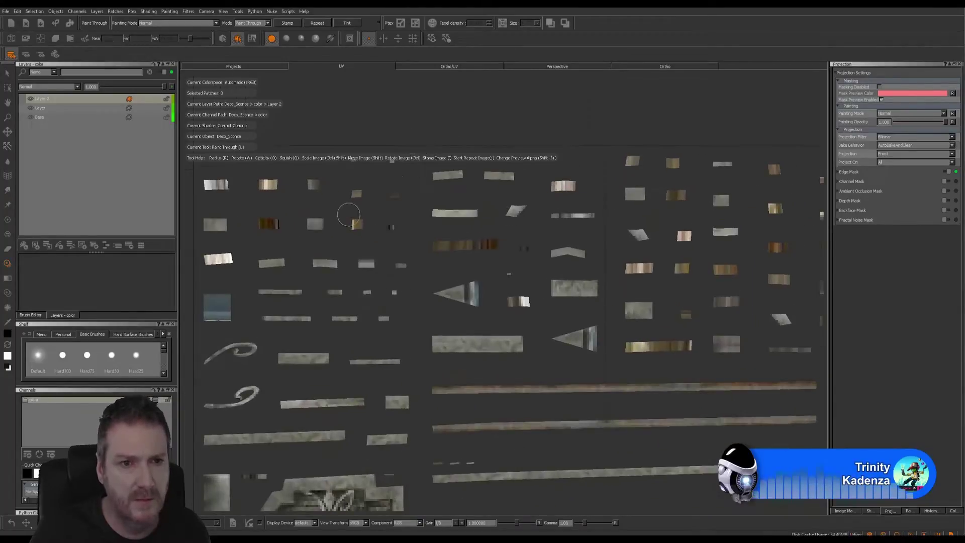
{"action": "middle_click_drag", "start_coordinate": [350, 213], "coordinate": [483, 252], "text": "alt"}
{"action": "key", "text": "u"}
{"action": "mouse_move", "coordinate": [495, 330]}
{"action": "left_mouse_down", "text": "shift"}
{"action": "mouse_move", "coordinate": [589, 431]}
{"action": "mouse_move", "coordinate": [603, 381]}
{"action": "mouse_move", "coordinate": [583, 363]}
{"action": "left_mouse_up", "text": "shift"}
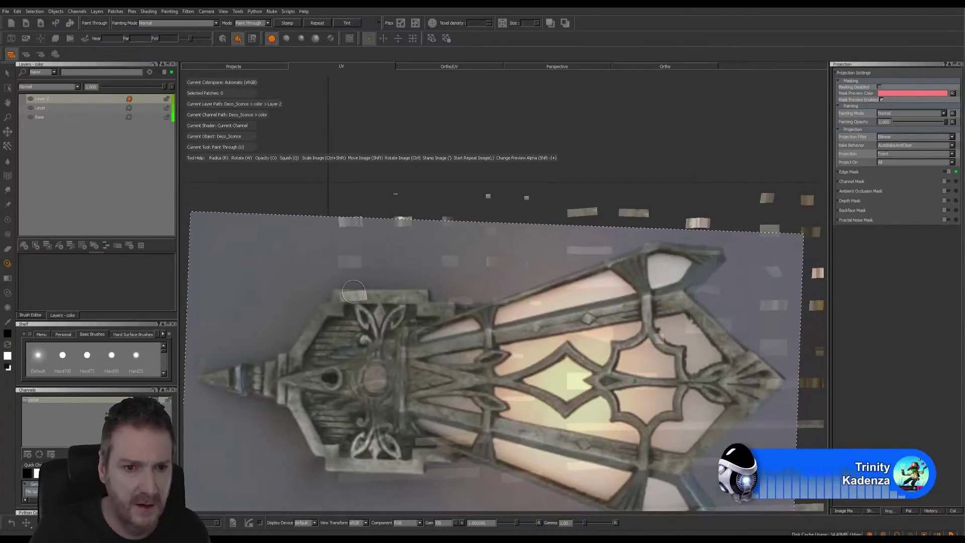
{"action": "mouse_move", "coordinate": [361, 295]}
{"action": "left_mouse_down"}
{"action": "mouse_move", "coordinate": [344, 298]}
{"action": "mouse_move", "coordinate": [372, 301]}
{"action": "left_mouse_up"}
{"action": "left_click_drag", "start_coordinate": [433, 301], "coordinate": [430, 264], "text": "shift"}
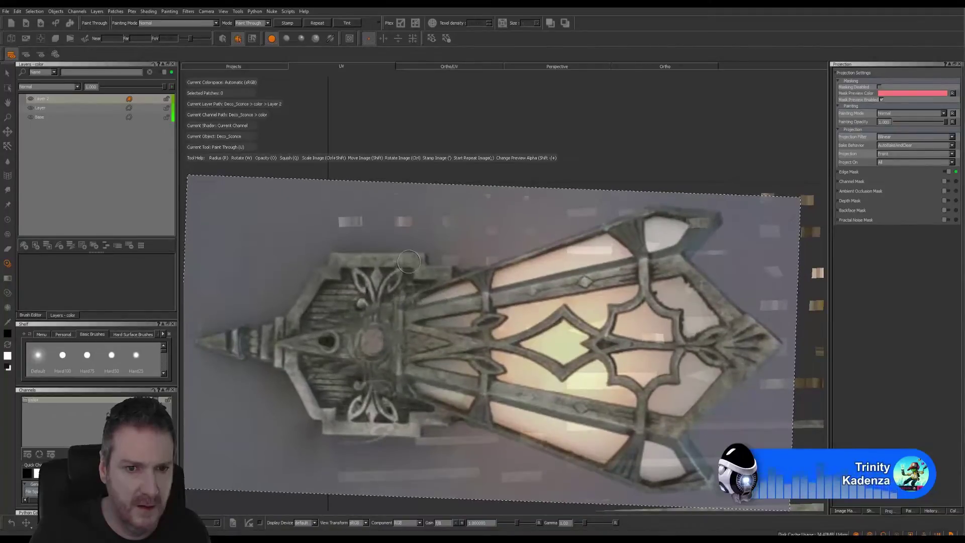
{"action": "mouse_move", "coordinate": [351, 262]}
{"action": "left_mouse_down"}
{"action": "mouse_move", "coordinate": [343, 268]}
{"action": "mouse_move", "coordinate": [375, 266]}
{"action": "mouse_move", "coordinate": [340, 270]}
{"action": "left_mouse_up"}
{"action": "mouse_move", "coordinate": [428, 261]}
{"action": "left_mouse_down", "text": "shift"}
{"action": "mouse_move", "coordinate": [430, 221]}
{"action": "mouse_move", "coordinate": [369, 221]}
{"action": "left_mouse_up", "text": "shift"}
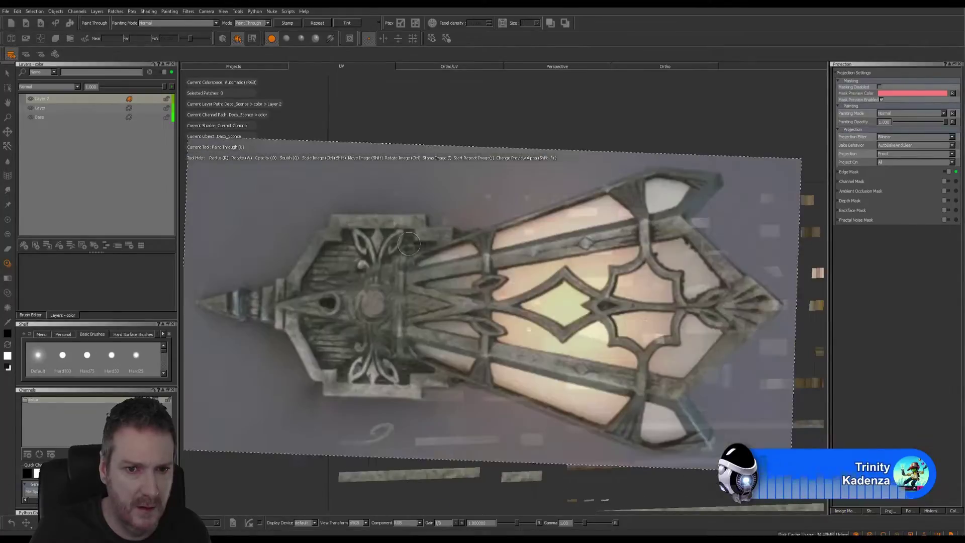
Paint the plate border onto the neighbouring small UV shells in the upper rows, moving the image across them.
{"action": "left_click_drag", "start_coordinate": [497, 268], "coordinate": [586, 310], "text": "shift"}
{"action": "left_click", "coordinate": [451, 260]}
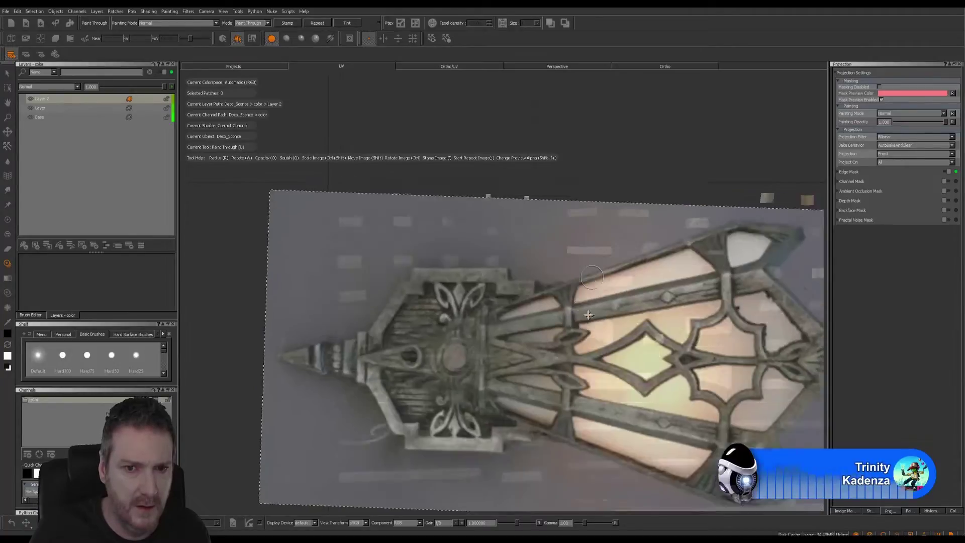
{"action": "left_click_drag", "start_coordinate": [456, 258], "coordinate": [585, 239], "text": "shift"}
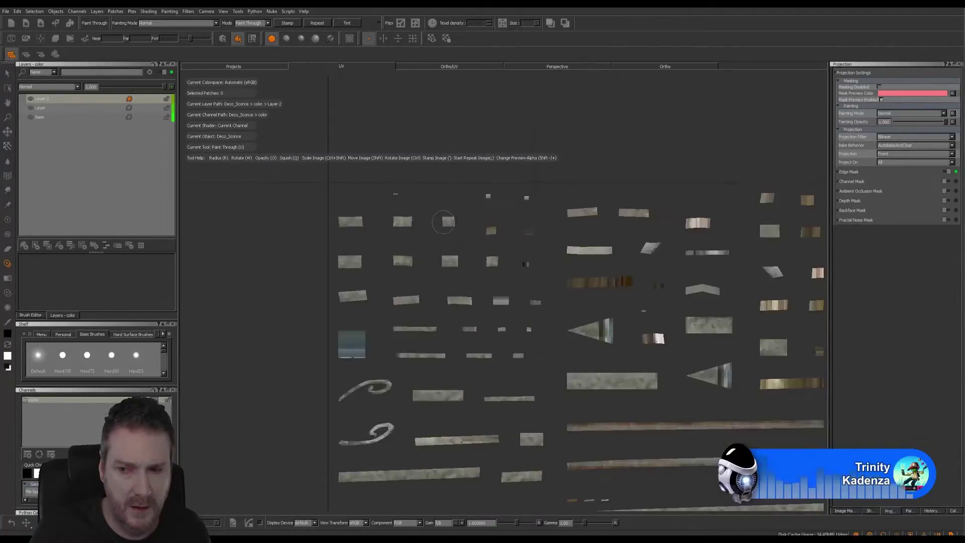
{"action": "mouse_move", "coordinate": [501, 227]}
{"action": "left_mouse_down", "text": "shift"}
{"action": "mouse_move", "coordinate": [563, 280]}
{"action": "mouse_move", "coordinate": [556, 192]}
{"action": "mouse_move", "coordinate": [563, 196]}
{"action": "left_mouse_up", "text": "shift"}
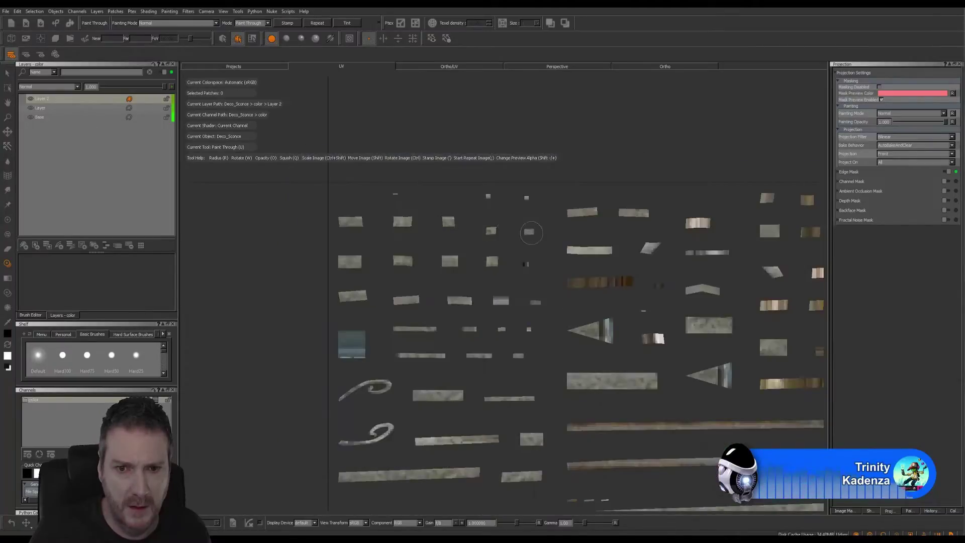
{"action": "left_click_drag", "start_coordinate": [532, 233], "coordinate": [666, 236], "text": "shift"}
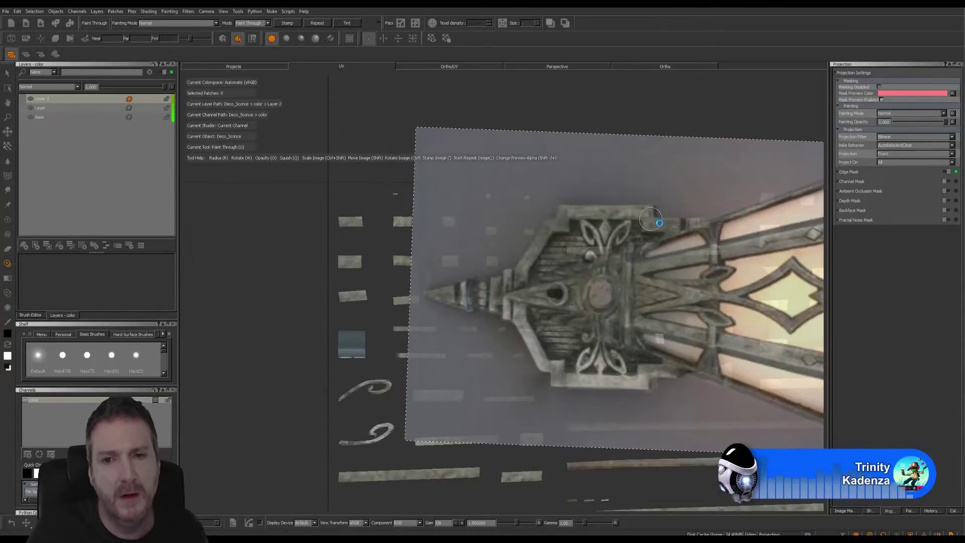
Paint the plate border along the brown horizontal strip above the triangular UV shell.
{"action": "middle_click_drag", "start_coordinate": [655, 242], "coordinate": [468, 229], "text": "alt"}
{"action": "left_click_drag", "start_coordinate": [504, 290], "coordinate": [320, 346], "text": "shift"}
{"action": "left_click_drag", "start_coordinate": [446, 268], "coordinate": [389, 269]}
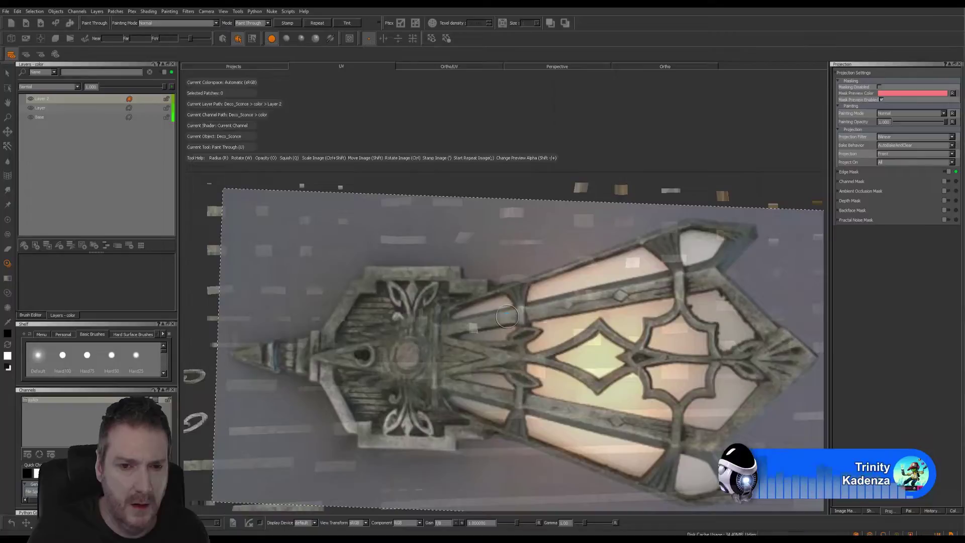
{"action": "left_click", "coordinate": [507, 316]}
{"action": "middle_click_drag", "start_coordinate": [507, 316], "coordinate": [466, 315]}
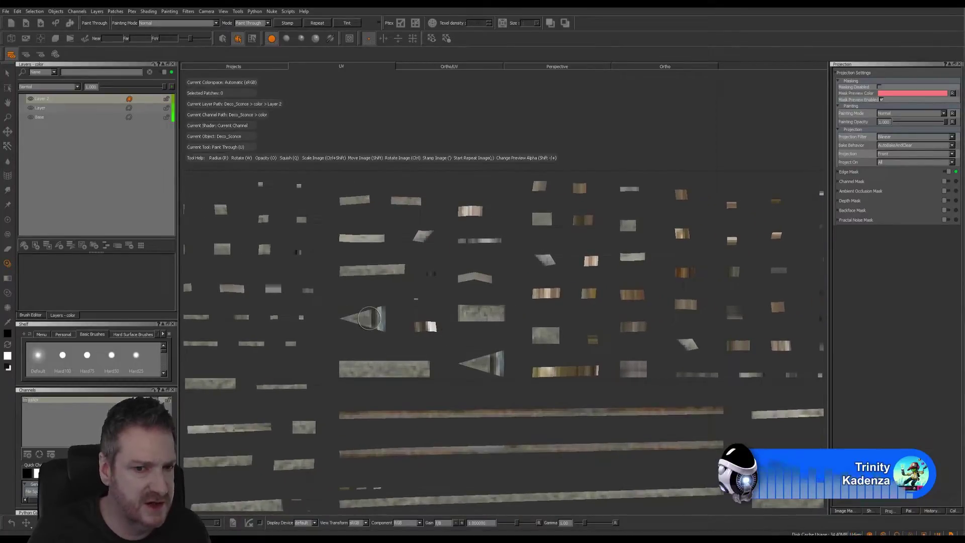
Paint the plate border onto the pinkish shell in the column above the lower triangular UV shell.
{"action": "middle_click_drag", "start_coordinate": [550, 267], "coordinate": [487, 285], "text": "alt"}
{"action": "left_click_drag", "start_coordinate": [510, 272], "coordinate": [480, 217], "text": "shift"}
{"action": "left_click", "coordinate": [409, 228]}
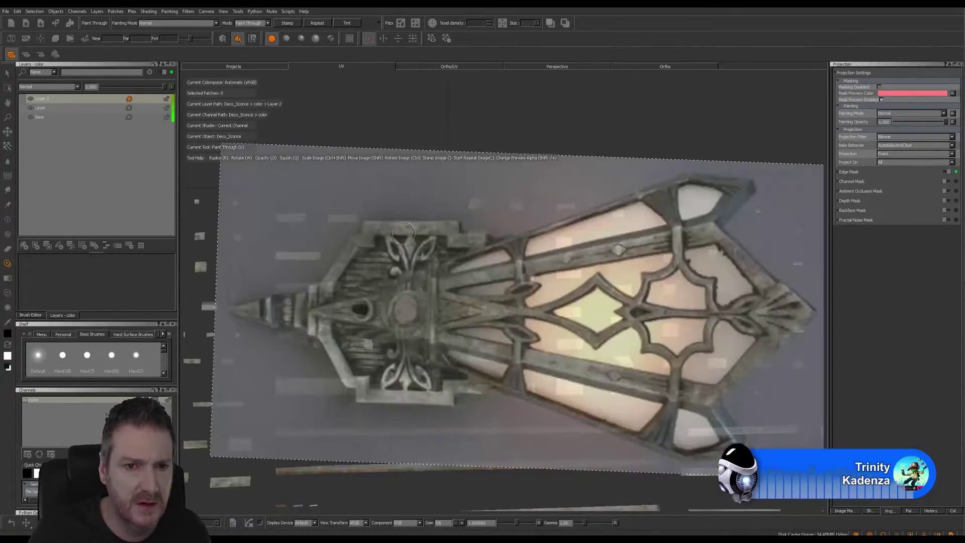
{"action": "left_click_drag", "start_coordinate": [496, 269], "coordinate": [496, 301], "text": "shift"}
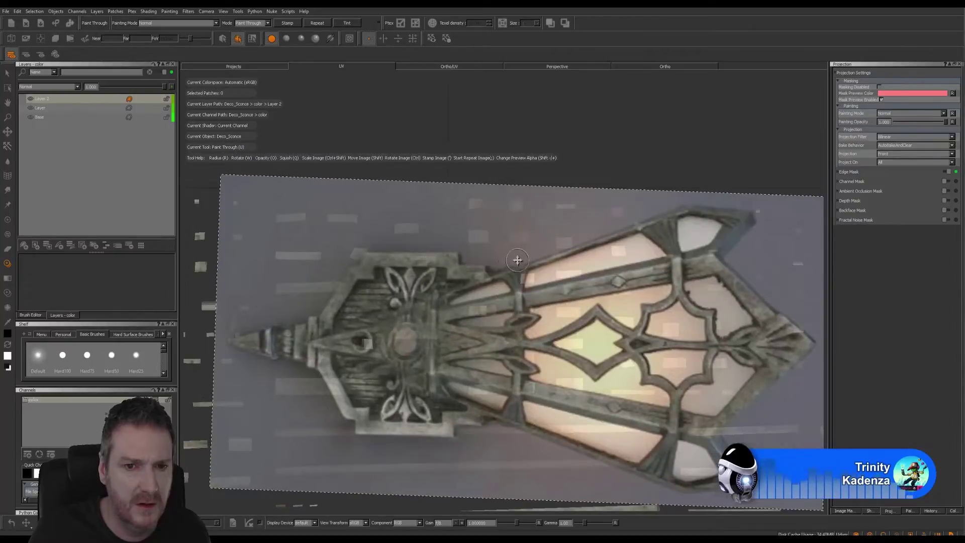
{"action": "left_click_drag", "start_coordinate": [517, 259], "coordinate": [594, 308], "text": "shift"}
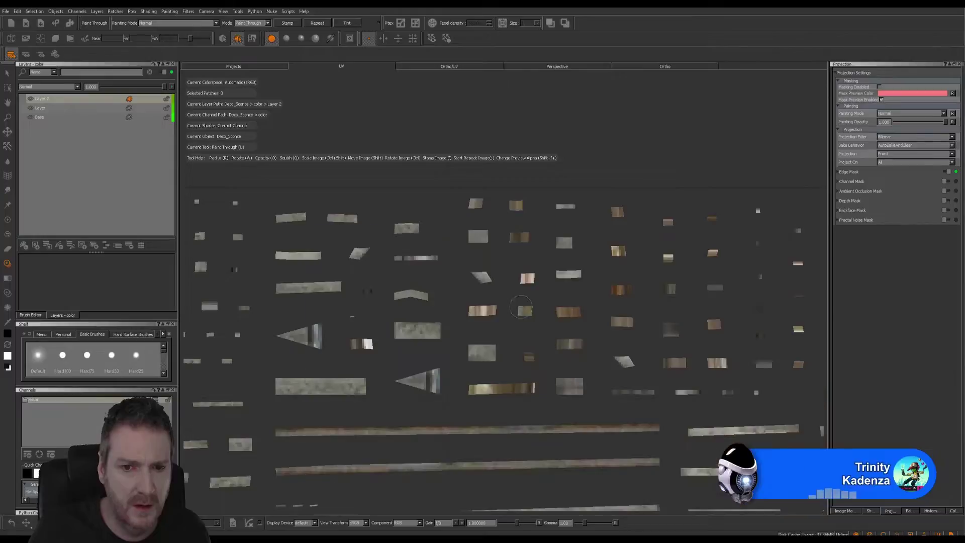
Move the wall light image over the brown shells beside the triangular ones and paint the plate border onto the first of them.
{"action": "mouse_move", "coordinate": [509, 308]}
{"action": "left_mouse_down", "text": "shift"}
{"action": "mouse_move", "coordinate": [606, 316]}
{"action": "mouse_move", "coordinate": [558, 309]}
{"action": "mouse_move", "coordinate": [573, 311]}
{"action": "mouse_move", "coordinate": [524, 382]}
{"action": "mouse_move", "coordinate": [586, 390]}
{"action": "mouse_move", "coordinate": [599, 364]}
{"action": "mouse_move", "coordinate": [519, 351]}
{"action": "mouse_move", "coordinate": [669, 376]}
{"action": "left_mouse_up", "text": "shift"}
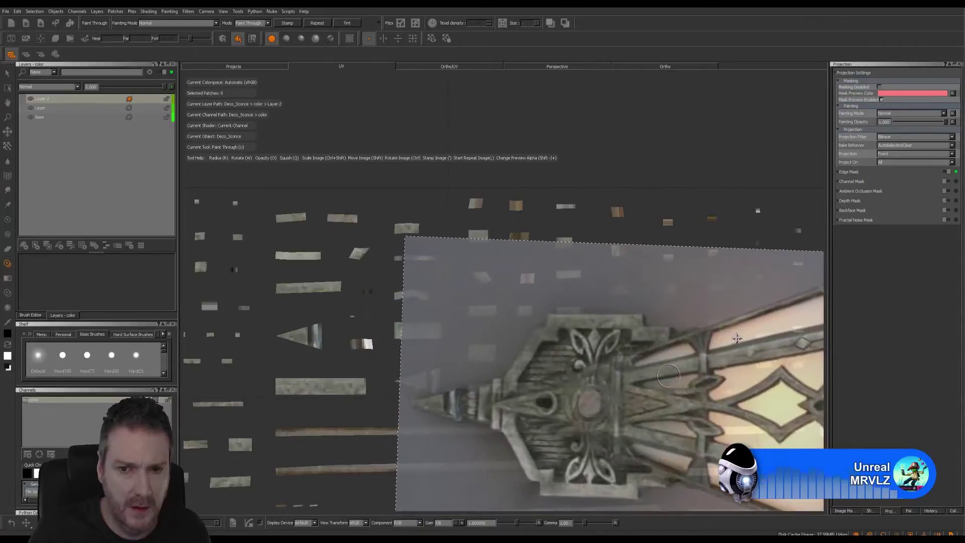
{"action": "left_click_drag", "start_coordinate": [655, 326], "coordinate": [704, 326], "text": "shift"}
{"action": "mouse_move", "coordinate": [647, 332]}
{"action": "left_mouse_down", "text": "shift"}
{"action": "mouse_move", "coordinate": [626, 293]}
{"action": "mouse_move", "coordinate": [676, 290]}
{"action": "left_mouse_up", "text": "shift"}
{"action": "left_click_drag", "start_coordinate": [702, 309], "coordinate": [702, 273], "text": "shift"}
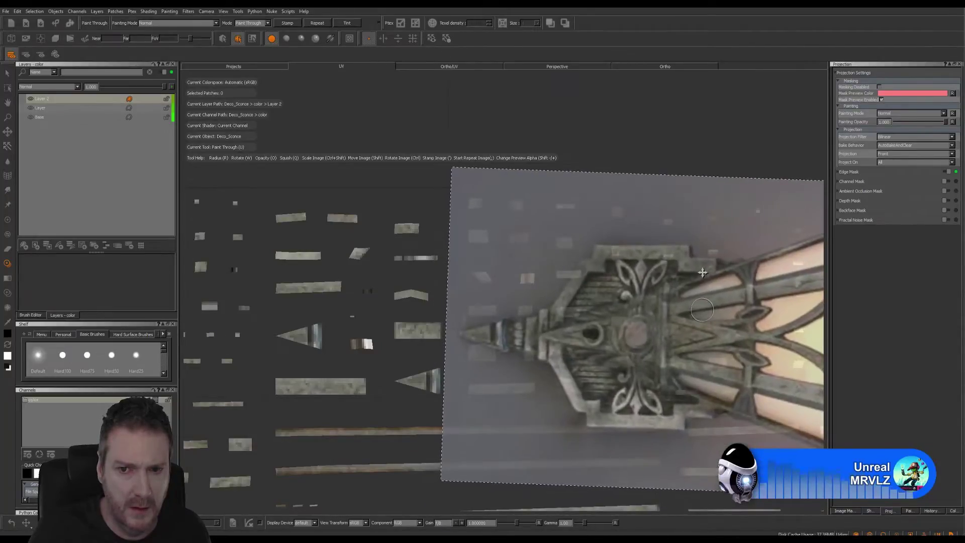
{"action": "left_click_drag", "start_coordinate": [622, 253], "coordinate": [632, 256]}
{"action": "mouse_move", "coordinate": [686, 269]}
{"action": "left_mouse_down", "text": "shift"}
{"action": "mouse_move", "coordinate": [663, 253]}
{"action": "mouse_move", "coordinate": [673, 260]}
{"action": "left_mouse_up", "text": "shift"}
{"action": "mouse_move", "coordinate": [675, 294]}
{"action": "left_mouse_down", "text": "shift"}
{"action": "mouse_move", "coordinate": [637, 243]}
{"action": "mouse_move", "coordinate": [643, 251]}
{"action": "left_mouse_up", "text": "shift"}
Paint the plate border over the remaining brown shells in the middle columns, repositioning the image between strokes.
{"action": "left_click_drag", "start_coordinate": [625, 211], "coordinate": [518, 237]}
{"action": "mouse_move", "coordinate": [518, 240]}
{"action": "left_mouse_down", "text": "shift"}
{"action": "mouse_move", "coordinate": [525, 278]}
{"action": "mouse_move", "coordinate": [583, 276]}
{"action": "left_mouse_up", "text": "shift"}
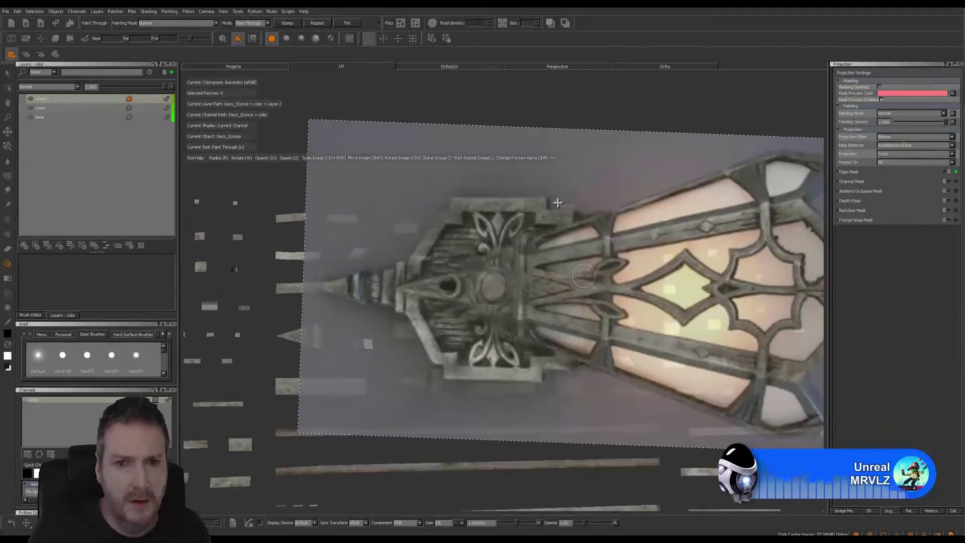
{"action": "left_click_drag", "start_coordinate": [518, 204], "coordinate": [517, 206]}
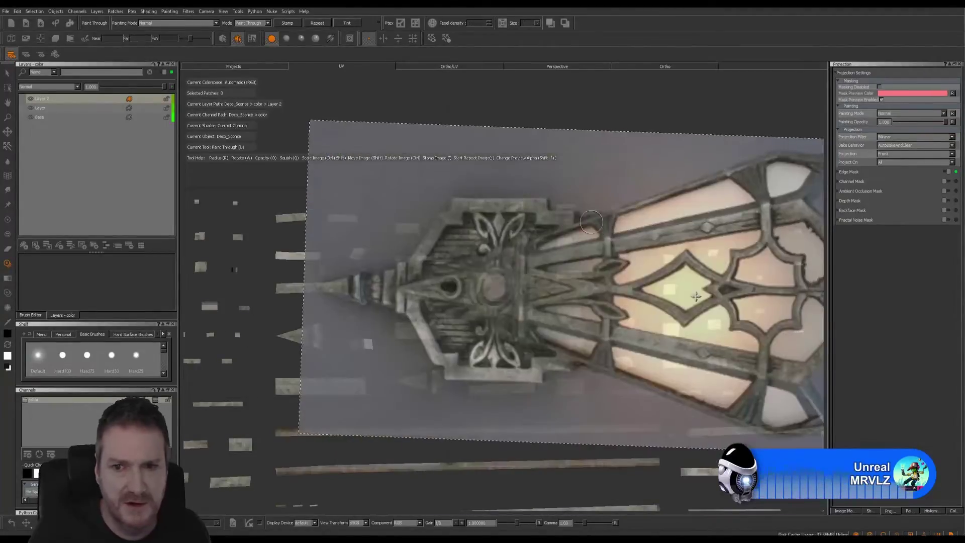
{"action": "mouse_move", "coordinate": [594, 221]}
{"action": "left_mouse_down", "text": "shift"}
{"action": "mouse_move", "coordinate": [764, 247]}
{"action": "mouse_move", "coordinate": [791, 241]}
{"action": "left_mouse_up", "text": "shift"}
{"action": "left_click_drag", "start_coordinate": [729, 220], "coordinate": [704, 221]}
{"action": "left_click_drag", "start_coordinate": [745, 276], "coordinate": [751, 304], "text": "shift"}
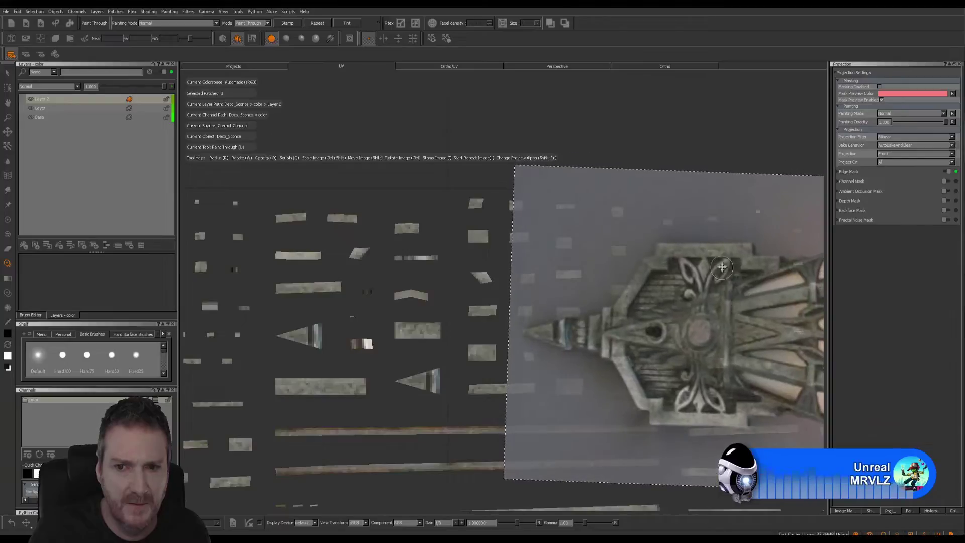
{"action": "mouse_move", "coordinate": [722, 267]}
{"action": "left_mouse_down"}
{"action": "mouse_move", "coordinate": [735, 279]}
{"action": "mouse_move", "coordinate": [684, 356]}
{"action": "mouse_move", "coordinate": [692, 498]}
{"action": "mouse_move", "coordinate": [734, 395]}
{"action": "mouse_move", "coordinate": [697, 363]}
{"action": "mouse_move", "coordinate": [610, 357]}
{"action": "mouse_move", "coordinate": [746, 320]}
{"action": "mouse_move", "coordinate": [708, 324]}
{"action": "left_mouse_up"}
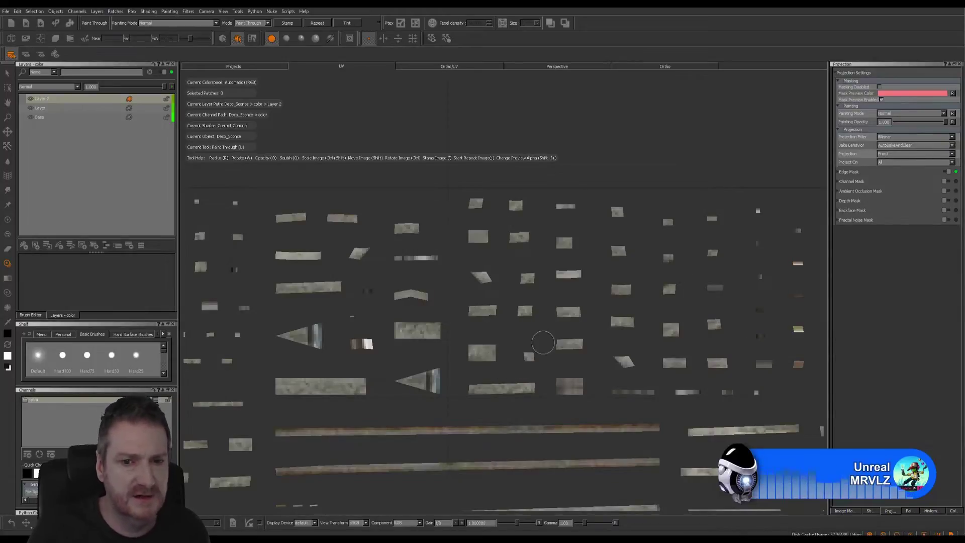
Paint the plate border onto the short strip shells at the right end of the rows below the small-shell block.
{"action": "scroll", "coordinate": [543, 342], "scroll_direction": "down", "scroll_amount": 5}
{"action": "scroll", "coordinate": [468, 211], "scroll_direction": "up", "scroll_amount": 2}
{"action": "mouse_move", "coordinate": [460, 217]}
{"action": "middle_mouse_down"}
{"action": "mouse_move", "coordinate": [470, 168]}
{"action": "mouse_move", "coordinate": [428, 295]}
{"action": "middle_mouse_up"}
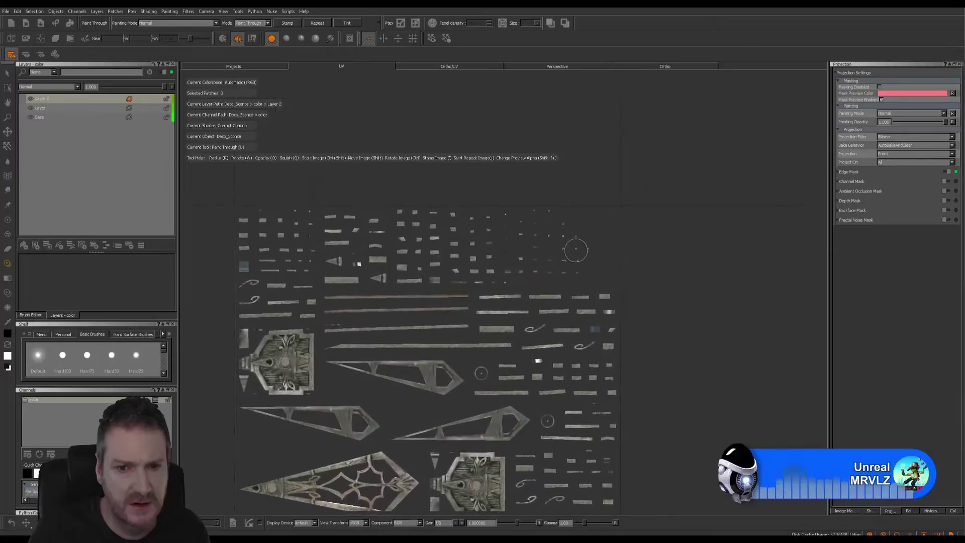
{"action": "scroll", "coordinate": [575, 250], "scroll_direction": "up", "scroll_amount": 4}
{"action": "mouse_move", "coordinate": [718, 255]}
{"action": "middle_mouse_down"}
{"action": "mouse_move", "coordinate": [666, 259]}
{"action": "mouse_move", "coordinate": [534, 316]}
{"action": "mouse_move", "coordinate": [498, 283]}
{"action": "middle_mouse_up"}
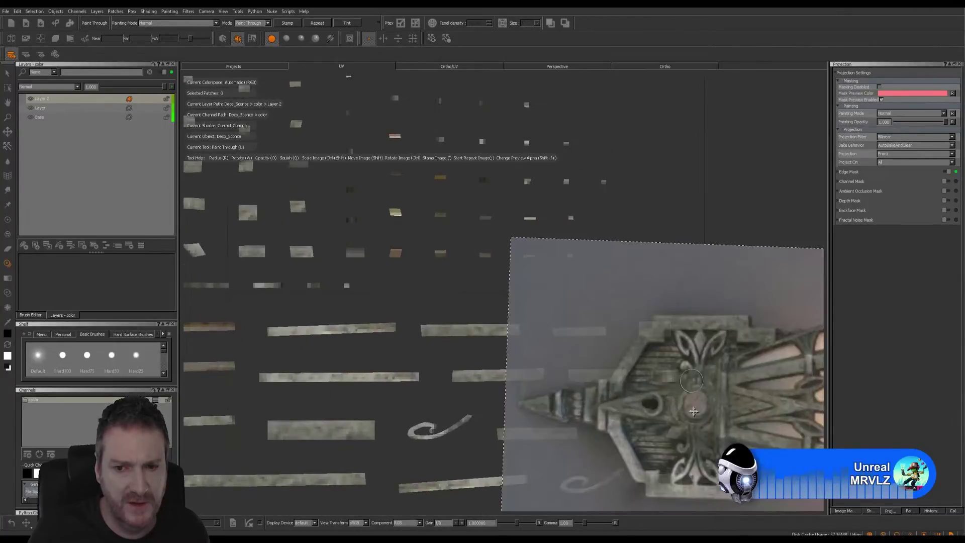
{"action": "mouse_move", "coordinate": [694, 393]}
{"action": "left_mouse_down", "text": "shift"}
{"action": "mouse_move", "coordinate": [668, 463]}
{"action": "mouse_move", "coordinate": [664, 447]}
{"action": "left_mouse_up", "text": "shift"}
{"action": "mouse_move", "coordinate": [685, 387]}
{"action": "left_mouse_down"}
{"action": "mouse_move", "coordinate": [671, 376]}
{"action": "mouse_move", "coordinate": [685, 388]}
{"action": "left_mouse_up"}
{"action": "mouse_move", "coordinate": [750, 408]}
{"action": "left_mouse_down", "text": "shift"}
{"action": "mouse_move", "coordinate": [707, 541]}
{"action": "mouse_move", "coordinate": [695, 482]}
{"action": "left_mouse_up", "text": "shift"}
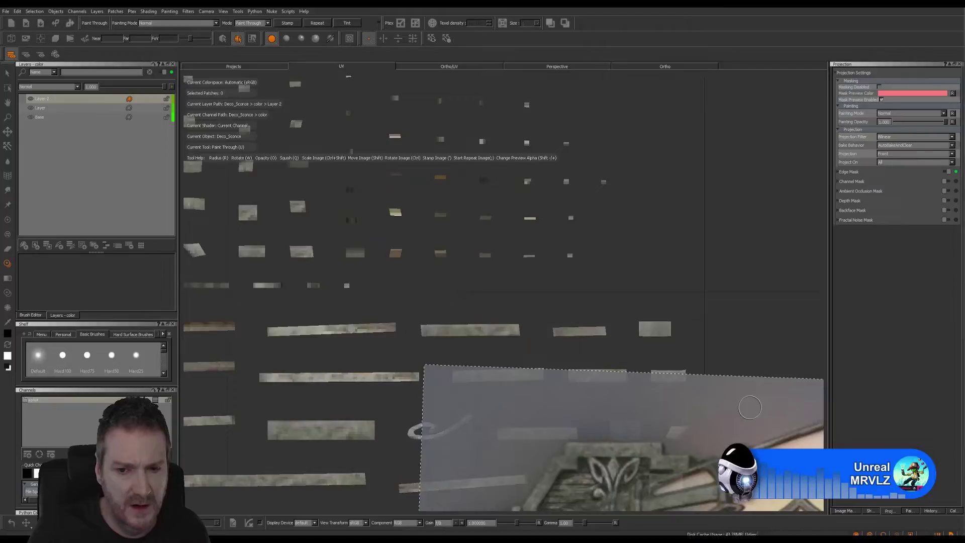
{"action": "left_click_drag", "start_coordinate": [676, 476], "coordinate": [553, 435], "text": "shift"}
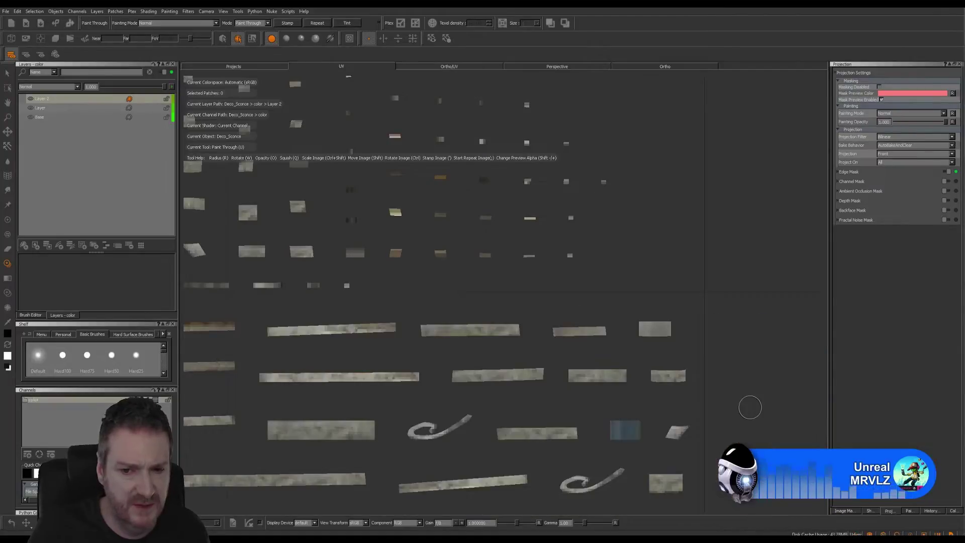
{"action": "mouse_move", "coordinate": [750, 407]}
{"action": "left_mouse_down", "text": "shift"}
{"action": "mouse_move", "coordinate": [645, 398]}
{"action": "mouse_move", "coordinate": [557, 170]}
{"action": "mouse_move", "coordinate": [635, 245]}
{"action": "mouse_move", "coordinate": [672, 241]}
{"action": "left_mouse_up", "text": "shift"}
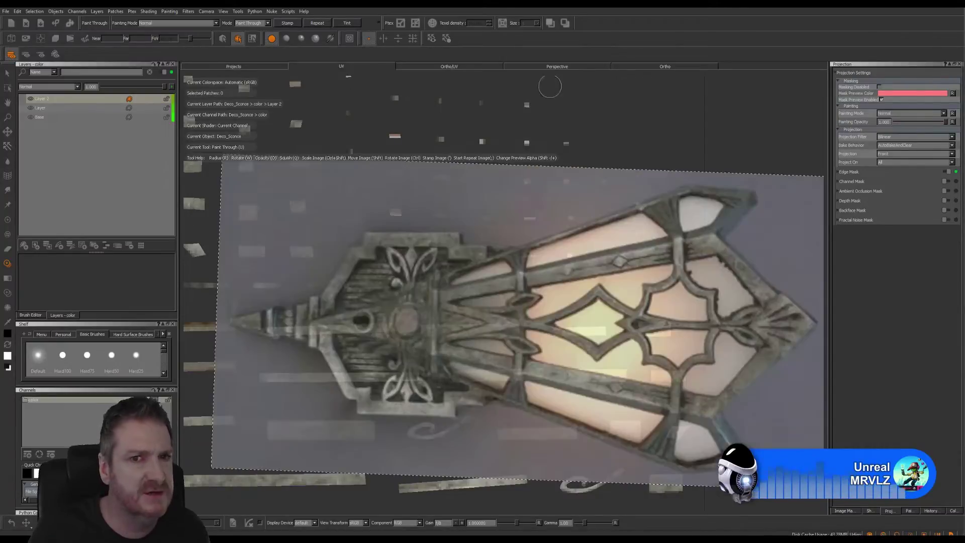
Examine the sconce from several sides in the orthographic view for edges still lacking the metal texture.
{"action": "left_click", "coordinate": [679, 66]}
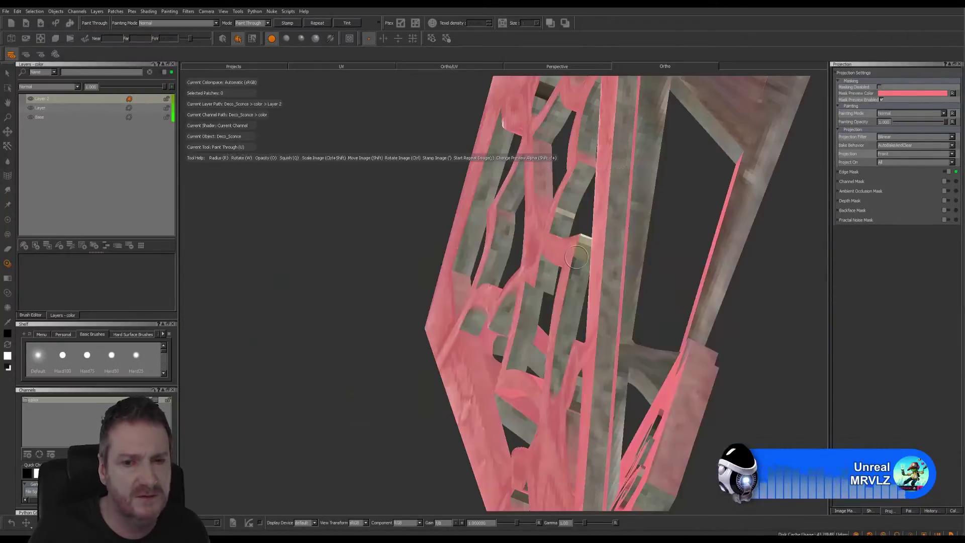
{"action": "left_click_drag", "start_coordinate": [682, 265], "coordinate": [697, 306], "text": "alt"}
{"action": "right_click_drag", "start_coordinate": [697, 306], "coordinate": [570, 342], "text": "alt"}
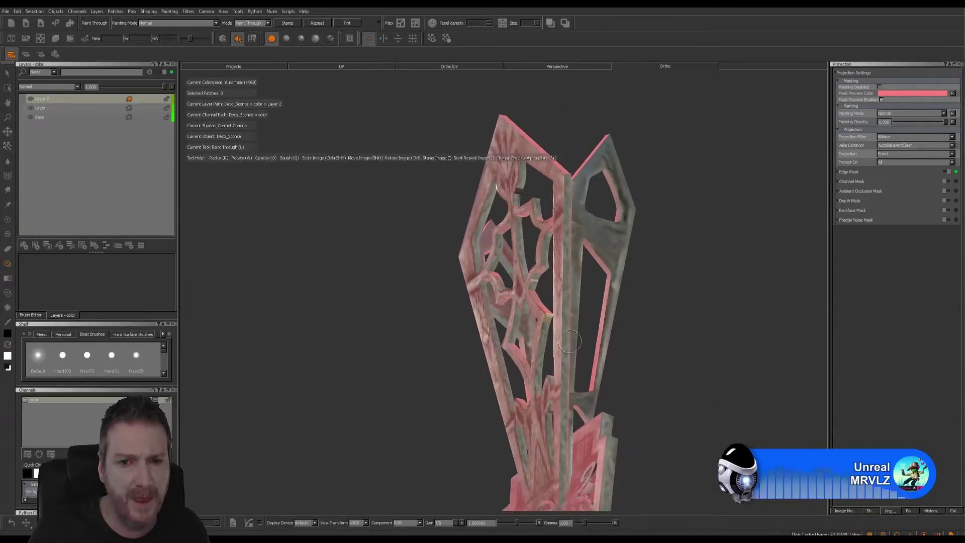
{"action": "mouse_move", "coordinate": [648, 326]}
{"action": "left_mouse_down", "text": "alt"}
{"action": "mouse_move", "coordinate": [667, 351]}
{"action": "mouse_move", "coordinate": [756, 356]}
{"action": "mouse_move", "coordinate": [674, 308]}
{"action": "mouse_move", "coordinate": [740, 316]}
{"action": "mouse_move", "coordinate": [748, 308]}
{"action": "mouse_move", "coordinate": [592, 256]}
{"action": "mouse_move", "coordinate": [519, 267]}
{"action": "mouse_move", "coordinate": [594, 362]}
{"action": "mouse_move", "coordinate": [578, 379]}
{"action": "mouse_move", "coordinate": [711, 376]}
{"action": "mouse_move", "coordinate": [687, 360]}
{"action": "mouse_move", "coordinate": [631, 388]}
{"action": "mouse_move", "coordinate": [644, 402]}
{"action": "mouse_move", "coordinate": [649, 345]}
{"action": "left_mouse_up", "text": "alt"}
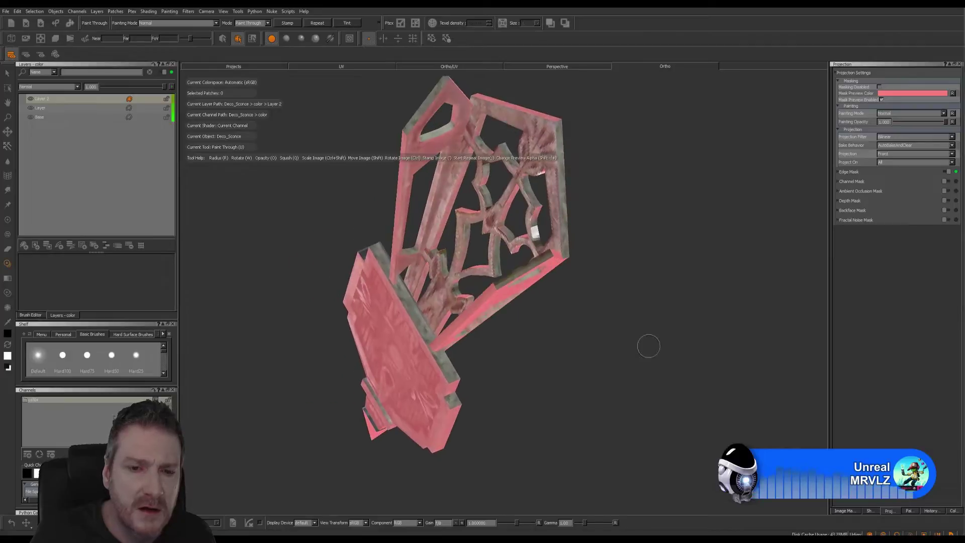
{"action": "right_click_drag", "start_coordinate": [649, 345], "coordinate": [508, 330], "text": "alt"}
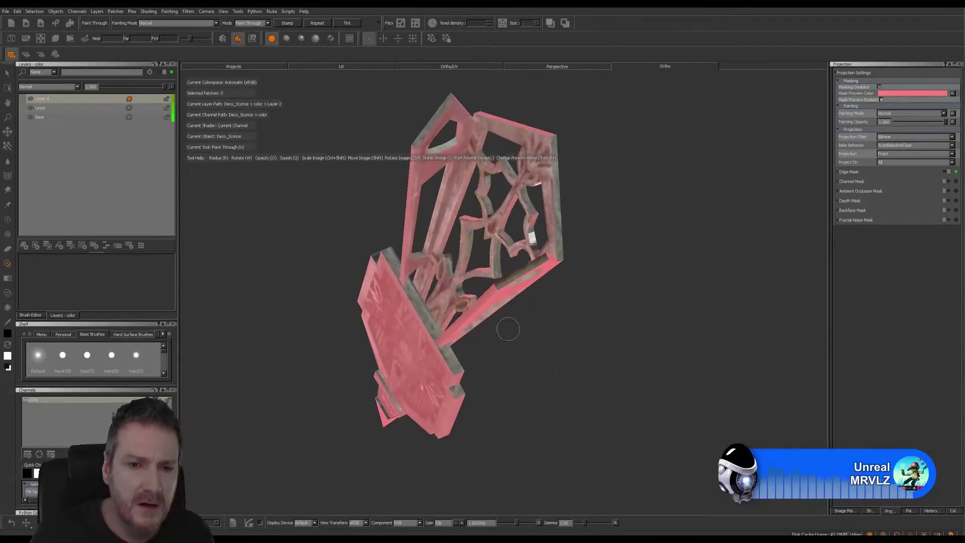
{"action": "left_click_drag", "start_coordinate": [509, 330], "coordinate": [508, 261], "text": "alt"}
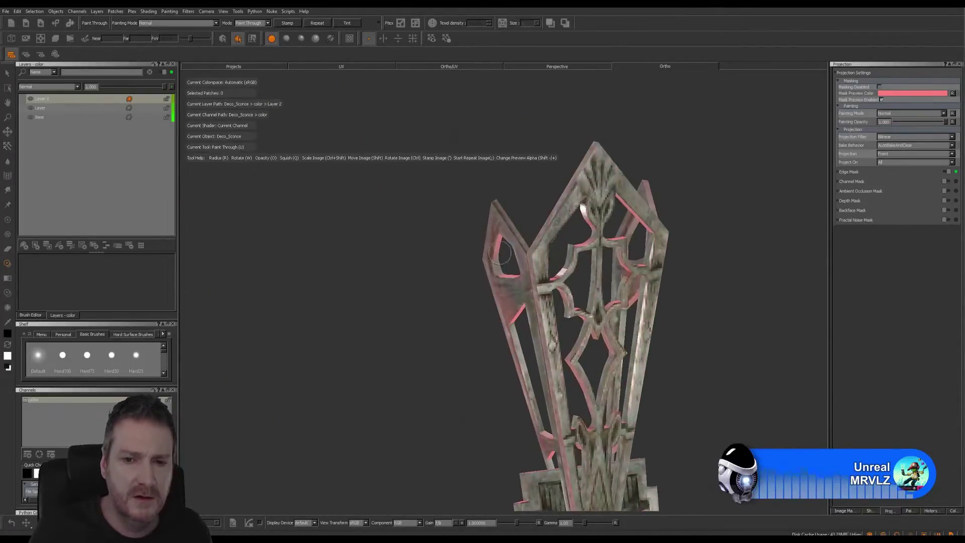
{"action": "right_click_drag", "start_coordinate": [503, 275], "coordinate": [418, 296], "text": "alt"}
{"action": "middle_click_drag", "start_coordinate": [461, 295], "coordinate": [408, 240], "text": "alt"}
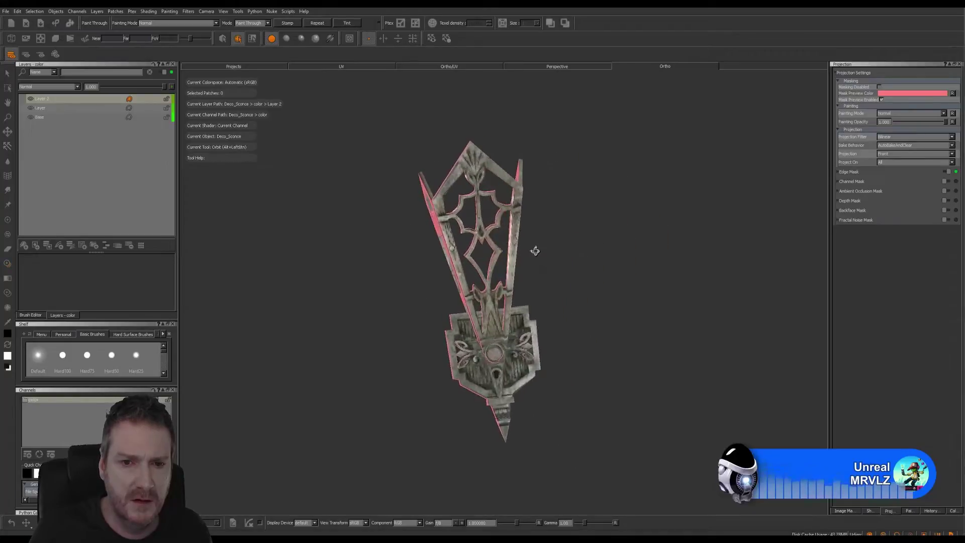
Return to the UV view and paint the plate border onto the brown shells in the small-shell block's lowest row.
{"action": "left_click", "coordinate": [348, 66]}
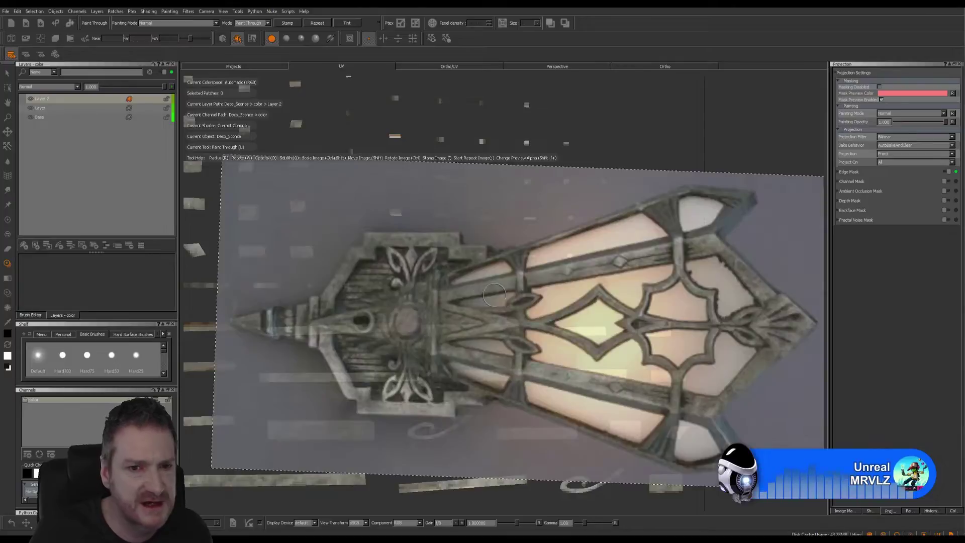
{"action": "mouse_move", "coordinate": [514, 298]}
{"action": "left_mouse_down", "text": "shift"}
{"action": "mouse_move", "coordinate": [527, 321]}
{"action": "mouse_move", "coordinate": [524, 308]}
{"action": "mouse_move", "coordinate": [498, 299]}
{"action": "left_mouse_up", "text": "shift"}
{"action": "left_click_drag", "start_coordinate": [409, 249], "coordinate": [409, 258]}
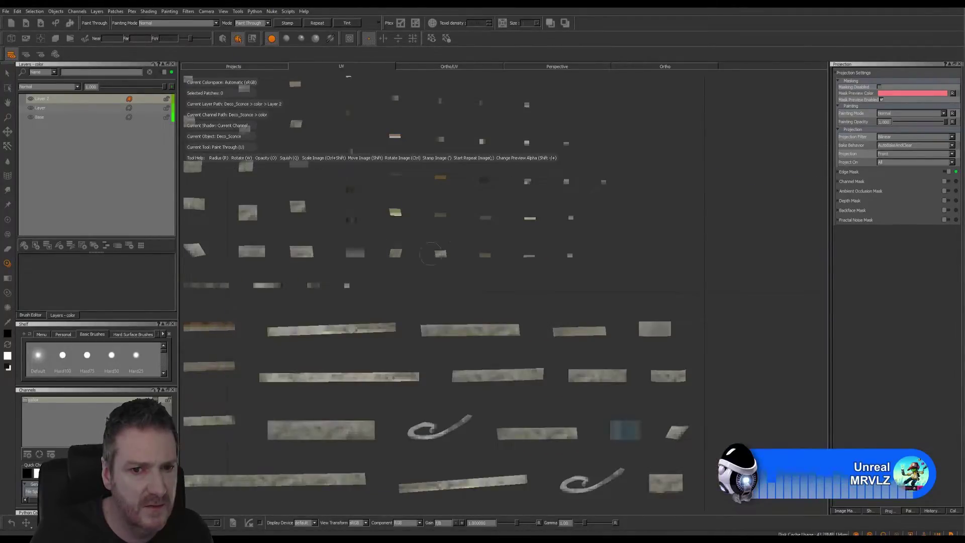
{"action": "left_click_drag", "start_coordinate": [502, 283], "coordinate": [557, 287], "text": "shift"}
{"action": "mouse_move", "coordinate": [557, 287]}
{"action": "left_mouse_down", "text": "ctrl+shift"}
{"action": "mouse_move", "coordinate": [515, 261]}
{"action": "mouse_move", "coordinate": [473, 256]}
{"action": "left_mouse_up", "text": "ctrl+shift"}
Paint the plate border onto the brown and yellow small shells in the rows above, shifting the image between strokes.
{"action": "mouse_move", "coordinate": [556, 252]}
{"action": "left_mouse_down", "text": "shift"}
{"action": "mouse_move", "coordinate": [397, 212]}
{"action": "mouse_move", "coordinate": [428, 218]}
{"action": "mouse_move", "coordinate": [379, 220]}
{"action": "mouse_move", "coordinate": [356, 198]}
{"action": "mouse_move", "coordinate": [361, 188]}
{"action": "left_mouse_up", "text": "shift"}
{"action": "left_click", "coordinate": [351, 217]}
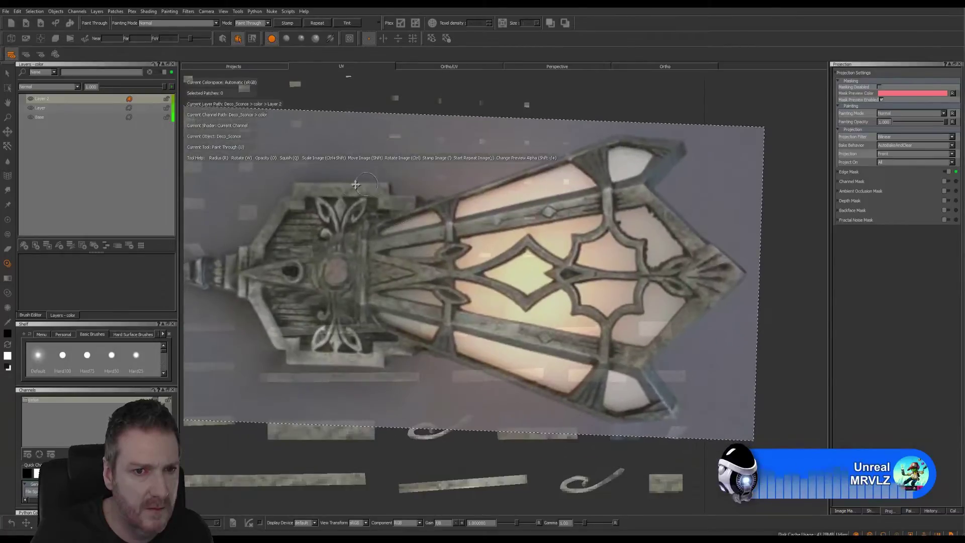
{"action": "left_click", "coordinate": [361, 188]}
{"action": "left_click_drag", "start_coordinate": [439, 222], "coordinate": [504, 208], "text": "shift"}
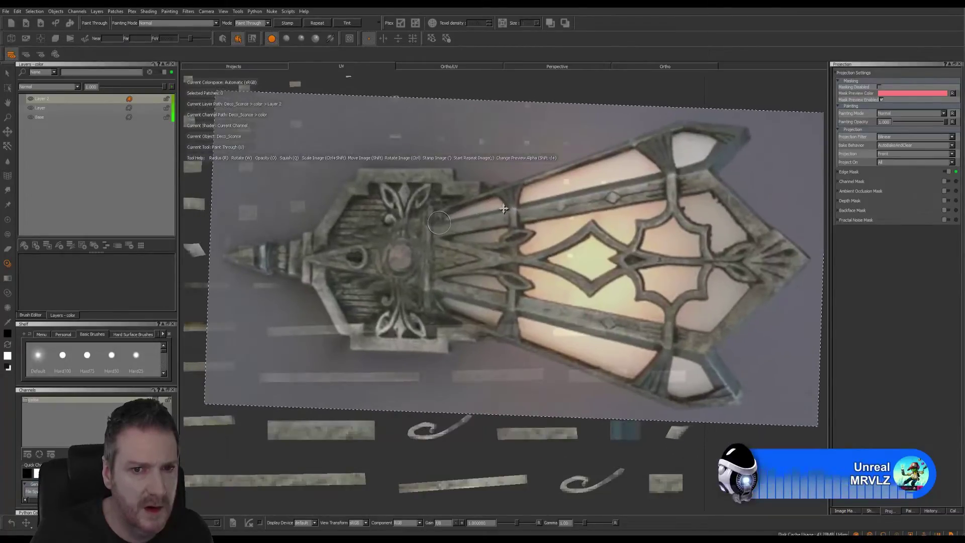
{"action": "left_click", "coordinate": [448, 170]}
{"action": "mouse_move", "coordinate": [448, 170]}
{"action": "left_mouse_down", "text": "ctrl+shift"}
{"action": "mouse_move", "coordinate": [543, 197]}
{"action": "mouse_move", "coordinate": [585, 239]}
{"action": "left_mouse_up", "text": "ctrl+shift"}
{"action": "left_click", "coordinate": [483, 179]}
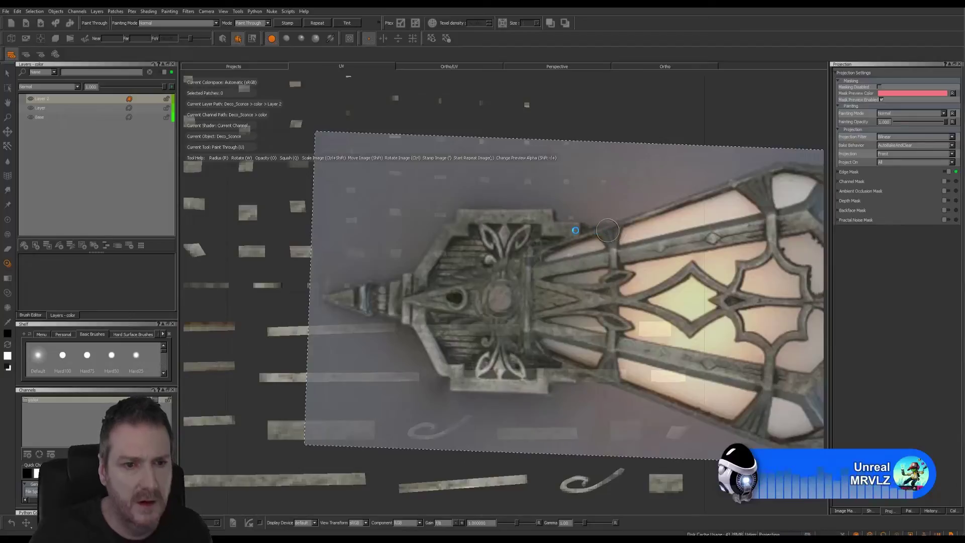
Paint the plate border onto the remaining dark tiny shells near the upper-right corner of the UV tile.
{"action": "scroll", "coordinate": [548, 364], "scroll_direction": "down", "scroll_amount": 3}
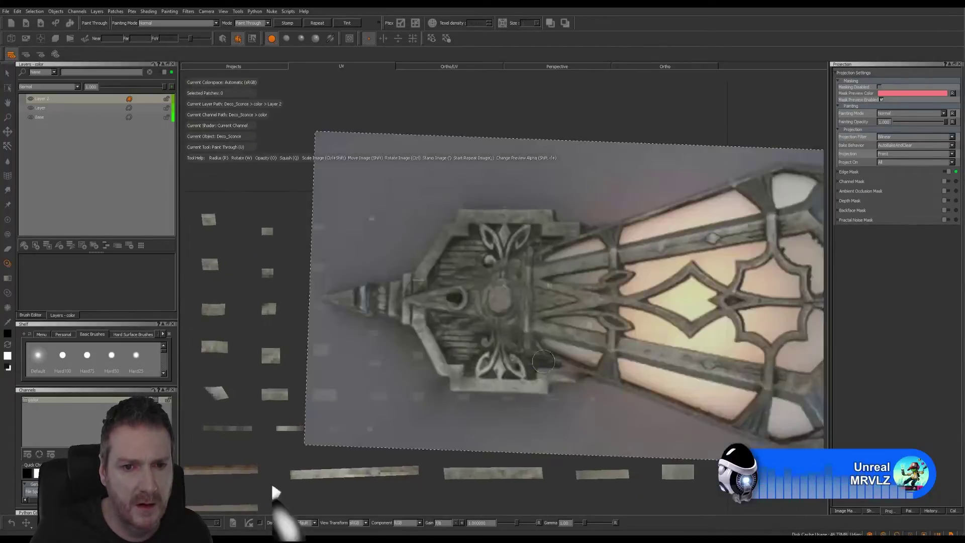
{"action": "scroll", "coordinate": [550, 402], "scroll_direction": "up", "scroll_amount": 3}
{"action": "left_click_drag", "start_coordinate": [550, 403], "coordinate": [534, 437], "text": "shift"}
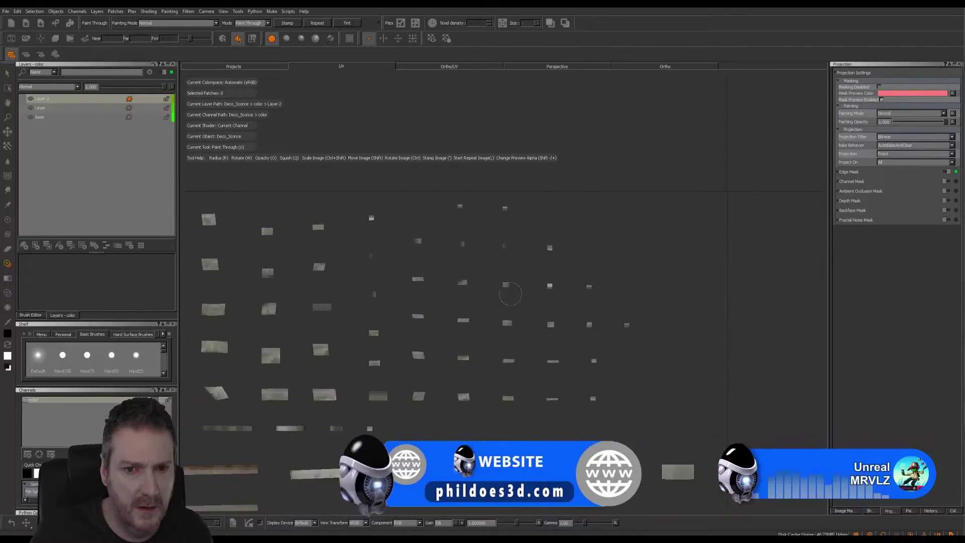
{"action": "left_click_drag", "start_coordinate": [521, 328], "coordinate": [463, 252], "text": "shift"}
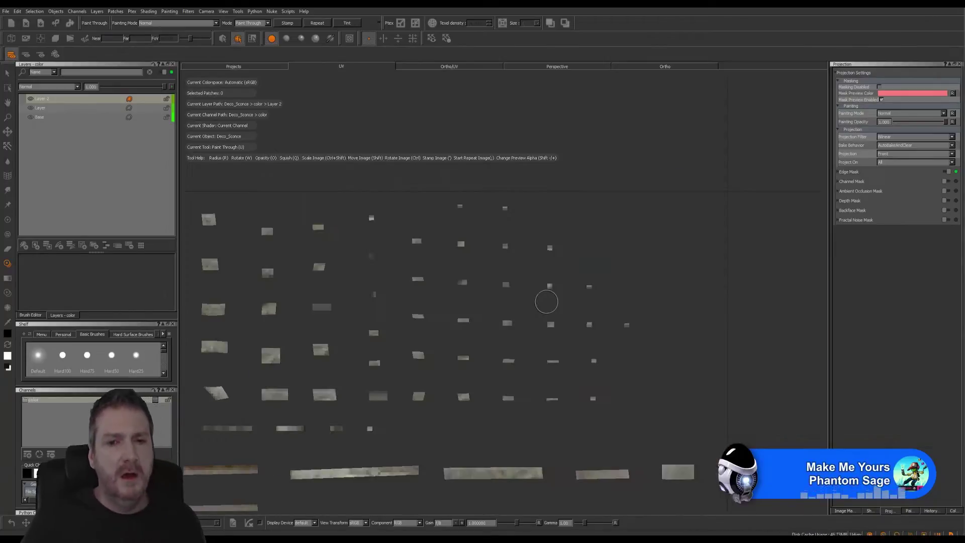
Turn off the edge mask and inspect the textured sconce in the orthographic view.
{"action": "scroll", "coordinate": [610, 258], "scroll_direction": "up", "scroll_amount": 2}
{"action": "scroll", "coordinate": [608, 264], "scroll_direction": "down", "scroll_amount": 3}
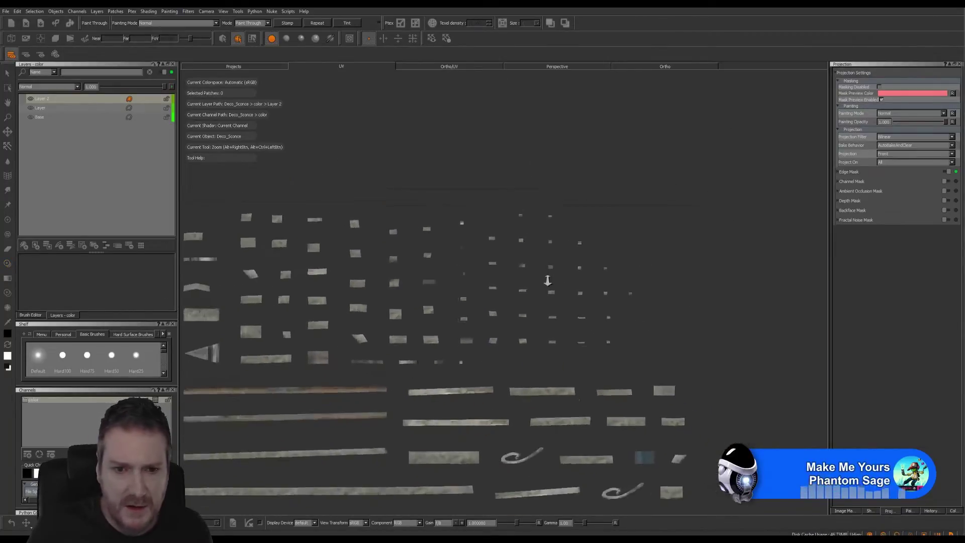
{"action": "middle_click_drag", "start_coordinate": [565, 282], "coordinate": [590, 174]}
{"action": "key", "text": "u"}
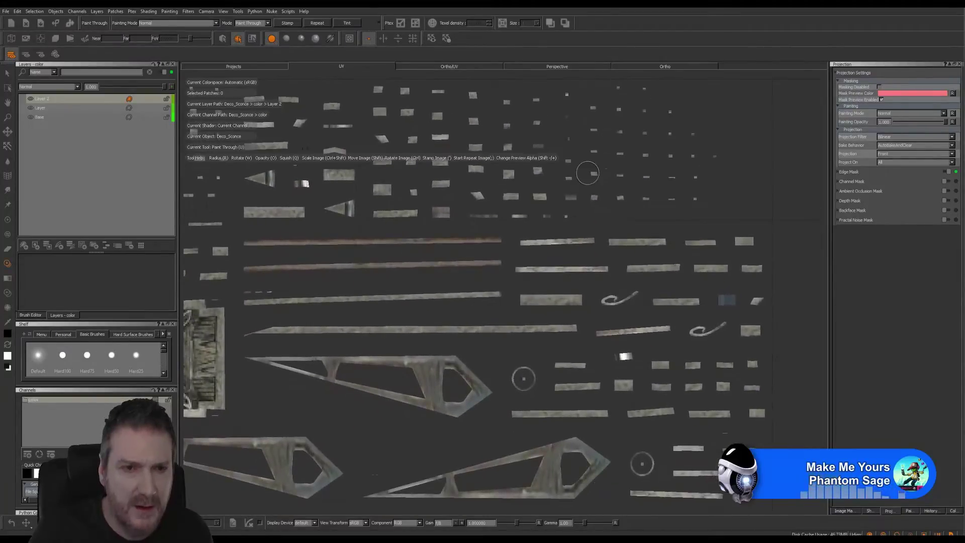
{"action": "left_click", "coordinate": [665, 66]}
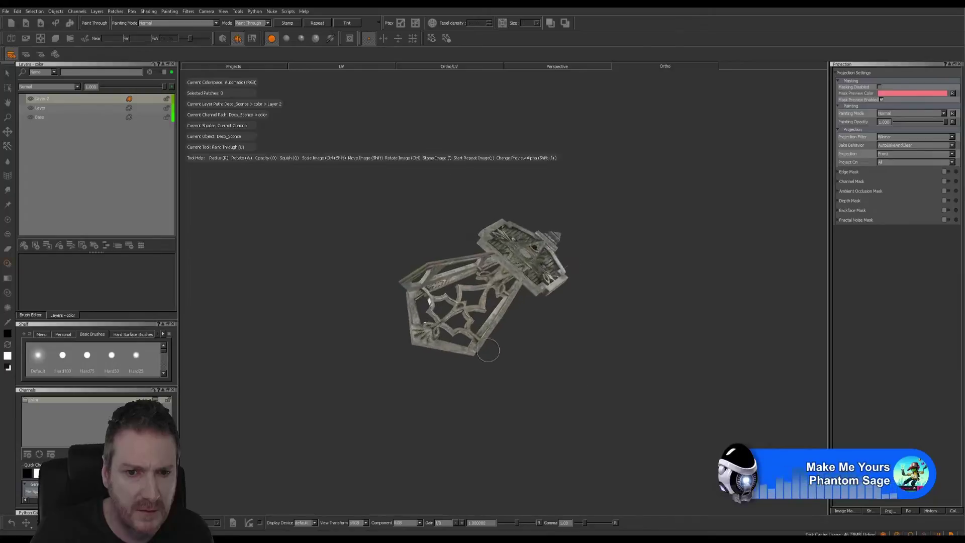
{"action": "mouse_move", "coordinate": [487, 350]}
{"action": "left_mouse_down", "text": "alt"}
{"action": "mouse_move", "coordinate": [592, 327]}
{"action": "mouse_move", "coordinate": [563, 347]}
{"action": "mouse_move", "coordinate": [582, 341]}
{"action": "mouse_move", "coordinate": [586, 261]}
{"action": "mouse_move", "coordinate": [610, 228]}
{"action": "mouse_move", "coordinate": [685, 211]}
{"action": "mouse_move", "coordinate": [587, 237]}
{"action": "mouse_move", "coordinate": [554, 166]}
{"action": "mouse_move", "coordinate": [540, 161]}
{"action": "left_mouse_up", "text": "alt"}
{"action": "left_click_drag", "start_coordinate": [541, 161], "coordinate": [548, 165]}
{"action": "key", "text": "u"}
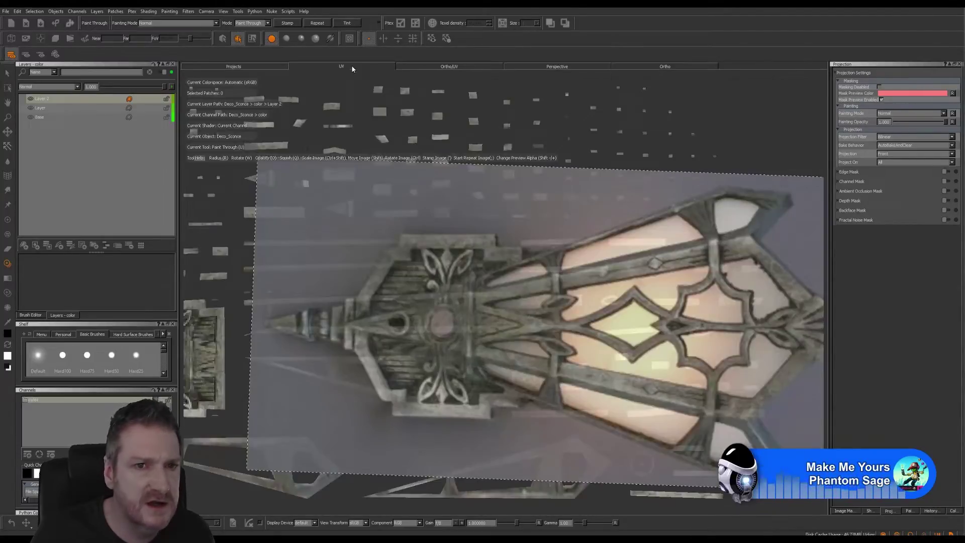
Return to the UV view and paint the plate border onto the tiny brown shells between the two long strips below the lower plate.
{"action": "left_click", "coordinate": [352, 68]}
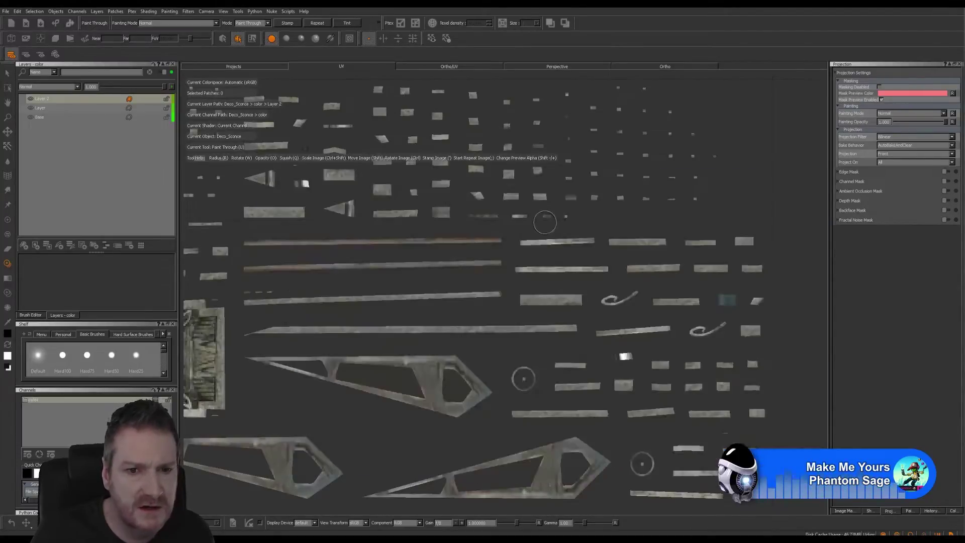
{"action": "scroll", "coordinate": [432, 272], "scroll_direction": "down", "scroll_amount": 5}
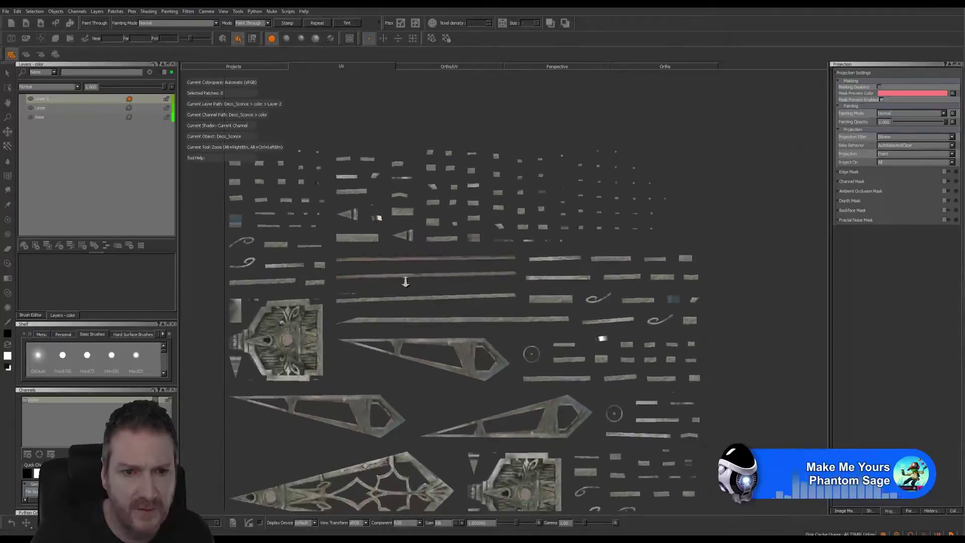
{"action": "middle_click_drag", "start_coordinate": [407, 287], "coordinate": [446, 181], "text": "alt"}
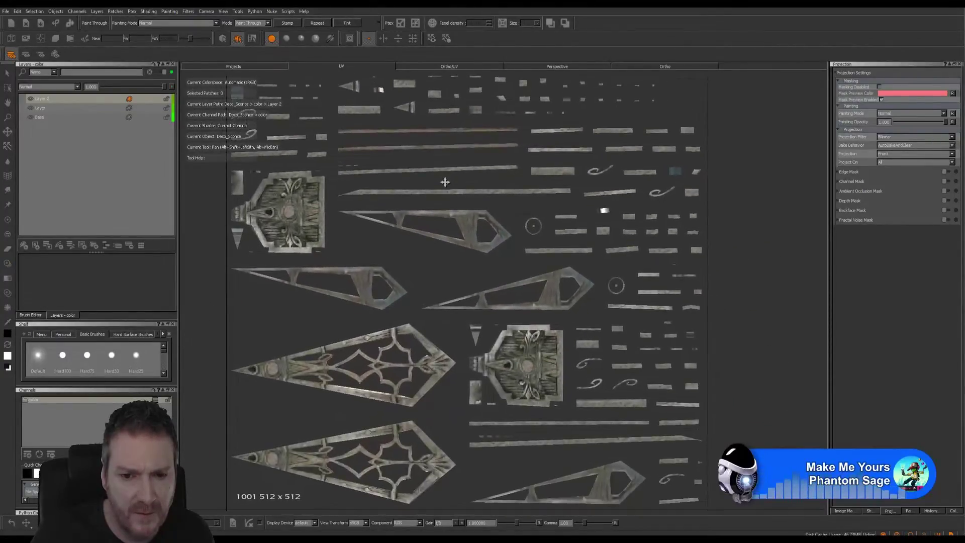
{"action": "middle_click_drag", "start_coordinate": [475, 259], "coordinate": [455, 146], "text": "alt"}
{"action": "scroll", "coordinate": [525, 337], "scroll_direction": "up", "scroll_amount": 4}
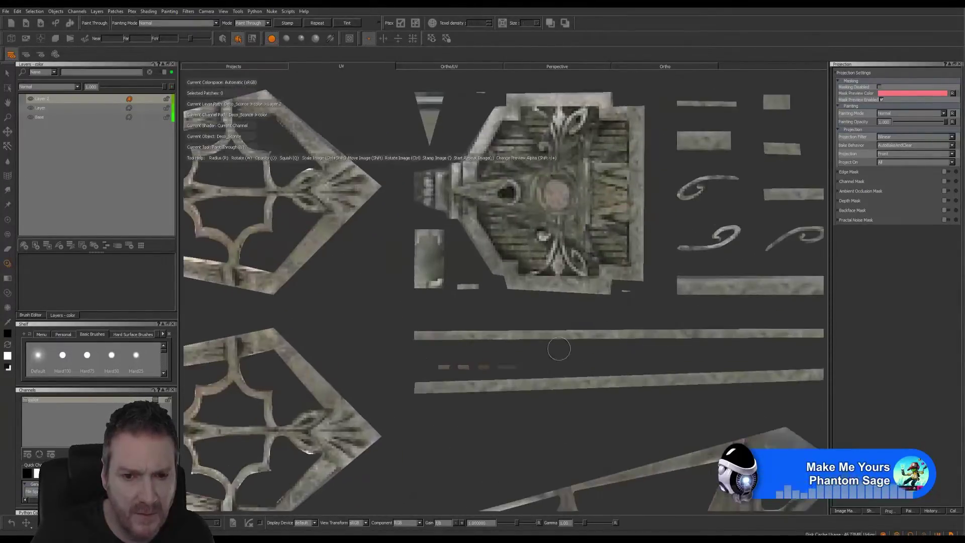
{"action": "scroll", "coordinate": [526, 337], "scroll_direction": "up", "scroll_amount": 1}
{"action": "mouse_move", "coordinate": [600, 358]}
{"action": "left_mouse_down", "text": "shift"}
{"action": "mouse_move", "coordinate": [654, 483]}
{"action": "mouse_move", "coordinate": [646, 454]}
{"action": "left_mouse_up", "text": "shift"}
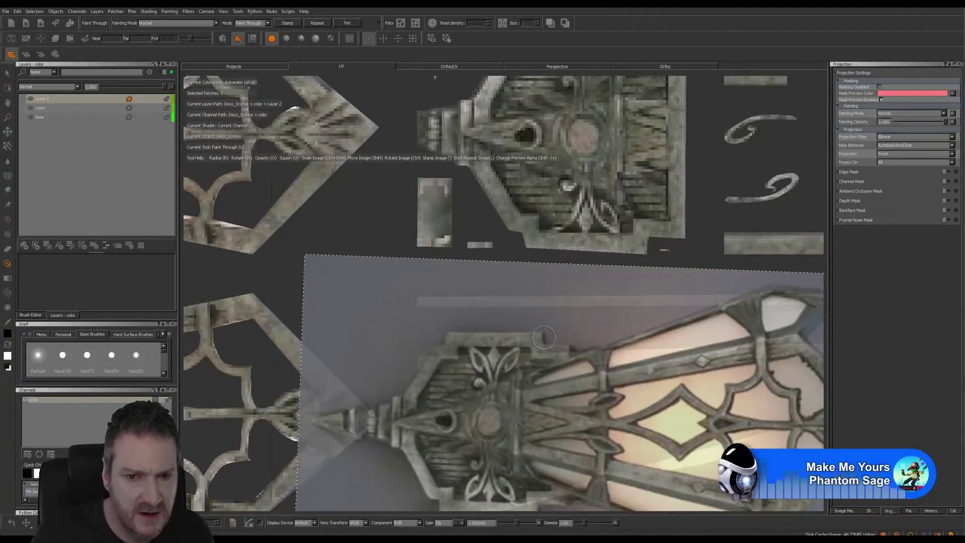
{"action": "left_click_drag", "start_coordinate": [544, 338], "coordinate": [535, 335]}
{"action": "left_click_drag", "start_coordinate": [431, 332], "coordinate": [428, 337]}
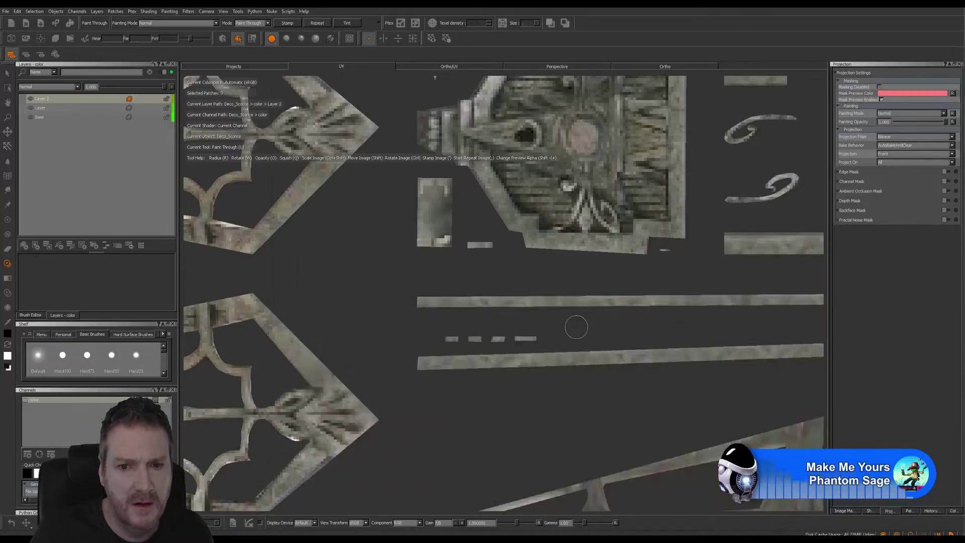
Check the upper half of the UV tile and the textured sconce in the orthographic view for untextured areas.
{"action": "middle_click_drag", "start_coordinate": [578, 326], "coordinate": [545, 316], "text": "alt"}
{"action": "right_click_drag", "start_coordinate": [546, 316], "coordinate": [418, 344], "text": "alt"}
{"action": "middle_click_drag", "start_coordinate": [422, 254], "coordinate": [447, 408], "text": "alt"}
{"action": "middle_click_drag", "start_coordinate": [511, 277], "coordinate": [532, 435], "text": "alt"}
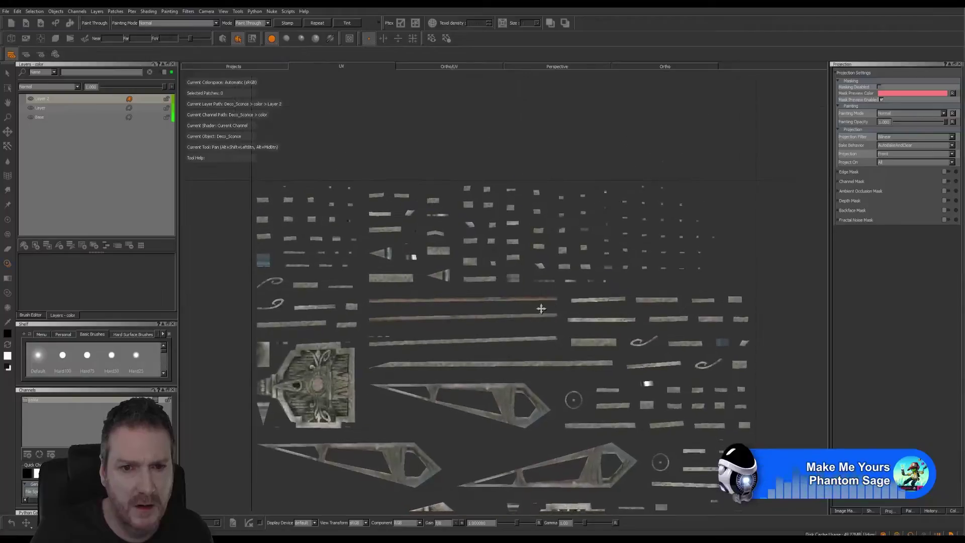
{"action": "mouse_move", "coordinate": [541, 308]}
{"action": "middle_mouse_down", "text": "alt"}
{"action": "mouse_move", "coordinate": [611, 324]}
{"action": "mouse_move", "coordinate": [511, 283]}
{"action": "middle_mouse_up", "text": "alt"}
{"action": "key", "text": "u"}
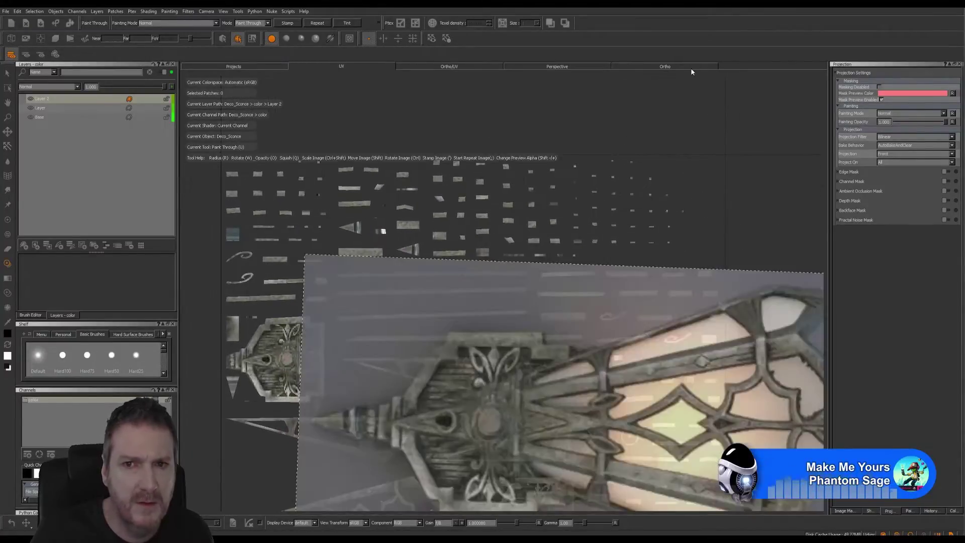
{"action": "left_click", "coordinate": [681, 69]}
{"action": "mouse_move", "coordinate": [603, 174]}
{"action": "left_mouse_down", "text": "alt"}
{"action": "mouse_move", "coordinate": [577, 299]}
{"action": "mouse_move", "coordinate": [582, 330]}
{"action": "left_mouse_up", "text": "alt"}
{"action": "middle_click_drag", "start_coordinate": [413, 226], "coordinate": [430, 266], "text": "alt"}
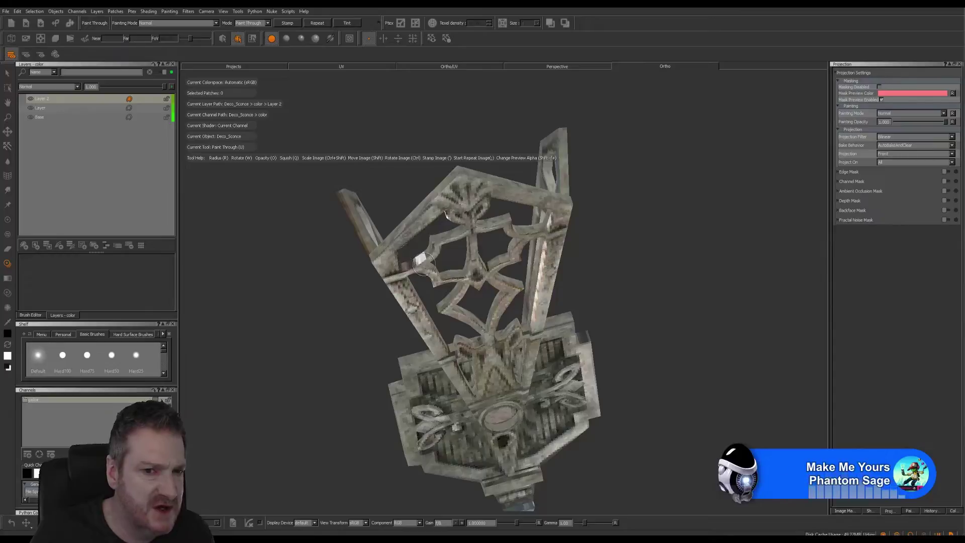
In the UV view, paint the plate border onto the small white shell near the cone-shaped shells.
{"action": "left_click", "coordinate": [362, 68]}
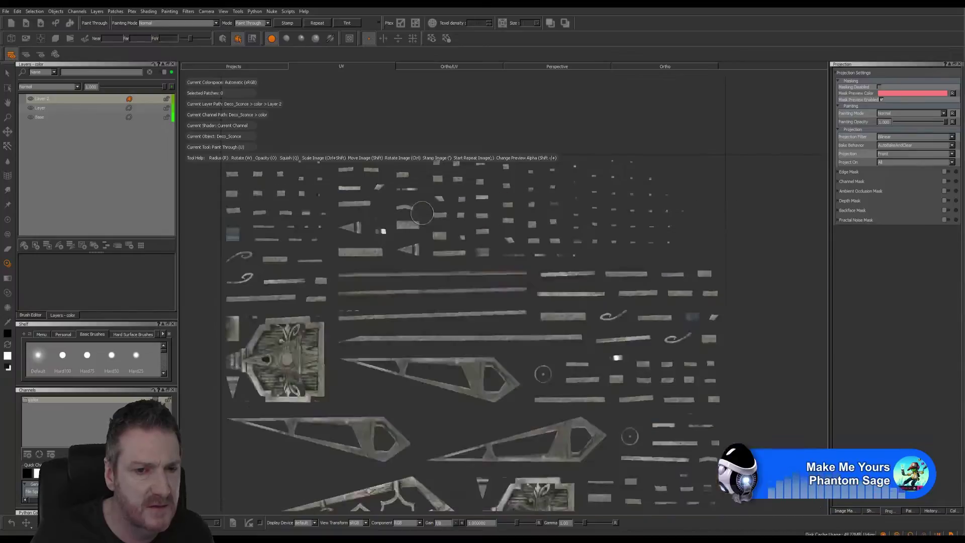
{"action": "scroll", "coordinate": [385, 238], "scroll_direction": "up", "scroll_amount": 6}
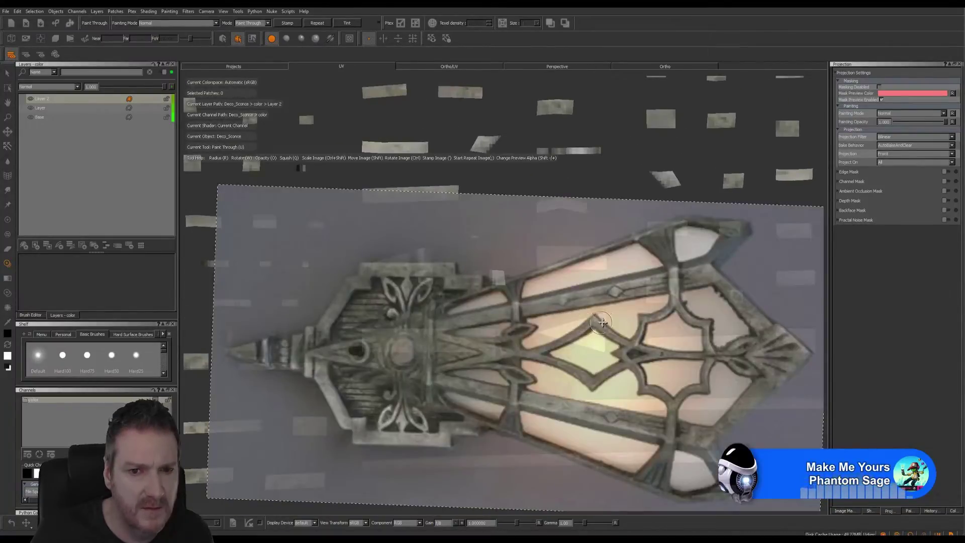
{"action": "mouse_move", "coordinate": [606, 322]}
{"action": "left_mouse_down", "text": "shift"}
{"action": "mouse_move", "coordinate": [708, 343]}
{"action": "mouse_move", "coordinate": [698, 330]}
{"action": "left_mouse_up", "text": "shift"}
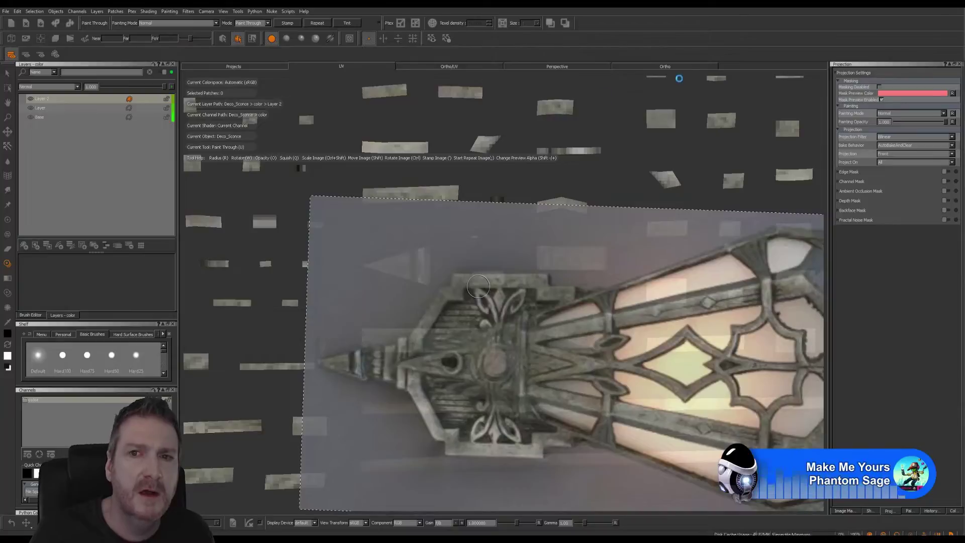
Examine the sconce's lower plate and finial in the orthographic view and locate the blue shell in the UV view.
{"action": "left_click", "coordinate": [669, 68]}
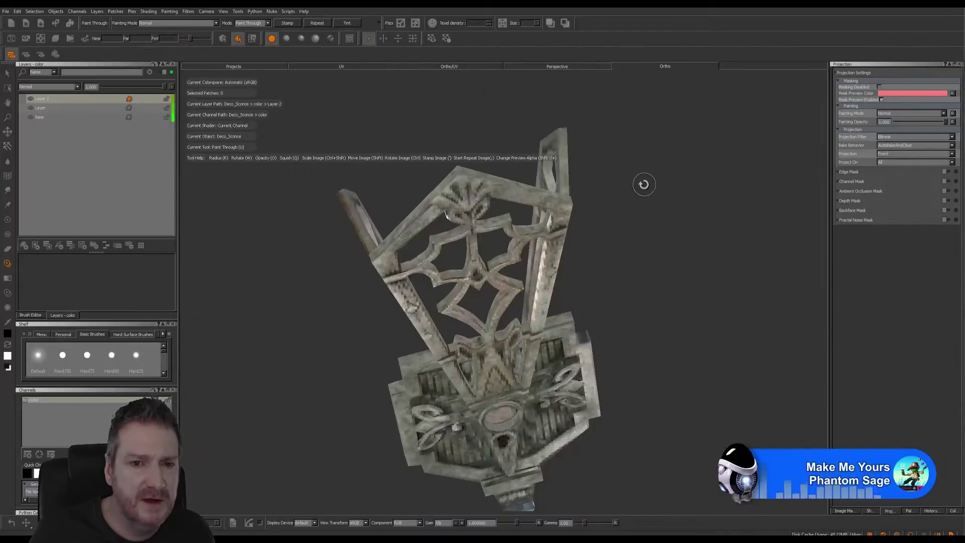
{"action": "left_click_drag", "start_coordinate": [648, 190], "coordinate": [713, 266]}
{"action": "mouse_move", "coordinate": [602, 322]}
{"action": "left_mouse_down", "text": "alt"}
{"action": "mouse_move", "coordinate": [522, 345]}
{"action": "mouse_move", "coordinate": [540, 367]}
{"action": "mouse_move", "coordinate": [610, 328]}
{"action": "mouse_move", "coordinate": [703, 319]}
{"action": "mouse_move", "coordinate": [605, 310]}
{"action": "mouse_move", "coordinate": [633, 361]}
{"action": "mouse_move", "coordinate": [599, 334]}
{"action": "mouse_move", "coordinate": [599, 362]}
{"action": "mouse_move", "coordinate": [616, 315]}
{"action": "mouse_move", "coordinate": [606, 245]}
{"action": "mouse_move", "coordinate": [601, 388]}
{"action": "mouse_move", "coordinate": [601, 329]}
{"action": "left_mouse_up", "text": "alt"}
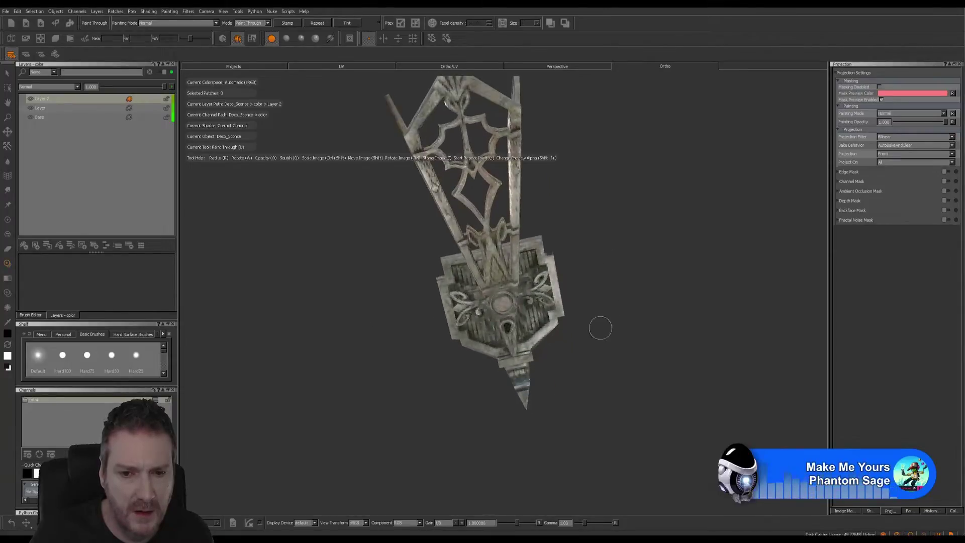
{"action": "right_click_drag", "start_coordinate": [602, 329], "coordinate": [645, 380], "text": "alt"}
{"action": "mouse_move", "coordinate": [644, 380]}
{"action": "left_mouse_down", "text": "alt"}
{"action": "mouse_move", "coordinate": [696, 418]}
{"action": "mouse_move", "coordinate": [517, 438]}
{"action": "mouse_move", "coordinate": [549, 409]}
{"action": "mouse_move", "coordinate": [545, 397]}
{"action": "mouse_move", "coordinate": [535, 418]}
{"action": "left_mouse_up", "text": "alt"}
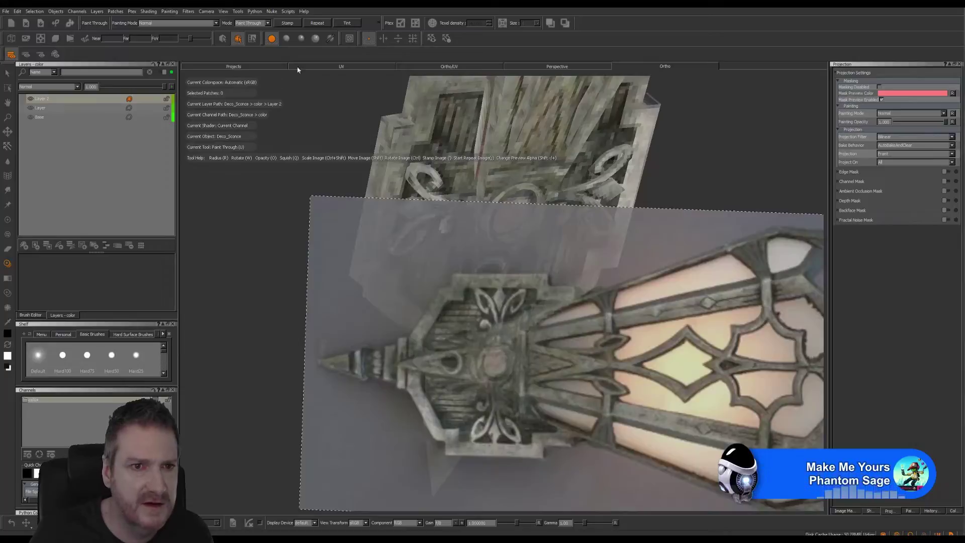
{"action": "left_click", "coordinate": [326, 66]}
{"action": "mouse_move", "coordinate": [517, 222]}
{"action": "right_mouse_down", "text": "alt"}
{"action": "mouse_move", "coordinate": [486, 217]}
{"action": "mouse_move", "coordinate": [379, 274]}
{"action": "right_mouse_up", "text": "alt"}
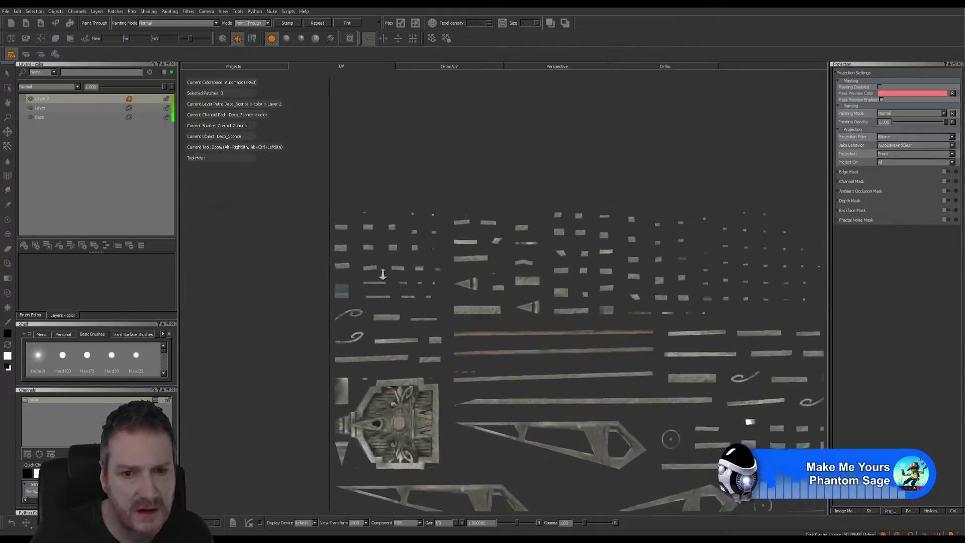
{"action": "scroll", "coordinate": [327, 302], "scroll_direction": "up", "scroll_amount": 5}
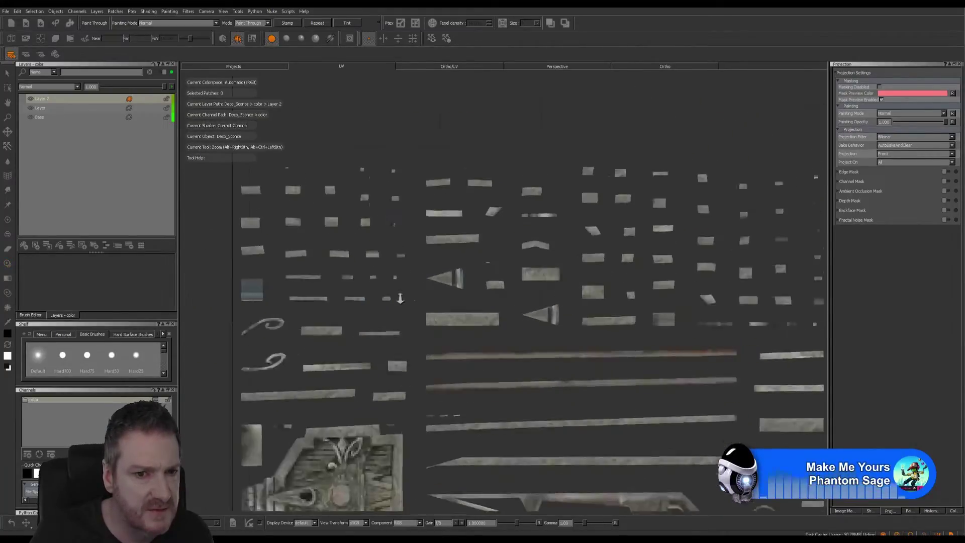
{"action": "scroll", "coordinate": [503, 286], "scroll_direction": "up", "scroll_amount": 2}
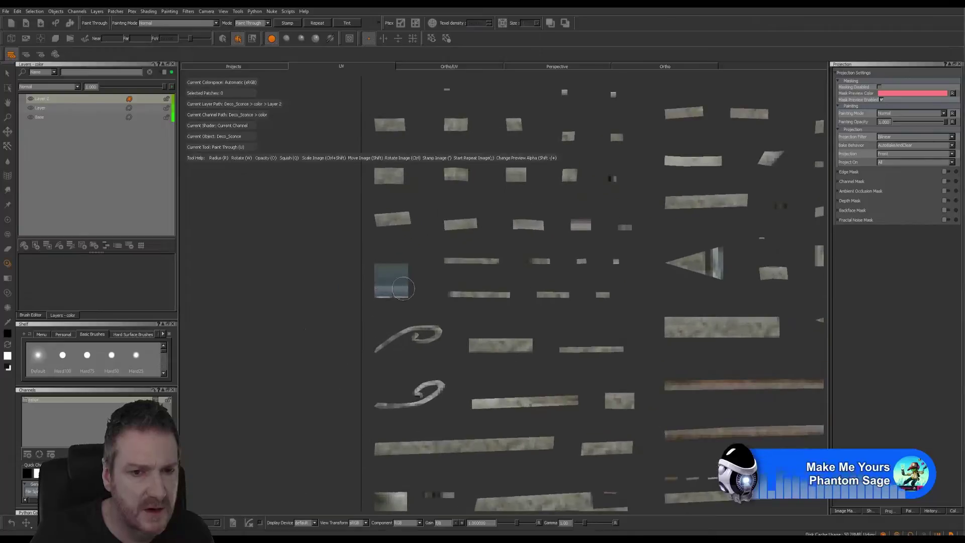
{"action": "mouse_move", "coordinate": [622, 337]}
{"action": "left_mouse_down", "text": "shift"}
{"action": "mouse_move", "coordinate": [466, 356]}
{"action": "mouse_move", "coordinate": [576, 485]}
{"action": "mouse_move", "coordinate": [590, 373]}
{"action": "mouse_move", "coordinate": [624, 489]}
{"action": "mouse_move", "coordinate": [563, 394]}
{"action": "left_mouse_up", "text": "shift"}
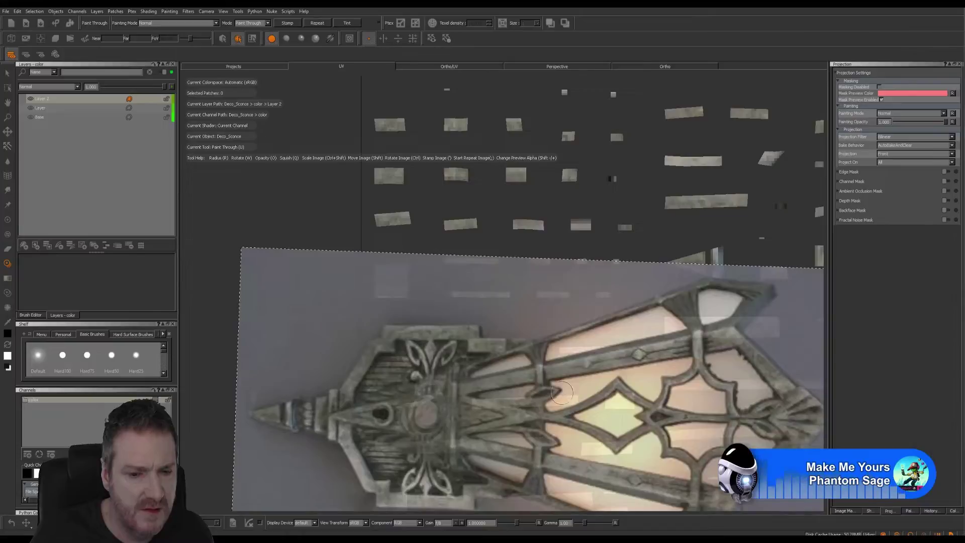
In the orthographic view, turn on the edge mask and fit the photo's pointed finial over the side of the model's finial.
{"action": "left_click", "coordinate": [686, 69]}
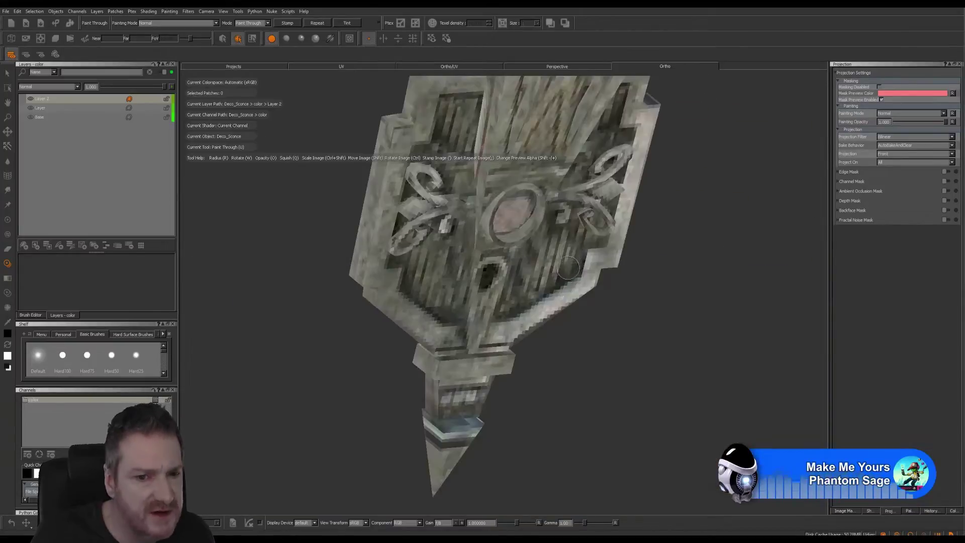
{"action": "mouse_move", "coordinate": [566, 383]}
{"action": "left_mouse_down", "text": "alt"}
{"action": "mouse_move", "coordinate": [563, 394]}
{"action": "mouse_move", "coordinate": [547, 386]}
{"action": "mouse_move", "coordinate": [540, 340]}
{"action": "mouse_move", "coordinate": [551, 375]}
{"action": "mouse_move", "coordinate": [635, 330]}
{"action": "mouse_move", "coordinate": [616, 388]}
{"action": "left_mouse_up", "text": "alt"}
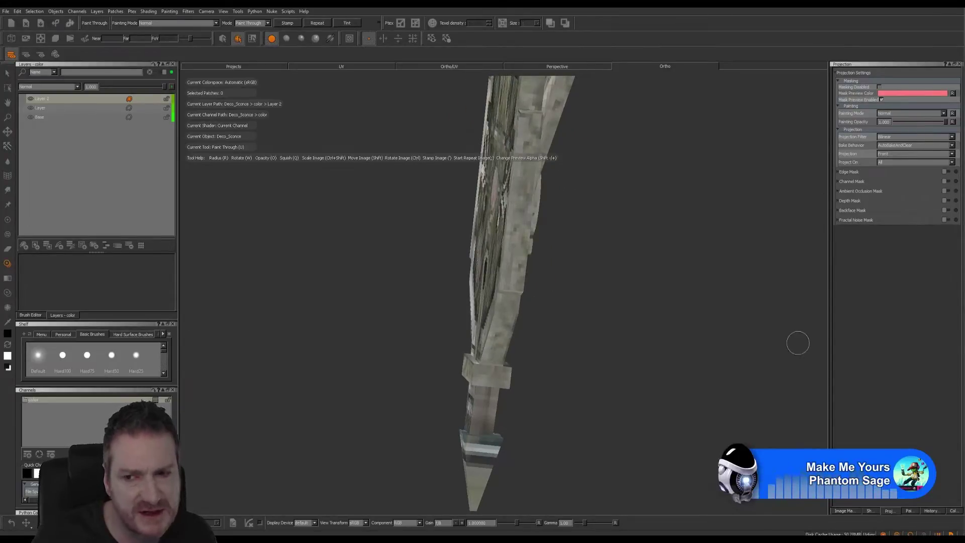
{"action": "left_click", "coordinate": [947, 172]}
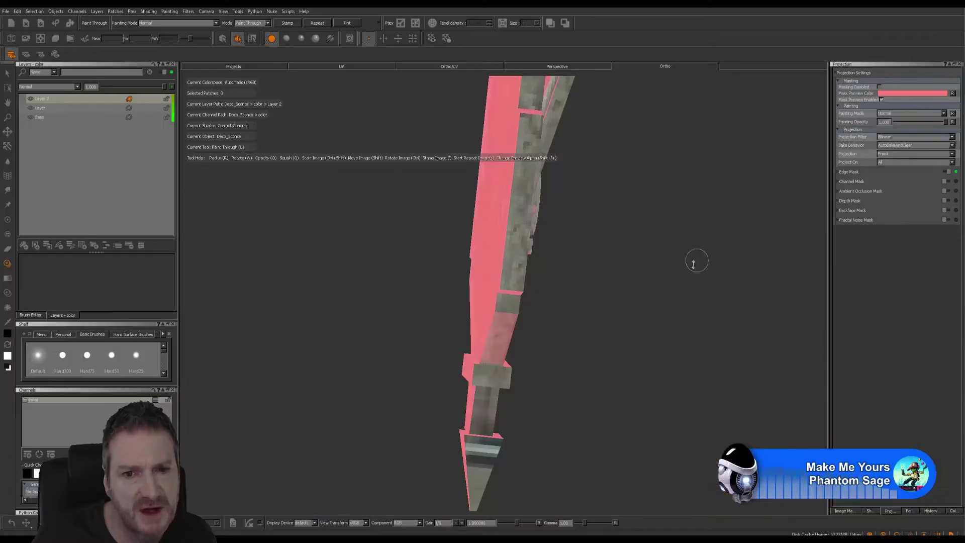
{"action": "right_click_drag", "start_coordinate": [540, 331], "coordinate": [505, 335], "text": "alt"}
{"action": "mouse_move", "coordinate": [512, 344]}
{"action": "middle_mouse_down", "text": "alt"}
{"action": "mouse_move", "coordinate": [584, 342]}
{"action": "mouse_move", "coordinate": [625, 153]}
{"action": "middle_mouse_up", "text": "alt"}
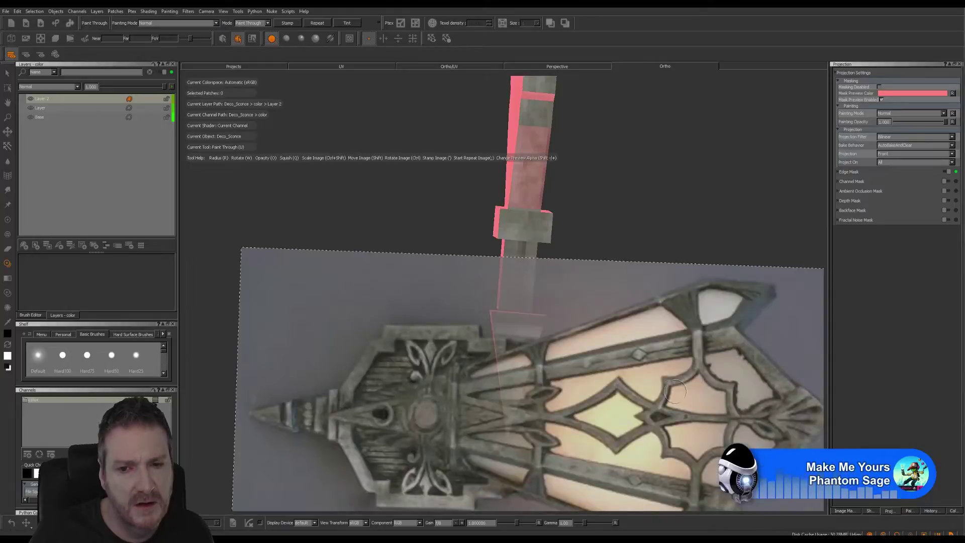
{"action": "left_click_drag", "start_coordinate": [675, 392], "coordinate": [541, 110], "text": "ctrl"}
{"action": "left_click_drag", "start_coordinate": [528, 206], "coordinate": [651, 272], "text": "ctrl+shift"}
{"action": "left_click_drag", "start_coordinate": [631, 310], "coordinate": [645, 316], "text": "shift"}
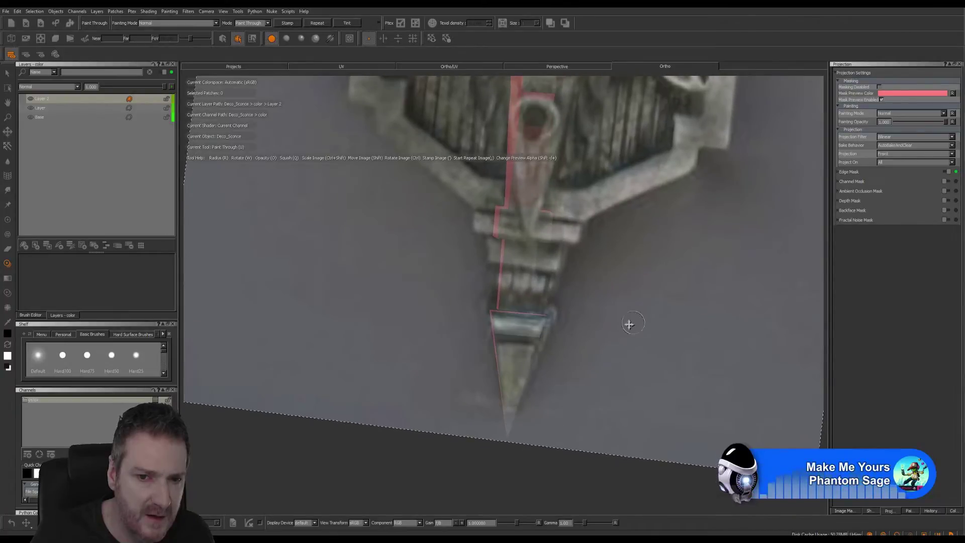
Paint the photo's banded finial tip onto the side of the model's pointed tip, refining the viewing angle and image alignment between strokes.
{"action": "left_click_drag", "start_coordinate": [531, 327], "coordinate": [525, 328]}
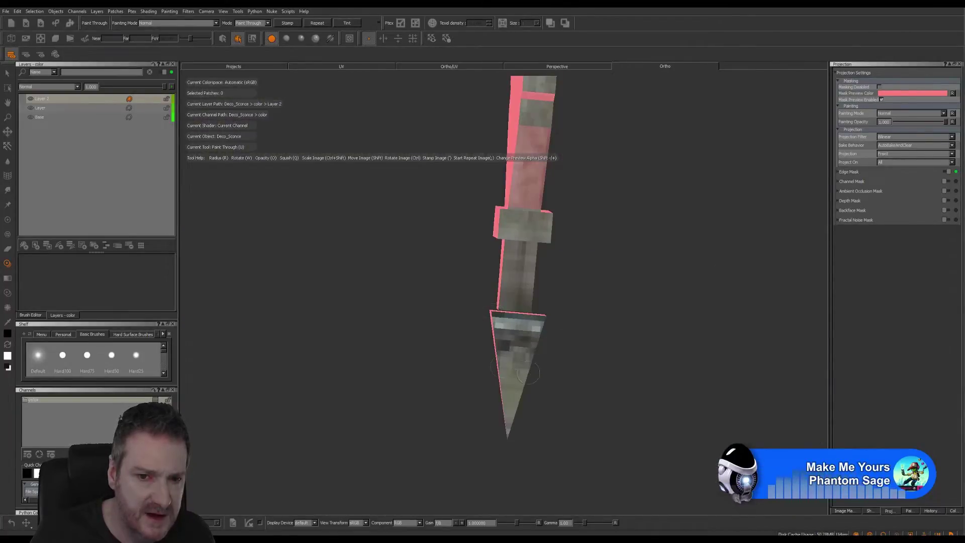
{"action": "left_click_drag", "start_coordinate": [511, 418], "coordinate": [515, 422]}
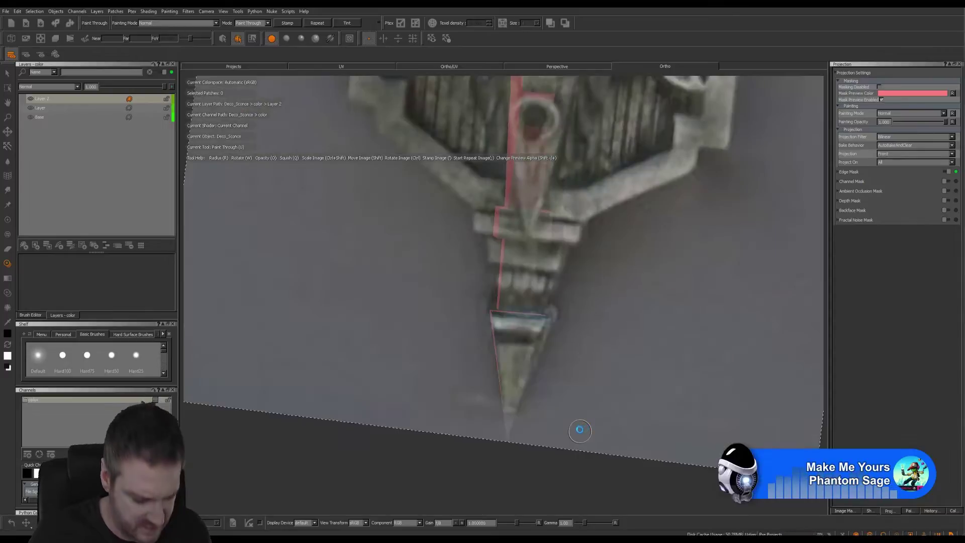
{"action": "left_click", "coordinate": [619, 347]}
{"action": "right_click_drag", "start_coordinate": [619, 347], "coordinate": [480, 343], "text": "alt"}
{"action": "mouse_move", "coordinate": [487, 341]}
{"action": "left_mouse_down", "text": "alt"}
{"action": "mouse_move", "coordinate": [607, 331]}
{"action": "mouse_move", "coordinate": [582, 341]}
{"action": "left_mouse_up", "text": "alt"}
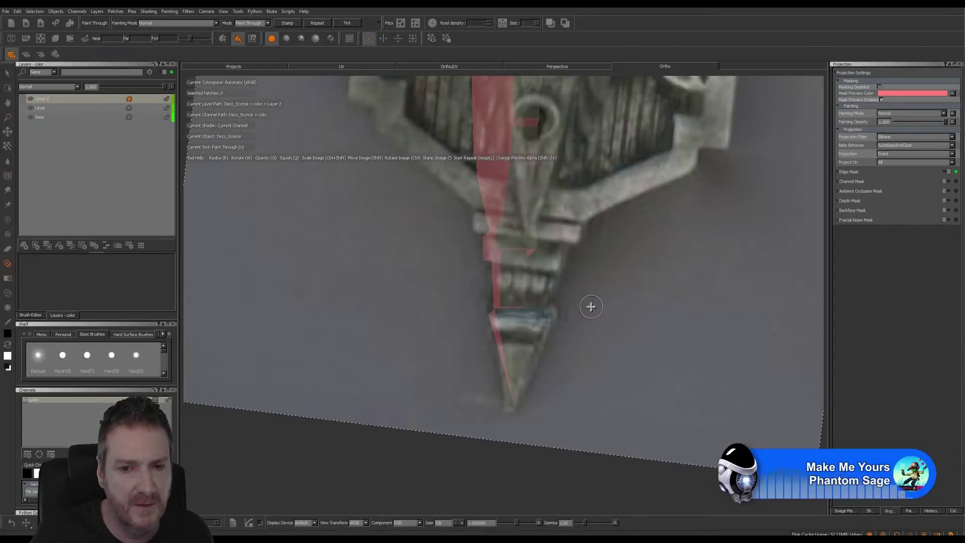
{"action": "left_click_drag", "start_coordinate": [530, 317], "coordinate": [515, 329]}
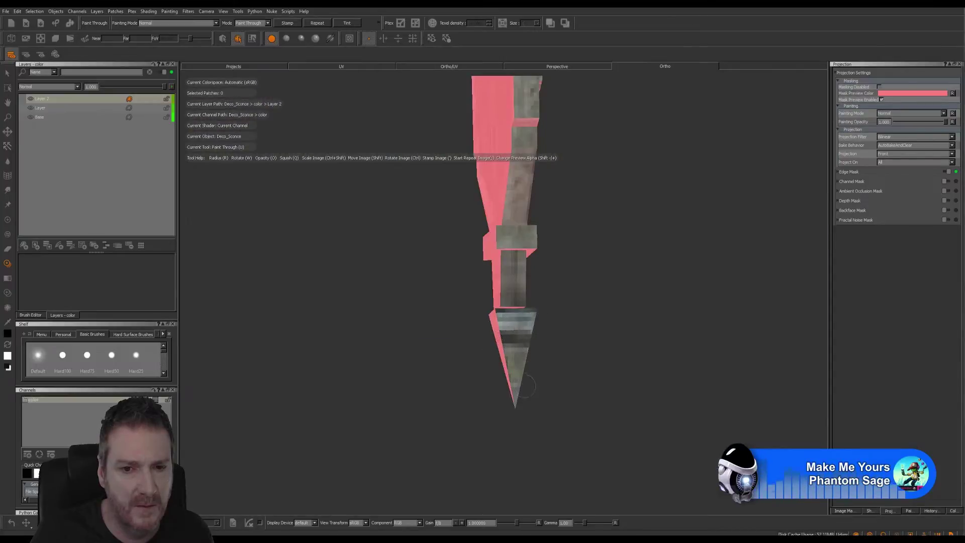
{"action": "mouse_move", "coordinate": [522, 403]}
{"action": "left_mouse_down"}
{"action": "mouse_move", "coordinate": [631, 406]}
{"action": "mouse_move", "coordinate": [574, 349]}
{"action": "mouse_move", "coordinate": [505, 351]}
{"action": "mouse_move", "coordinate": [573, 341]}
{"action": "mouse_move", "coordinate": [588, 312]}
{"action": "left_mouse_up"}
{"action": "left_click_drag", "start_coordinate": [506, 328], "coordinate": [502, 329], "text": "alt"}
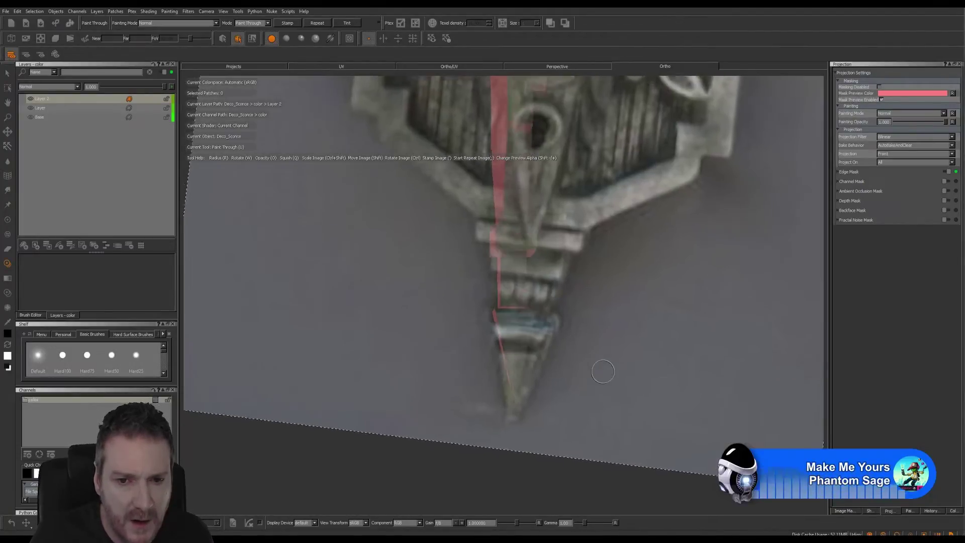
{"action": "mouse_move", "coordinate": [697, 324]}
{"action": "left_mouse_down", "text": "alt"}
{"action": "mouse_move", "coordinate": [698, 315]}
{"action": "mouse_move", "coordinate": [718, 324]}
{"action": "mouse_move", "coordinate": [672, 363]}
{"action": "left_mouse_up", "text": "alt"}
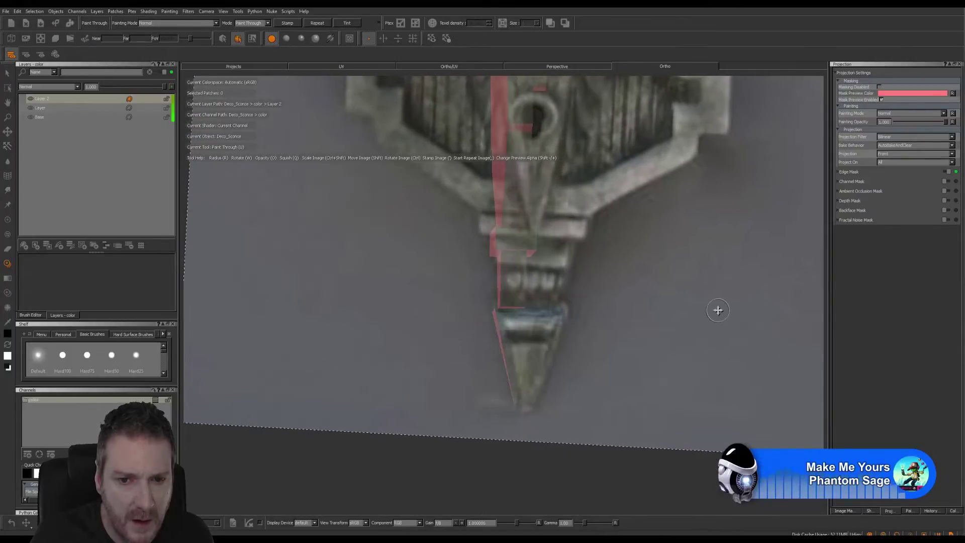
{"action": "left_click_drag", "start_coordinate": [718, 310], "coordinate": [703, 310], "text": "alt"}
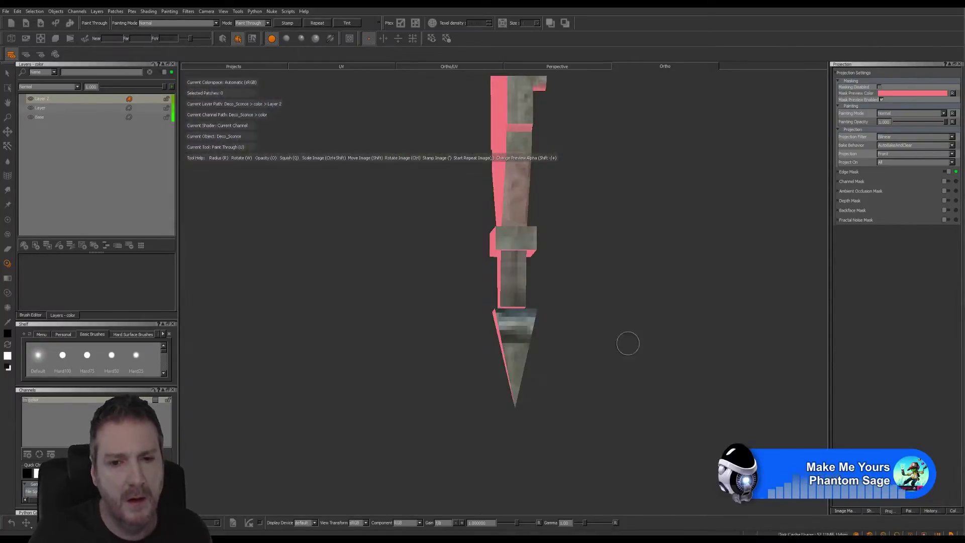
Paint the photo's banded finial tip onto the opposite side of the model's pointed tip and inspect the finial.
{"action": "left_click_drag", "start_coordinate": [628, 343], "coordinate": [298, 334], "text": "alt"}
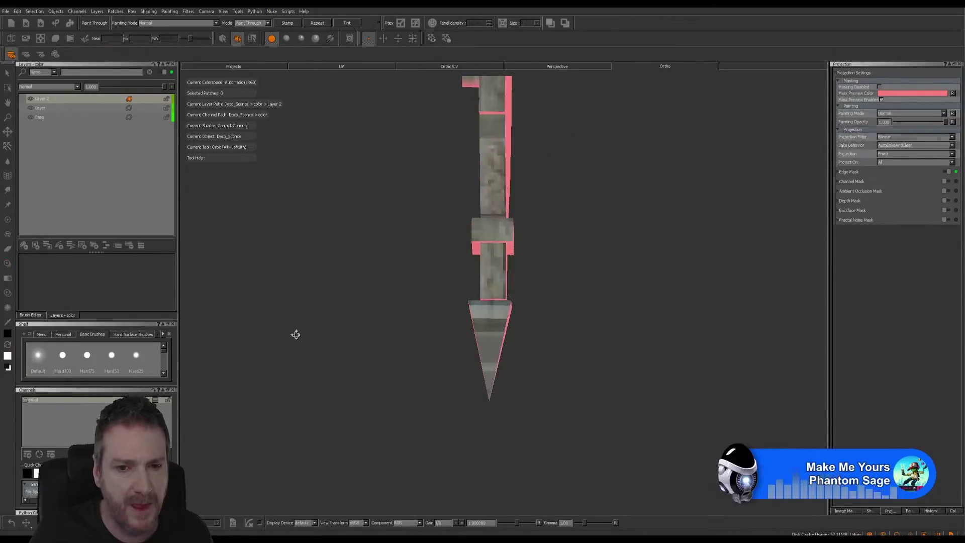
{"action": "key", "text": "u"}
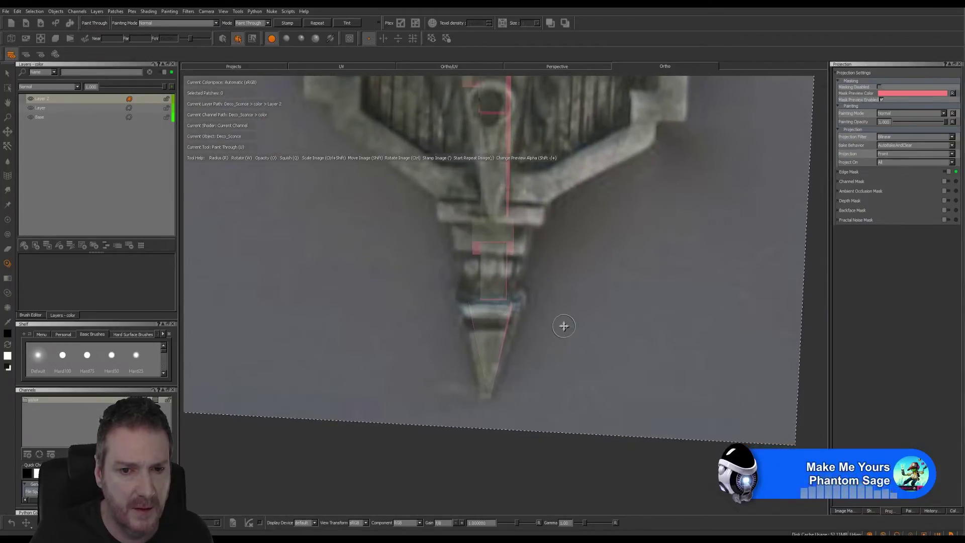
{"action": "left_click_drag", "start_coordinate": [564, 325], "coordinate": [564, 328], "text": "shift"}
{"action": "left_click_drag", "start_coordinate": [506, 313], "coordinate": [511, 309]}
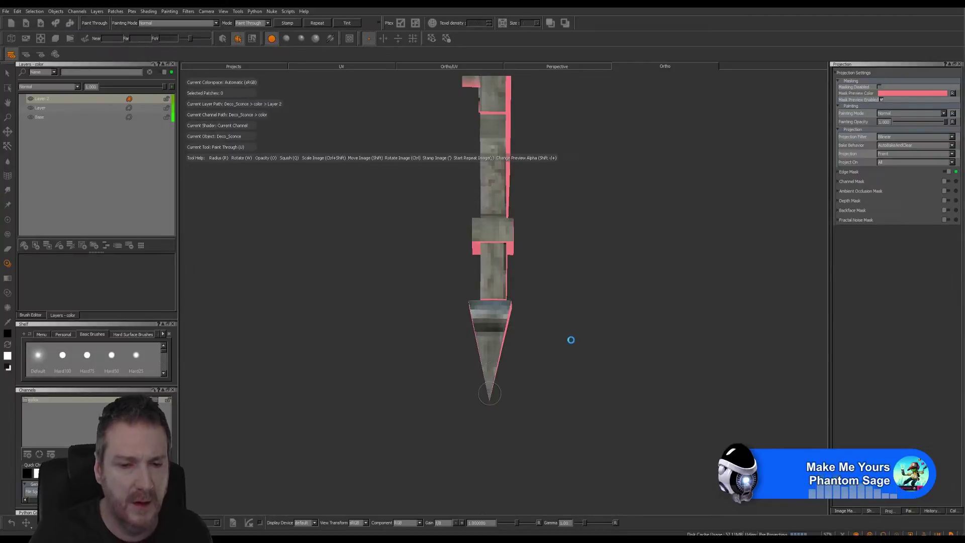
{"action": "mouse_move", "coordinate": [540, 325]}
{"action": "left_mouse_down", "text": "alt"}
{"action": "mouse_move", "coordinate": [604, 328]}
{"action": "mouse_move", "coordinate": [539, 319]}
{"action": "mouse_move", "coordinate": [560, 338]}
{"action": "mouse_move", "coordinate": [591, 343]}
{"action": "mouse_move", "coordinate": [523, 371]}
{"action": "mouse_move", "coordinate": [523, 405]}
{"action": "mouse_move", "coordinate": [672, 369]}
{"action": "mouse_move", "coordinate": [569, 356]}
{"action": "mouse_move", "coordinate": [543, 401]}
{"action": "mouse_move", "coordinate": [405, 367]}
{"action": "mouse_move", "coordinate": [518, 388]}
{"action": "mouse_move", "coordinate": [517, 340]}
{"action": "left_mouse_up", "text": "alt"}
{"action": "right_click_drag", "start_coordinate": [517, 340], "coordinate": [625, 302], "text": "alt"}
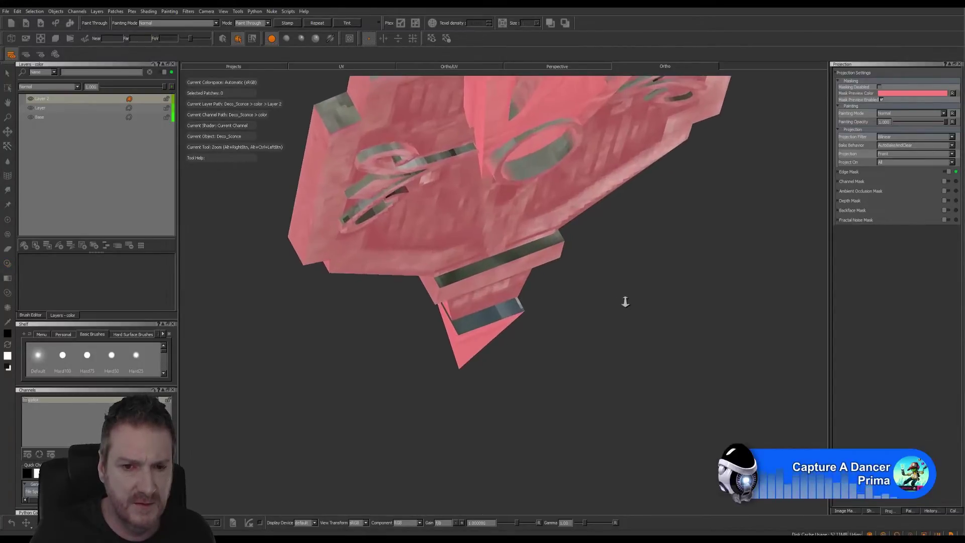
Rotate the photo's stone rim across the finial and paint it over the blue underside of the finial's lower band.
{"action": "mouse_move", "coordinate": [617, 300]}
{"action": "left_mouse_down", "text": "alt"}
{"action": "mouse_move", "coordinate": [580, 315]}
{"action": "mouse_move", "coordinate": [587, 310]}
{"action": "mouse_move", "coordinate": [539, 291]}
{"action": "mouse_move", "coordinate": [553, 322]}
{"action": "mouse_move", "coordinate": [545, 312]}
{"action": "left_mouse_up", "text": "alt"}
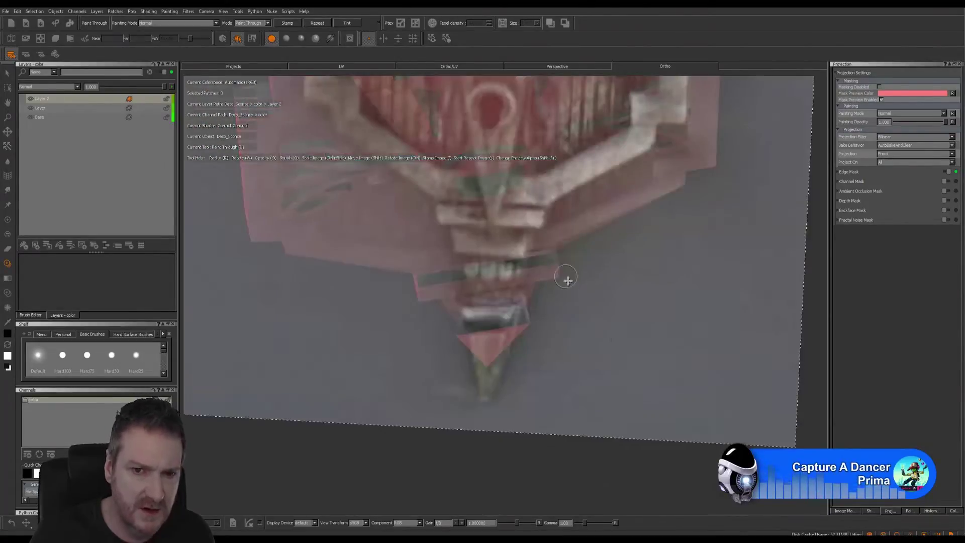
{"action": "mouse_move", "coordinate": [567, 280]}
{"action": "left_mouse_down", "text": "alt"}
{"action": "mouse_move", "coordinate": [582, 355]}
{"action": "mouse_move", "coordinate": [681, 379]}
{"action": "mouse_move", "coordinate": [696, 286]}
{"action": "mouse_move", "coordinate": [770, 200]}
{"action": "mouse_move", "coordinate": [497, 193]}
{"action": "left_mouse_up", "text": "alt"}
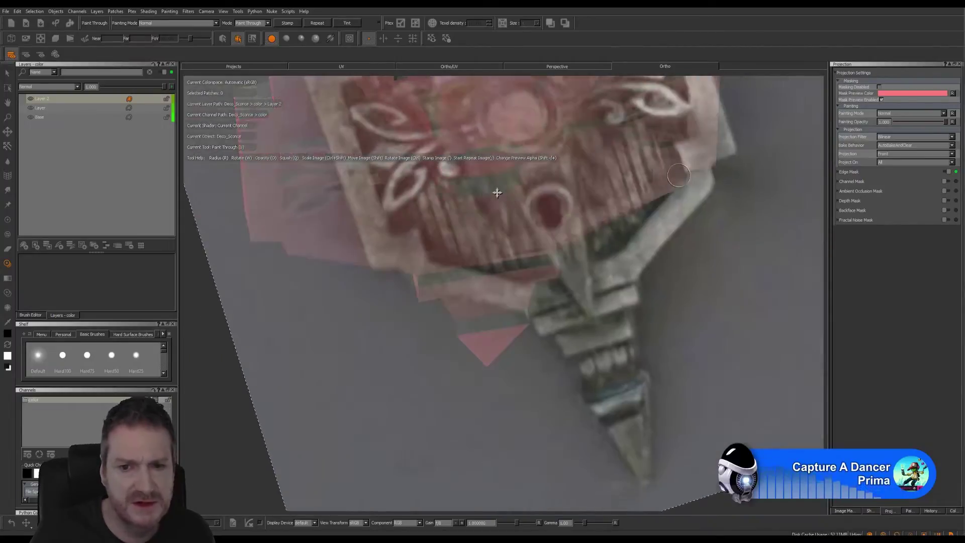
{"action": "mouse_move", "coordinate": [573, 320]}
{"action": "left_mouse_down", "text": "alt"}
{"action": "mouse_move", "coordinate": [690, 272]}
{"action": "mouse_move", "coordinate": [729, 215]}
{"action": "mouse_move", "coordinate": [629, 226]}
{"action": "mouse_move", "coordinate": [618, 238]}
{"action": "mouse_move", "coordinate": [678, 258]}
{"action": "mouse_move", "coordinate": [622, 285]}
{"action": "left_mouse_up", "text": "alt"}
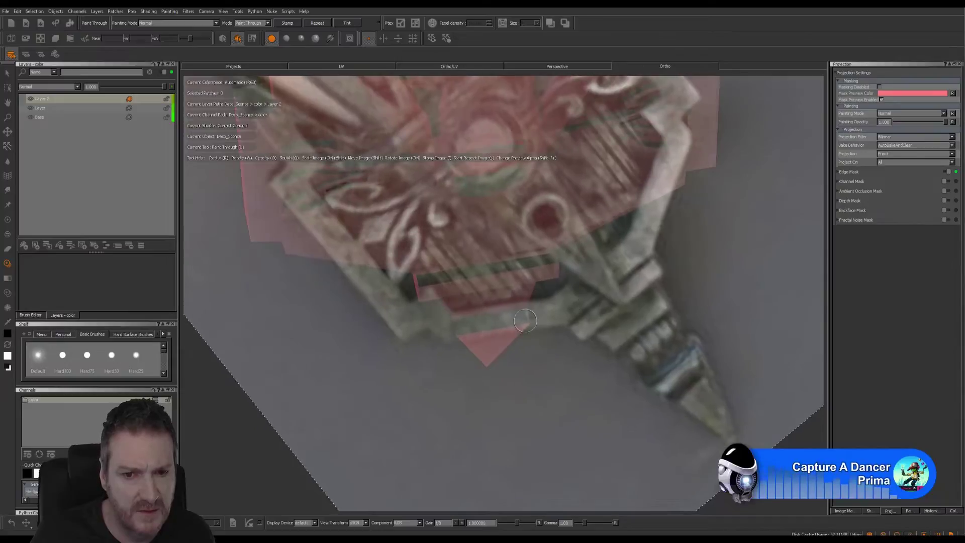
{"action": "left_click_drag", "start_coordinate": [526, 321], "coordinate": [468, 324], "text": "alt"}
{"action": "left_click_drag", "start_coordinate": [537, 316], "coordinate": [469, 332]}
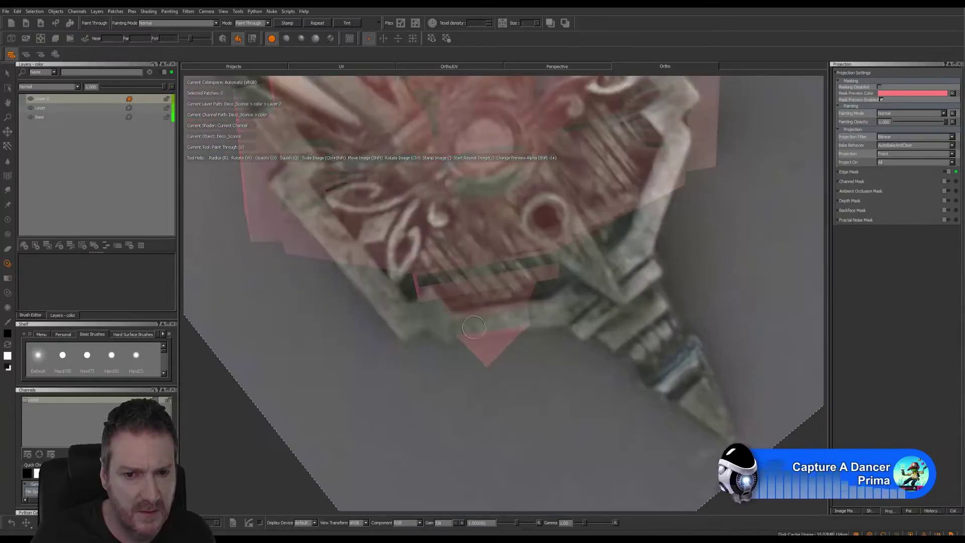
Shift the photo's stone rim onto the ledge below the plate and paint it along the ledge's underside.
{"action": "left_click_drag", "start_coordinate": [676, 350], "coordinate": [658, 304], "text": "shift"}
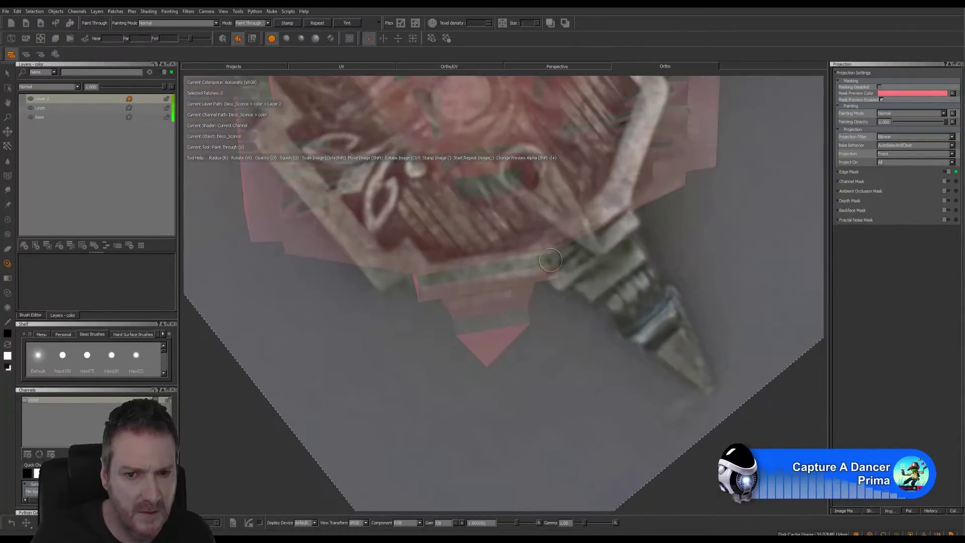
{"action": "left_click_drag", "start_coordinate": [550, 260], "coordinate": [473, 265]}
{"action": "left_click_drag", "start_coordinate": [413, 277], "coordinate": [562, 259]}
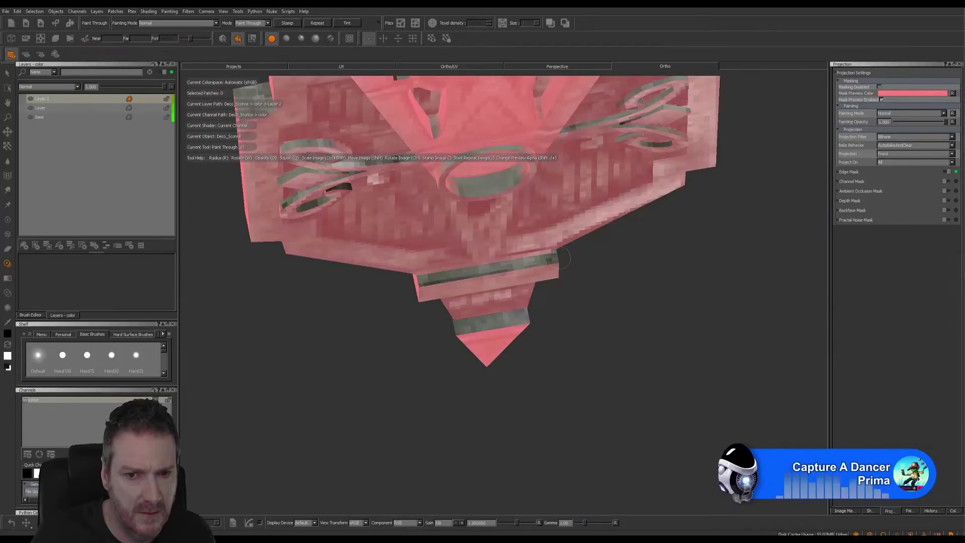
{"action": "mouse_move", "coordinate": [441, 273]}
{"action": "left_mouse_down"}
{"action": "mouse_move", "coordinate": [453, 267]}
{"action": "mouse_move", "coordinate": [423, 281]}
{"action": "left_mouse_up"}
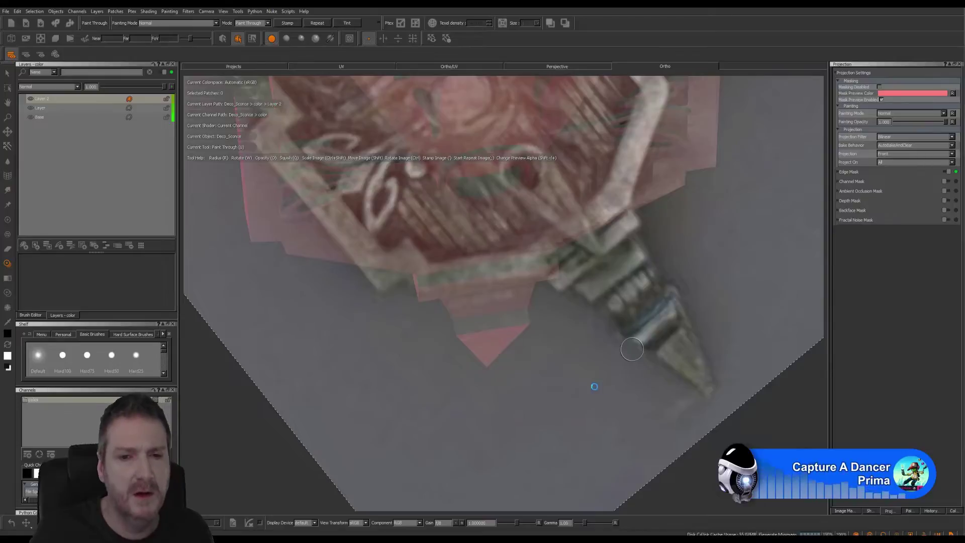
From a straight-on low angle, realign the photo's stone rim and paint it over the undersides of the finial's lower band and upper ledge.
{"action": "mouse_move", "coordinate": [640, 333]}
{"action": "left_mouse_down", "text": "alt"}
{"action": "mouse_move", "coordinate": [563, 377]}
{"action": "mouse_move", "coordinate": [655, 324]}
{"action": "mouse_move", "coordinate": [524, 375]}
{"action": "mouse_move", "coordinate": [619, 338]}
{"action": "mouse_move", "coordinate": [455, 385]}
{"action": "left_mouse_up", "text": "alt"}
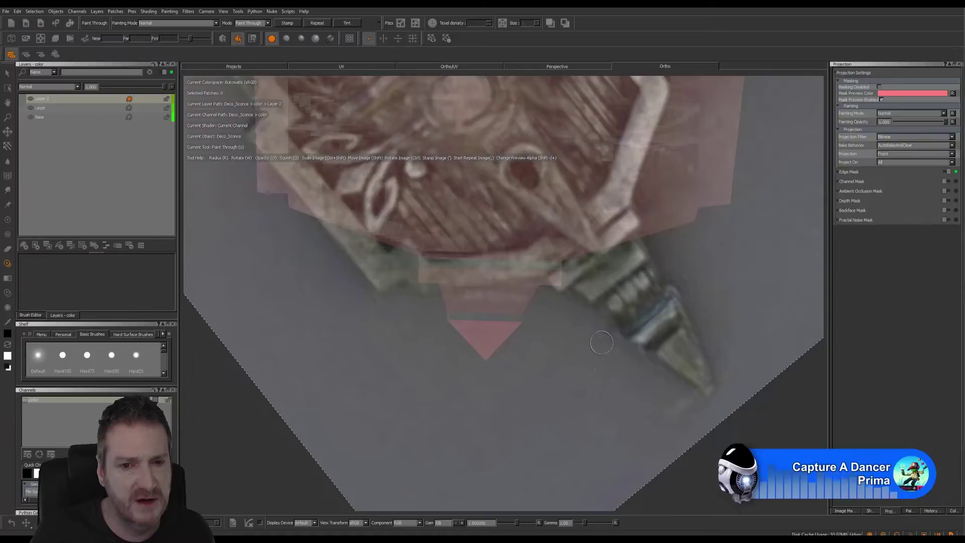
{"action": "left_click_drag", "start_coordinate": [602, 343], "coordinate": [593, 387], "text": "alt"}
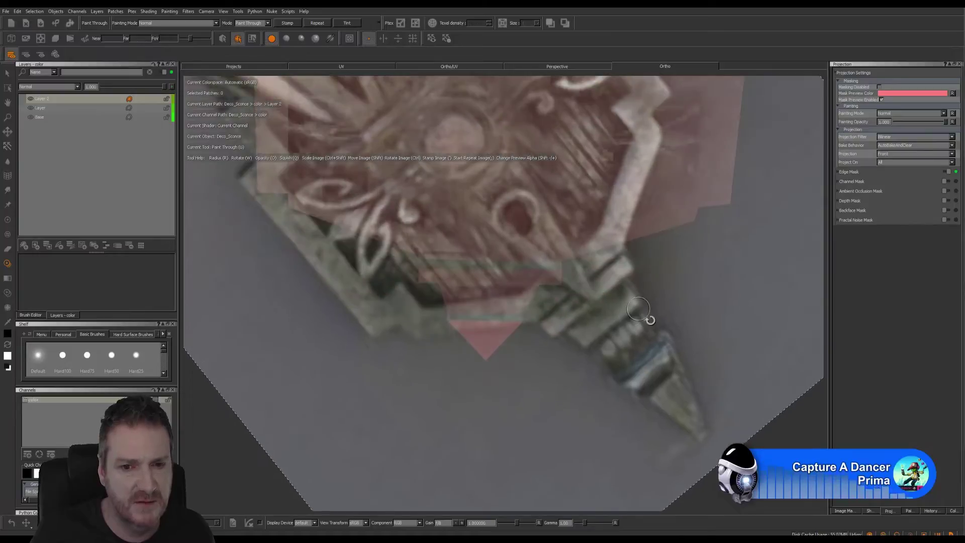
{"action": "mouse_move", "coordinate": [644, 324]}
{"action": "left_mouse_down", "text": "alt"}
{"action": "mouse_move", "coordinate": [644, 339]}
{"action": "mouse_move", "coordinate": [598, 366]}
{"action": "mouse_move", "coordinate": [609, 351]}
{"action": "left_mouse_up", "text": "alt"}
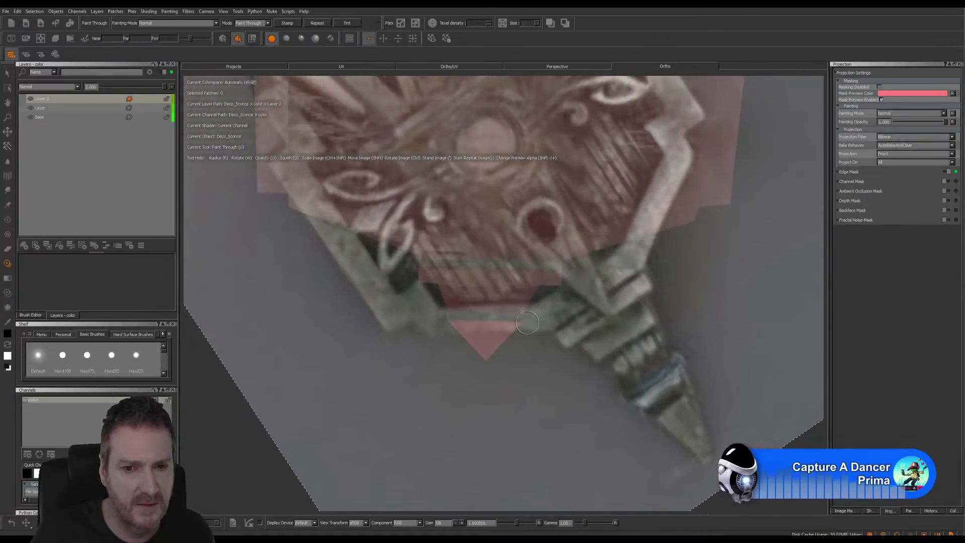
{"action": "mouse_move", "coordinate": [526, 318]}
{"action": "left_mouse_down"}
{"action": "mouse_move", "coordinate": [458, 317]}
{"action": "mouse_move", "coordinate": [543, 289]}
{"action": "mouse_move", "coordinate": [569, 268]}
{"action": "mouse_move", "coordinate": [490, 268]}
{"action": "left_mouse_up"}
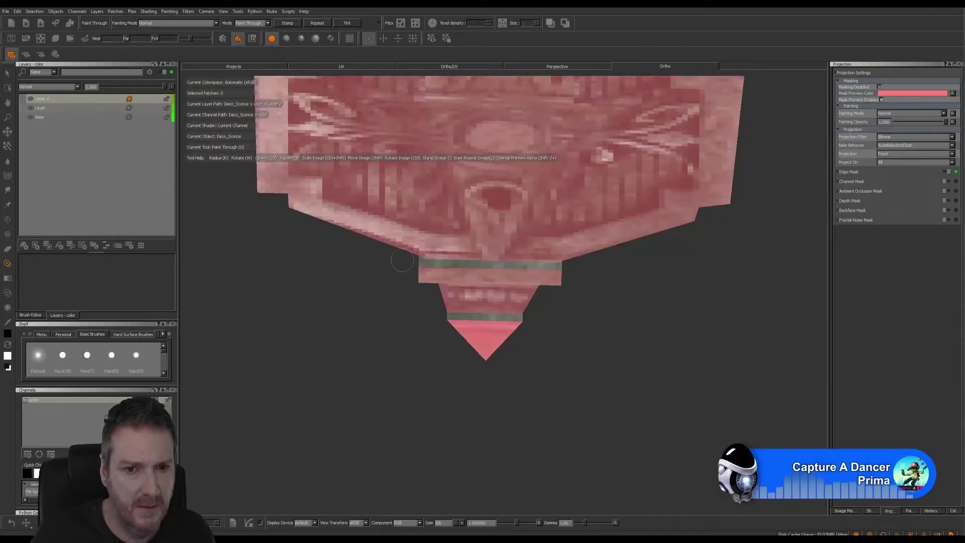
Turn off the edge mask and inspect the painted sconce from the front, both sides and below.
{"action": "mouse_move", "coordinate": [402, 261]}
{"action": "left_mouse_down", "text": "alt"}
{"action": "mouse_move", "coordinate": [392, 314]}
{"action": "mouse_move", "coordinate": [635, 345]}
{"action": "left_mouse_up", "text": "alt"}
{"action": "right_click_drag", "start_coordinate": [636, 345], "coordinate": [448, 297], "text": "alt"}
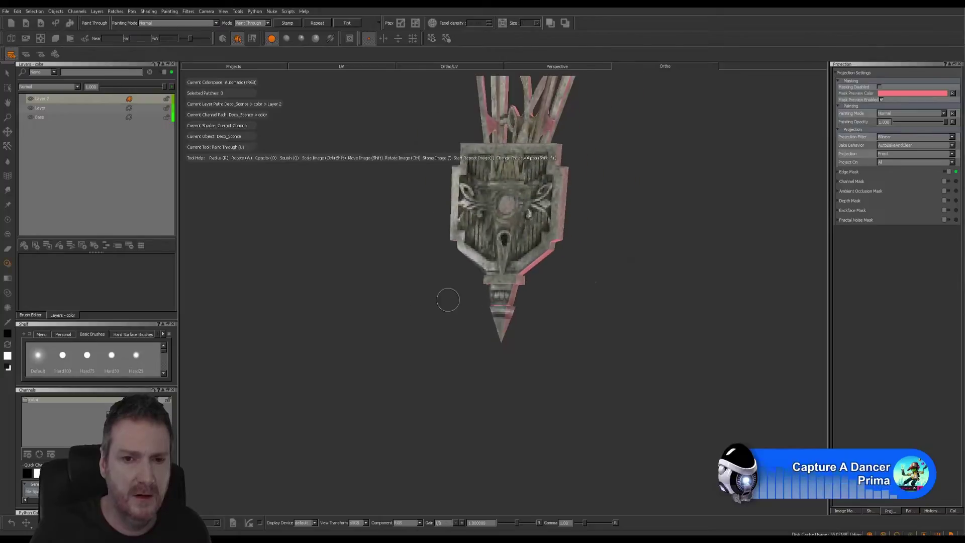
{"action": "left_click_drag", "start_coordinate": [448, 297], "coordinate": [449, 293], "text": "alt"}
{"action": "mouse_move", "coordinate": [362, 280]}
{"action": "left_mouse_down", "text": "alt"}
{"action": "mouse_move", "coordinate": [556, 284]}
{"action": "mouse_move", "coordinate": [571, 327]}
{"action": "mouse_move", "coordinate": [679, 319]}
{"action": "left_mouse_up", "text": "alt"}
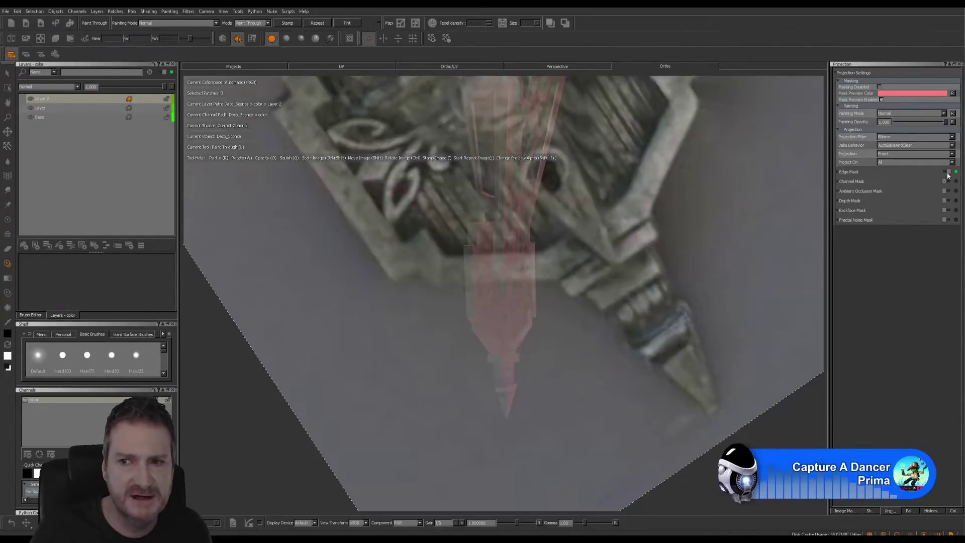
{"action": "left_click", "coordinate": [948, 173]}
{"action": "mouse_move", "coordinate": [706, 284]}
{"action": "left_mouse_down", "text": "alt"}
{"action": "mouse_move", "coordinate": [338, 274]}
{"action": "mouse_move", "coordinate": [412, 260]}
{"action": "mouse_move", "coordinate": [457, 238]}
{"action": "mouse_move", "coordinate": [431, 272]}
{"action": "mouse_move", "coordinate": [437, 345]}
{"action": "mouse_move", "coordinate": [666, 226]}
{"action": "mouse_move", "coordinate": [771, 216]}
{"action": "left_mouse_up", "text": "alt"}
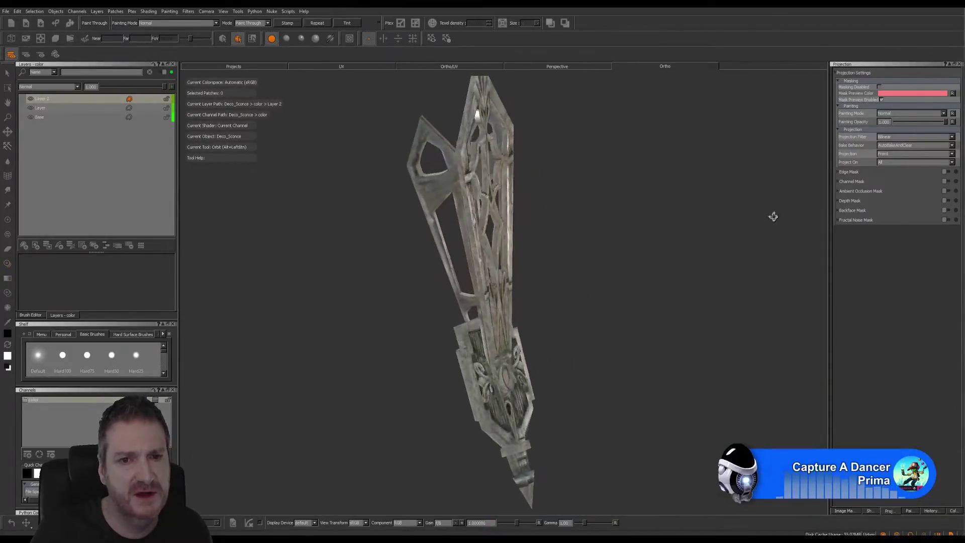
{"action": "mouse_move", "coordinate": [582, 209]}
{"action": "left_mouse_down", "text": "alt"}
{"action": "mouse_move", "coordinate": [589, 271]}
{"action": "mouse_move", "coordinate": [621, 248]}
{"action": "mouse_move", "coordinate": [620, 183]}
{"action": "mouse_move", "coordinate": [582, 205]}
{"action": "left_mouse_up", "text": "alt"}
{"action": "left_click_drag", "start_coordinate": [535, 285], "coordinate": [340, 310], "text": "alt"}
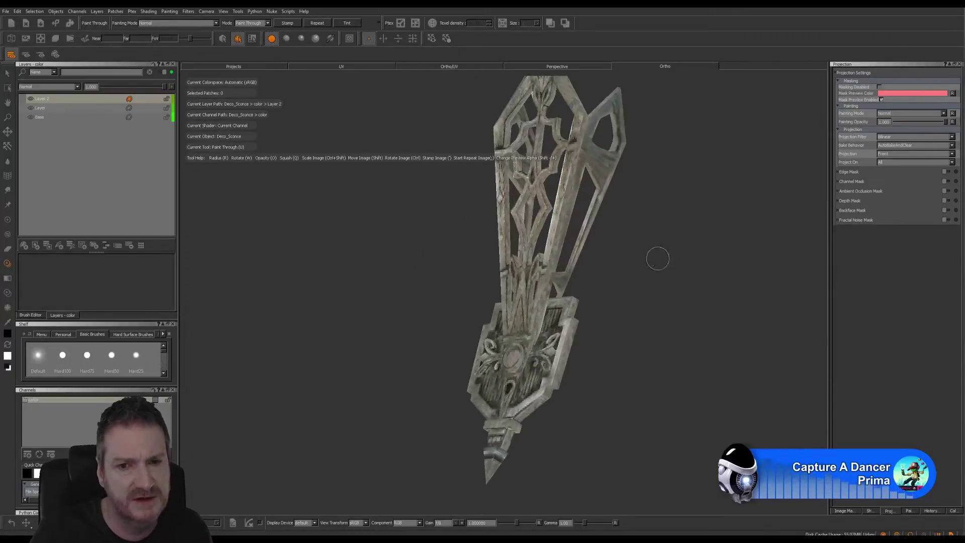
{"action": "mouse_move", "coordinate": [657, 258]}
{"action": "left_mouse_down", "text": "alt"}
{"action": "mouse_move", "coordinate": [612, 267]}
{"action": "mouse_move", "coordinate": [606, 303]}
{"action": "mouse_move", "coordinate": [514, 200]}
{"action": "left_mouse_up", "text": "alt"}
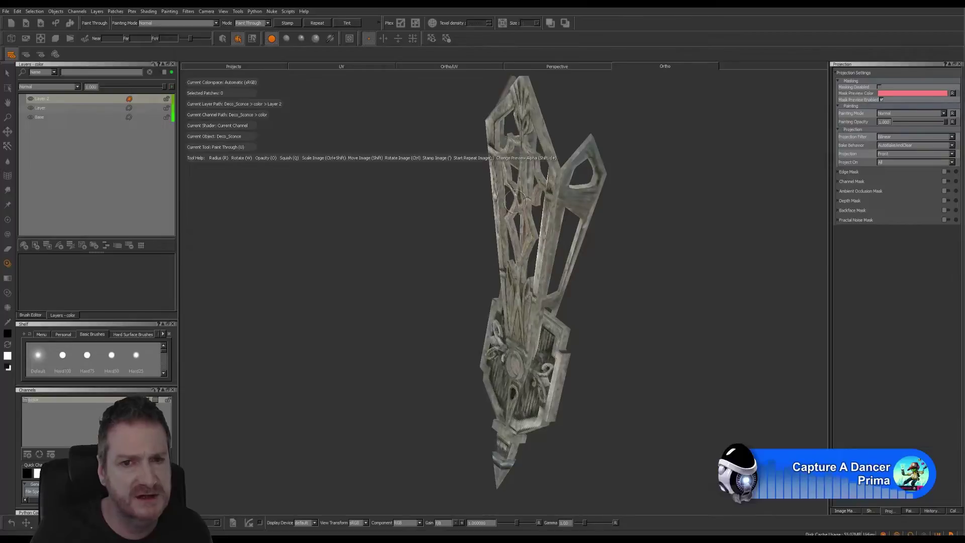
{"action": "left_click_drag", "start_coordinate": [585, 295], "coordinate": [595, 321], "text": "alt"}
Save the sconce painting project.
{"action": "key", "text": "u"}
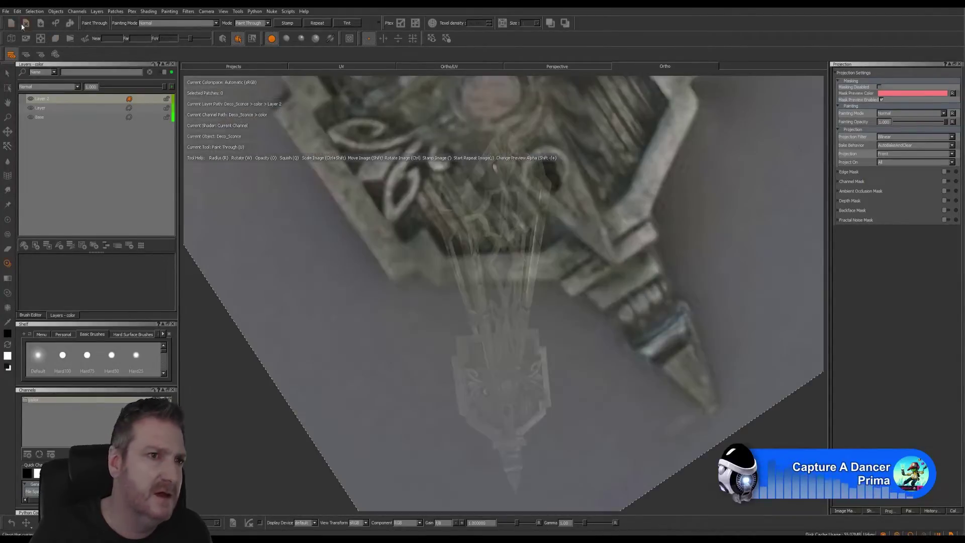
{"action": "left_click", "coordinate": [5, 11]}
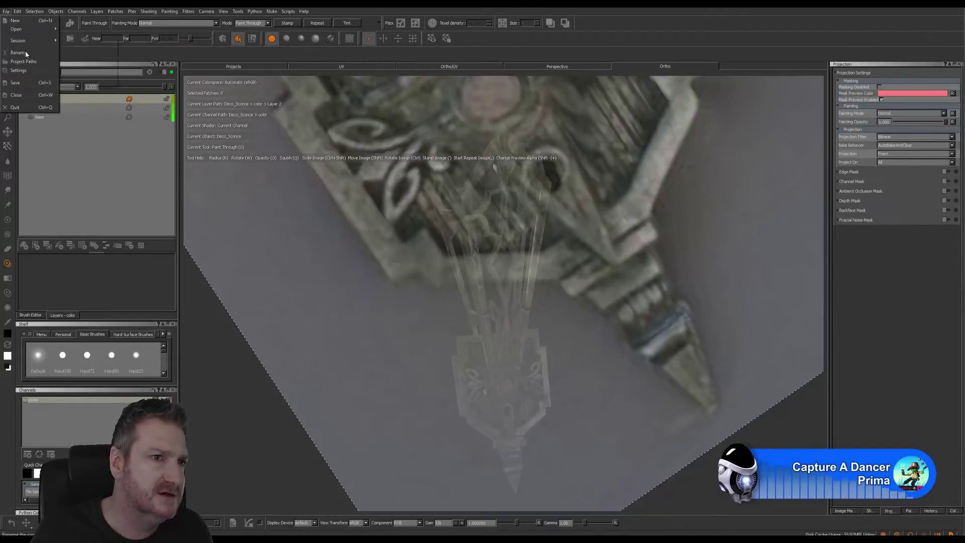
{"action": "left_click", "coordinate": [21, 83]}
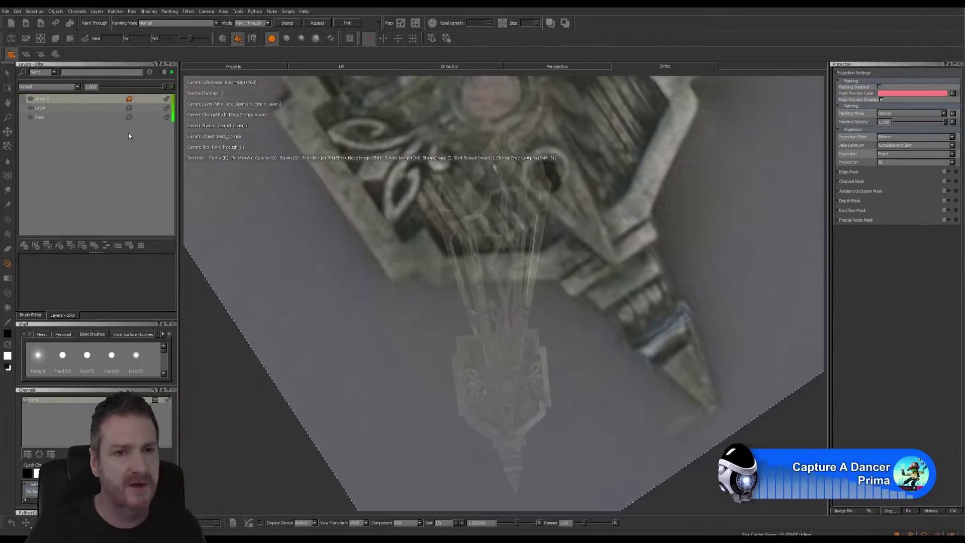
Export everything flattened to the Deco_Model folder with the template $CHANNEL.$UDIM.tga and check the folder in File Explorer.
{"action": "right_click", "coordinate": [82, 405]}
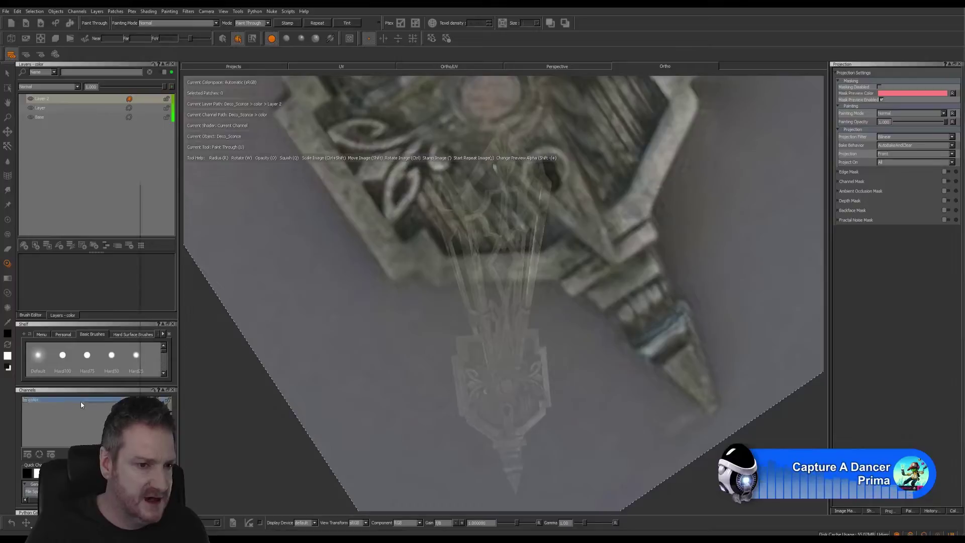
{"action": "mouse_move", "coordinate": [121, 306]}
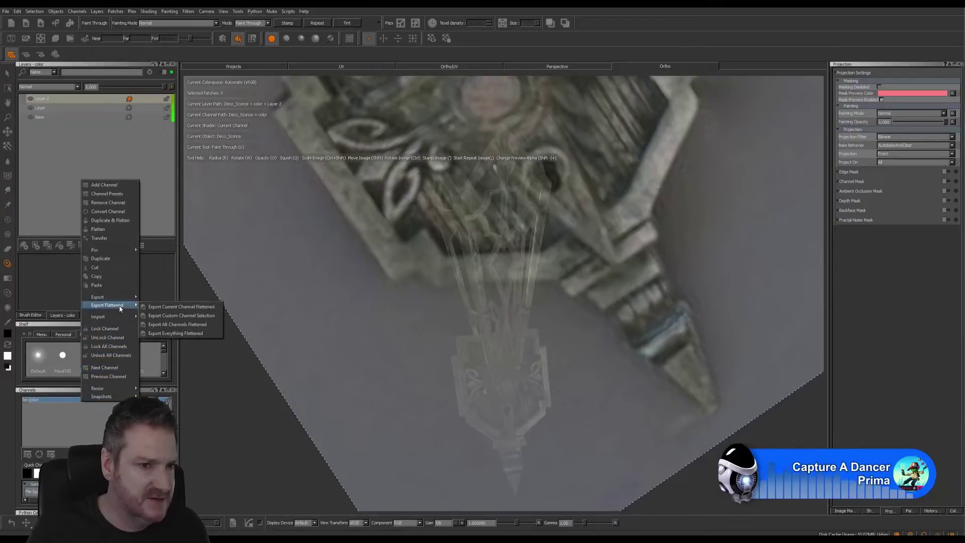
{"action": "left_click", "coordinate": [174, 334]}
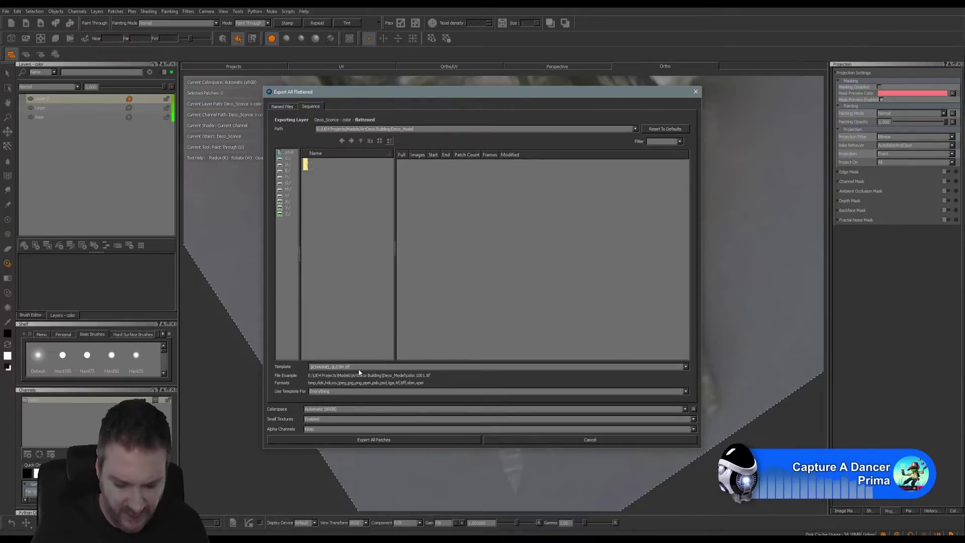
{"action": "key", "text": "BackSpace"}
{"action": "key", "text": "BackSpace"}
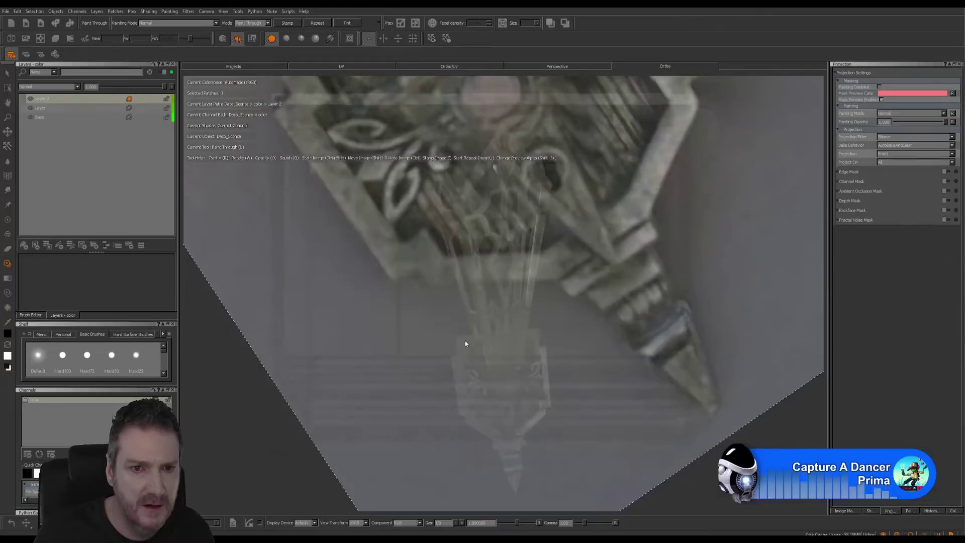
{"action": "left_click", "coordinate": [392, 440]}
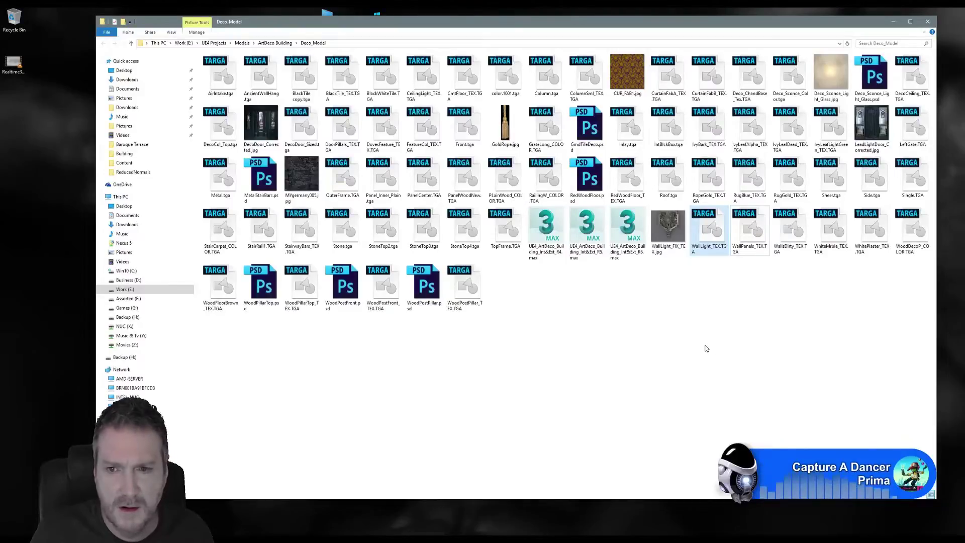
{"action": "left_click", "coordinate": [893, 23]}
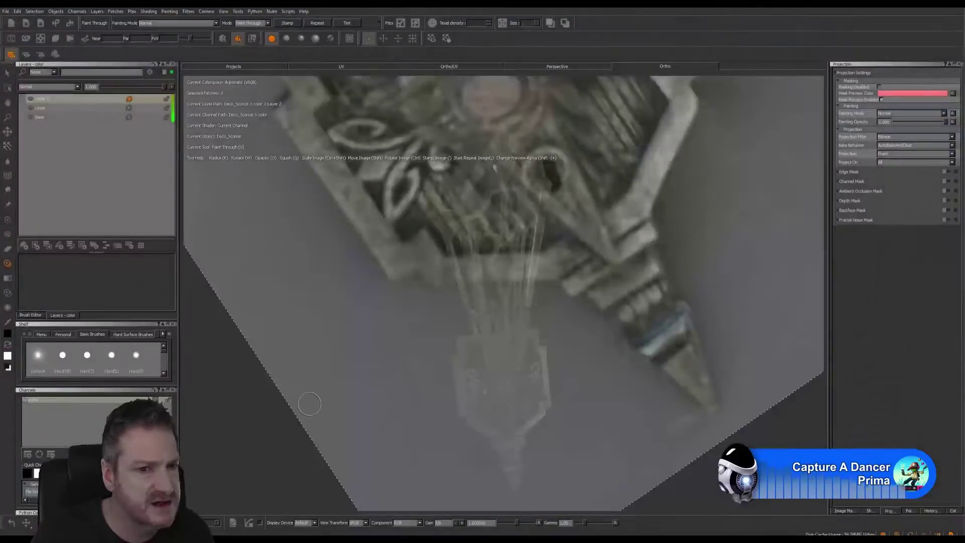
Export everything flattened again to the Deco_Model folder, using the file name Deco_Sconce_Painted.tga.
{"action": "right_click", "coordinate": [85, 402]}
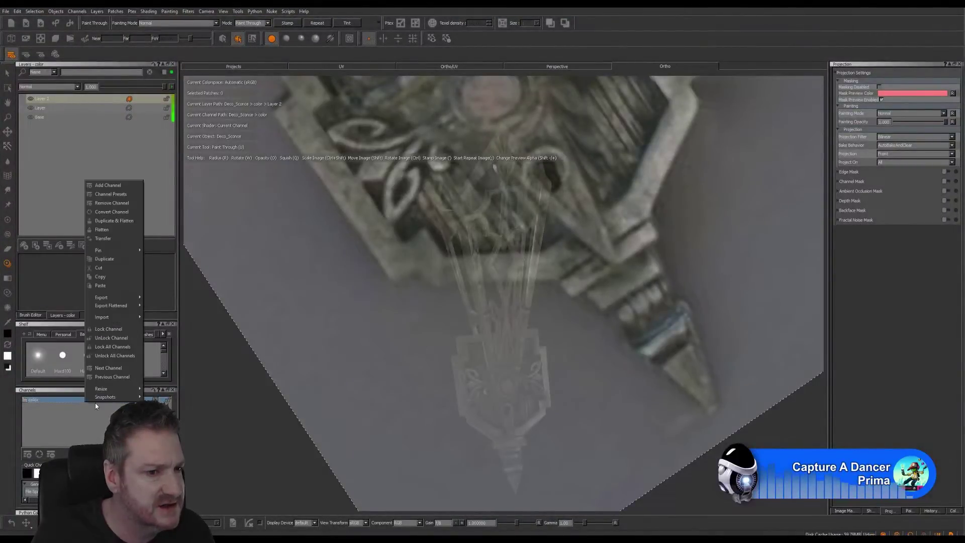
{"action": "mouse_move", "coordinate": [128, 321]}
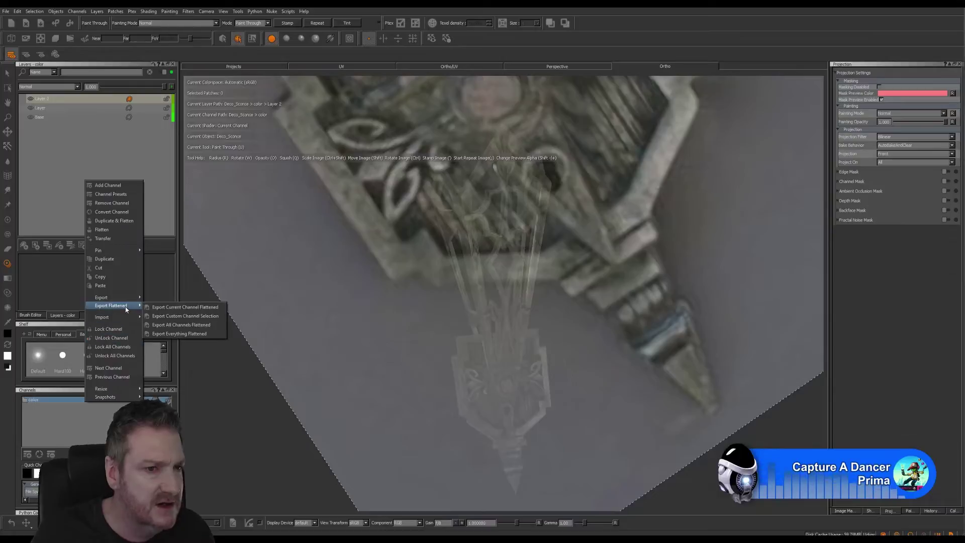
{"action": "left_click", "coordinate": [186, 336]}
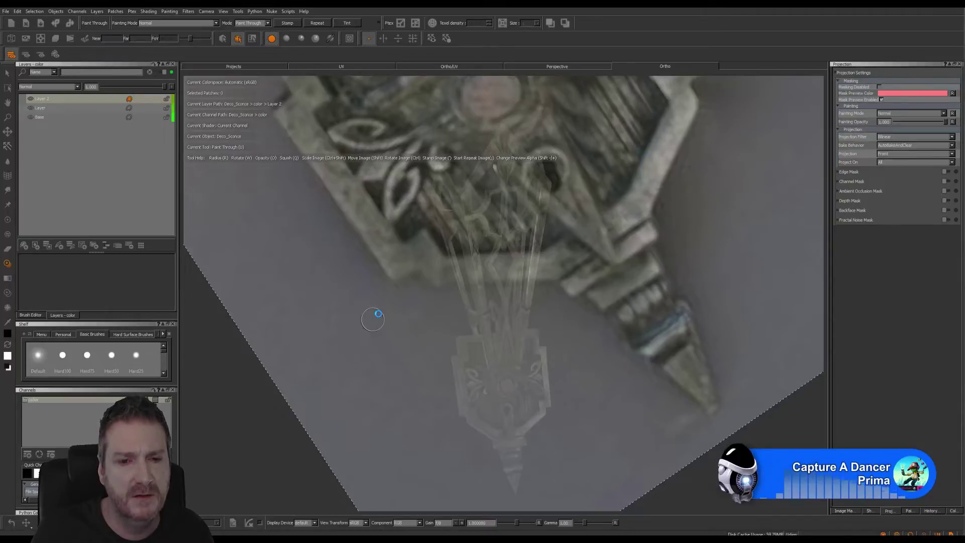
{"action": "key", "text": "ctrl+shift+e"}
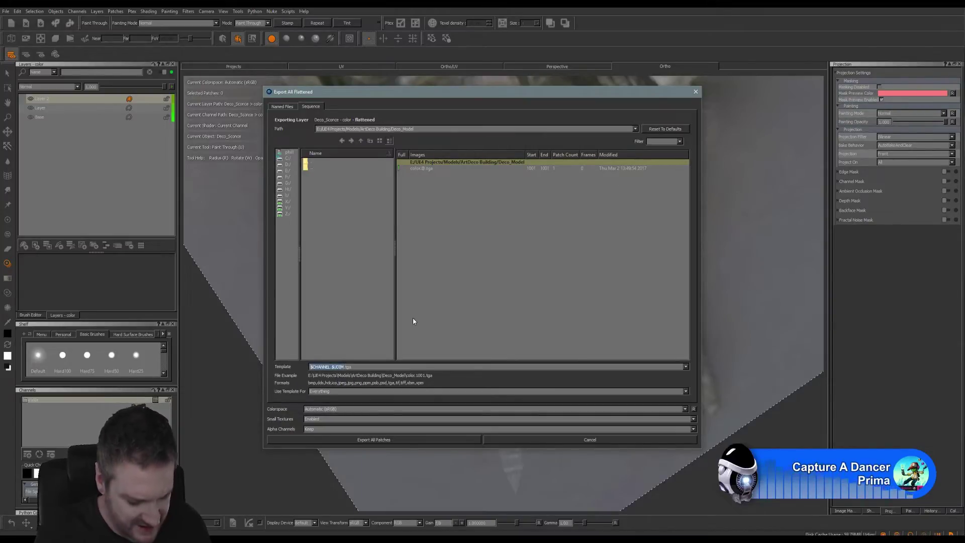
{"action": "type", "text": "Deco_Sconce_Painted"}
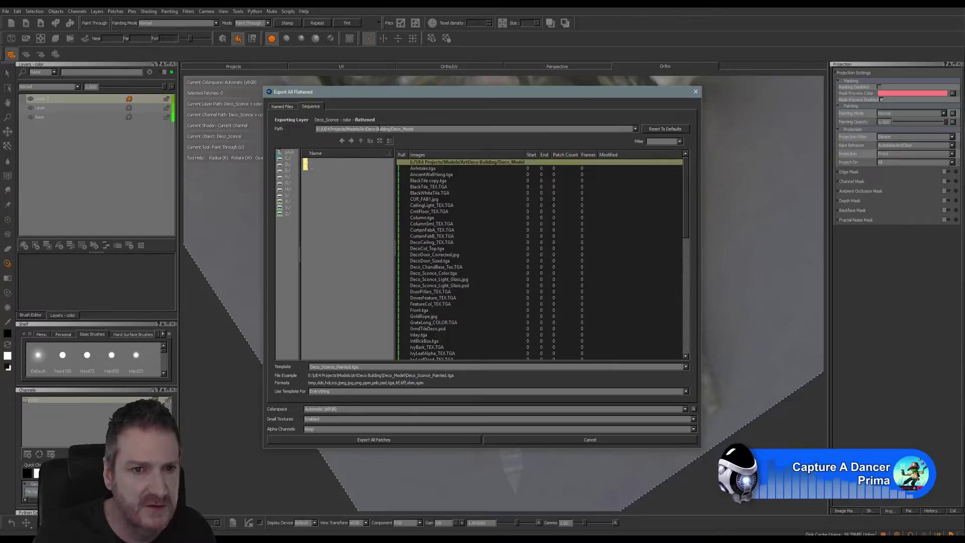
{"action": "left_click", "coordinate": [384, 440]}
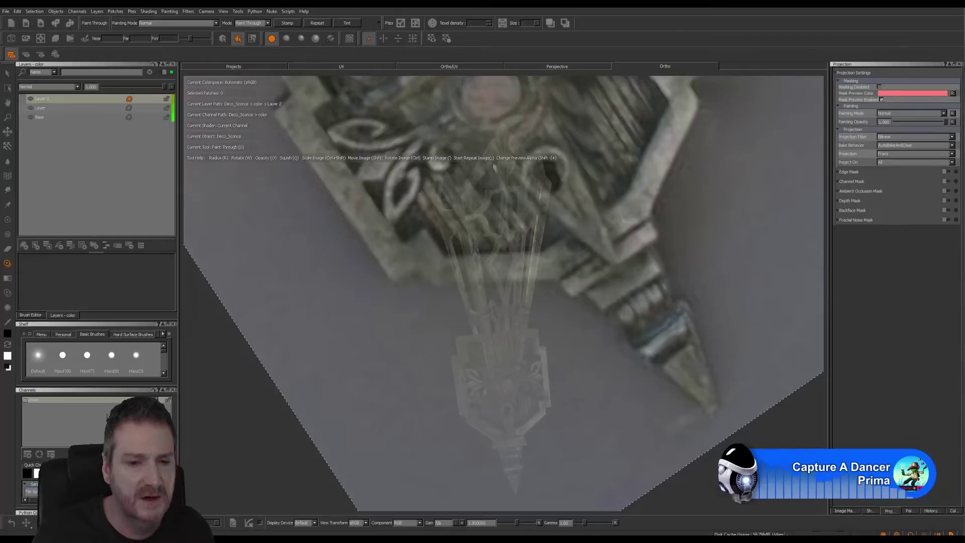
Switch to the 3ds Max scene with the sconce and open the Slate Material Editor.
{"action": "key", "text": "ctrl+z"}
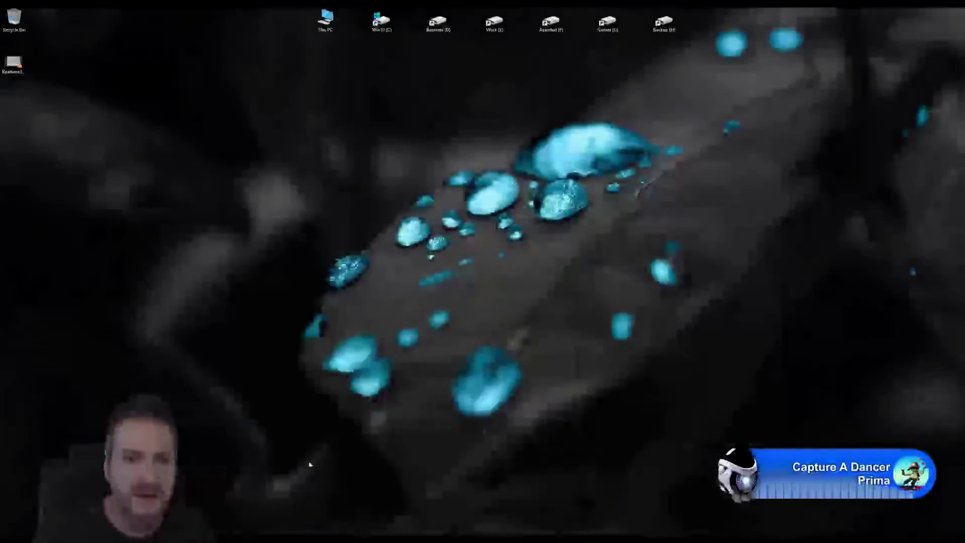
{"action": "left_click", "coordinate": [274, 537]}
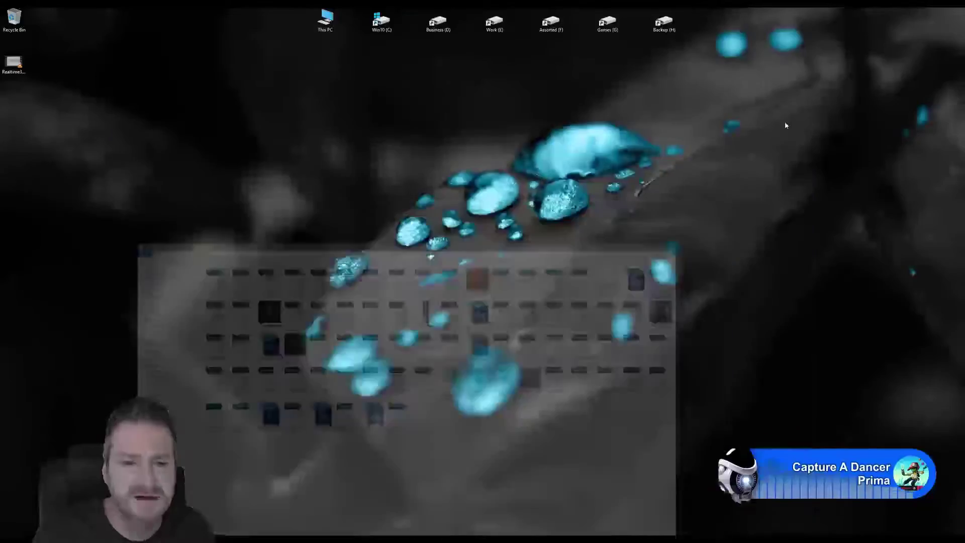
{"action": "left_click", "coordinate": [893, 21]}
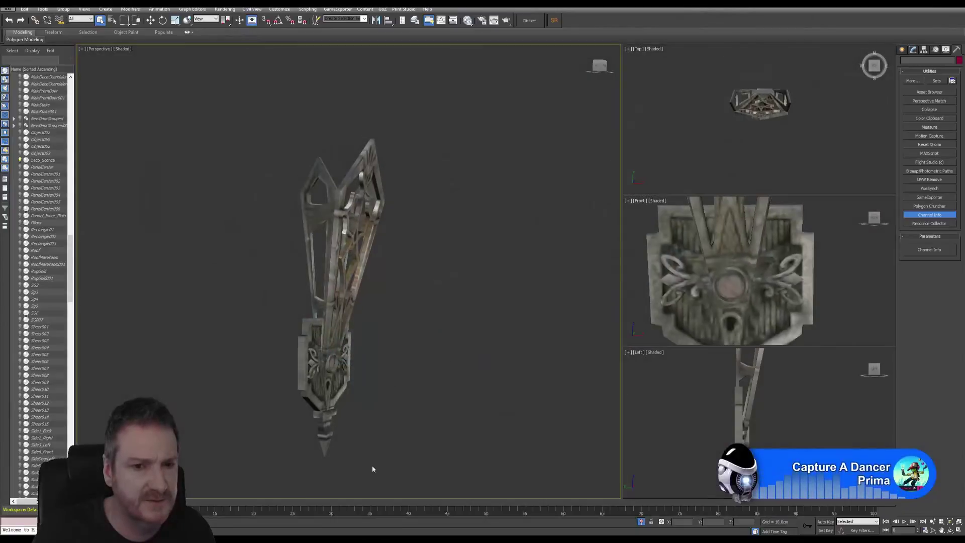
{"action": "left_click", "coordinate": [468, 20]}
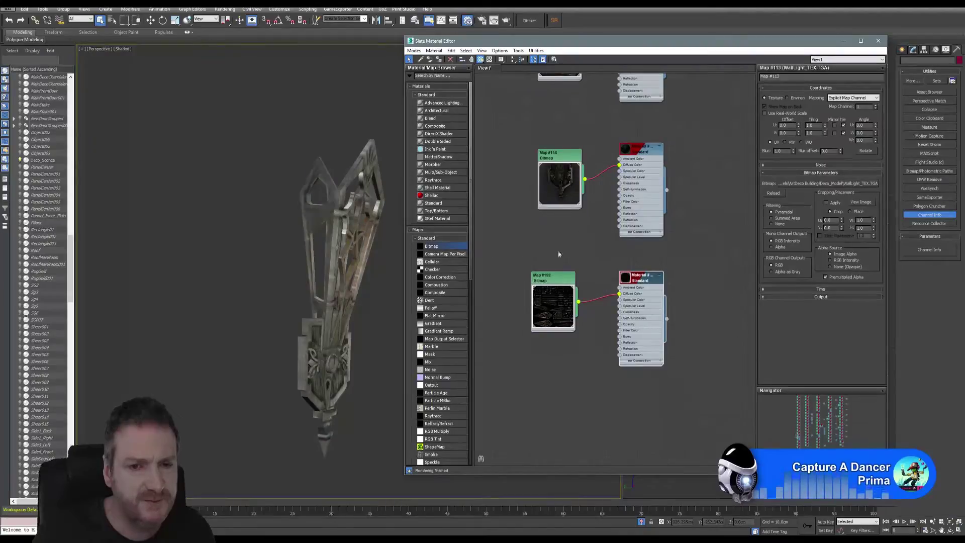
Replace the sconce material's diffuse bitmap with Deco_Sconce_Painted.tga from the Deco_Model folder and close the Slate Material Editor.
{"action": "double_click", "coordinate": [556, 287]}
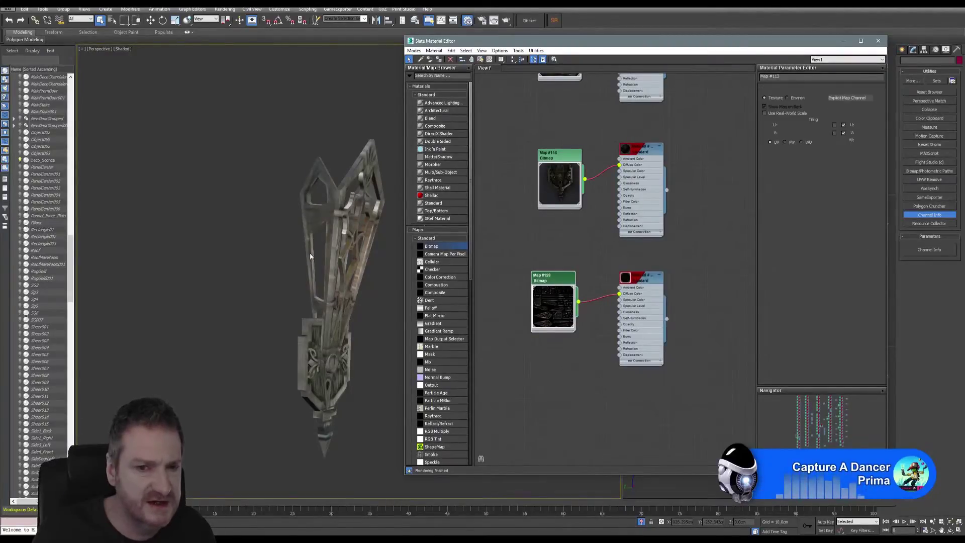
{"action": "left_click", "coordinate": [829, 184]}
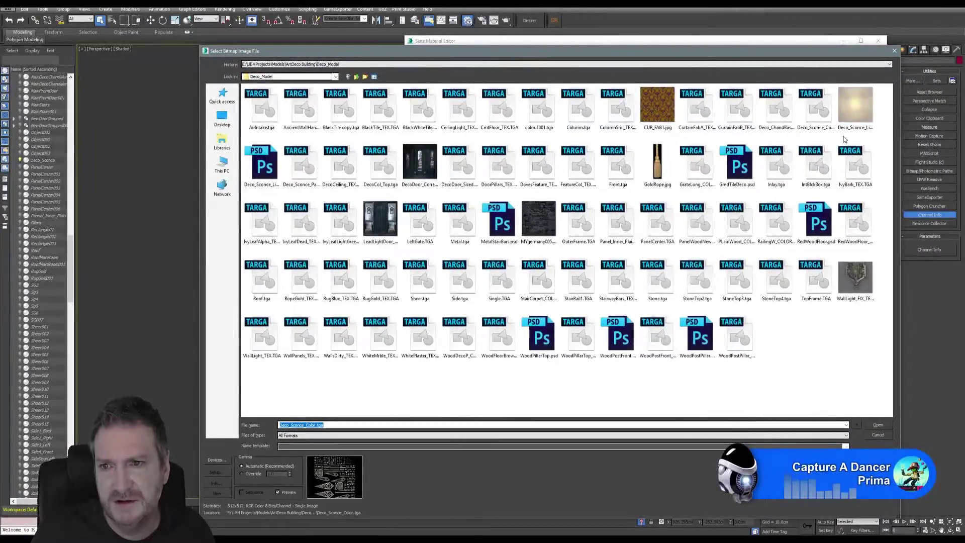
{"action": "left_click", "coordinate": [304, 166]}
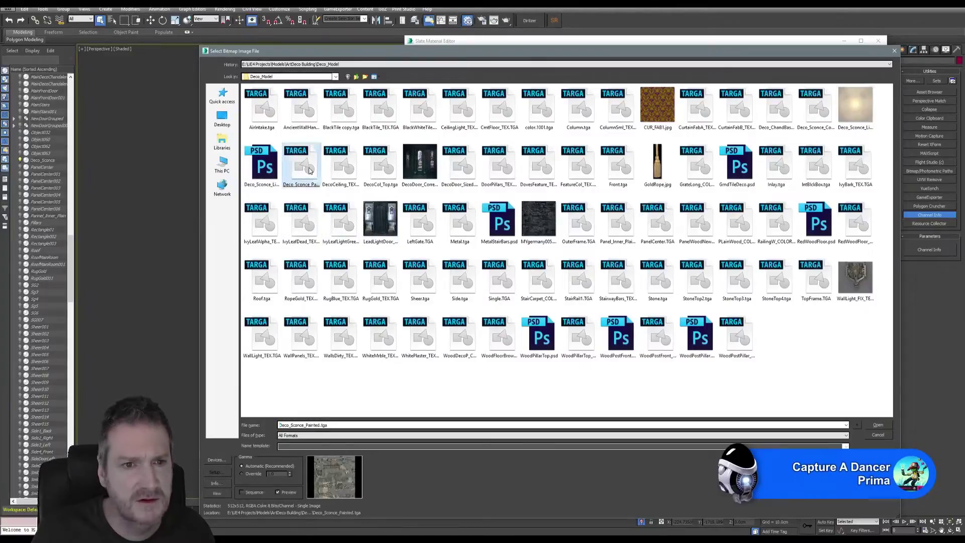
{"action": "key", "text": "Return"}
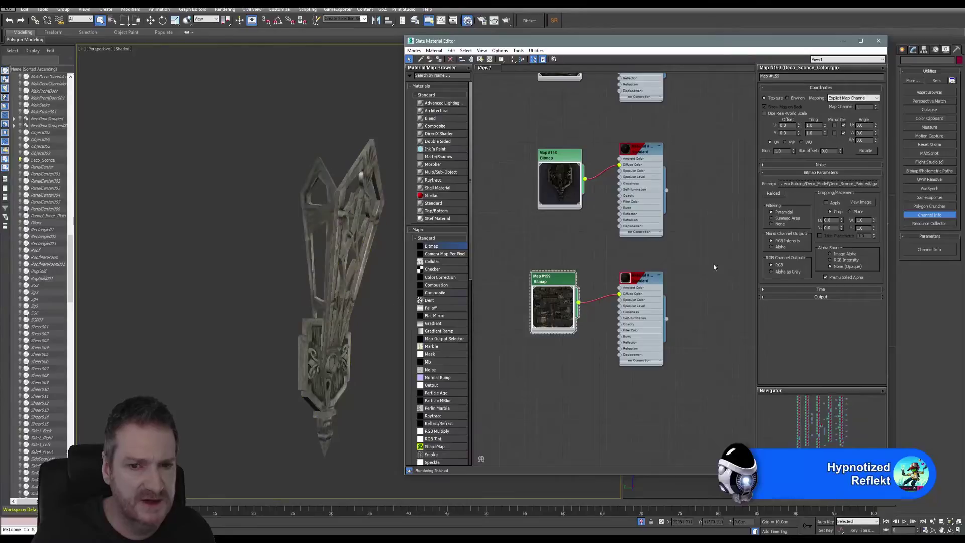
{"action": "left_click", "coordinate": [879, 41]}
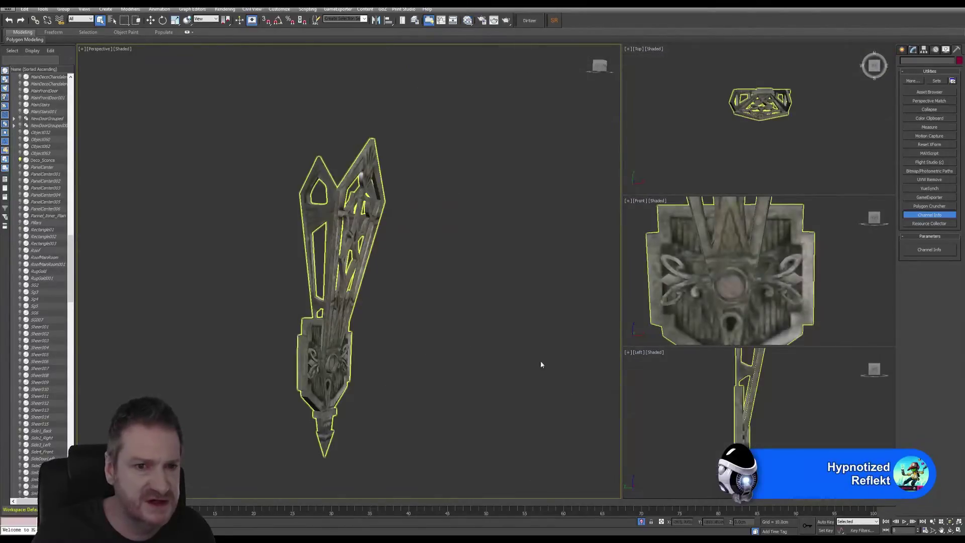
Examine the painted texture on the sconce from several angles in perspective and in an enlarged front view.
{"action": "left_click", "coordinate": [951, 531]}
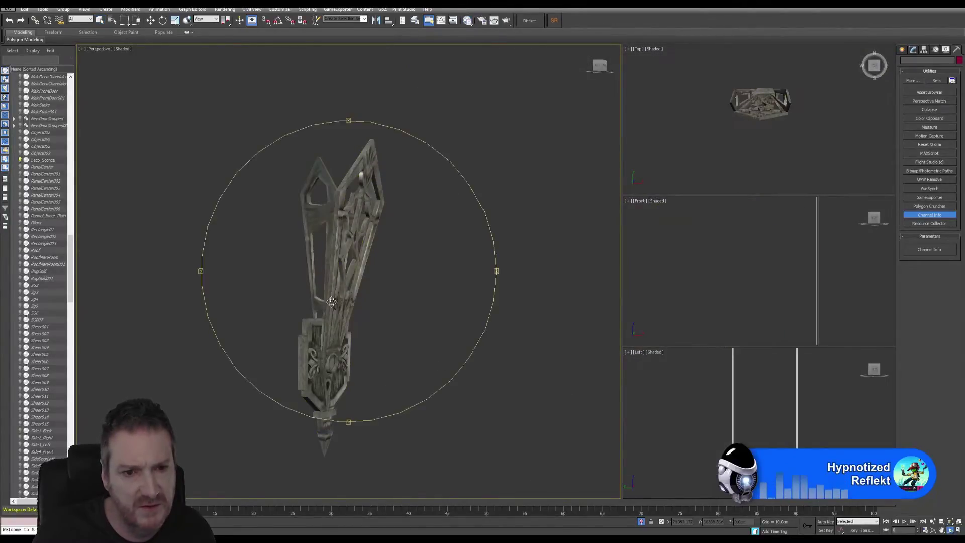
{"action": "mouse_move", "coordinate": [288, 302]}
{"action": "left_mouse_down"}
{"action": "mouse_move", "coordinate": [233, 302]}
{"action": "mouse_move", "coordinate": [360, 289]}
{"action": "mouse_move", "coordinate": [372, 345]}
{"action": "mouse_move", "coordinate": [355, 367]}
{"action": "mouse_move", "coordinate": [263, 295]}
{"action": "mouse_move", "coordinate": [302, 294]}
{"action": "mouse_move", "coordinate": [252, 291]}
{"action": "mouse_move", "coordinate": [319, 294]}
{"action": "mouse_move", "coordinate": [302, 298]}
{"action": "left_mouse_up"}
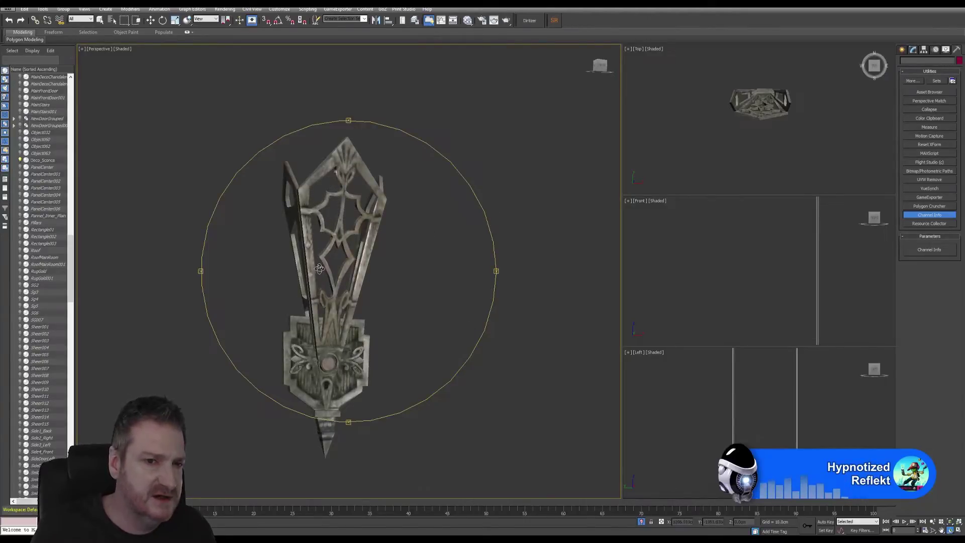
{"action": "left_click_drag", "start_coordinate": [302, 228], "coordinate": [364, 274]}
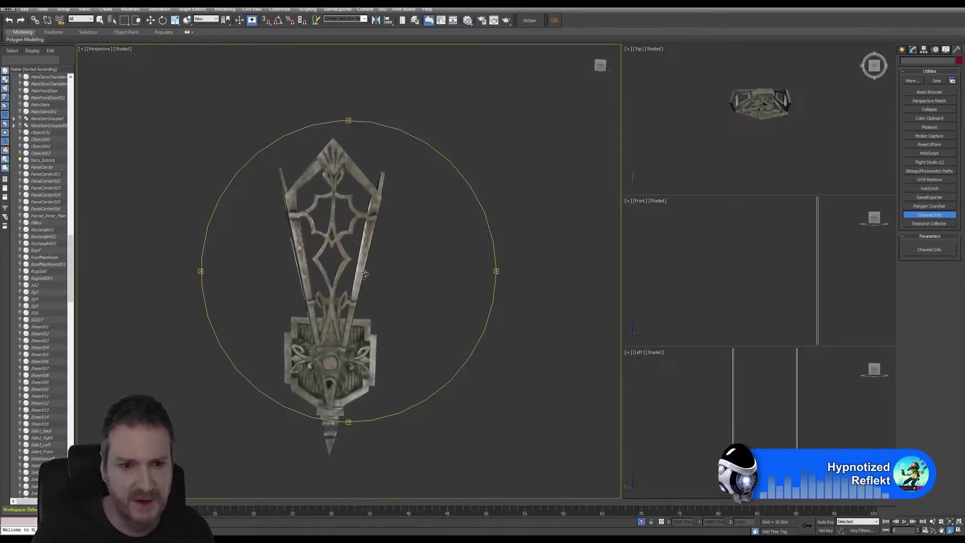
{"action": "left_click", "coordinate": [721, 271]}
{"action": "left_click_drag", "start_coordinate": [722, 271], "coordinate": [749, 275]}
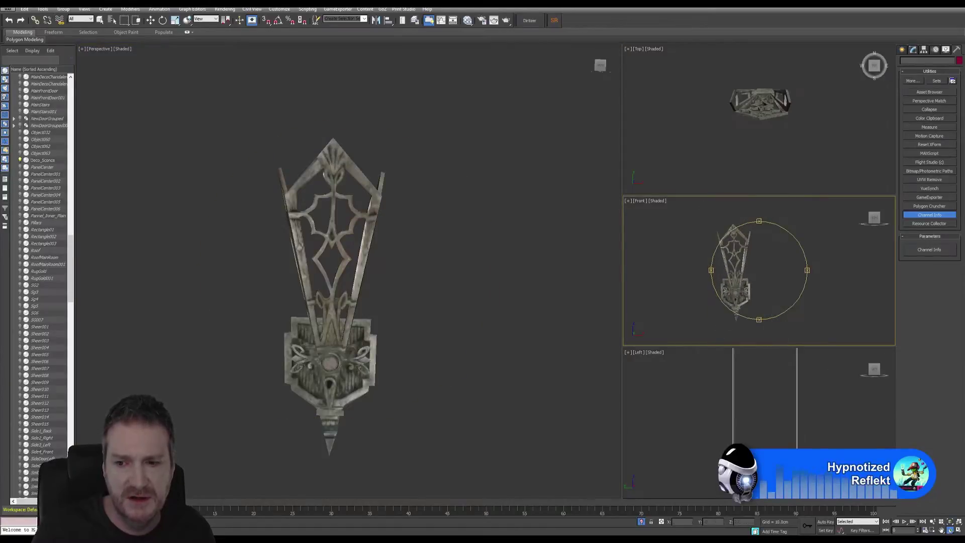
{"action": "left_click", "coordinate": [958, 530]}
{"action": "scroll", "coordinate": [490, 317], "scroll_direction": "up", "scroll_amount": 2}
{"action": "scroll", "coordinate": [512, 254], "scroll_direction": "up", "scroll_amount": 2}
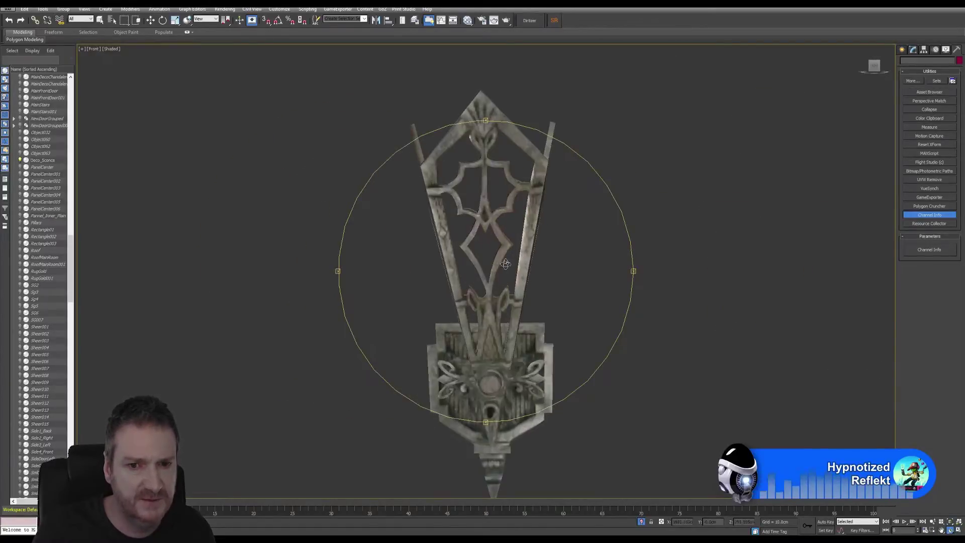
{"action": "left_click_drag", "start_coordinate": [506, 263], "coordinate": [501, 262]}
Draw a closed five-point Line spline in the front view, tracing the outer frame of the sconce's front panel.
{"action": "left_click", "coordinate": [903, 50]}
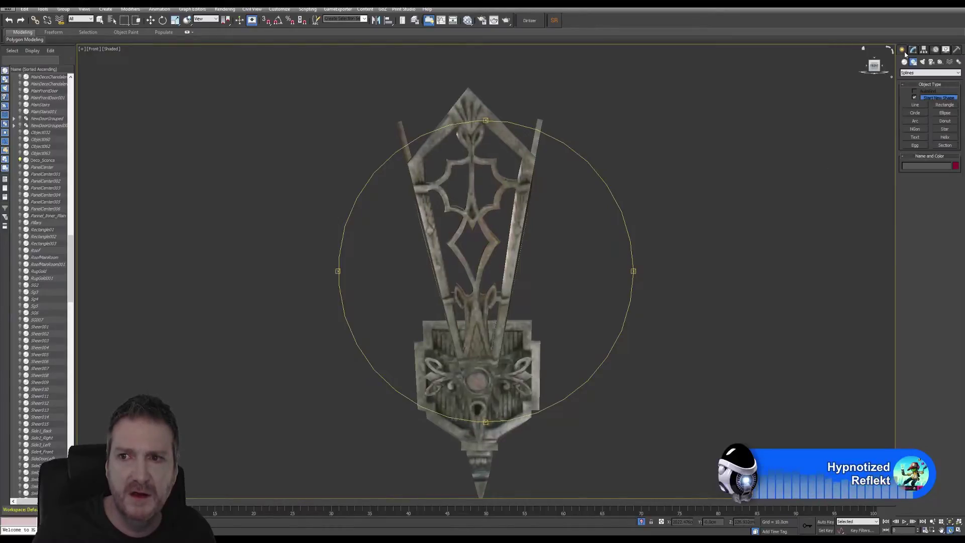
{"action": "left_click", "coordinate": [916, 105]}
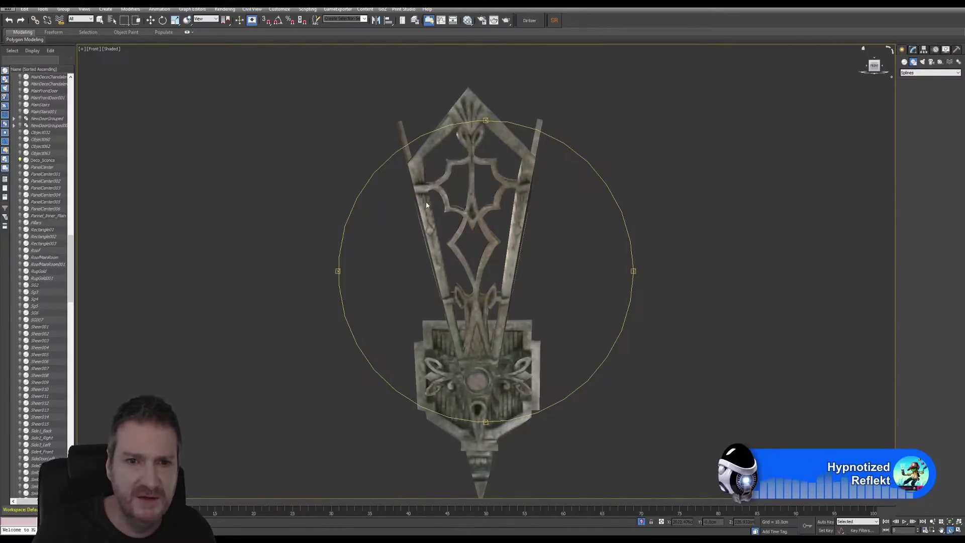
{"action": "left_click", "coordinate": [412, 164]}
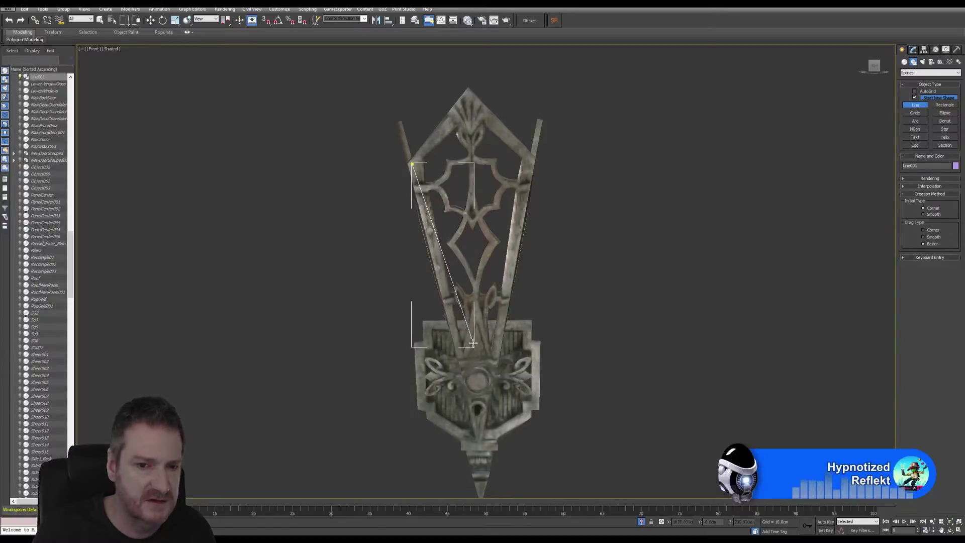
{"action": "left_click", "coordinate": [465, 372]}
{"action": "left_click", "coordinate": [494, 372]}
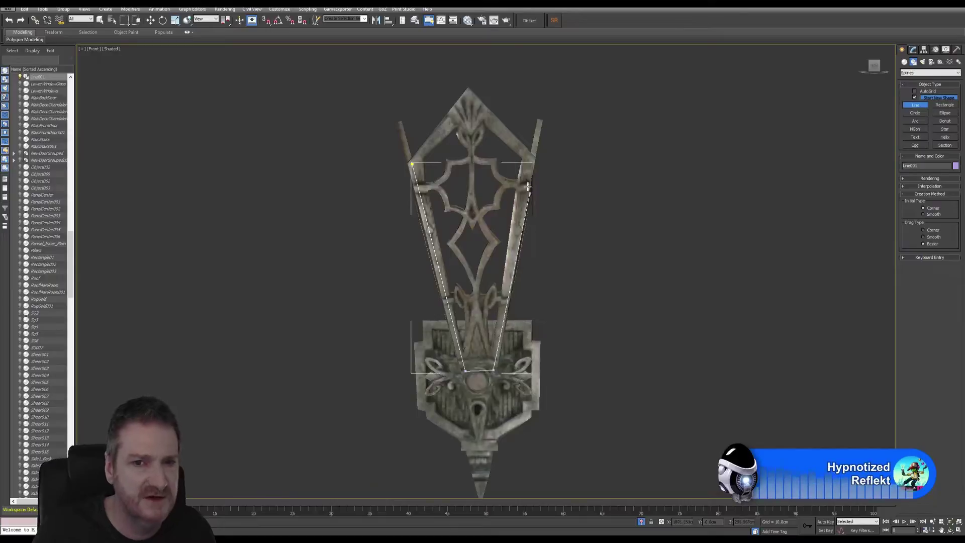
{"action": "left_click", "coordinate": [529, 156]}
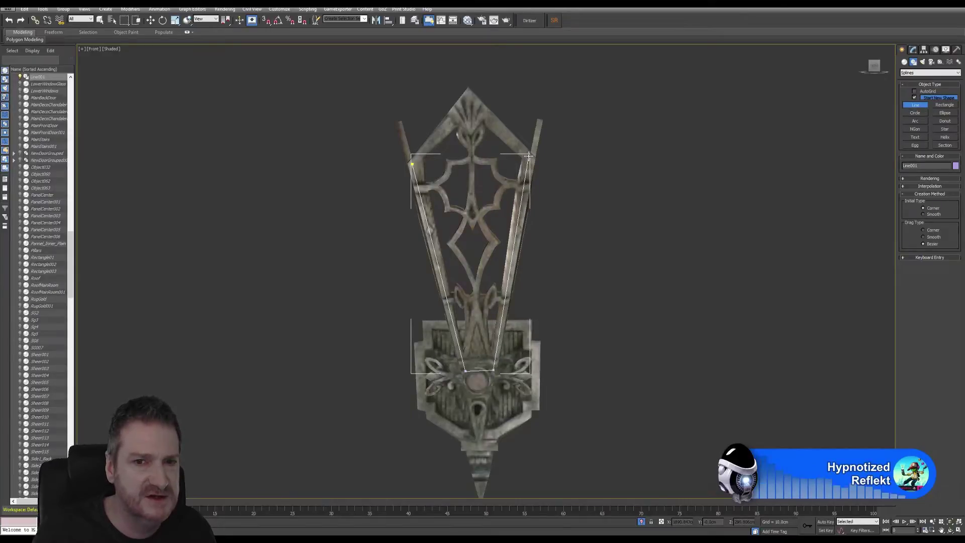
{"action": "left_click", "coordinate": [471, 105]}
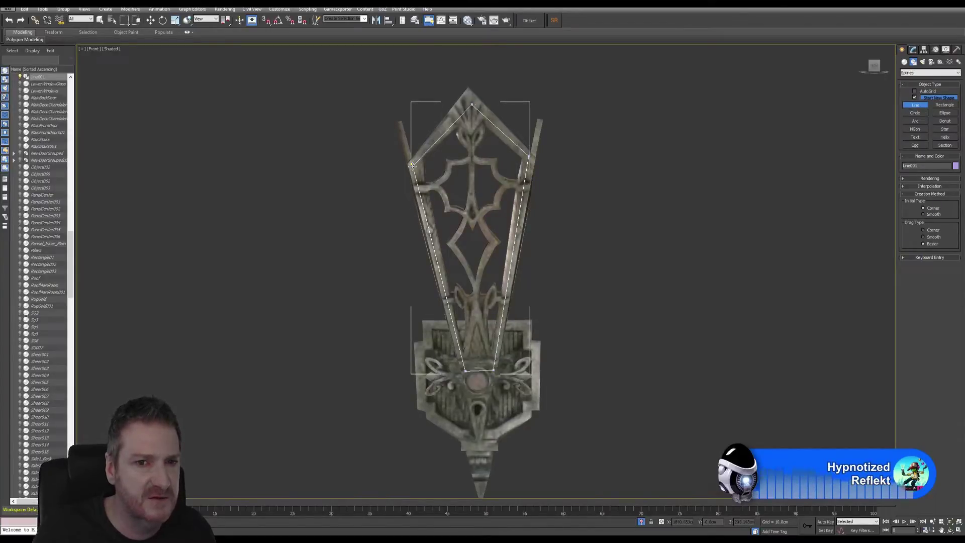
{"action": "left_click", "coordinate": [412, 166]}
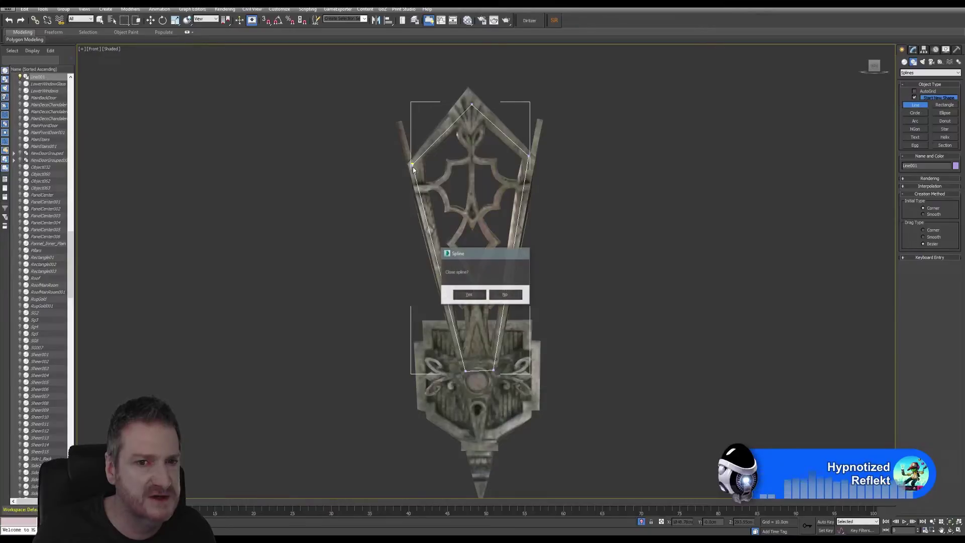
{"action": "left_click", "coordinate": [479, 297]}
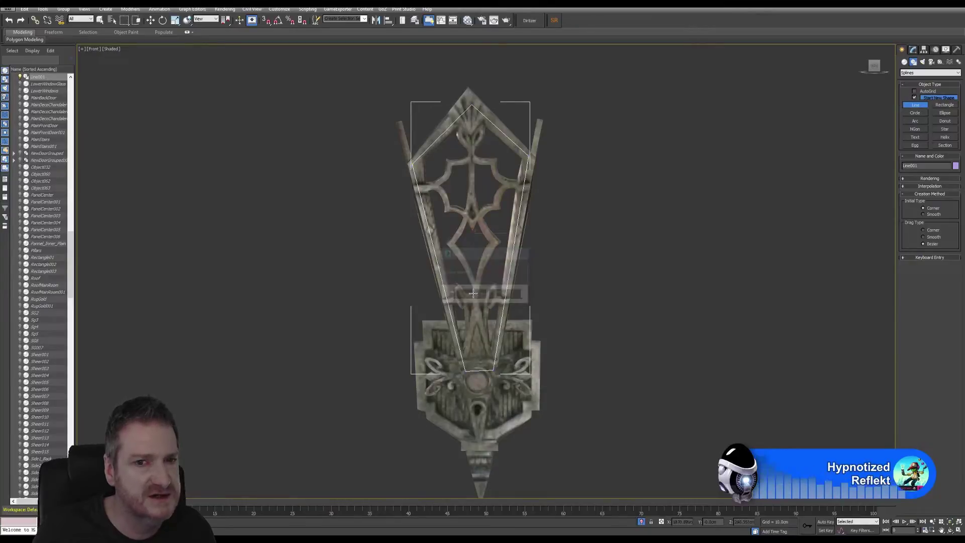
Extrude the five-sided outline into a thin solid panel using the Extrude modifier.
{"action": "left_click", "coordinate": [959, 531]}
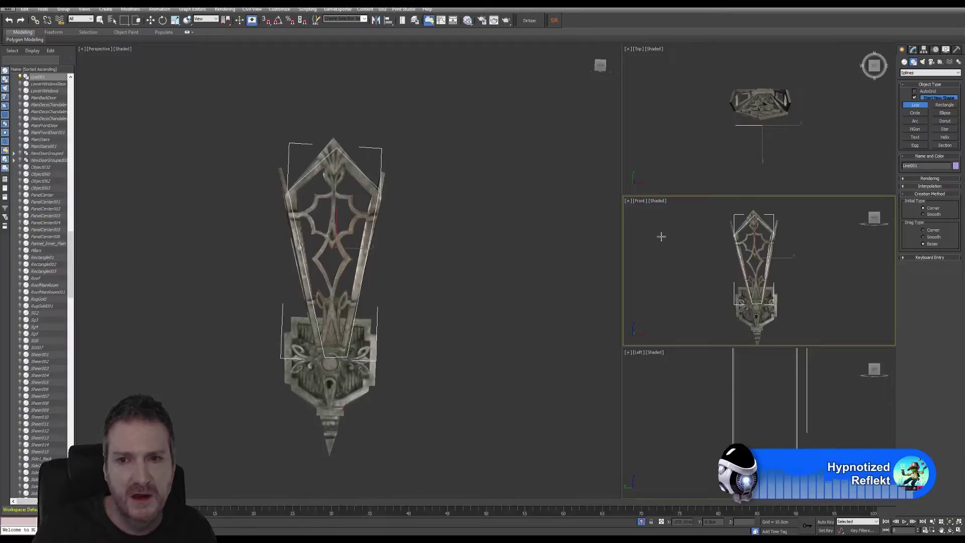
{"action": "middle_click_drag", "start_coordinate": [840, 395], "coordinate": [813, 423]}
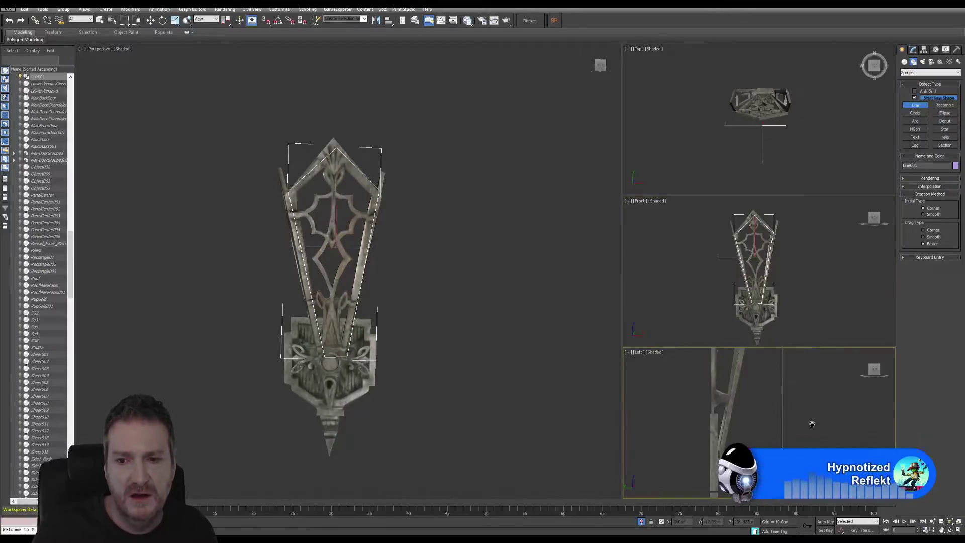
{"action": "left_click", "coordinate": [914, 51]}
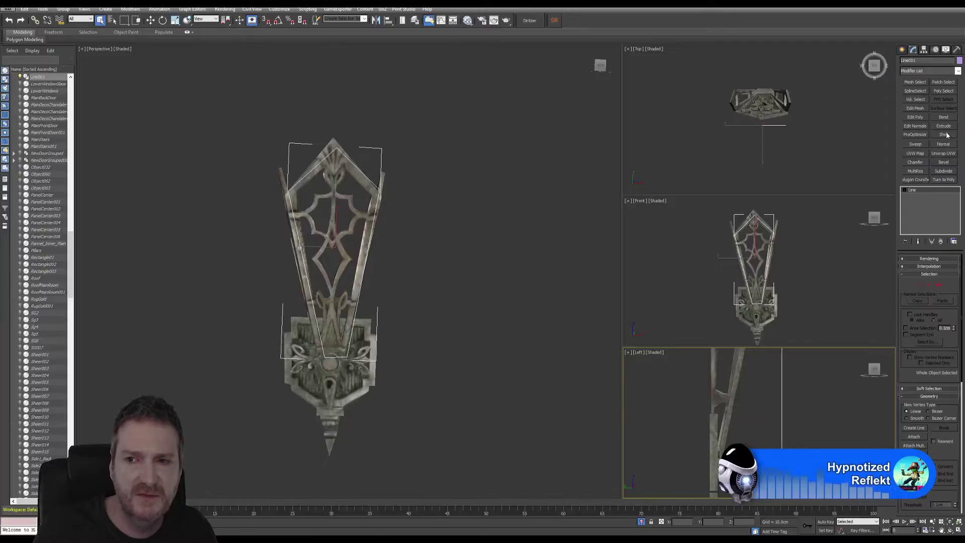
{"action": "left_click", "coordinate": [944, 126]}
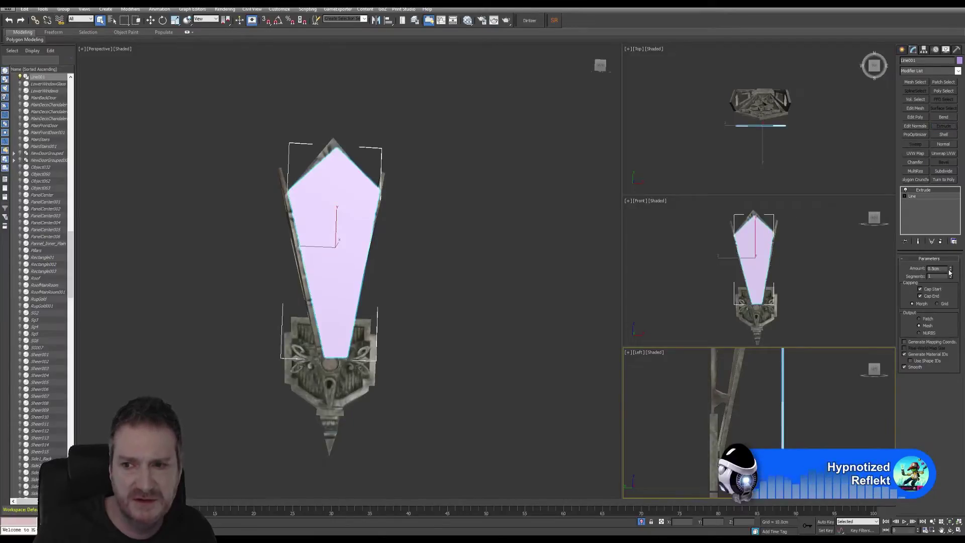
{"action": "key", "text": "z"}
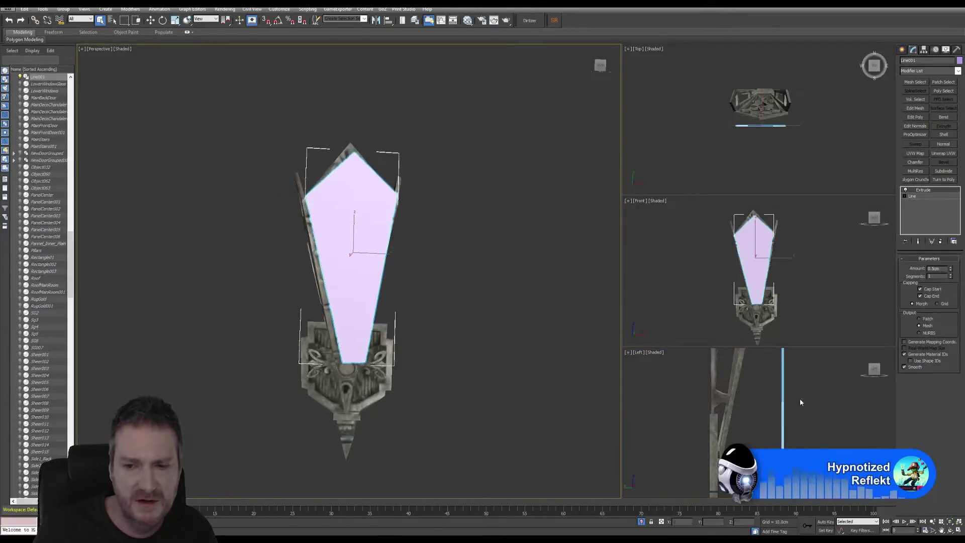
Set the Extrude amount of the sconce's front glass pane to 0.2 cm.
{"action": "left_click", "coordinate": [950, 531]}
{"action": "left_click_drag", "start_coordinate": [352, 282], "coordinate": [431, 308]}
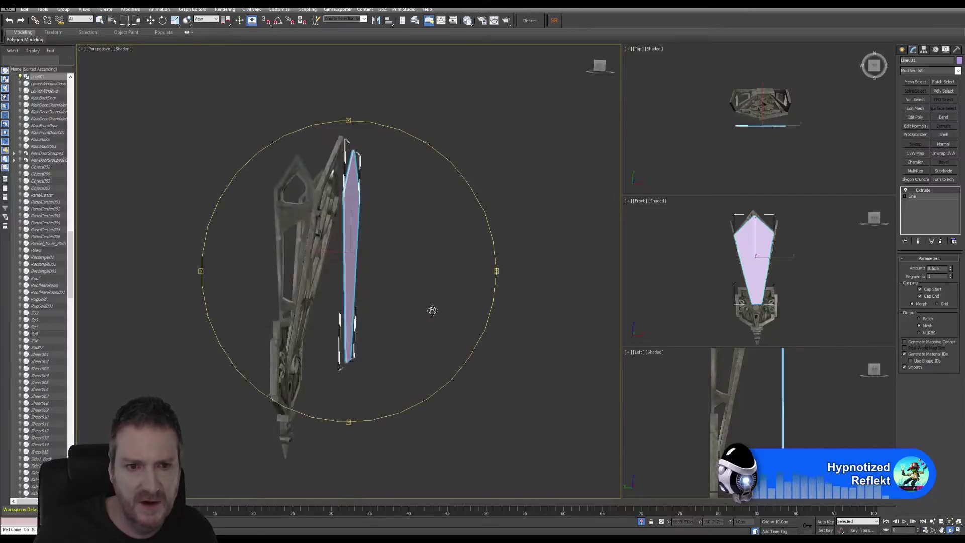
{"action": "left_click_drag", "start_coordinate": [339, 184], "coordinate": [338, 191]}
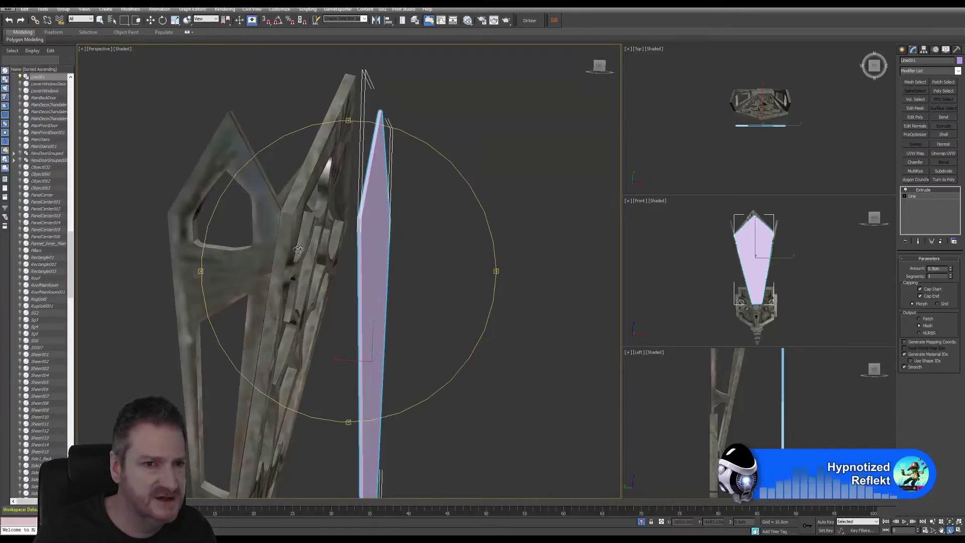
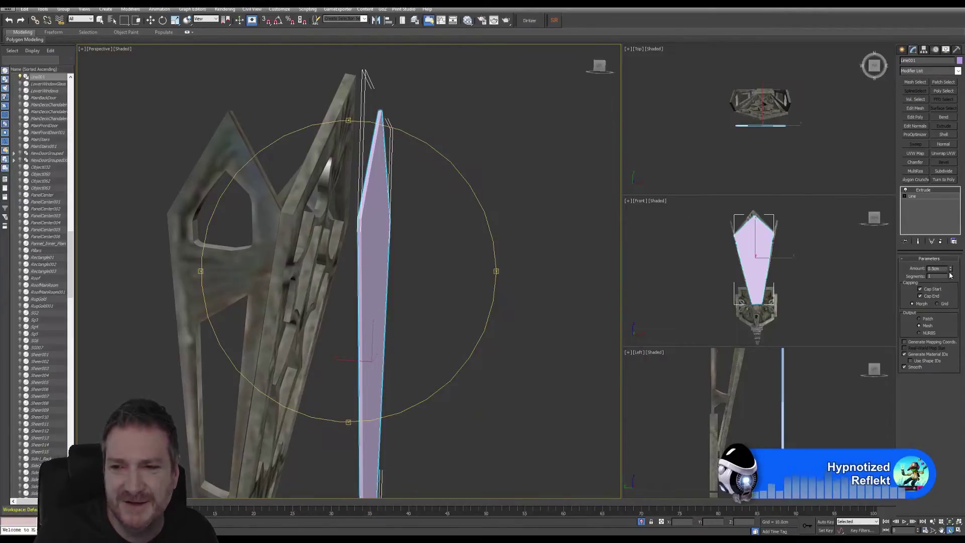
{"action": "left_click_drag", "start_coordinate": [949, 272], "coordinate": [952, 273]}
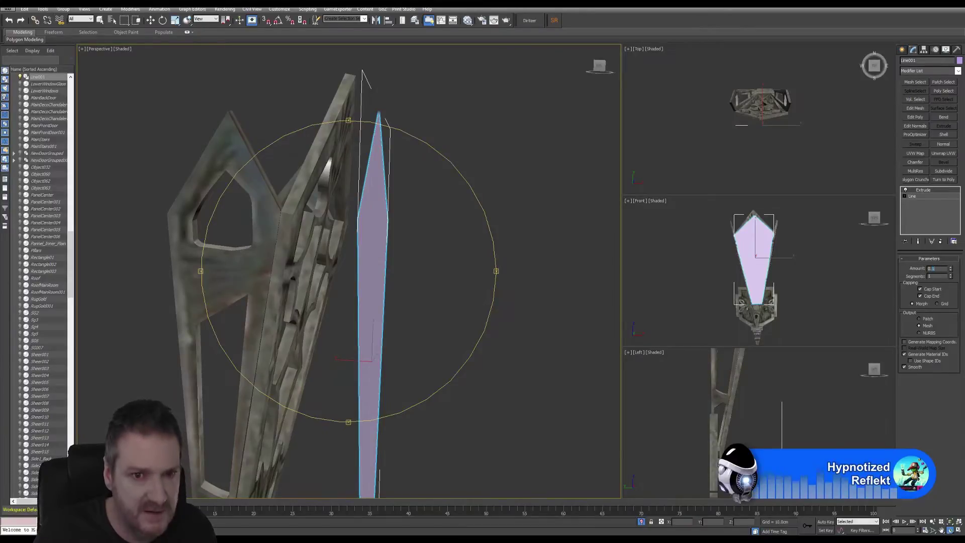
{"action": "key", "text": "Return"}
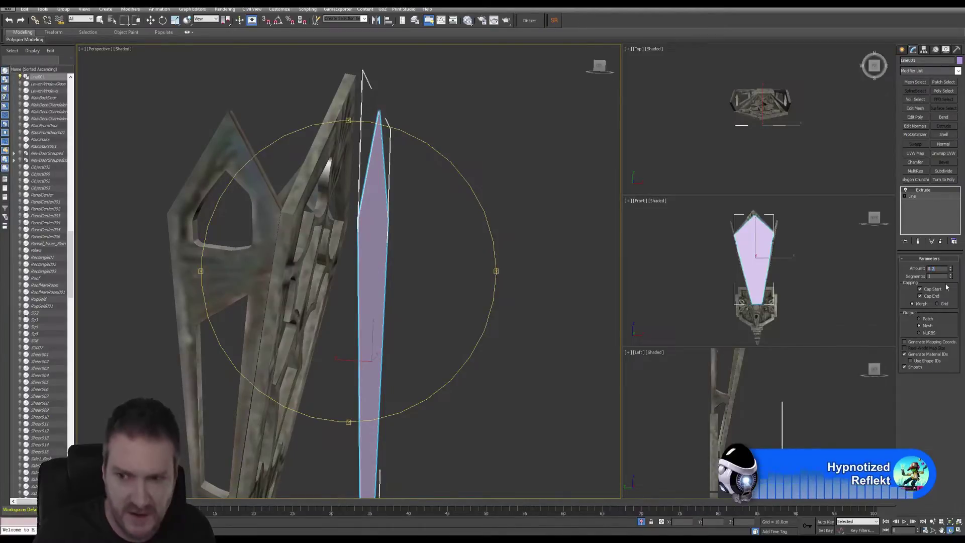
{"action": "key", "text": "Return"}
{"action": "scroll", "coordinate": [379, 145], "scroll_direction": "up", "scroll_amount": 4}
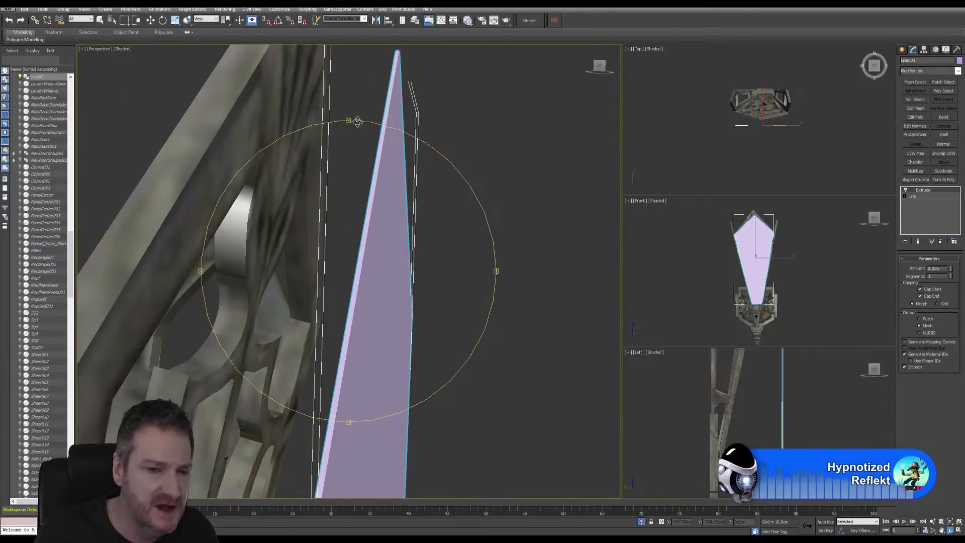
{"action": "scroll", "coordinate": [359, 282], "scroll_direction": "down", "scroll_amount": 5}
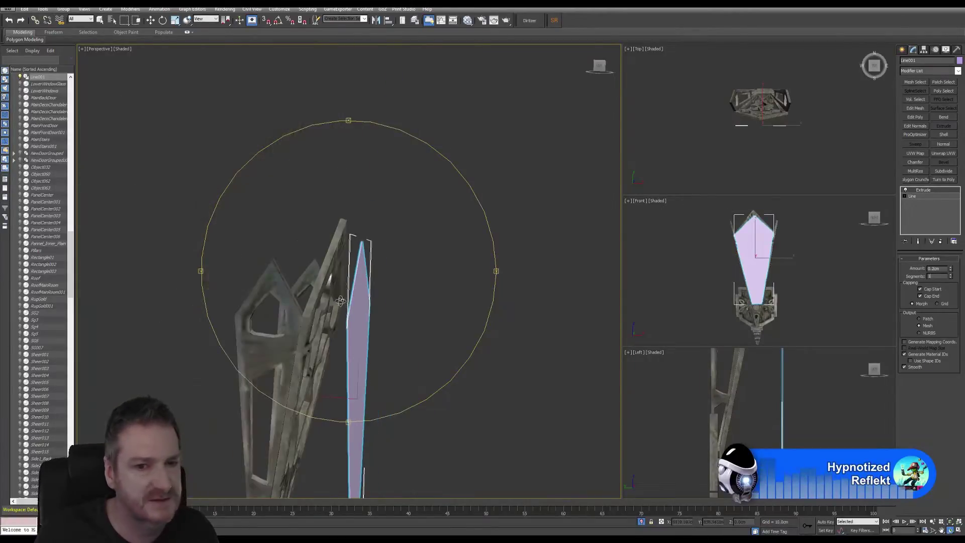
{"action": "middle_click_drag", "start_coordinate": [341, 286], "coordinate": [330, 195]}
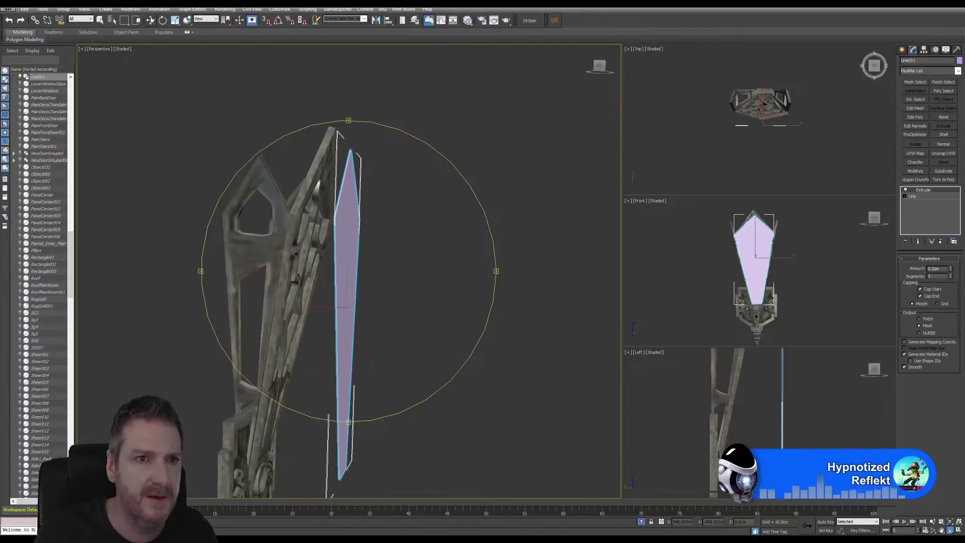
Rotate the front glass pane in the Left view to match the slope of the sconce's front frame and move it into that frame.
{"action": "key", "text": "w"}
{"action": "middle_click_drag", "start_coordinate": [798, 384], "coordinate": [788, 386]}
{"action": "key", "text": "alt+w"}
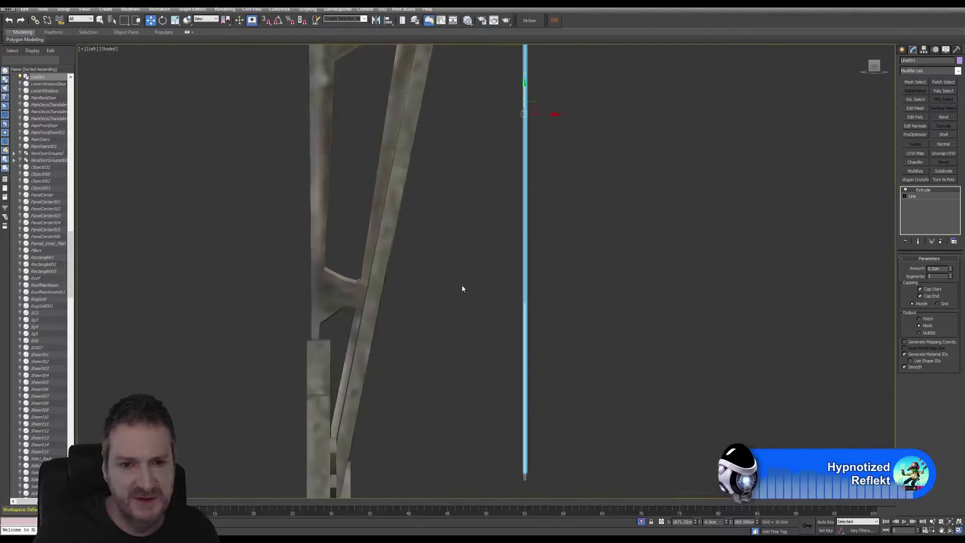
{"action": "scroll", "coordinate": [461, 287], "scroll_direction": "down", "scroll_amount": 3}
{"action": "middle_click_drag", "start_coordinate": [439, 317], "coordinate": [384, 349]}
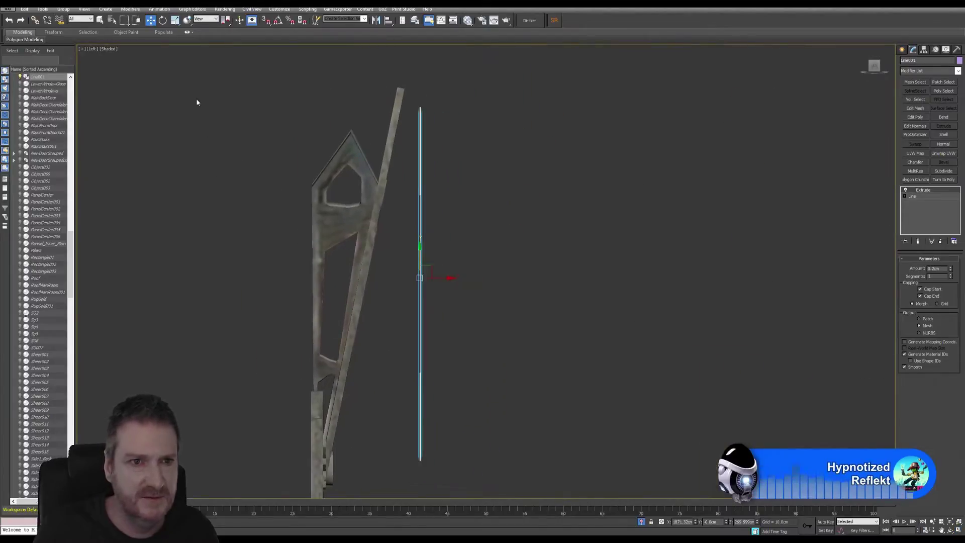
{"action": "left_click", "coordinate": [161, 22]}
{"action": "left_click_drag", "start_coordinate": [442, 262], "coordinate": [390, 276]}
{"action": "left_click", "coordinate": [151, 20]}
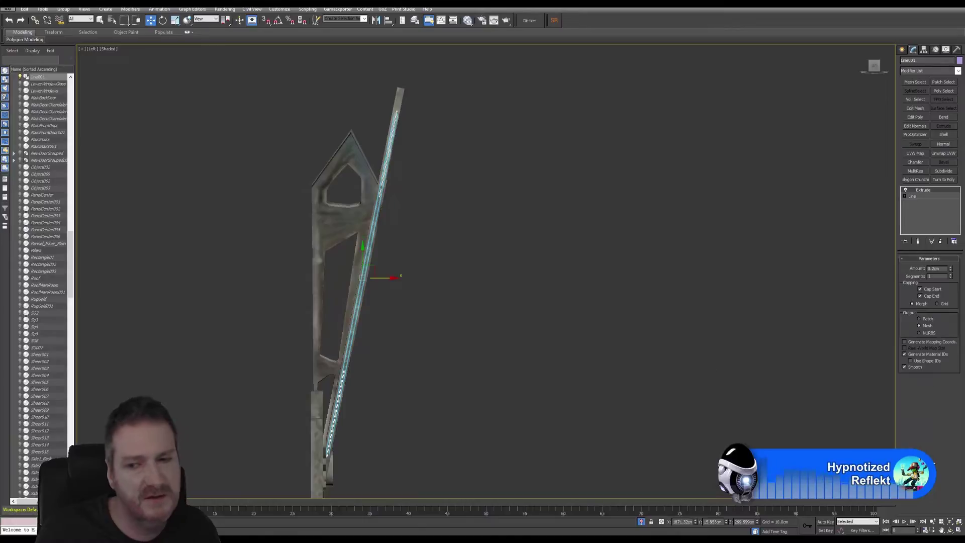
{"action": "left_click", "coordinate": [959, 530]}
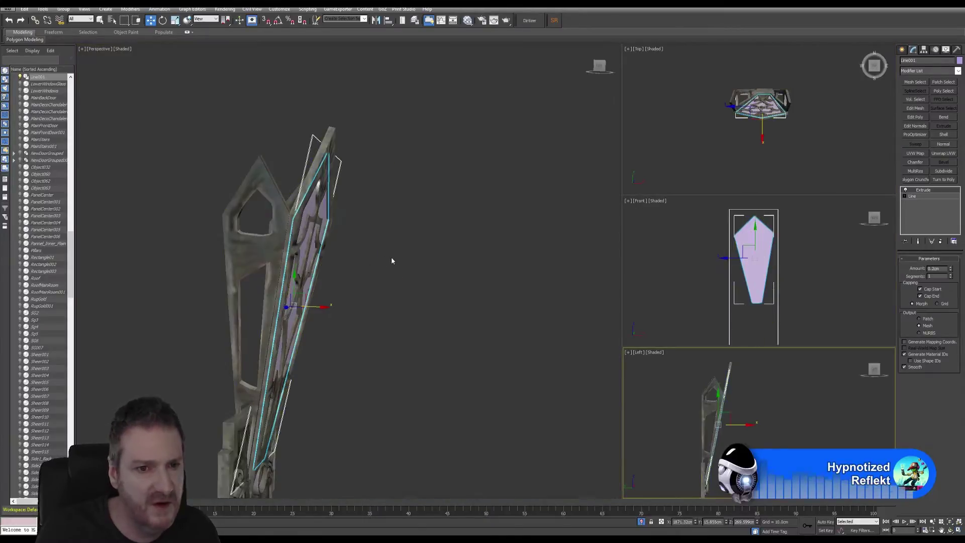
{"action": "left_click", "coordinate": [950, 531]}
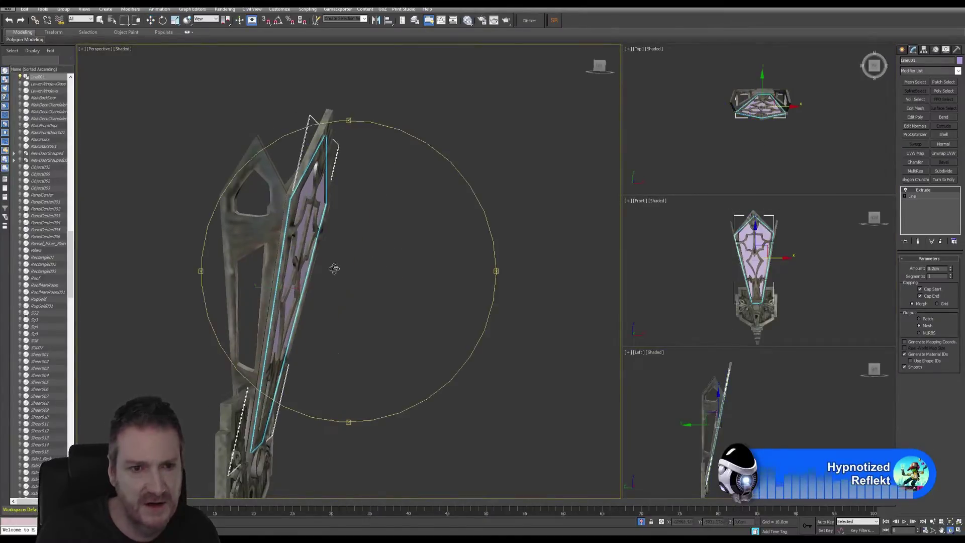
{"action": "left_click_drag", "start_coordinate": [352, 276], "coordinate": [411, 285]}
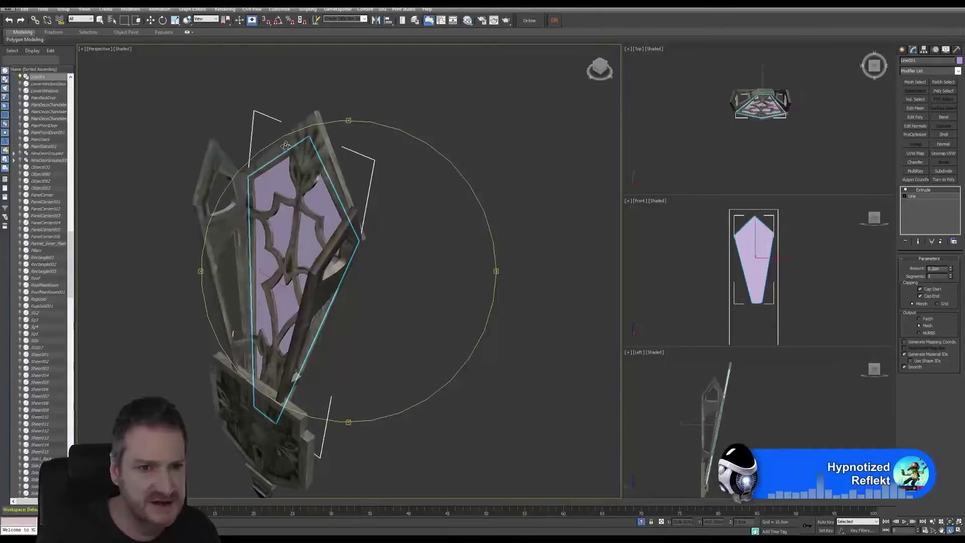
{"action": "left_click_drag", "start_coordinate": [265, 171], "coordinate": [372, 274]}
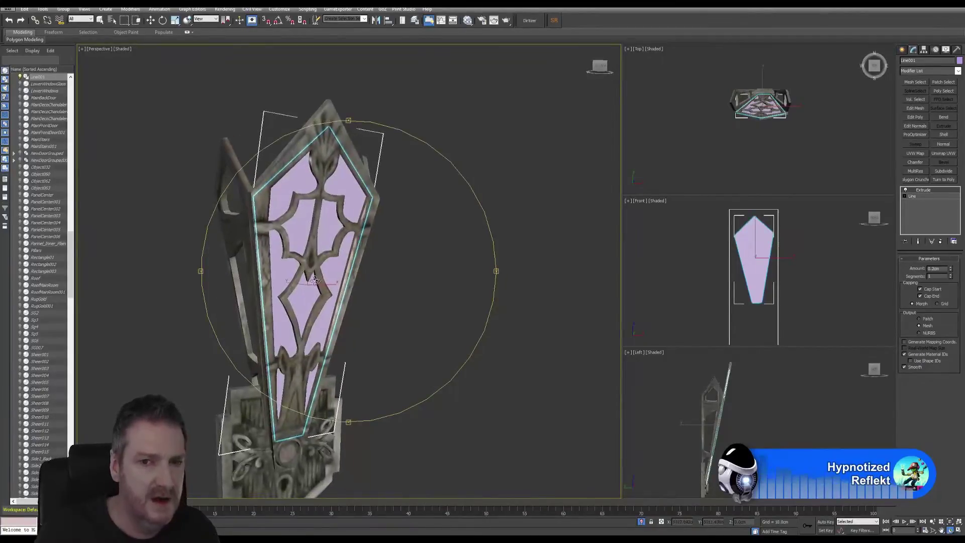
Draw a closed straight-segment Line in the Left view, tracing the outline of the sconce's pointed side frame.
{"action": "key", "text": "w"}
{"action": "right_click", "coordinate": [772, 430]}
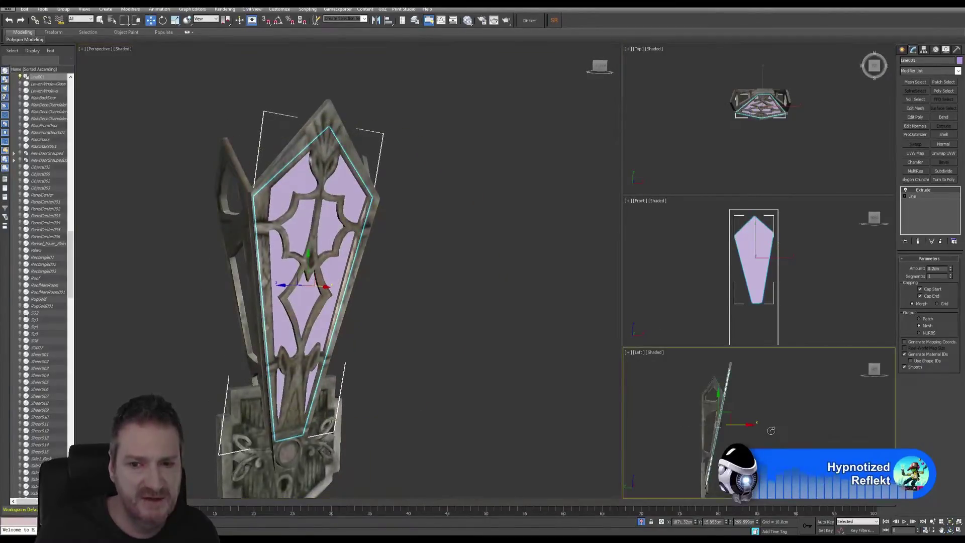
{"action": "left_click", "coordinate": [955, 528]}
{"action": "middle_click_drag", "start_coordinate": [468, 304], "coordinate": [573, 277]}
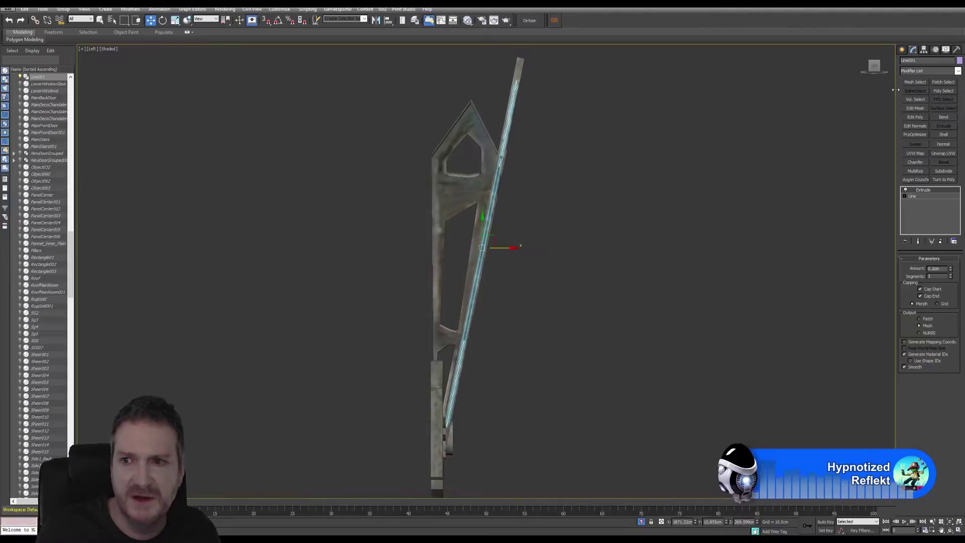
{"action": "left_click", "coordinate": [902, 50]}
{"action": "left_click", "coordinate": [916, 104]}
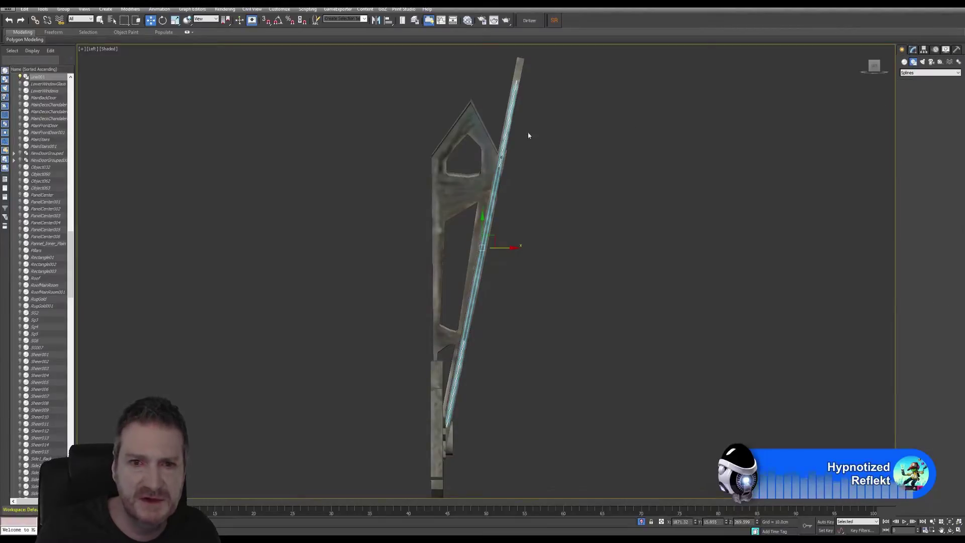
{"action": "left_click", "coordinate": [469, 115]}
{"action": "left_click", "coordinate": [437, 162]}
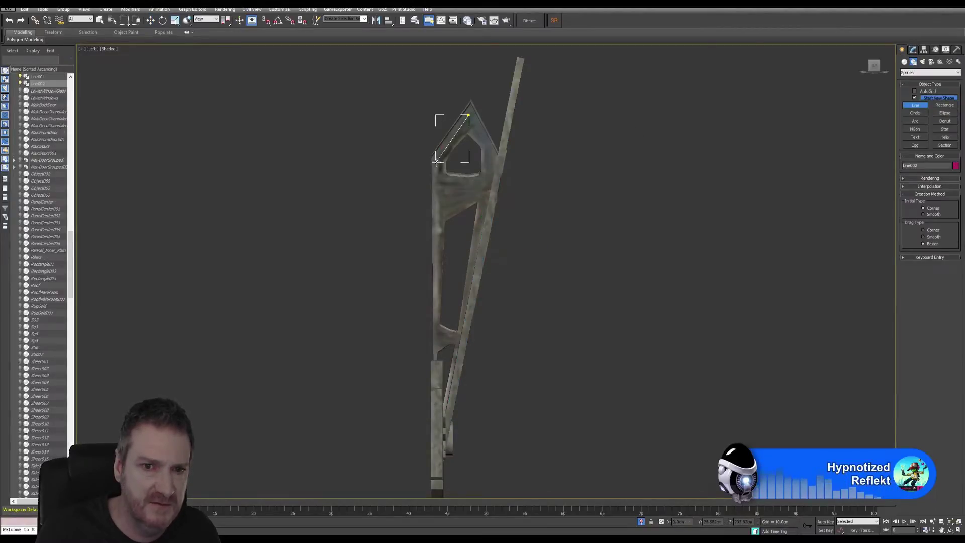
{"action": "left_click", "coordinate": [432, 383]}
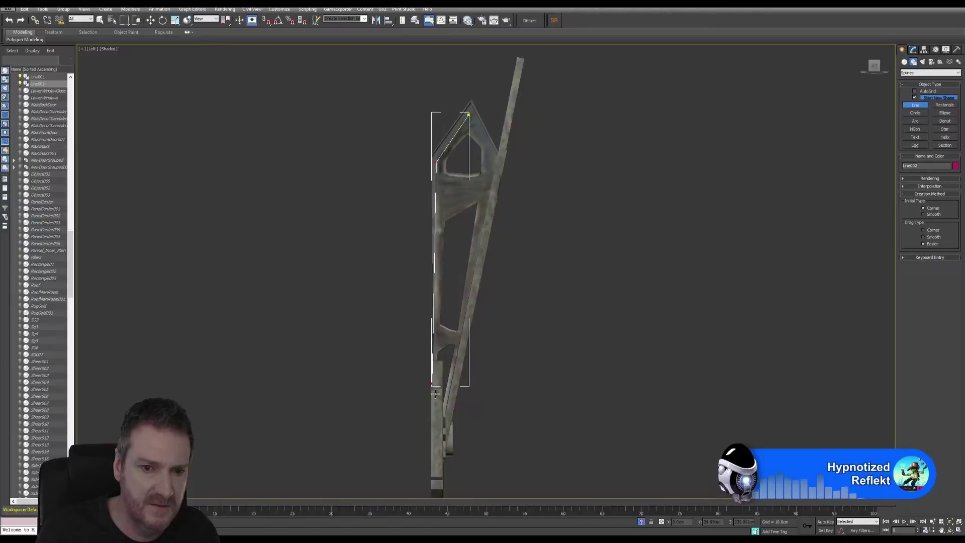
{"action": "left_click", "coordinate": [446, 431]}
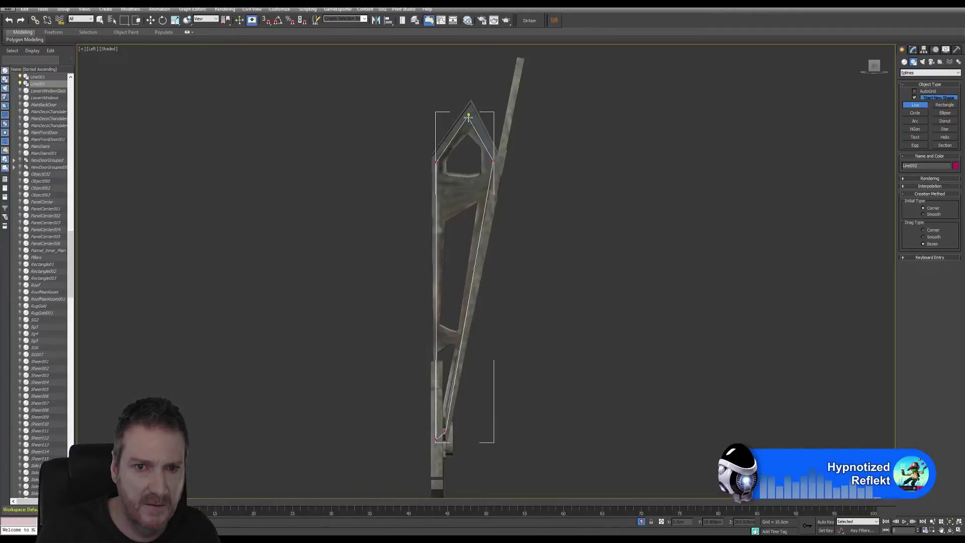
{"action": "left_click", "coordinate": [468, 115]}
{"action": "left_click", "coordinate": [468, 291]}
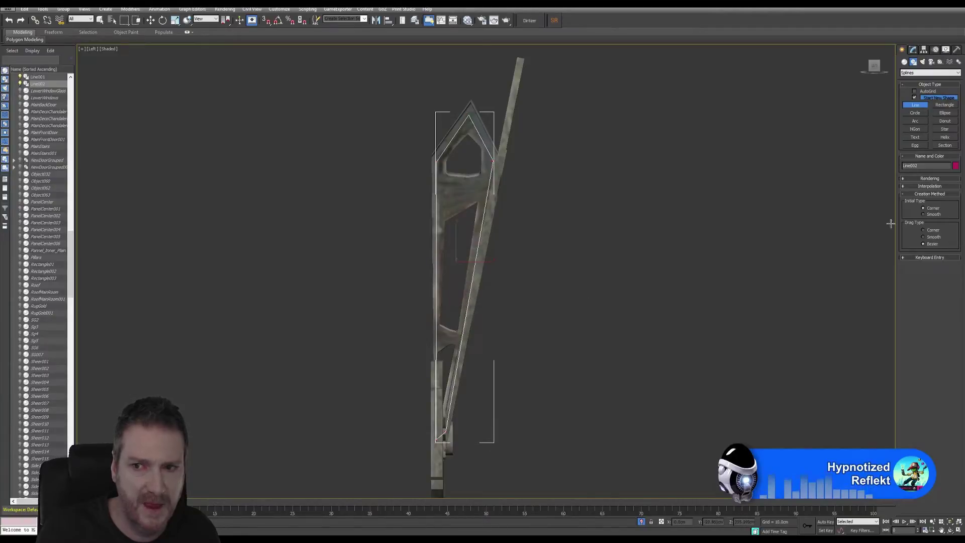
Extrude the side frame outline by 0.2 cm to make a side glass pane.
{"action": "left_click", "coordinate": [913, 50]}
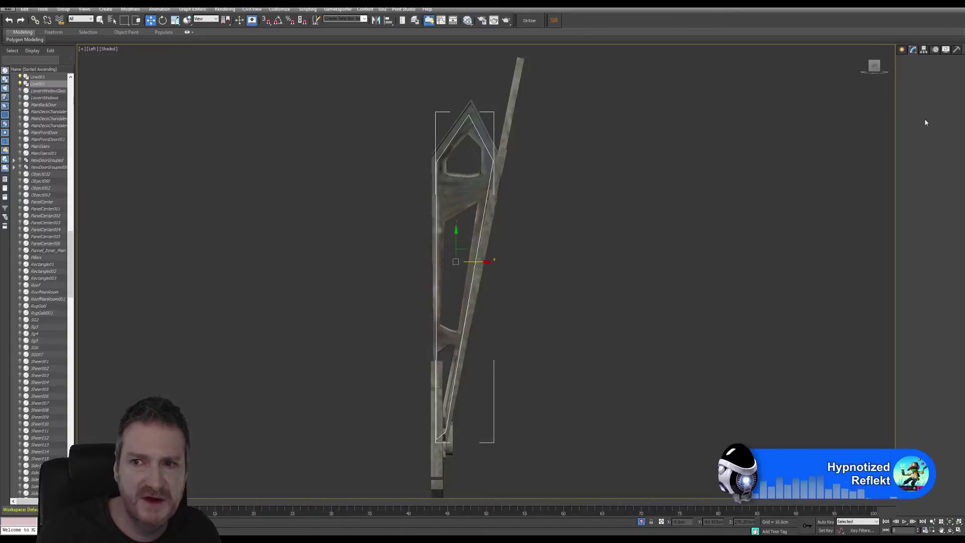
{"action": "left_click", "coordinate": [944, 125]}
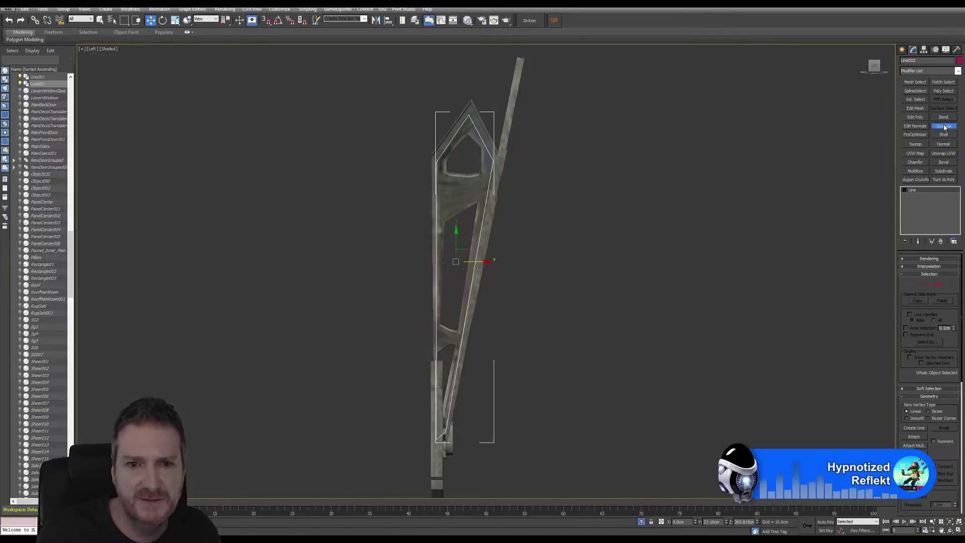
{"action": "left_click", "coordinate": [959, 531]}
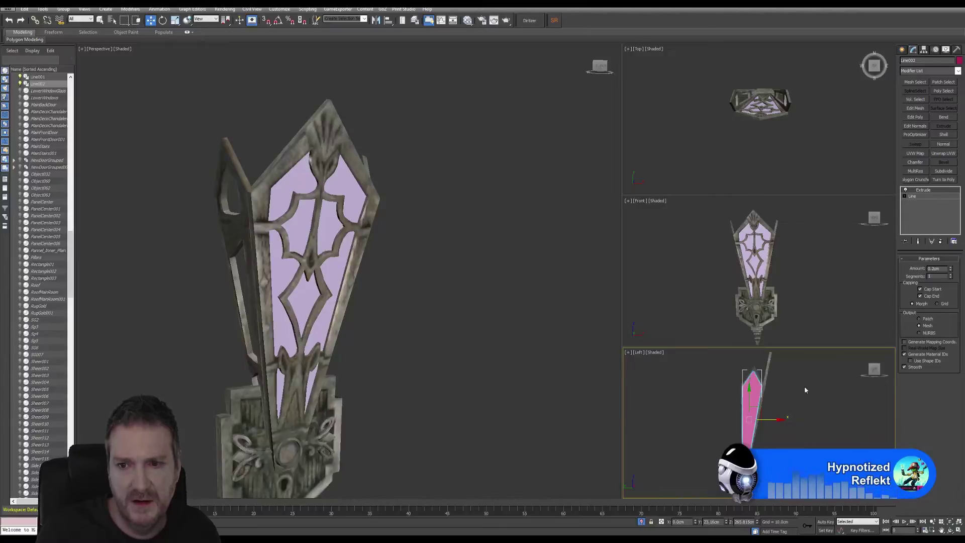
Move the new side glass pane in the Front view until it sits just outside the sconce's left side frame.
{"action": "right_click", "coordinate": [793, 286]}
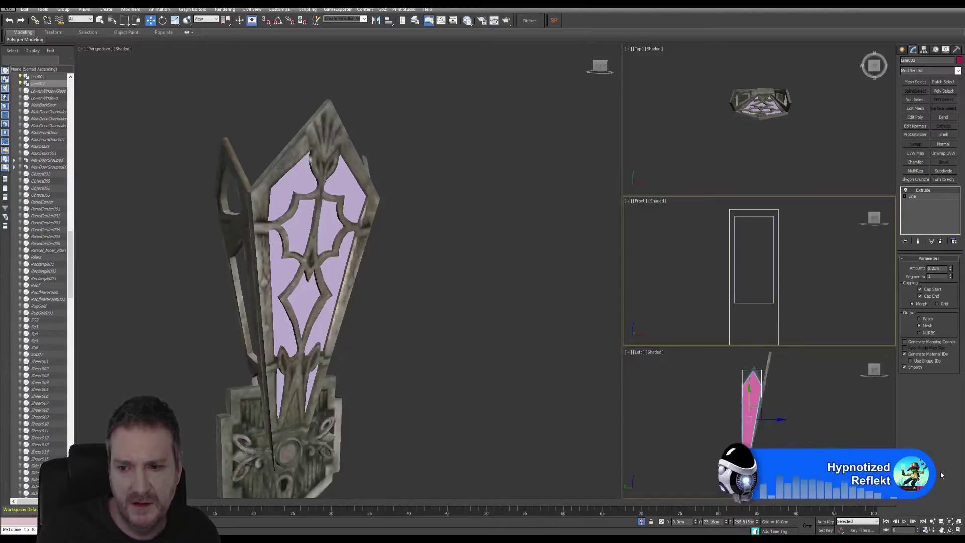
{"action": "left_click", "coordinate": [958, 522]}
{"action": "left_click", "coordinate": [959, 531]}
{"action": "scroll", "coordinate": [524, 327], "scroll_direction": "down", "scroll_amount": 5}
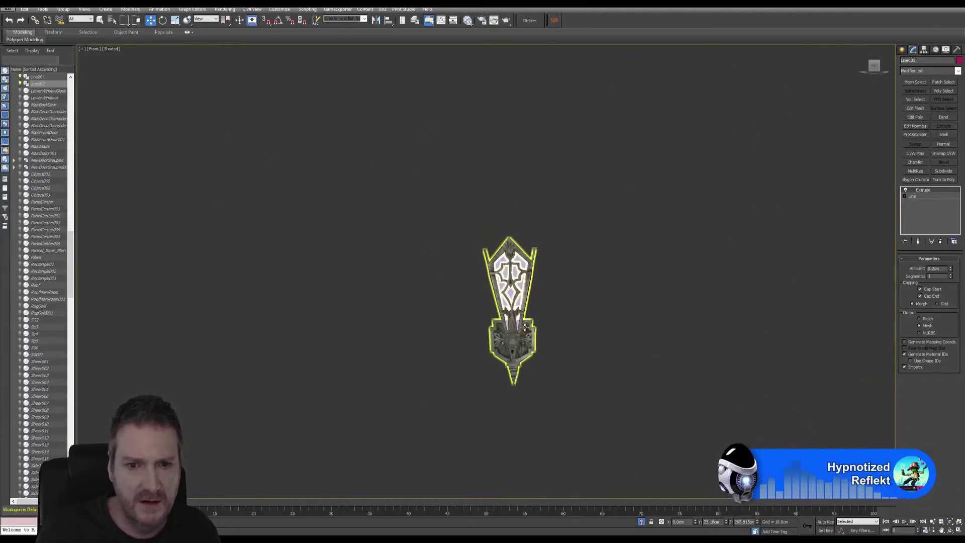
{"action": "scroll", "coordinate": [533, 347], "scroll_direction": "down", "scroll_amount": 6}
{"action": "left_click_drag", "start_coordinate": [92, 347], "coordinate": [533, 332]}
{"action": "scroll", "coordinate": [533, 332], "scroll_direction": "up", "scroll_amount": 3}
{"action": "scroll", "coordinate": [533, 347], "scroll_direction": "up", "scroll_amount": 8}
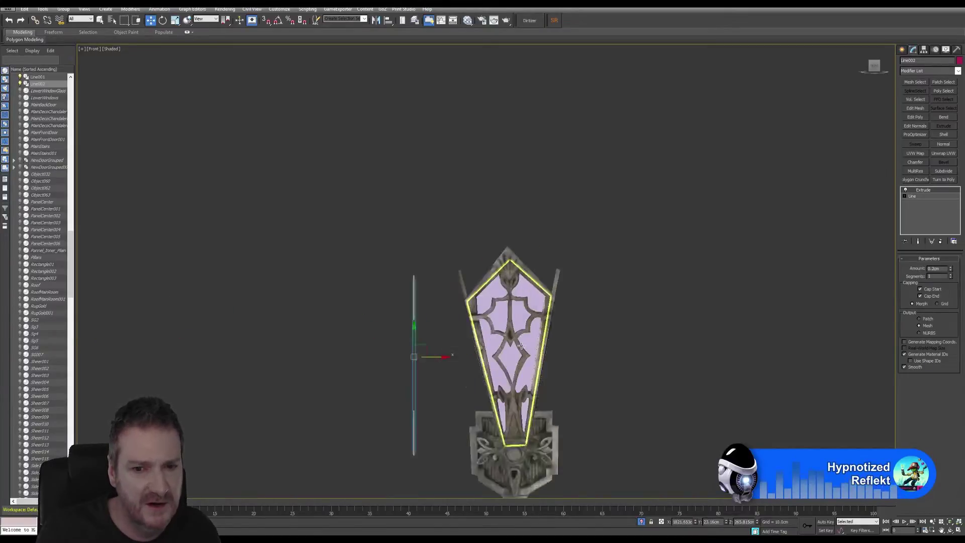
{"action": "left_click_drag", "start_coordinate": [398, 275], "coordinate": [436, 275]}
Tilt the side glass pane in the Front view to match the slanted left side frame and move it against that frame.
{"action": "key", "text": "e"}
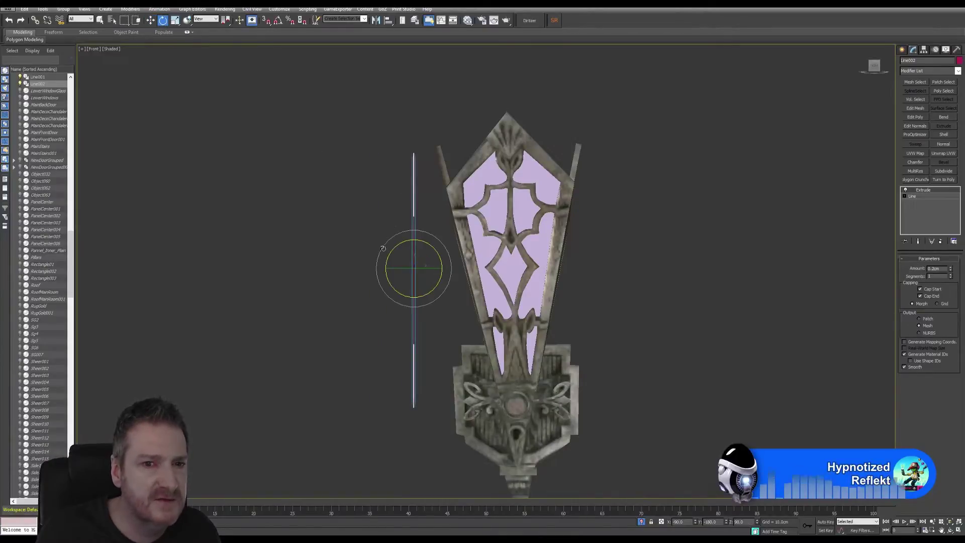
{"action": "left_click_drag", "start_coordinate": [397, 249], "coordinate": [392, 237]}
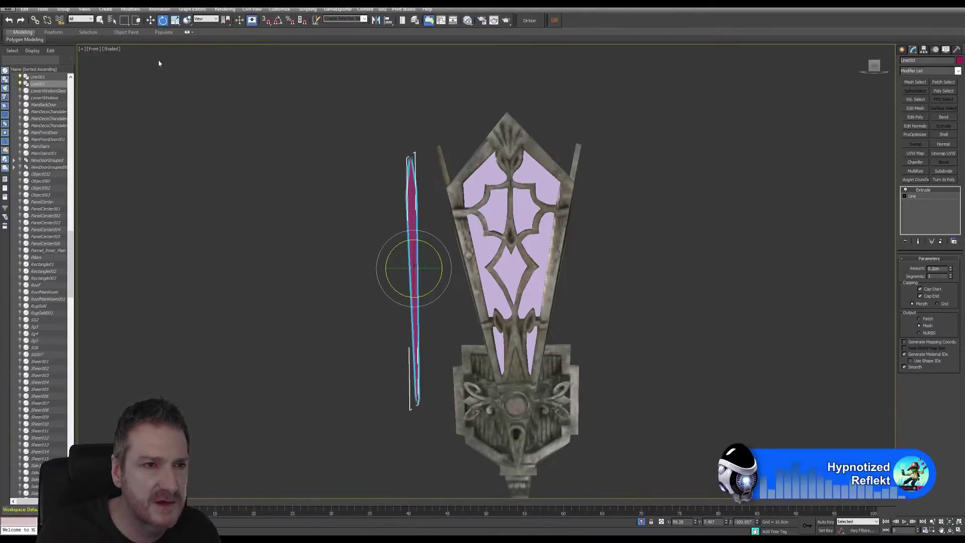
{"action": "left_click", "coordinate": [13, 23]}
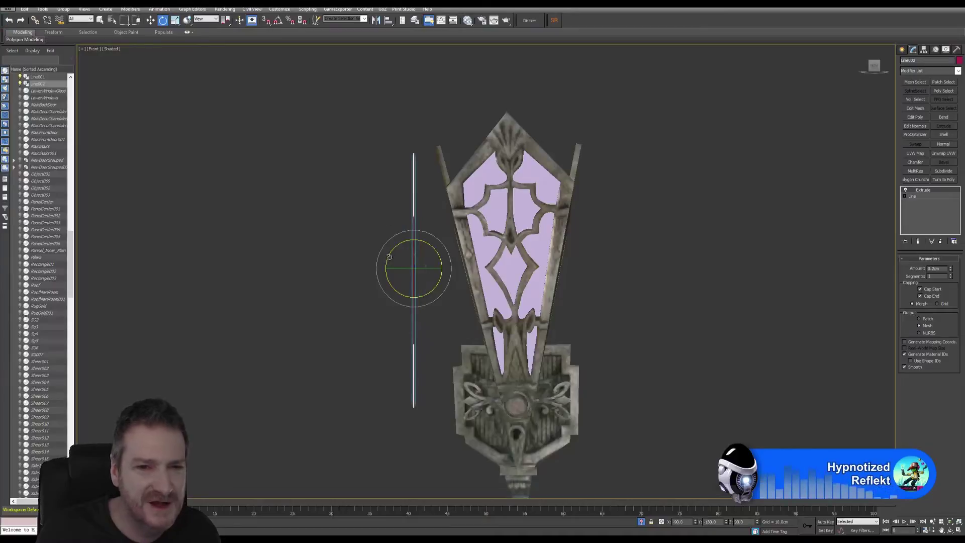
{"action": "left_click_drag", "start_coordinate": [389, 257], "coordinate": [490, 267]}
{"action": "left_click", "coordinate": [151, 21]}
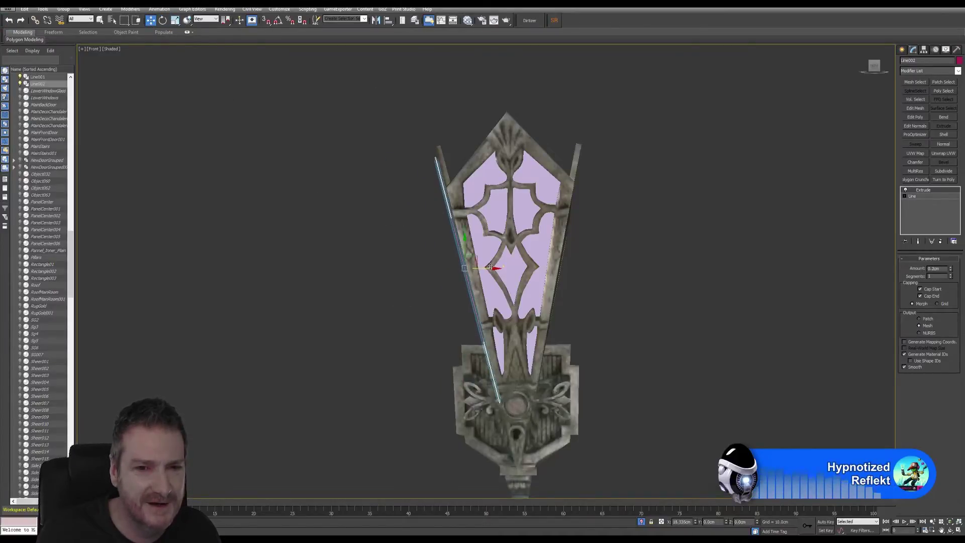
{"action": "left_click", "coordinate": [959, 530]}
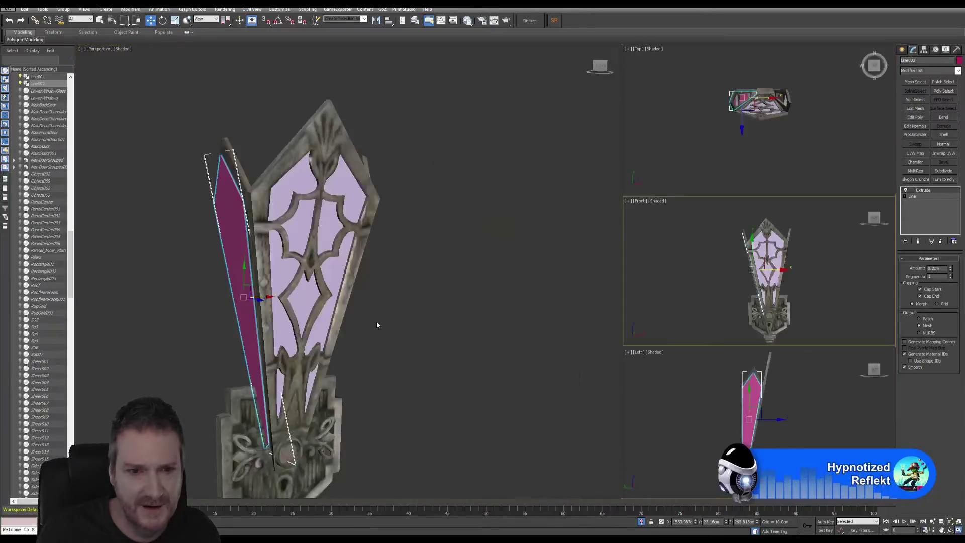
{"action": "middle_click_drag", "start_coordinate": [377, 326], "coordinate": [417, 308]}
{"action": "left_click", "coordinate": [951, 530]}
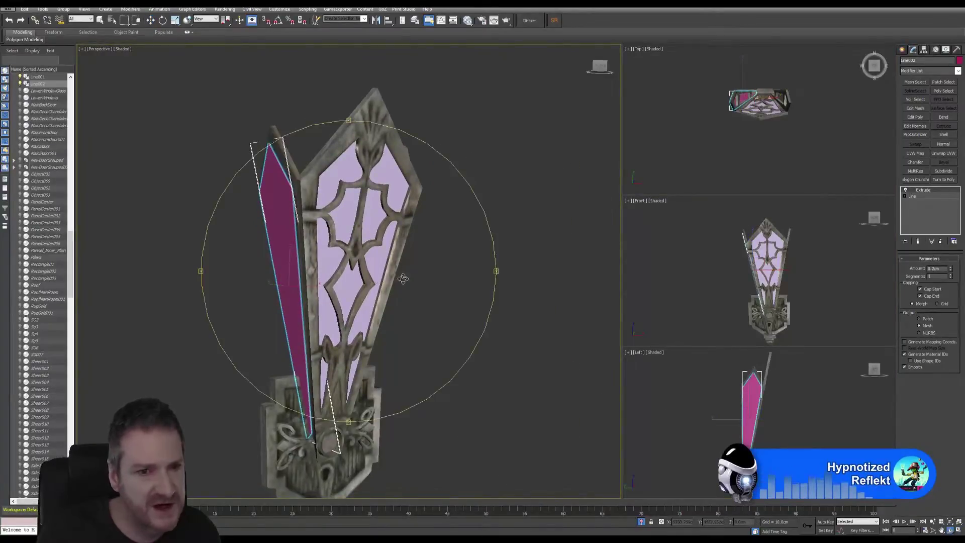
{"action": "left_click_drag", "start_coordinate": [403, 278], "coordinate": [456, 285]}
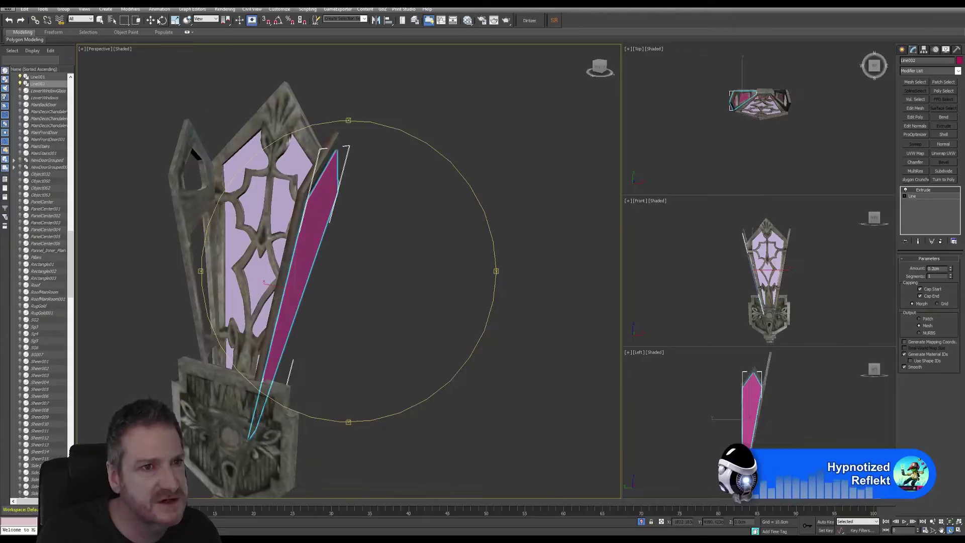
Move the left side glass pane slightly inward so it sits inside the thickness of the left side frame.
{"action": "left_click", "coordinate": [150, 20]}
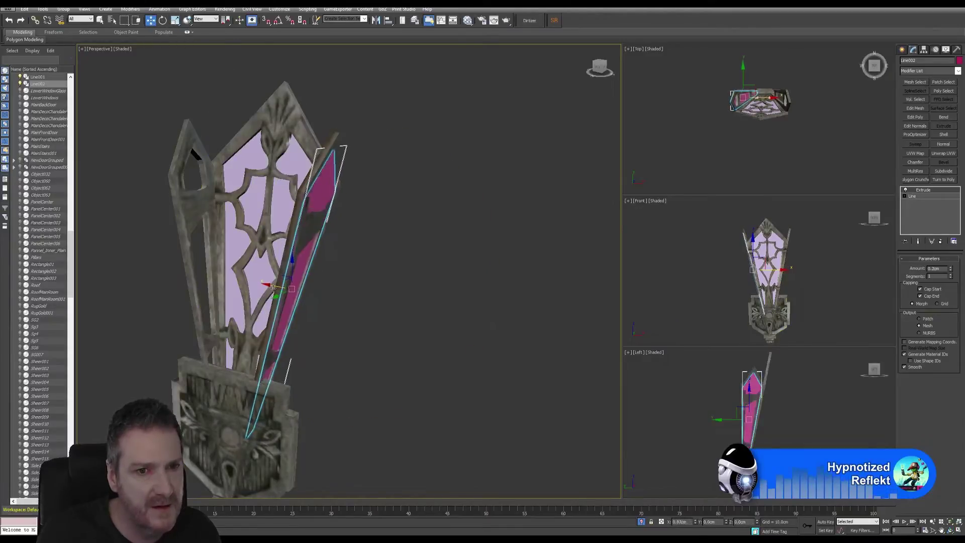
{"action": "left_click_drag", "start_coordinate": [273, 287], "coordinate": [271, 287]}
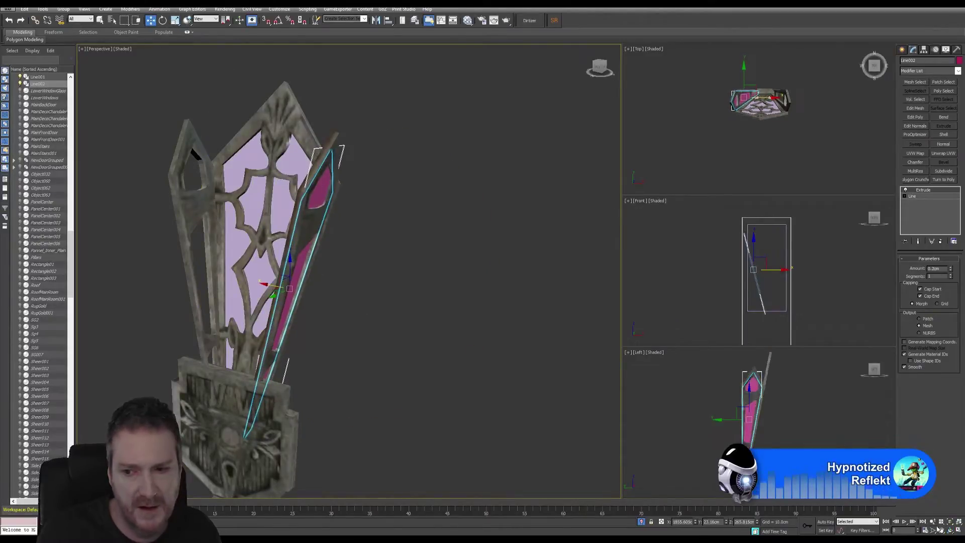
{"action": "middle_click_drag", "start_coordinate": [338, 291], "coordinate": [274, 289], "text": "alt"}
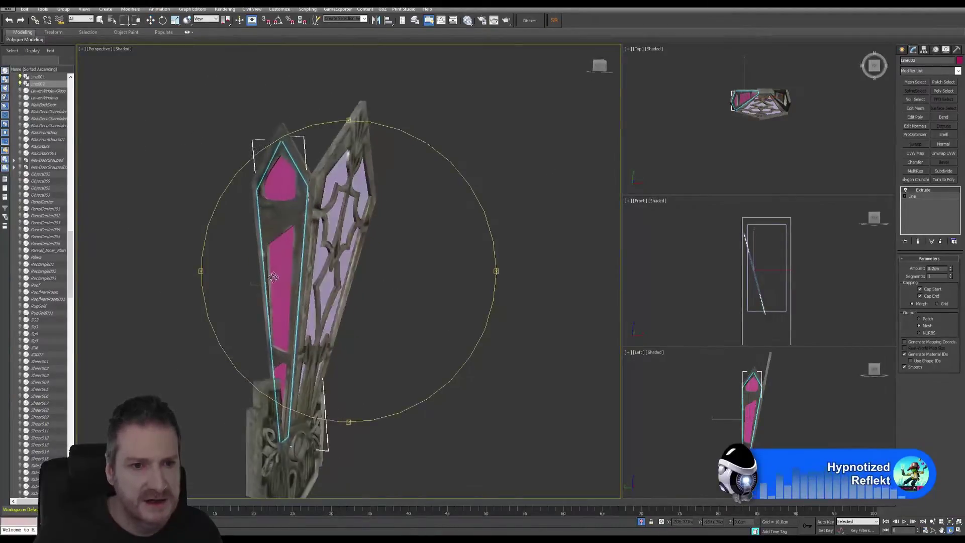
{"action": "right_click", "coordinate": [296, 141]}
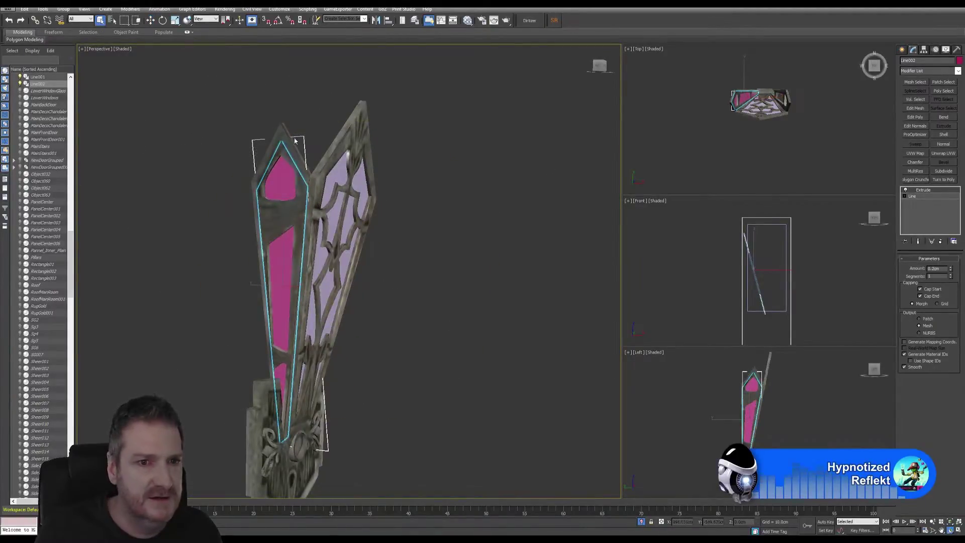
Clone the left side glass pane as a single Copy in the Top view, placing it over the sconce's right side.
{"action": "right_click", "coordinate": [787, 133]}
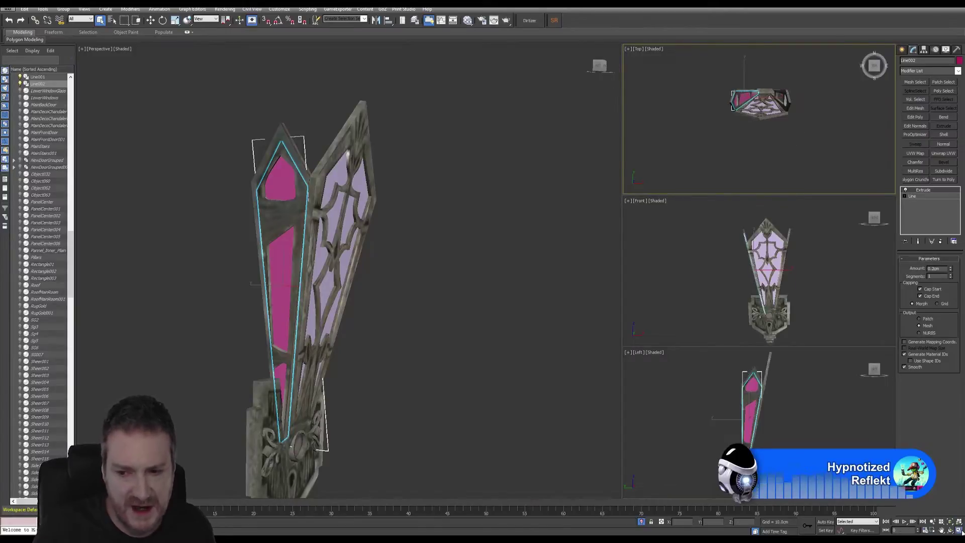
{"action": "left_click", "coordinate": [959, 531]}
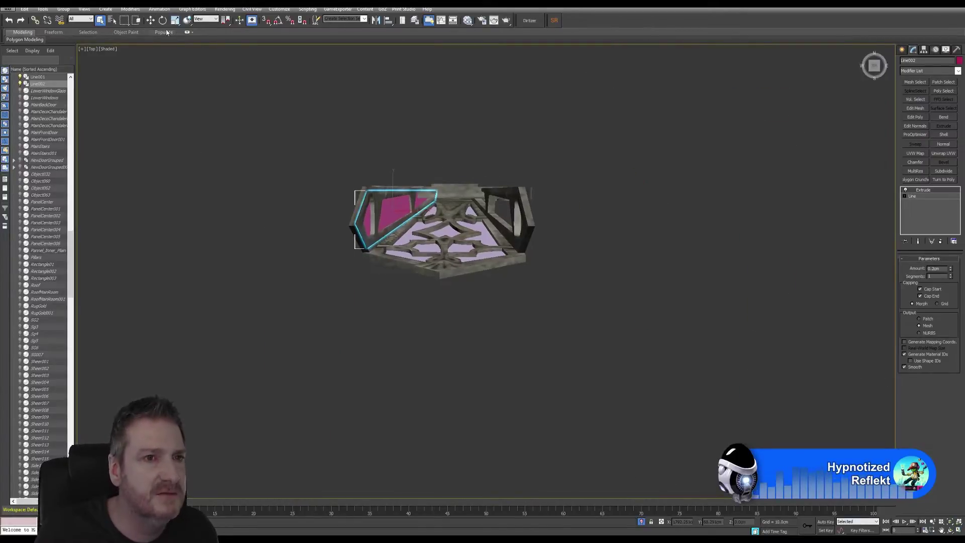
{"action": "left_click", "coordinate": [150, 20]}
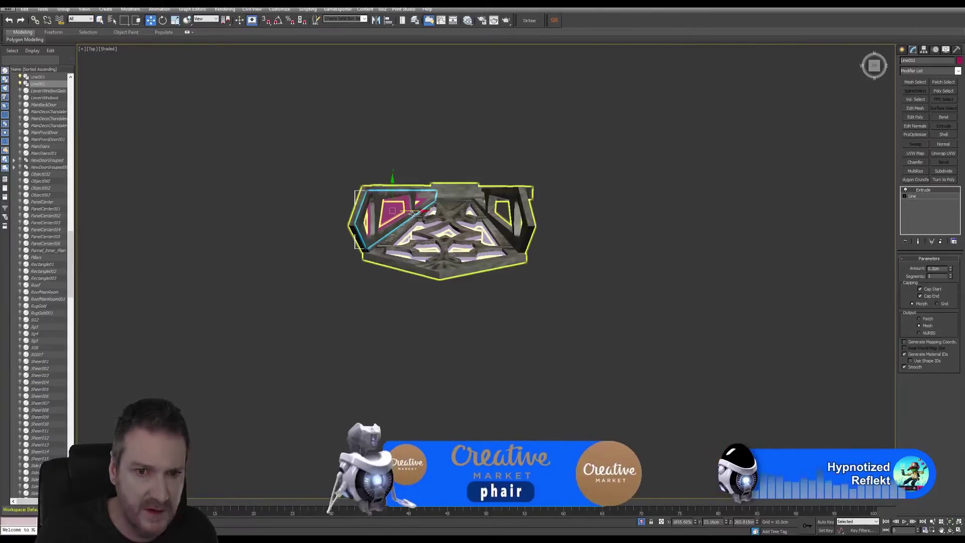
{"action": "left_click_drag", "start_coordinate": [410, 215], "coordinate": [518, 210], "text": "shift"}
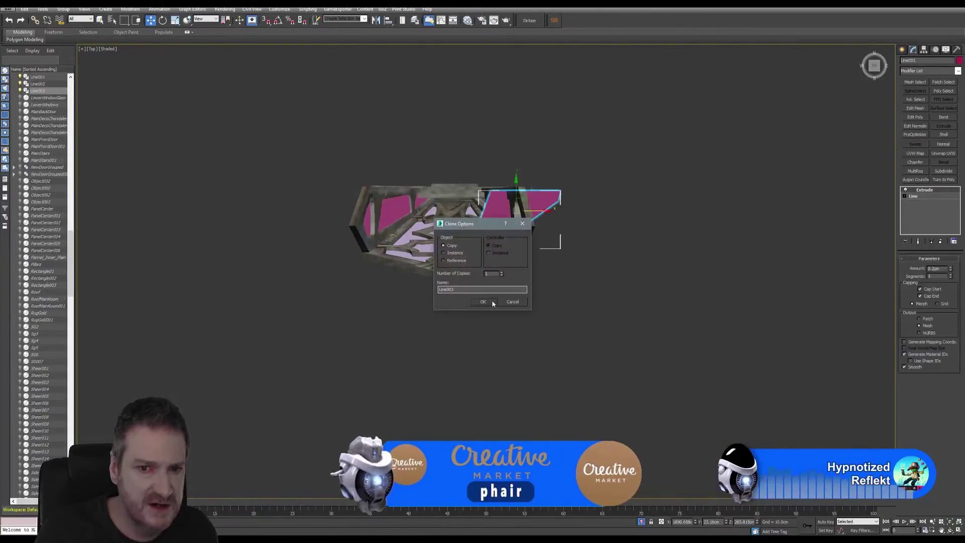
{"action": "left_click", "coordinate": [490, 298]}
Mirror the copied pane about the X axis with No Clone and move it in the Top view onto the right side frame.
{"action": "left_click", "coordinate": [376, 20]}
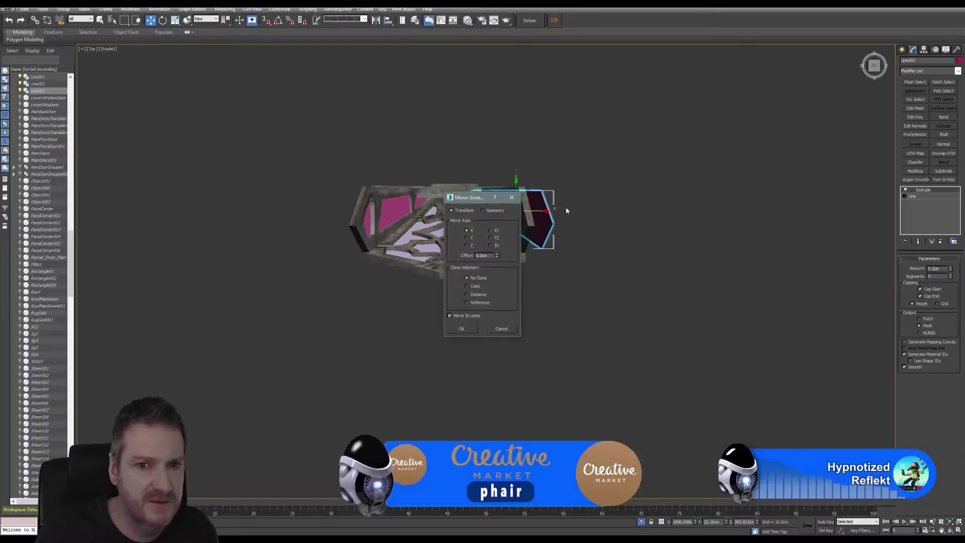
{"action": "left_click", "coordinate": [462, 329]}
{"action": "left_click_drag", "start_coordinate": [540, 212], "coordinate": [521, 211]}
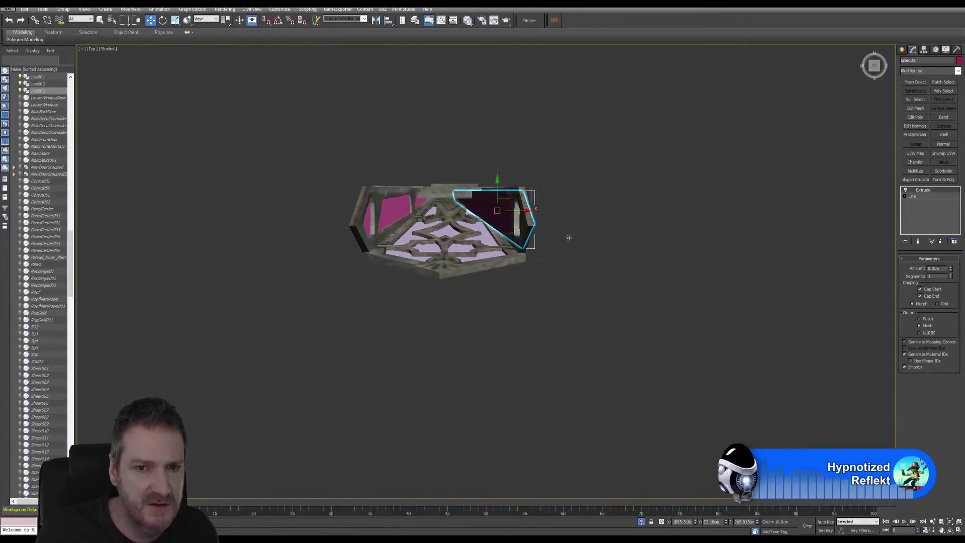
{"action": "key", "text": "alt+w"}
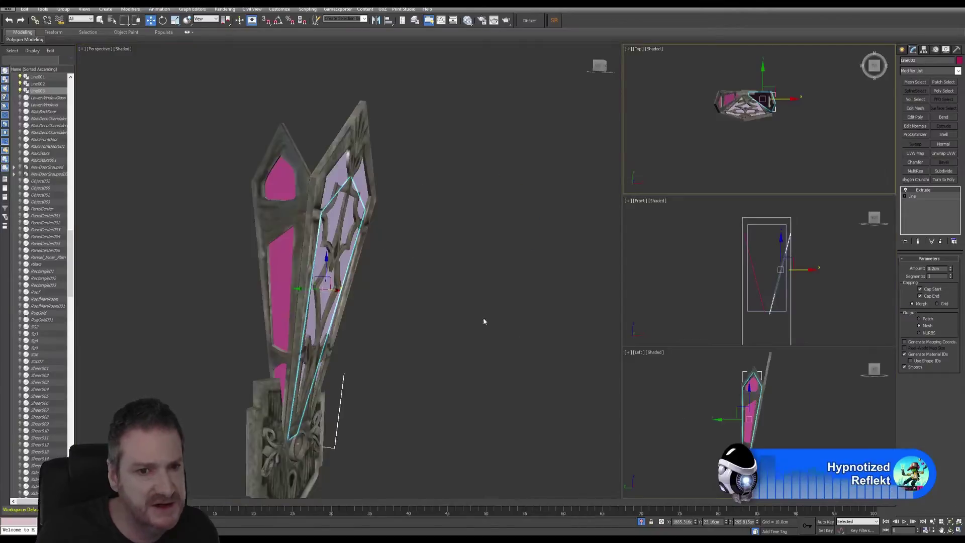
Rotate the copied pane in the Front view to match the slanted right side frame and move it against that frame.
{"action": "right_click", "coordinate": [483, 318]}
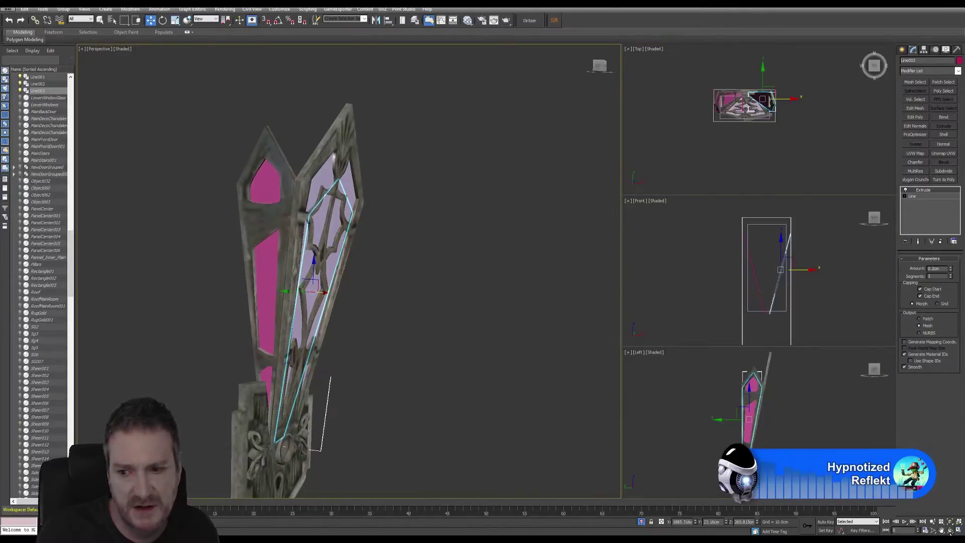
{"action": "key", "text": "e"}
{"action": "middle_click_drag", "start_coordinate": [332, 266], "coordinate": [329, 302], "text": "alt"}
{"action": "scroll", "coordinate": [328, 303], "scroll_direction": "up", "scroll_amount": 3}
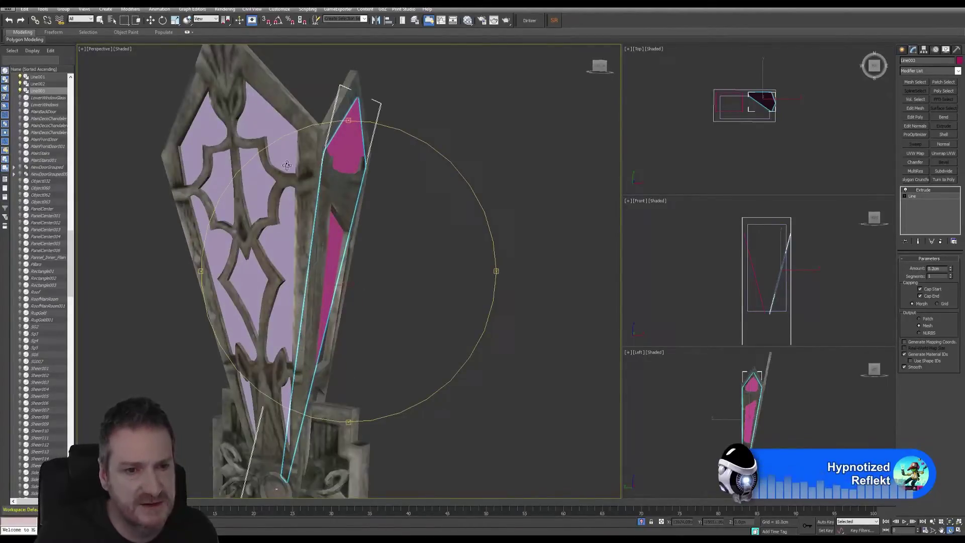
{"action": "left_click", "coordinate": [162, 21]}
{"action": "middle_click_drag", "start_coordinate": [825, 310], "coordinate": [814, 288]}
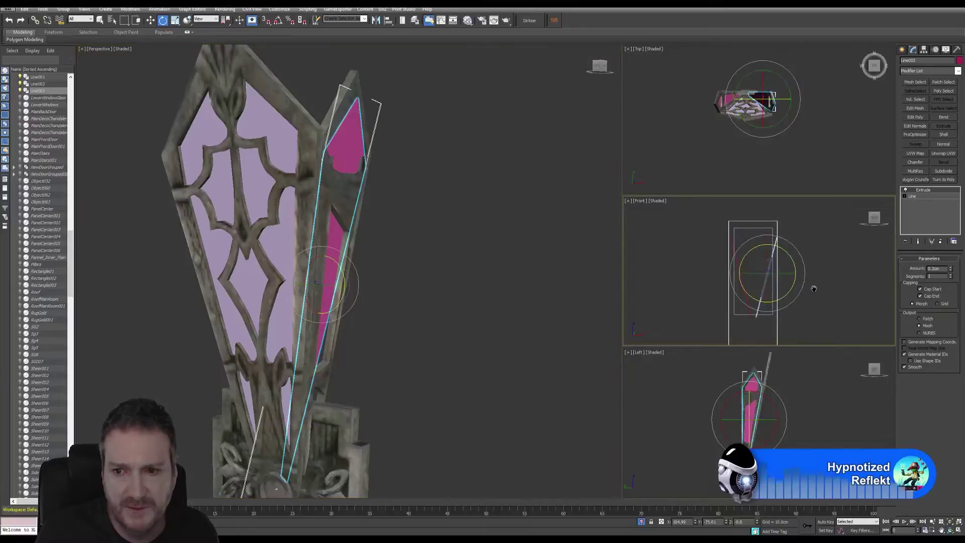
{"action": "left_click", "coordinate": [958, 532]}
{"action": "middle_click_drag", "start_coordinate": [564, 274], "coordinate": [508, 274]}
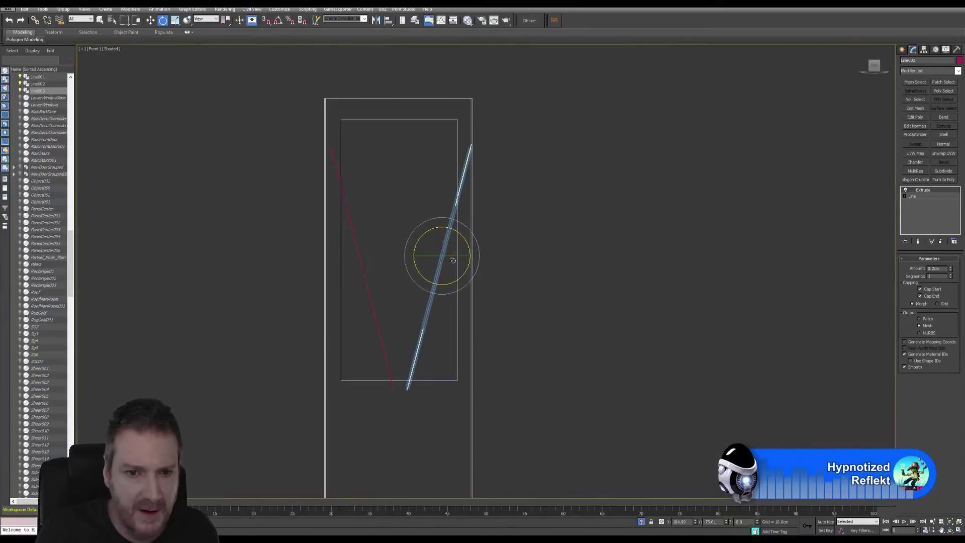
{"action": "scroll", "coordinate": [450, 263], "scroll_direction": "up", "scroll_amount": 5}
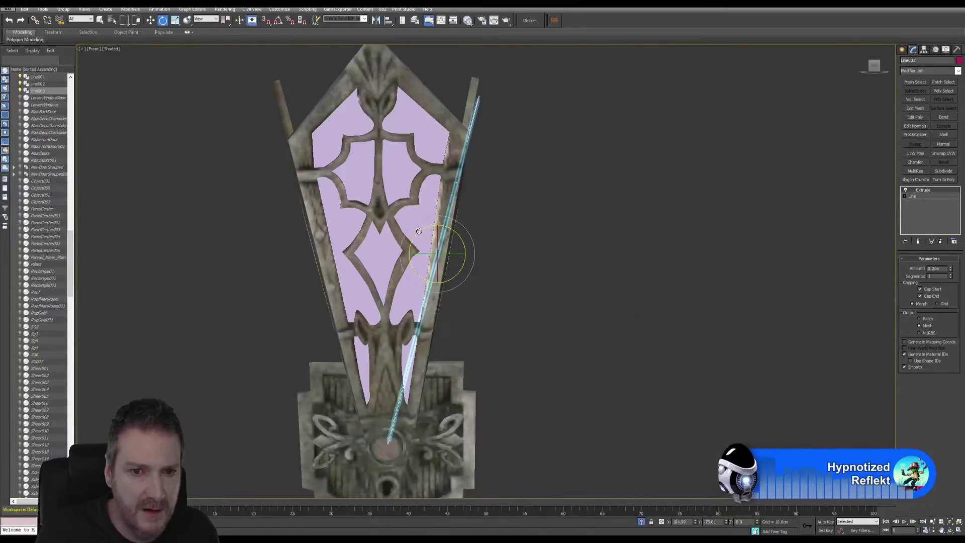
{"action": "left_click_drag", "start_coordinate": [419, 232], "coordinate": [464, 252]}
{"action": "left_click", "coordinate": [150, 20]}
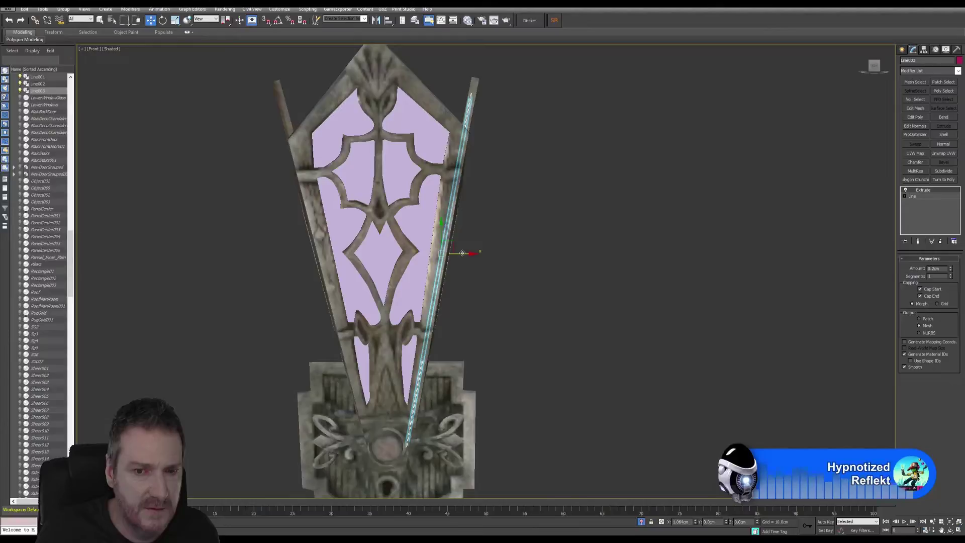
Nudge the right side glass pane slightly outward in the Perspective view so it sits within its frame.
{"action": "left_click", "coordinate": [958, 530]}
{"action": "middle_click_drag", "start_coordinate": [462, 305], "coordinate": [513, 319]}
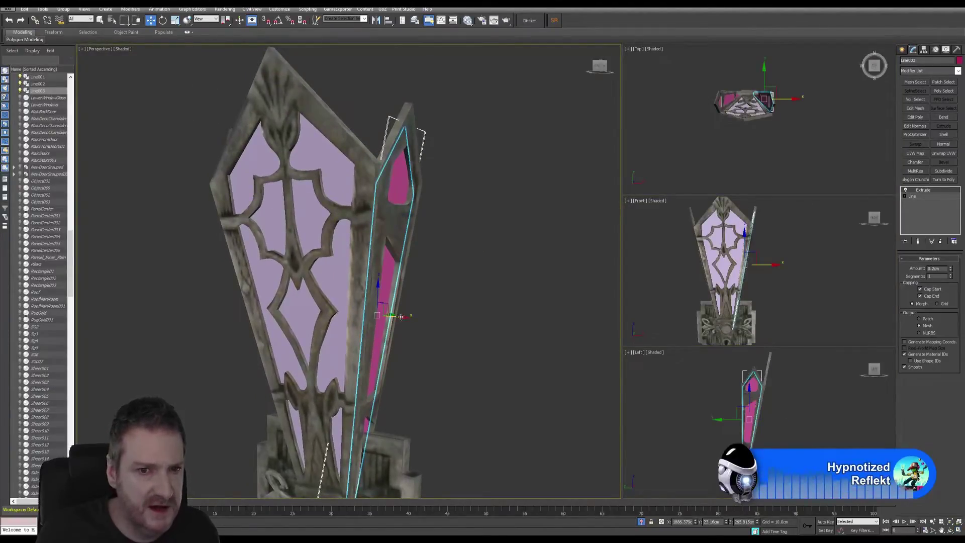
{"action": "left_click_drag", "start_coordinate": [401, 317], "coordinate": [403, 317]}
{"action": "key", "text": "e"}
{"action": "middle_click_drag", "start_coordinate": [404, 318], "coordinate": [398, 278], "text": "alt"}
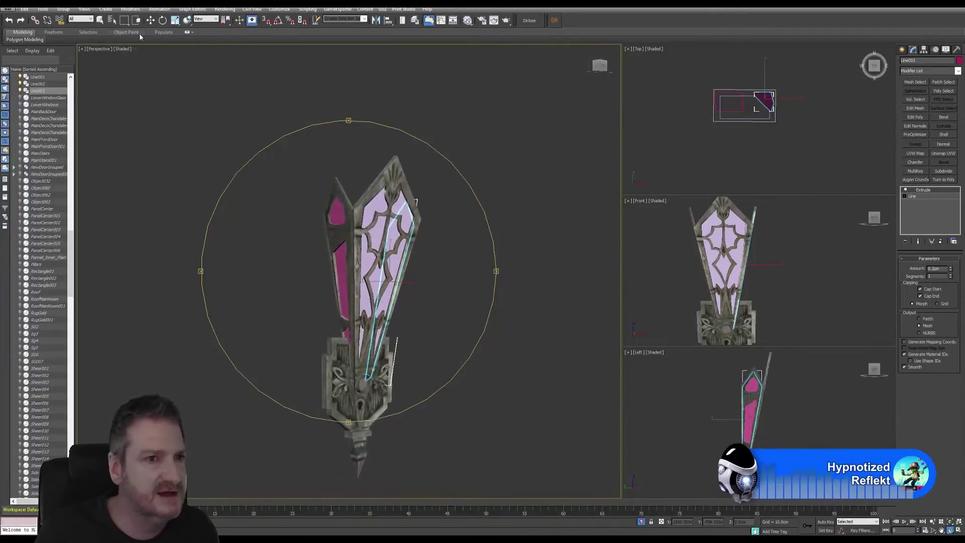
{"action": "left_click", "coordinate": [100, 20]}
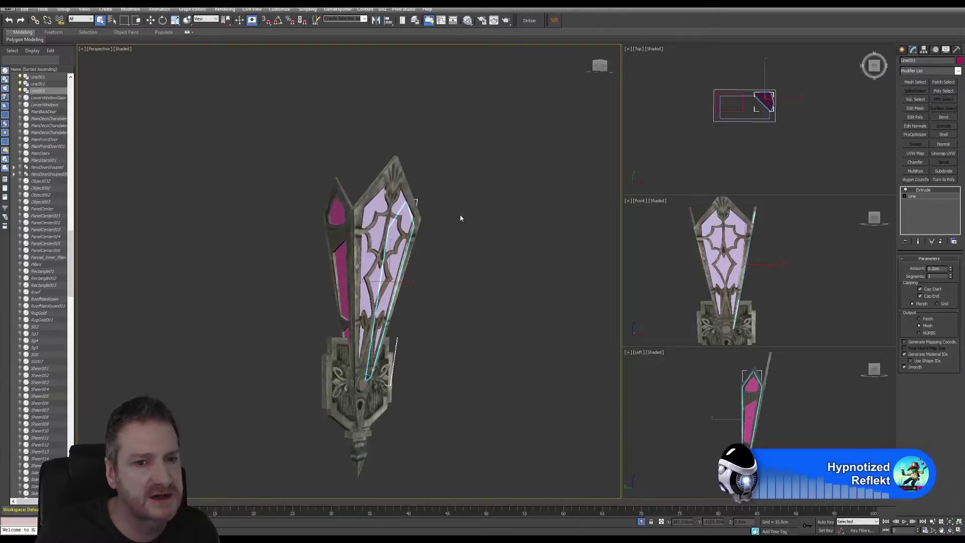
Set the right side glass pane's object color to the light pink in the basic colors.
{"action": "left_click", "coordinate": [960, 61]}
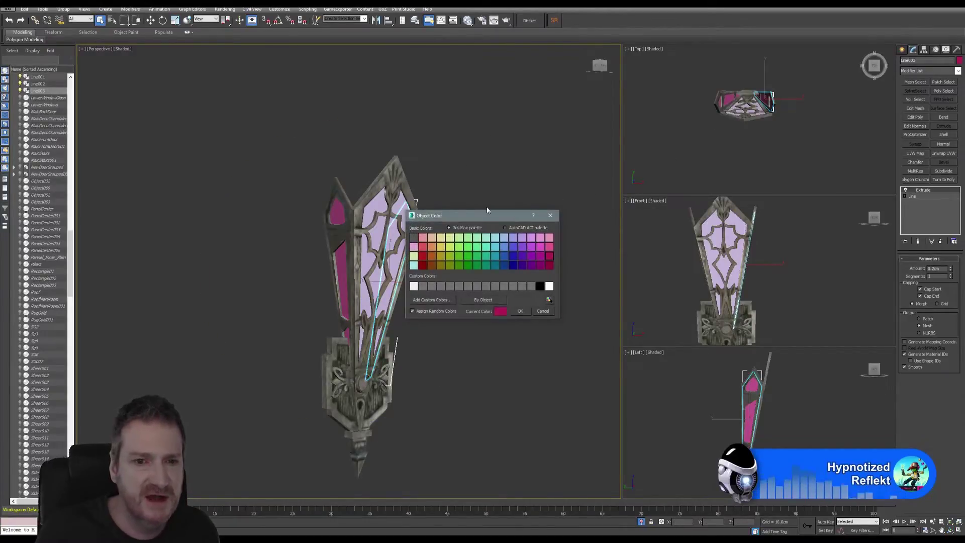
{"action": "left_click", "coordinate": [414, 247]}
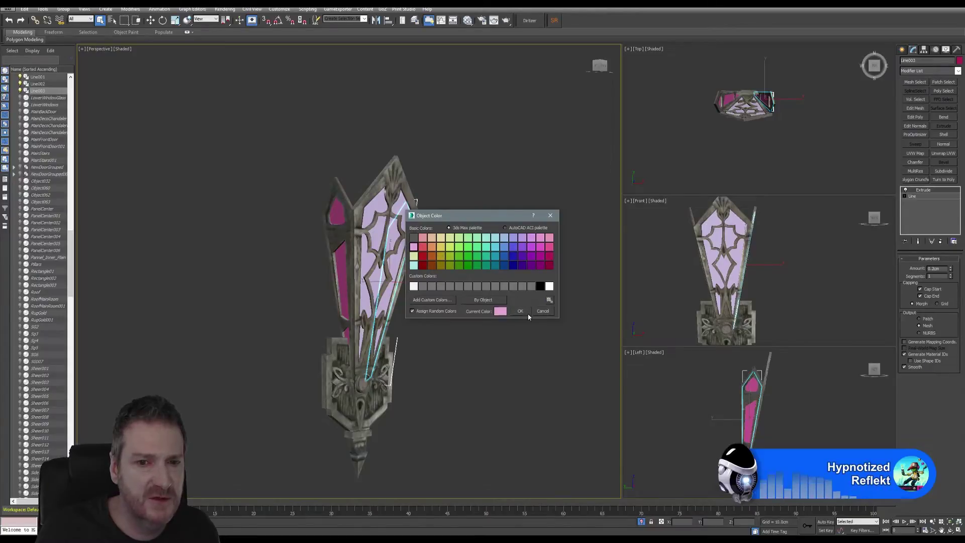
{"action": "left_click", "coordinate": [522, 312]}
Select the left side and front glass panes together and give both the same light pink object color.
{"action": "left_click", "coordinate": [368, 262]}
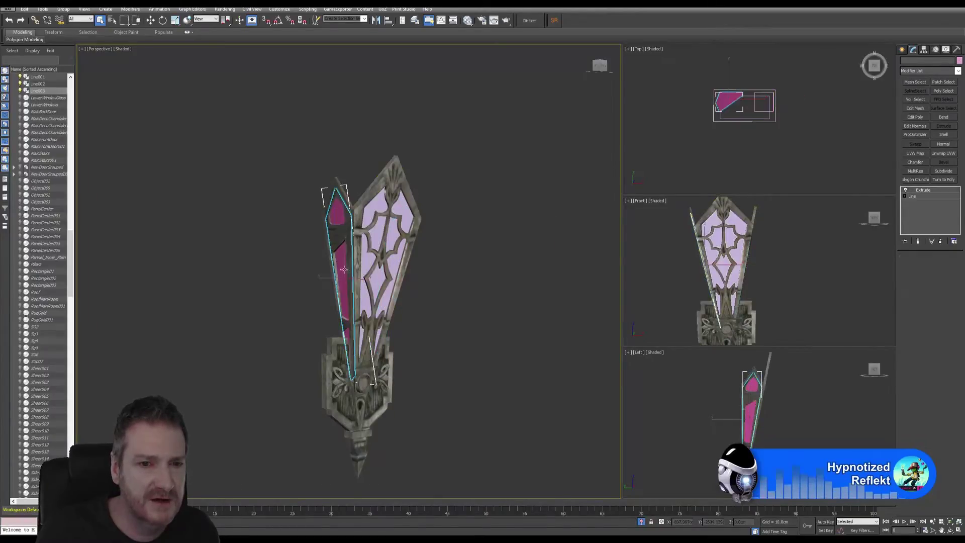
{"action": "left_click", "coordinate": [369, 262], "text": "ctrl"}
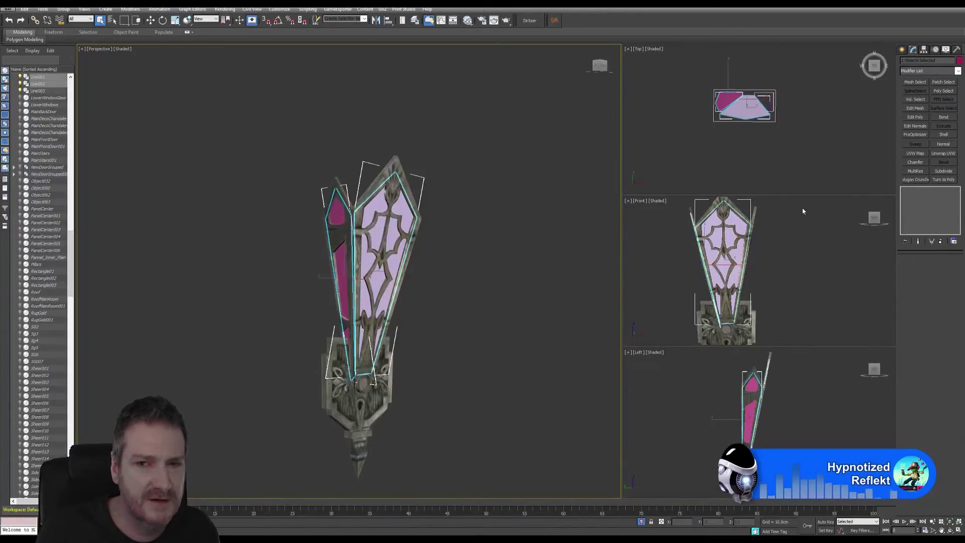
{"action": "left_click", "coordinate": [960, 60]}
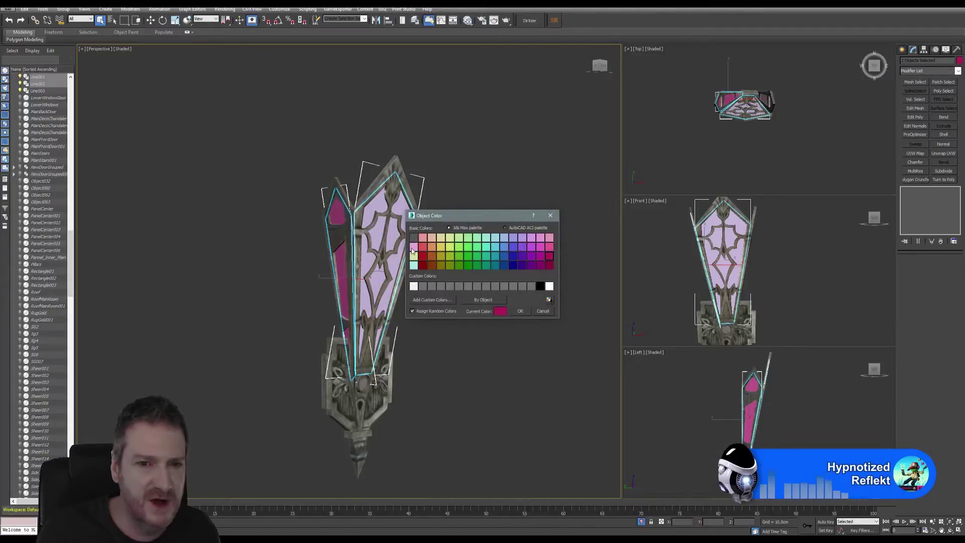
{"action": "left_click", "coordinate": [412, 249]}
{"action": "left_click", "coordinate": [519, 311]}
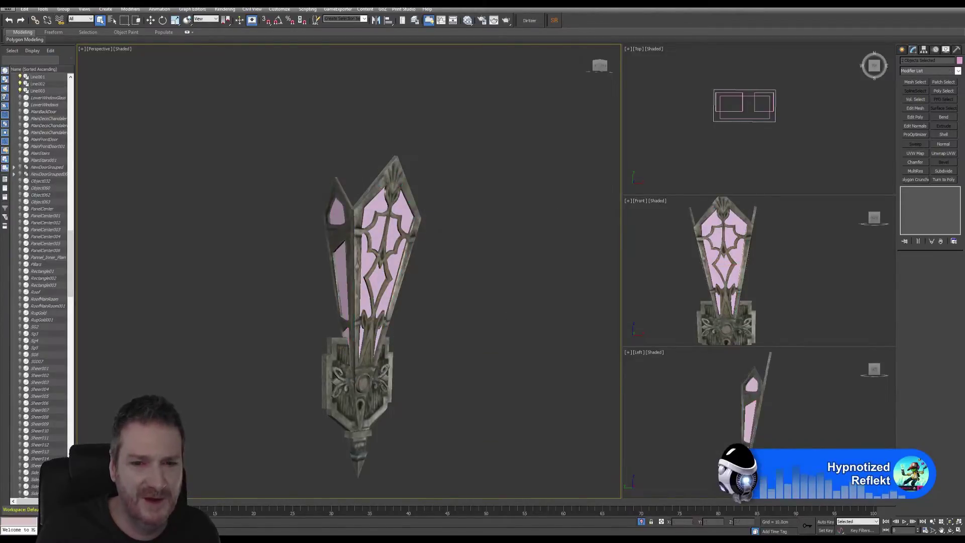
{"action": "left_click", "coordinate": [519, 310]}
Examine the sconce from several angles, near and far, to check how the glass panes fit the front and side frames.
{"action": "left_click", "coordinate": [950, 531]}
{"action": "left_click_drag", "start_coordinate": [400, 277], "coordinate": [413, 227]}
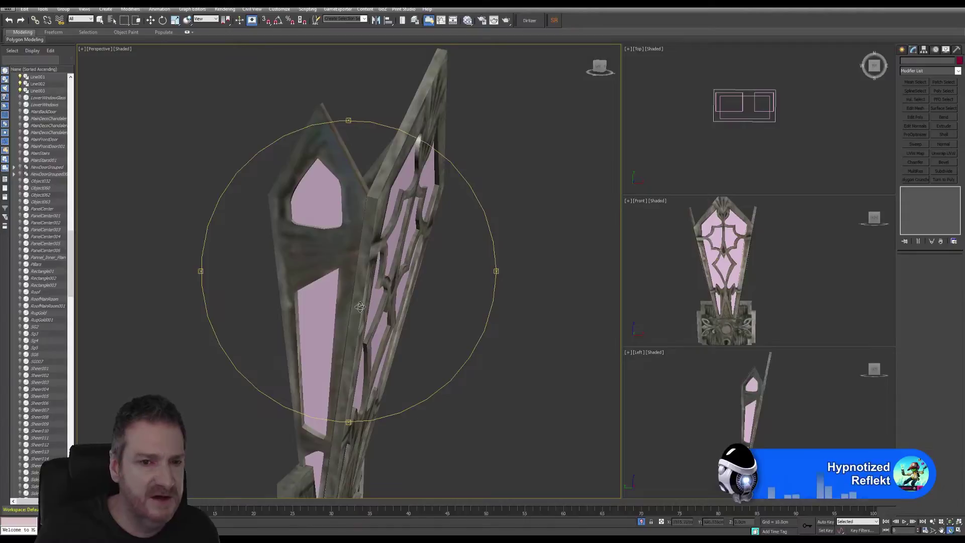
{"action": "left_click_drag", "start_coordinate": [392, 365], "coordinate": [381, 299]}
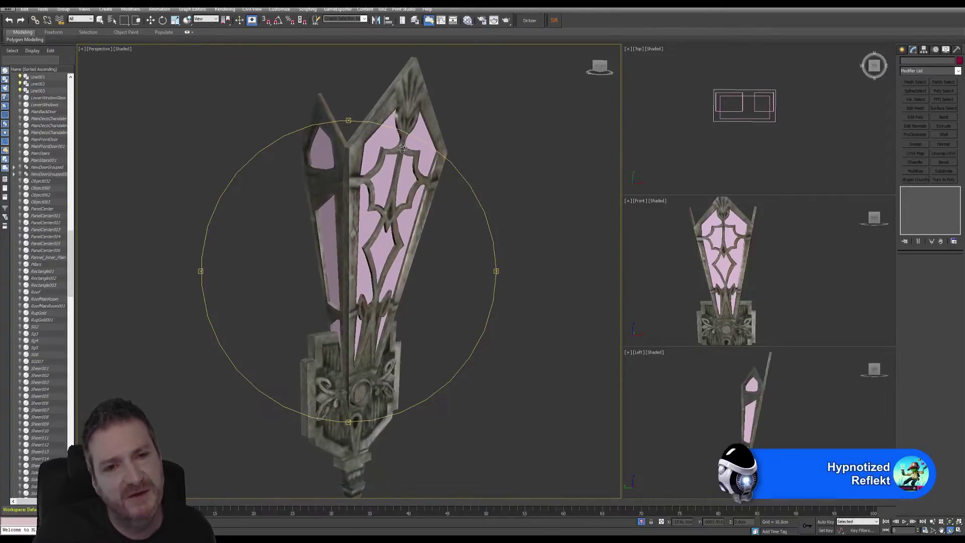
{"action": "left_click_drag", "start_coordinate": [400, 204], "coordinate": [367, 216]}
{"action": "scroll", "coordinate": [355, 276], "scroll_direction": "down", "scroll_amount": 4}
{"action": "left_click_drag", "start_coordinate": [356, 267], "coordinate": [354, 234]}
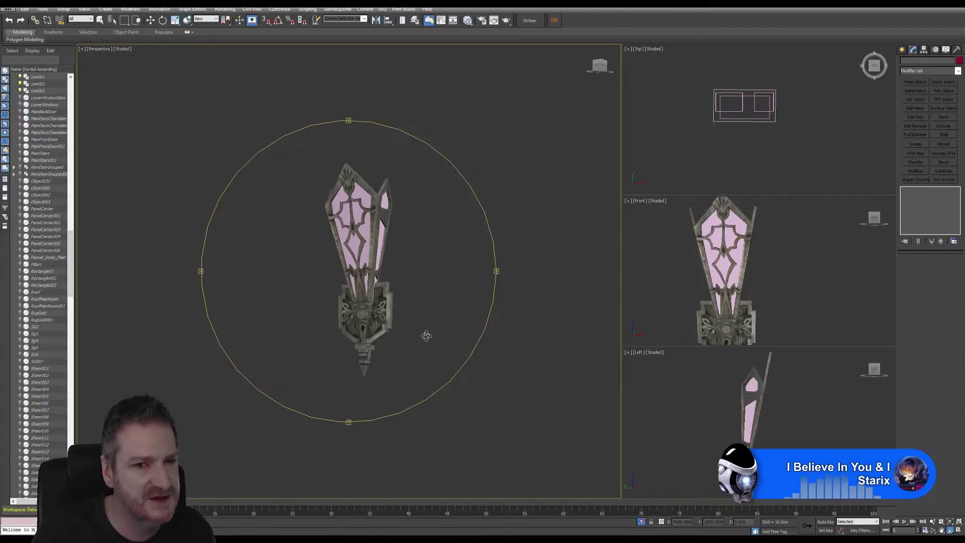
{"action": "left_click_drag", "start_coordinate": [361, 245], "coordinate": [367, 276]}
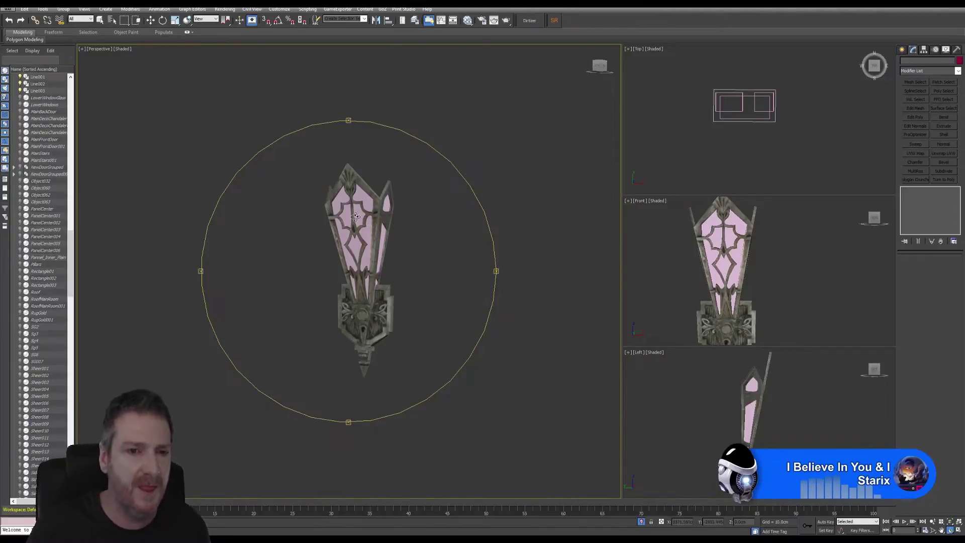
{"action": "scroll", "coordinate": [354, 221], "scroll_direction": "up", "scroll_amount": 2}
{"action": "scroll", "coordinate": [357, 225], "scroll_direction": "up", "scroll_amount": 3}
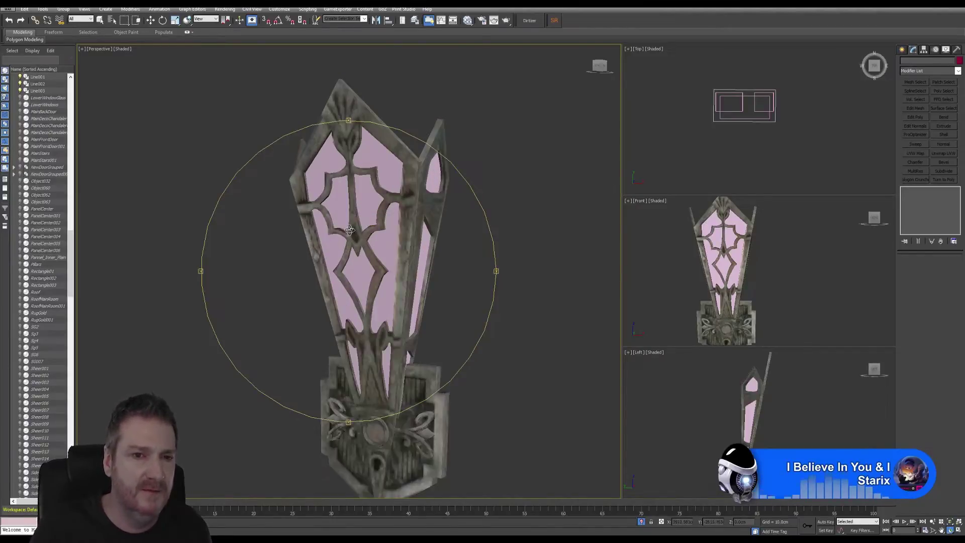
{"action": "middle_click_drag", "start_coordinate": [359, 228], "coordinate": [384, 164], "text": "alt"}
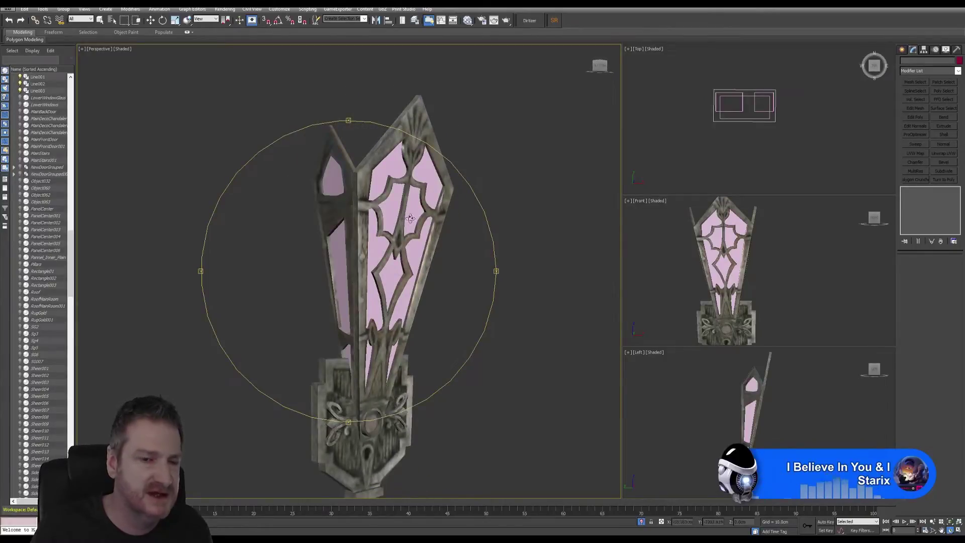
{"action": "middle_click_drag", "start_coordinate": [405, 229], "coordinate": [335, 193], "text": "alt"}
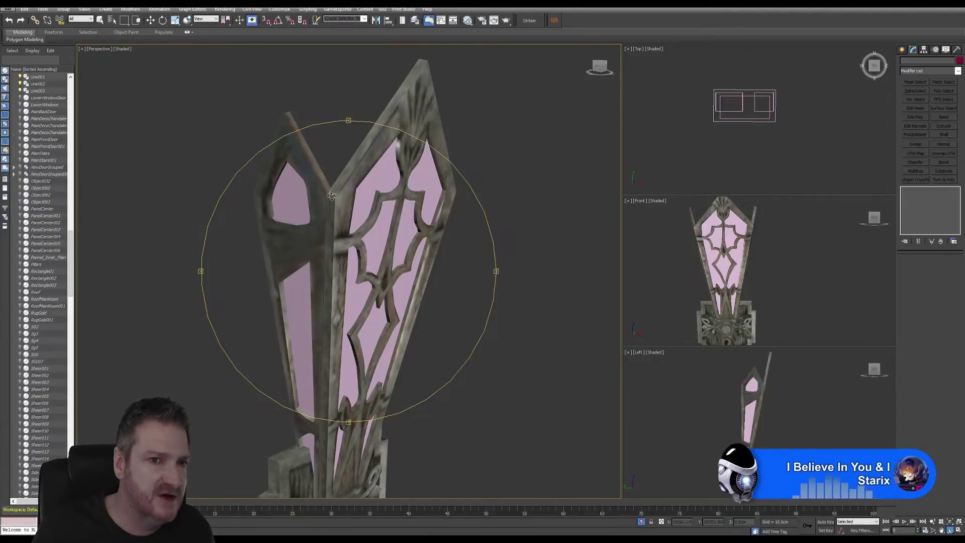
{"action": "left_click_drag", "start_coordinate": [374, 229], "coordinate": [400, 251]}
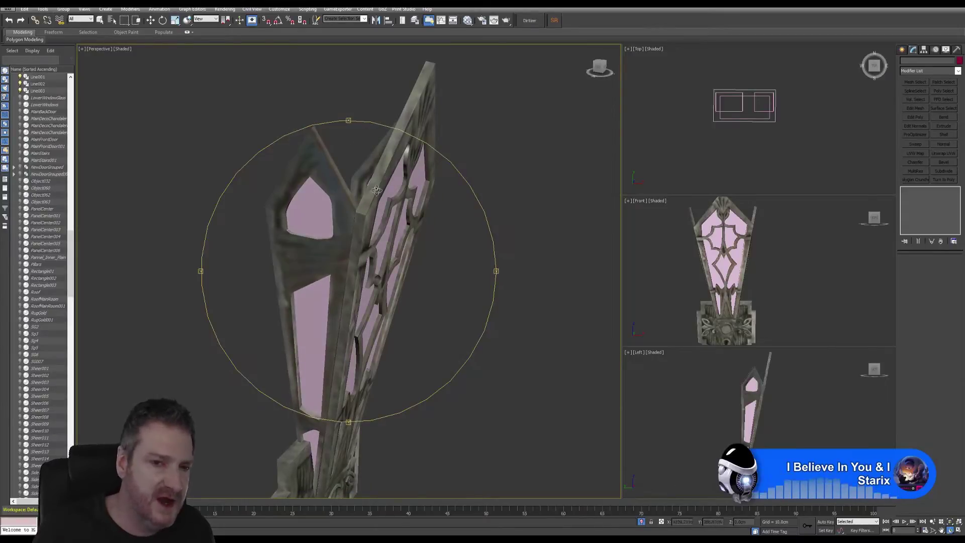
{"action": "left_click_drag", "start_coordinate": [418, 134], "coordinate": [345, 234]}
{"action": "scroll", "coordinate": [315, 300], "scroll_direction": "down", "scroll_amount": 5}
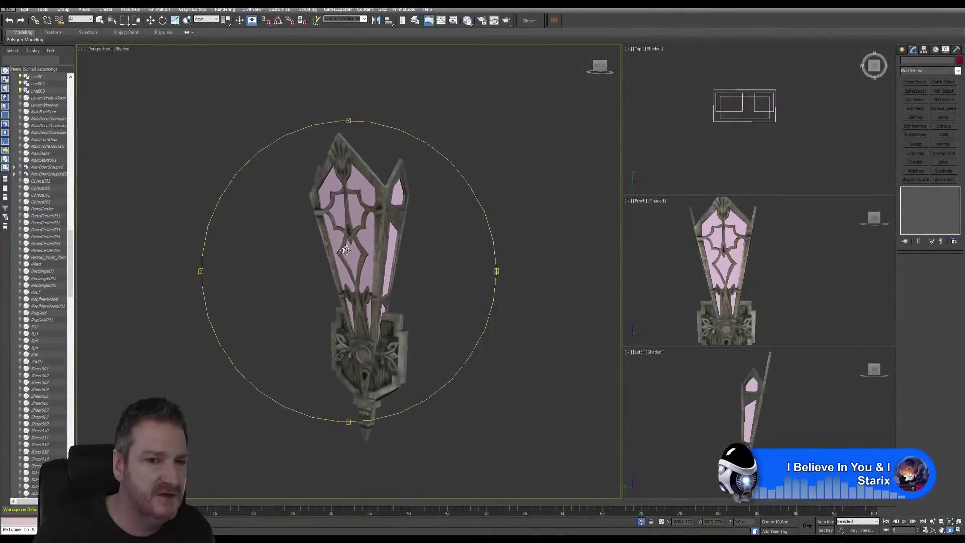
Select all parts of the wall sconce in the Perspective view and end the isolation to bring back the full building scene.
{"action": "scroll", "coordinate": [345, 250], "scroll_direction": "down", "scroll_amount": 2}
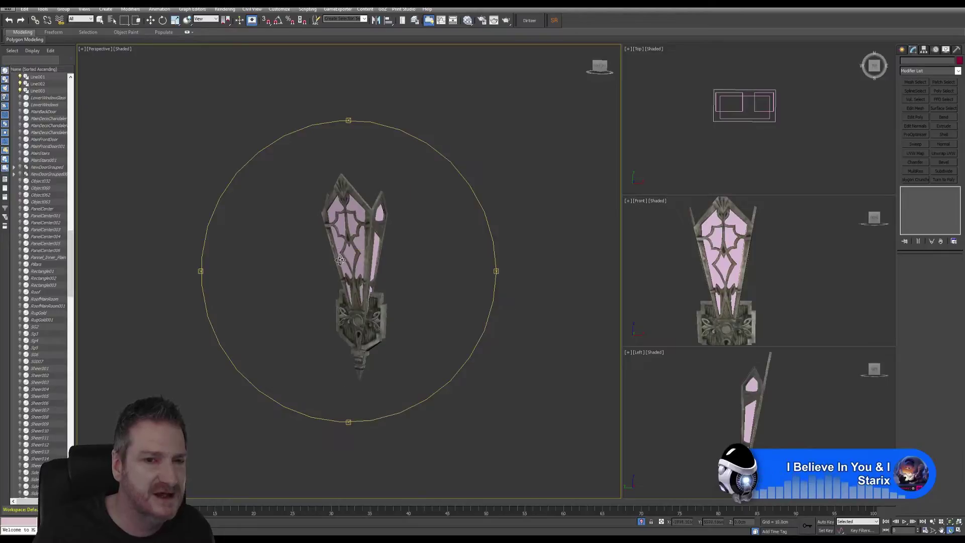
{"action": "mouse_move", "coordinate": [346, 252]}
{"action": "left_mouse_down"}
{"action": "mouse_move", "coordinate": [410, 254]}
{"action": "mouse_move", "coordinate": [350, 258]}
{"action": "left_mouse_up"}
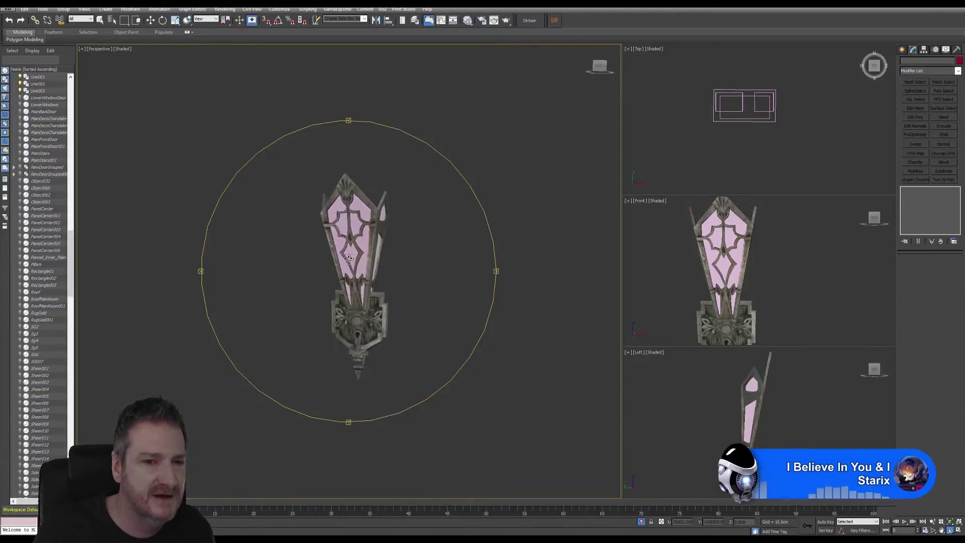
{"action": "left_click", "coordinate": [100, 21]}
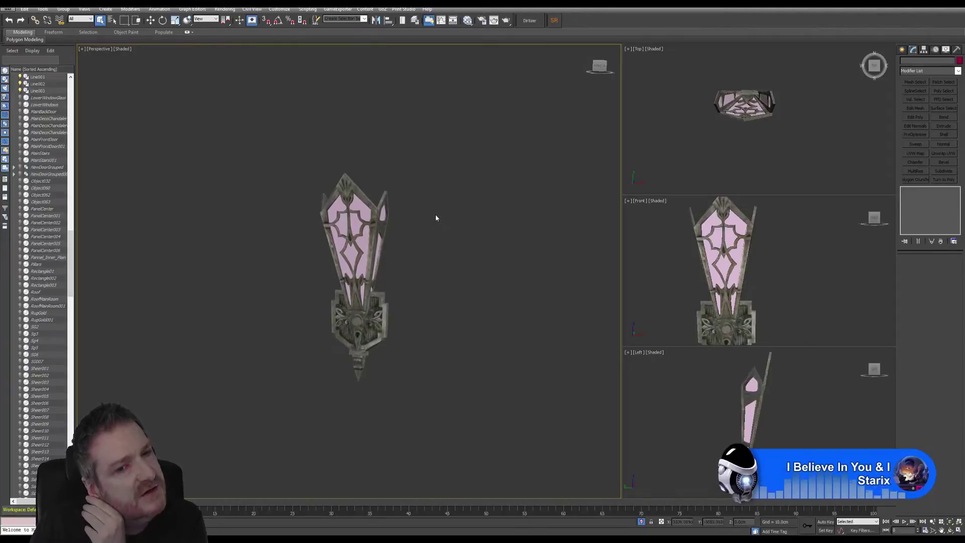
{"action": "left_click", "coordinate": [7, 8]}
{"action": "key", "text": "Escape"}
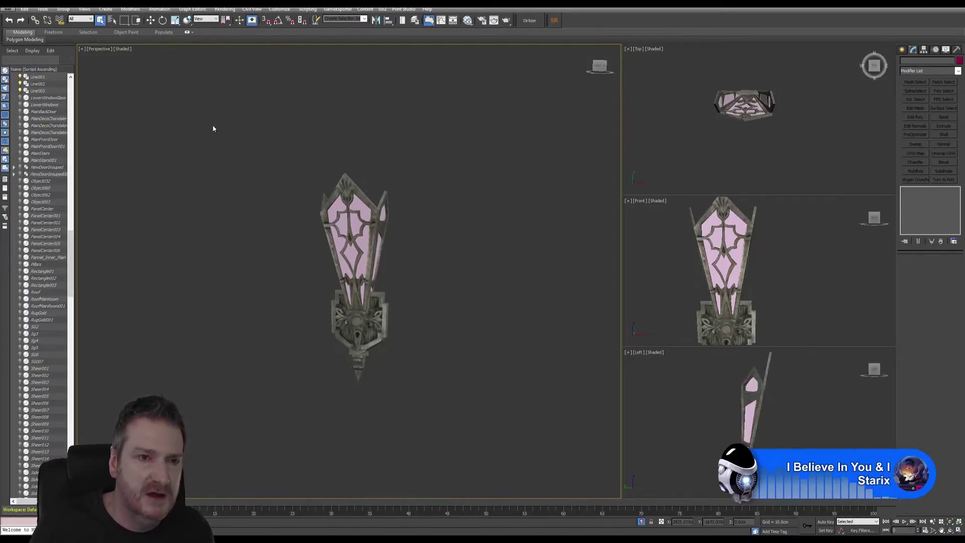
{"action": "left_click_drag", "start_coordinate": [462, 440], "coordinate": [462, 425]}
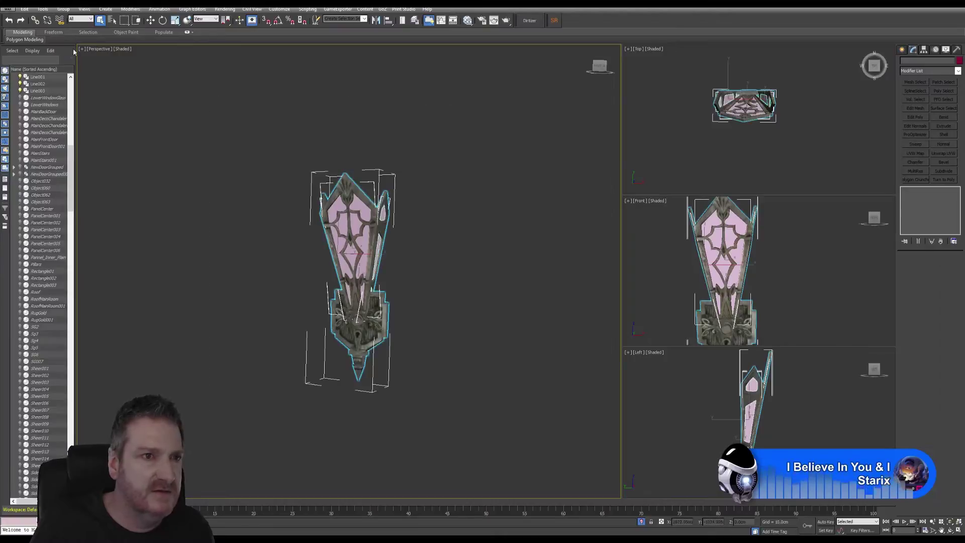
{"action": "left_click", "coordinate": [42, 9]}
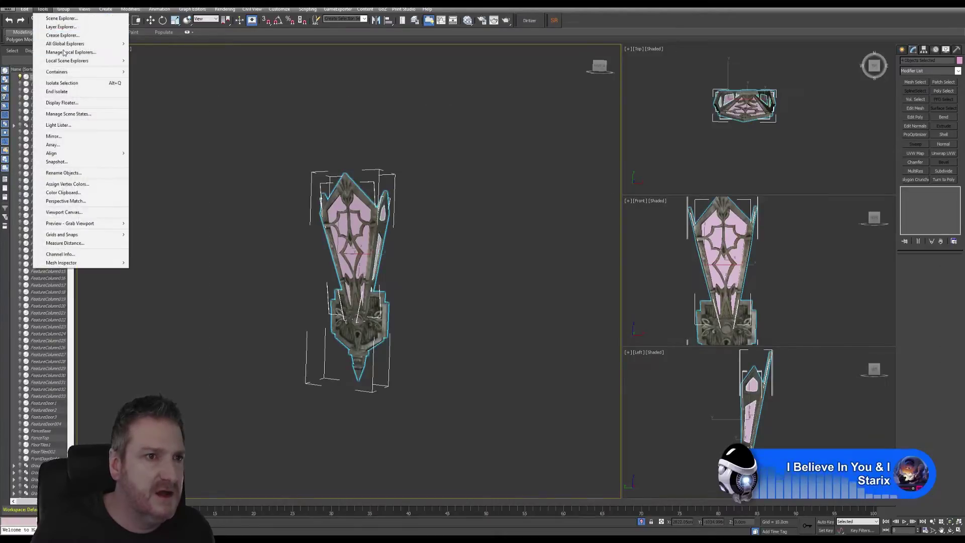
{"action": "left_click", "coordinate": [57, 91]}
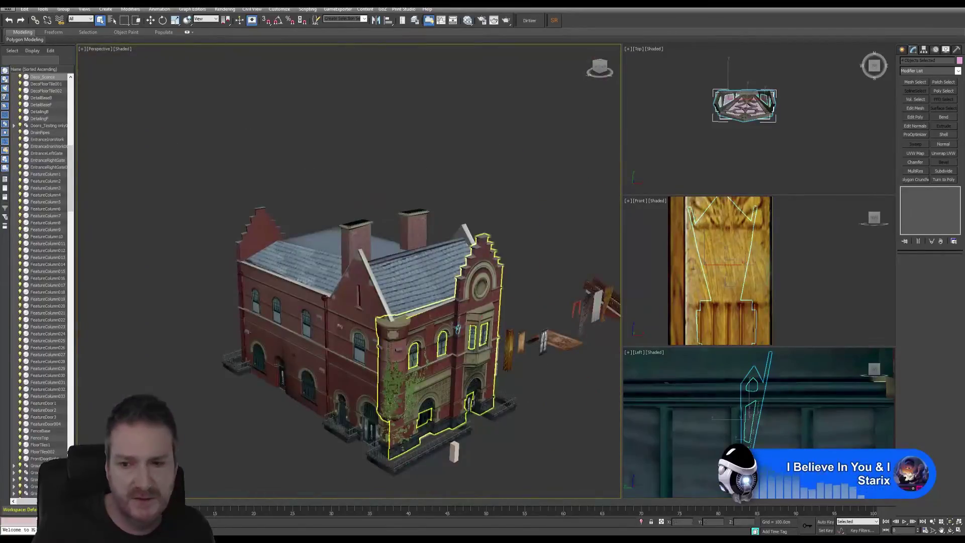
Group the selected sconce frame and glass panes together, keeping the suggested group name.
{"action": "left_click", "coordinate": [947, 531]}
{"action": "left_click_drag", "start_coordinate": [365, 283], "coordinate": [239, 259]}
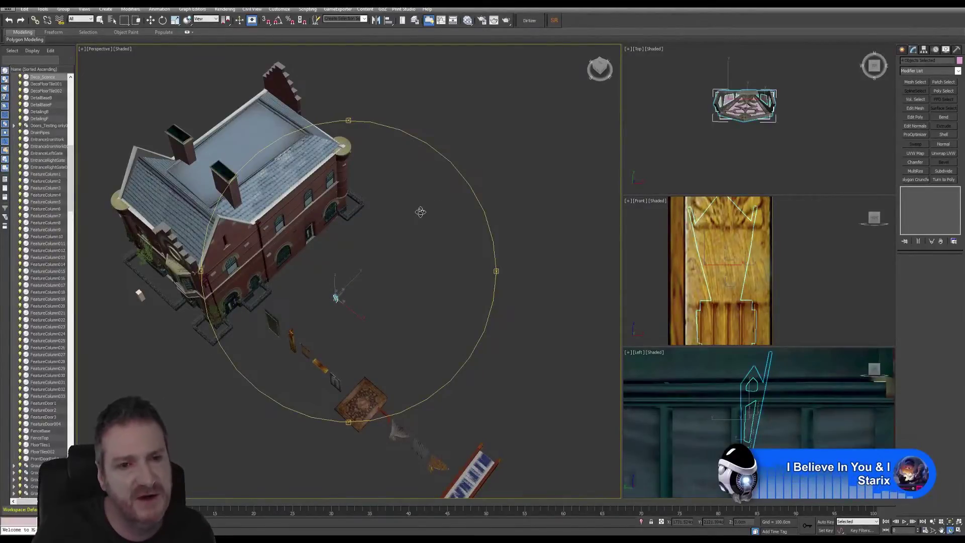
{"action": "scroll", "coordinate": [333, 301], "scroll_direction": "up", "scroll_amount": 8}
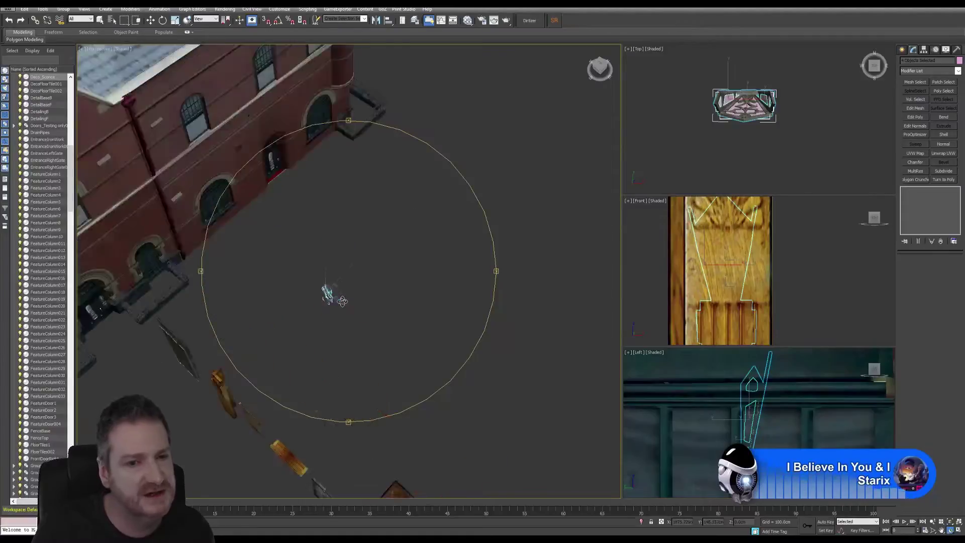
{"action": "scroll", "coordinate": [327, 286], "scroll_direction": "up", "scroll_amount": 3}
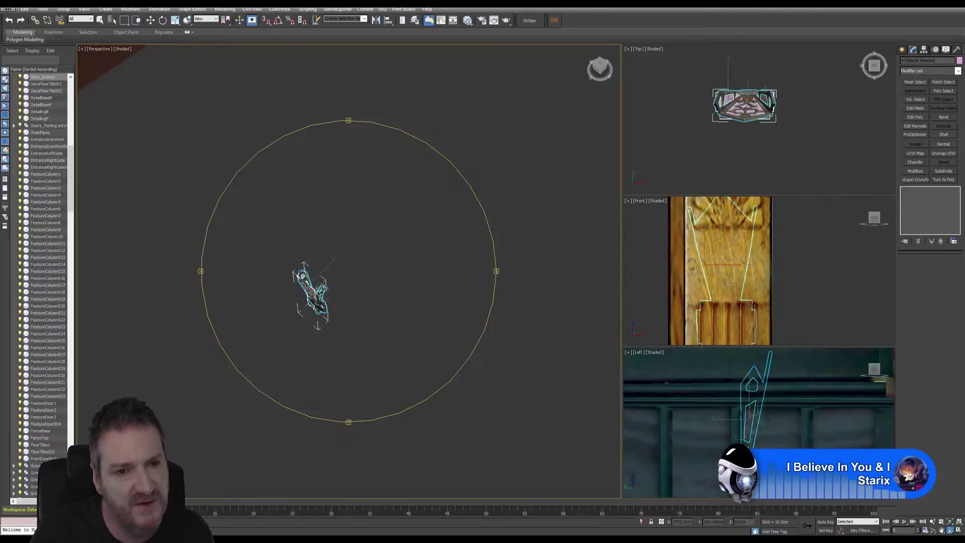
{"action": "scroll", "coordinate": [503, 184], "scroll_direction": "down", "scroll_amount": 10}
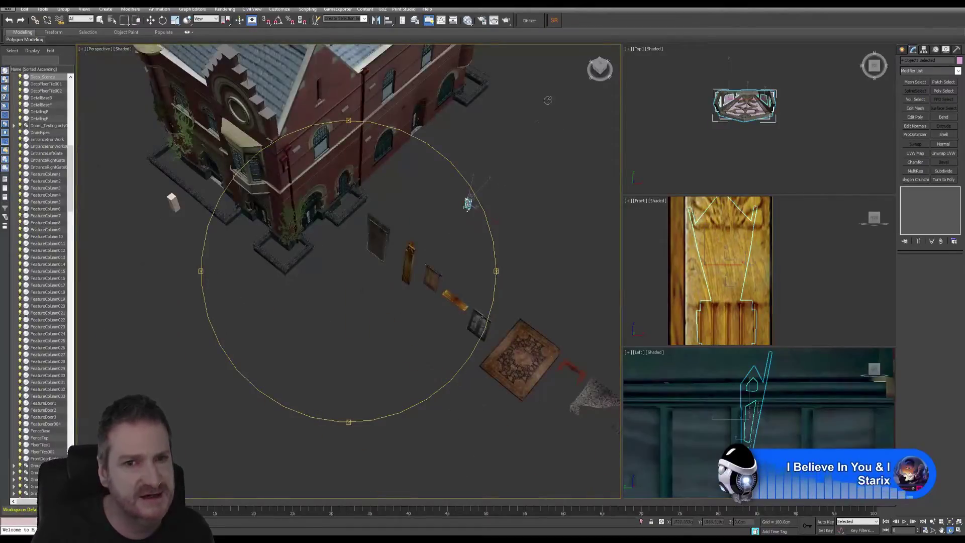
{"action": "left_click_drag", "start_coordinate": [403, 204], "coordinate": [306, 239]}
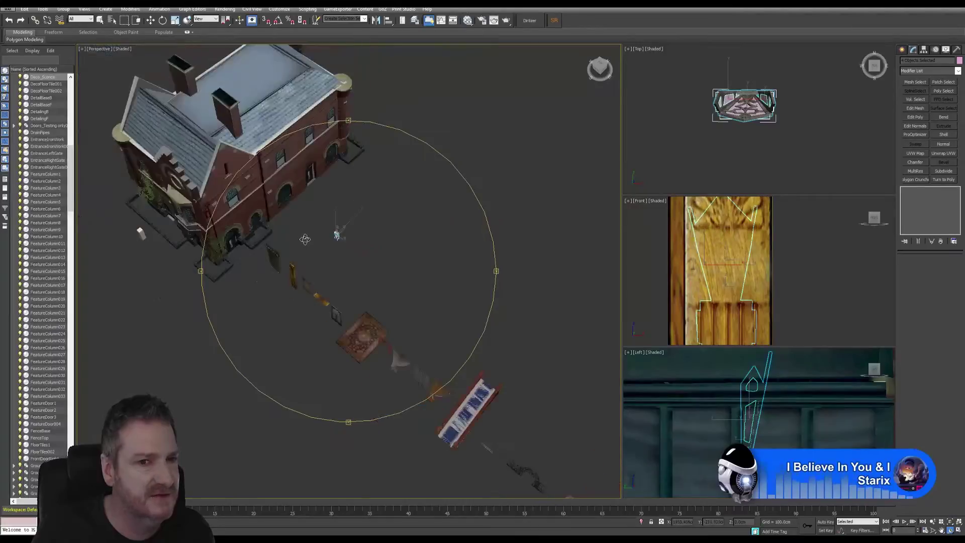
{"action": "left_click_drag", "start_coordinate": [394, 248], "coordinate": [381, 229]}
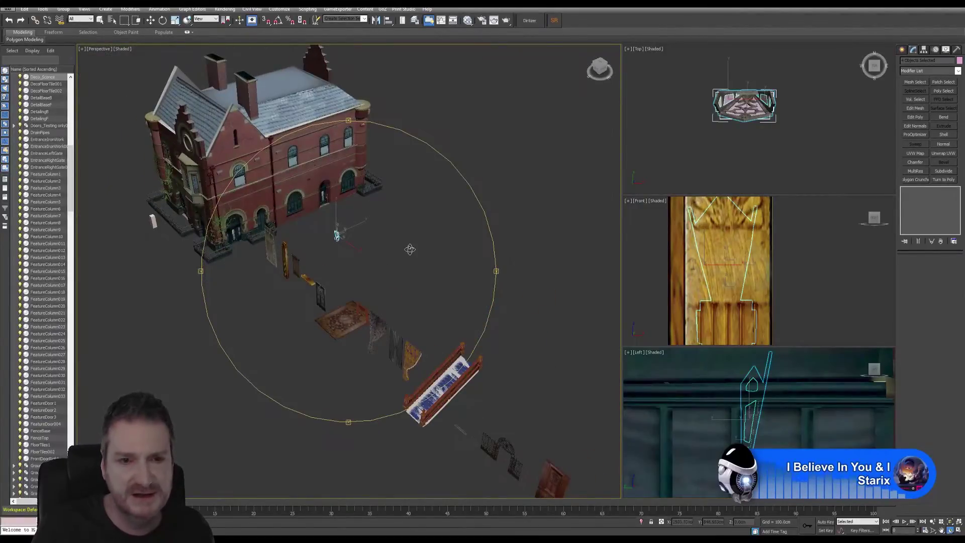
{"action": "left_click", "coordinate": [64, 9]}
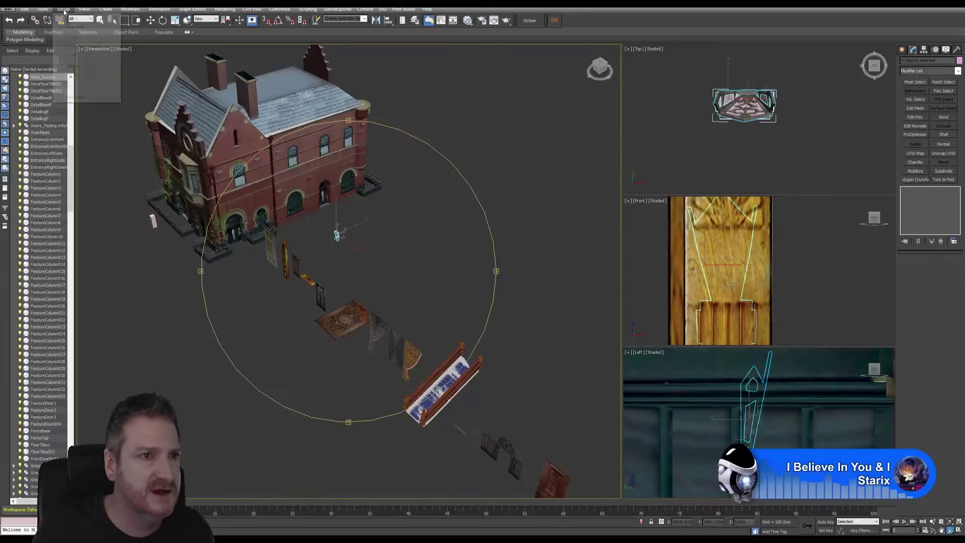
{"action": "left_click", "coordinate": [71, 18]}
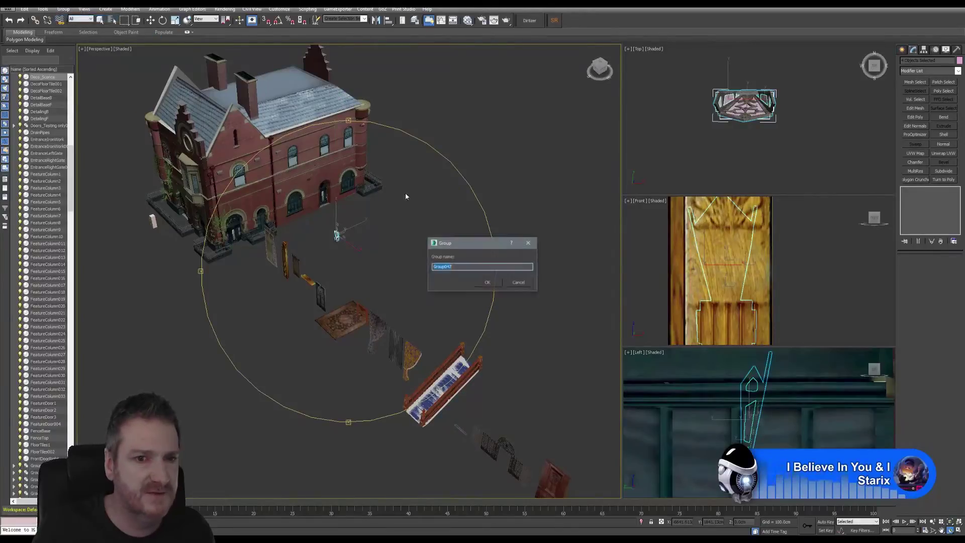
{"action": "left_click", "coordinate": [489, 282]}
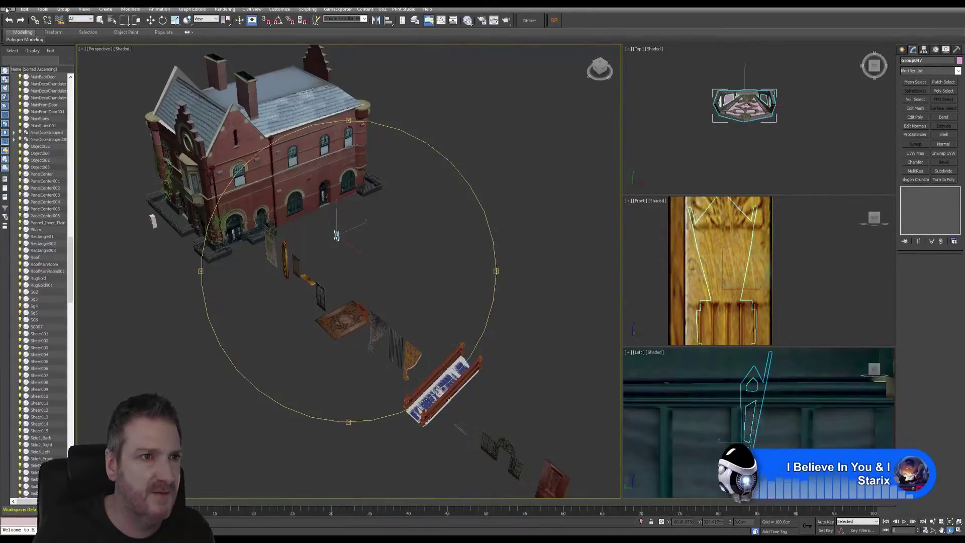
Move the sconce group to the world origin by setting its X, Y and Z positions to 0.
{"action": "left_click", "coordinate": [150, 20]}
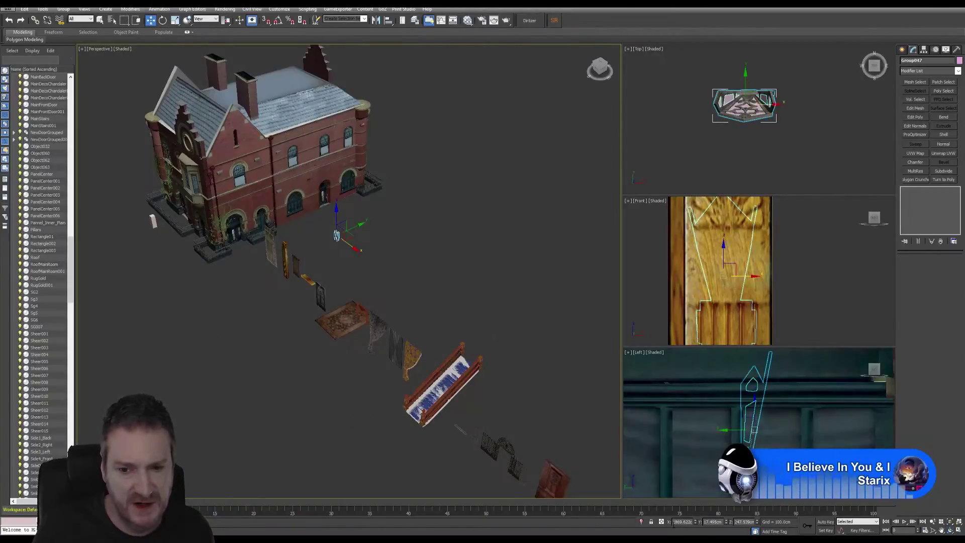
{"action": "type", "text": "0"}
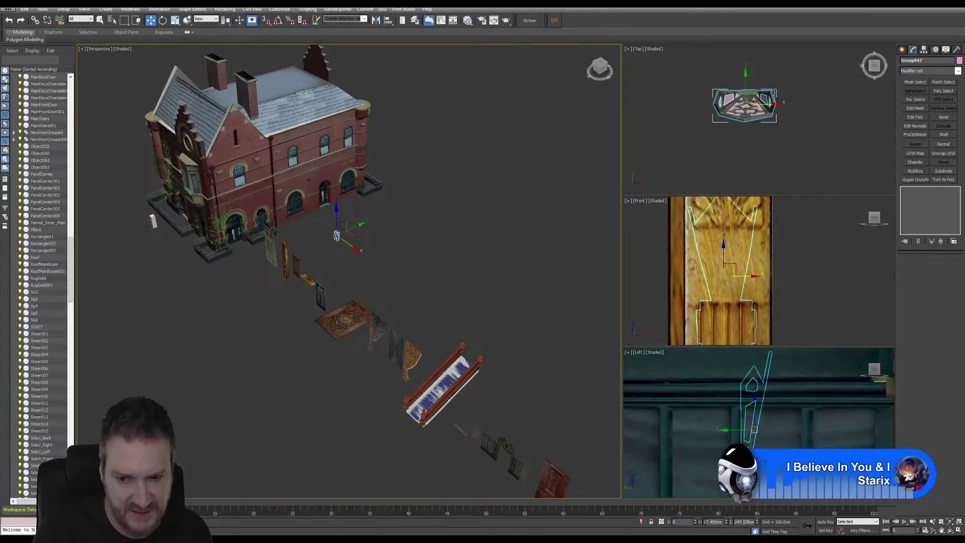
{"action": "key", "text": "Return"}
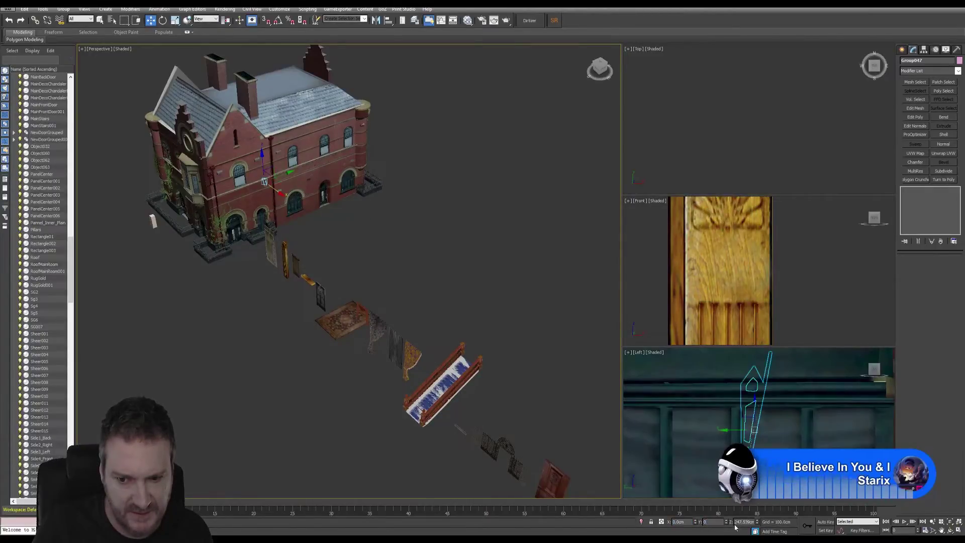
{"action": "type", "text": "0"}
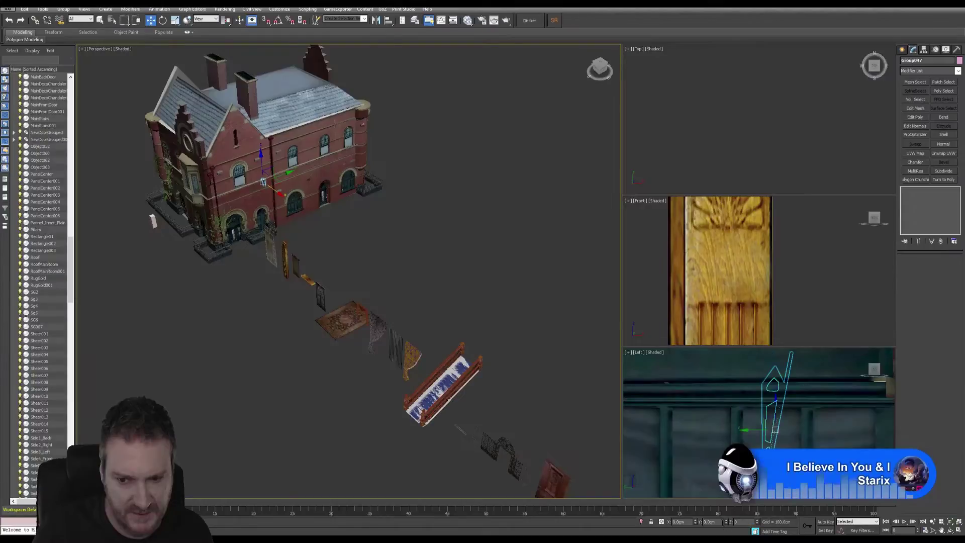
{"action": "key", "text": "Return"}
{"action": "middle_click_drag", "start_coordinate": [319, 244], "coordinate": [358, 256]}
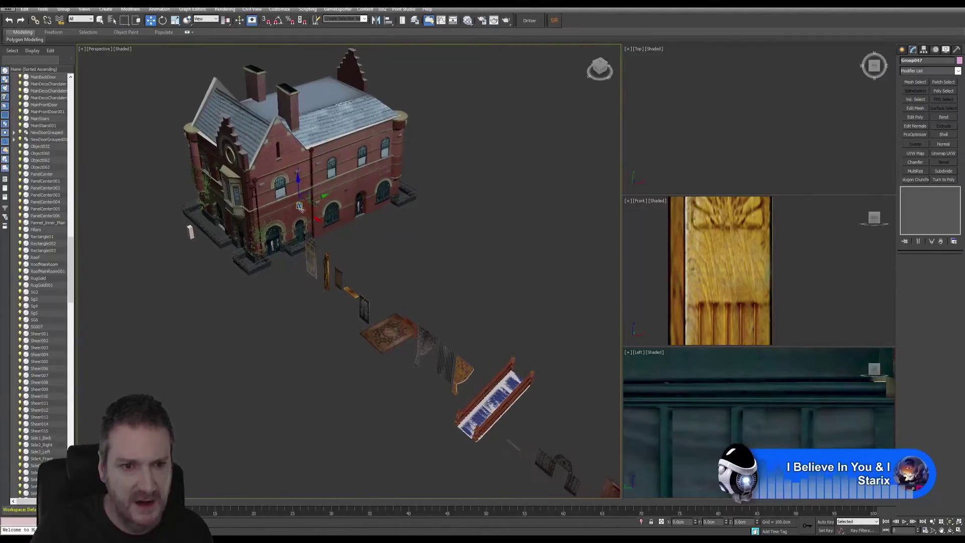
Isolate the sconce group and inspect it from several angles.
{"action": "left_click", "coordinate": [43, 10]}
{"action": "left_click", "coordinate": [61, 84]}
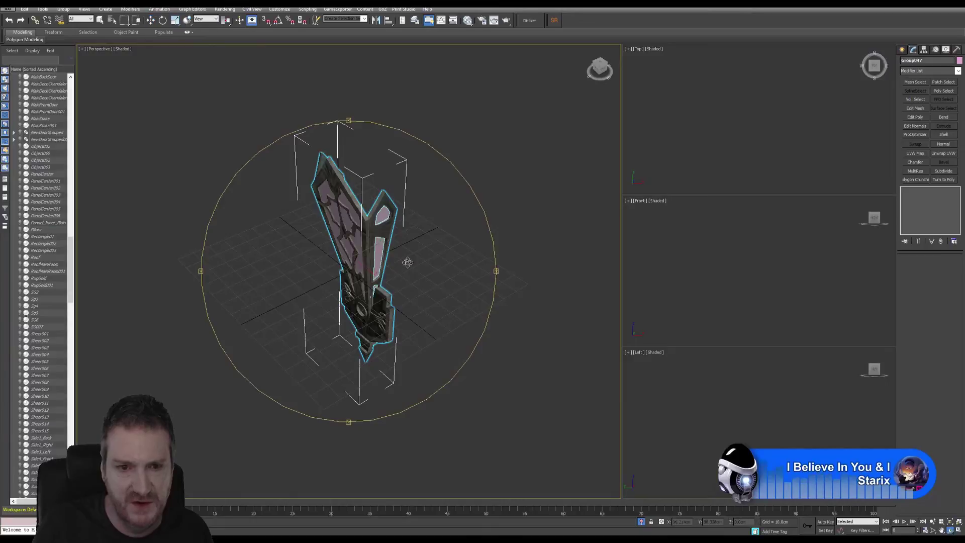
{"action": "left_click_drag", "start_coordinate": [324, 257], "coordinate": [251, 217]}
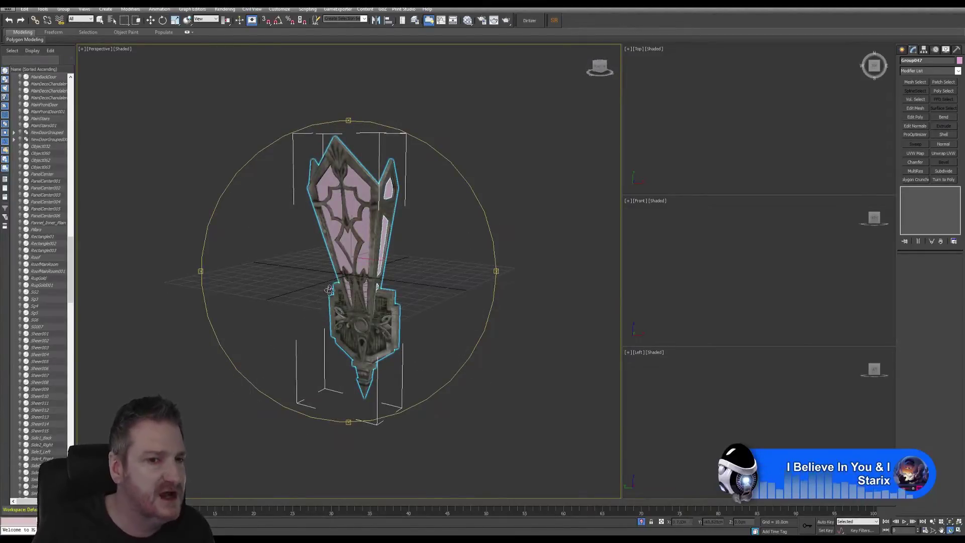
{"action": "mouse_move", "coordinate": [329, 291]}
{"action": "left_mouse_down"}
{"action": "mouse_move", "coordinate": [412, 319]}
{"action": "mouse_move", "coordinate": [336, 308]}
{"action": "left_mouse_up"}
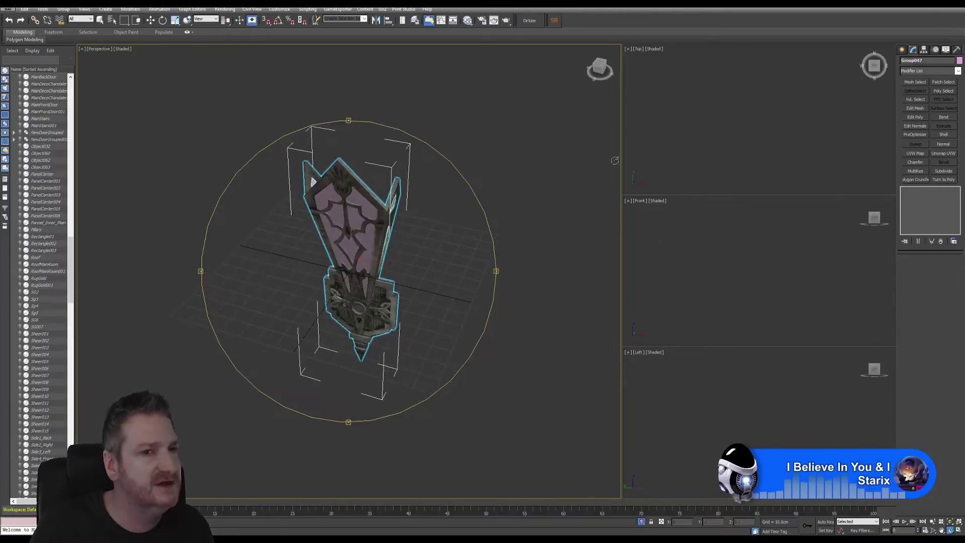
Start an export of the selected sconce group with Autodesk (*.FBX) as the file type.
{"action": "left_click", "coordinate": [8, 7]}
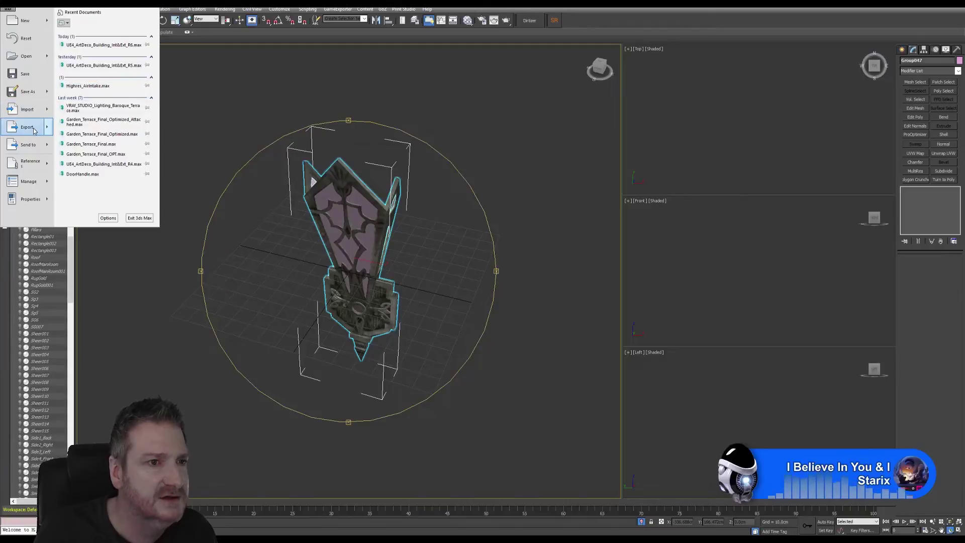
{"action": "mouse_move", "coordinate": [34, 130]}
{"action": "left_click", "coordinate": [90, 59]}
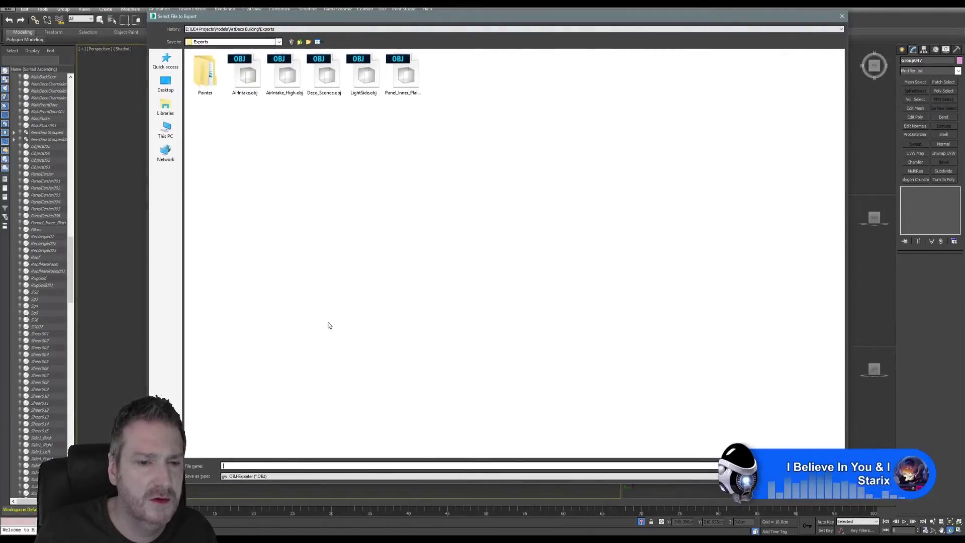
{"action": "left_click", "coordinate": [270, 477]}
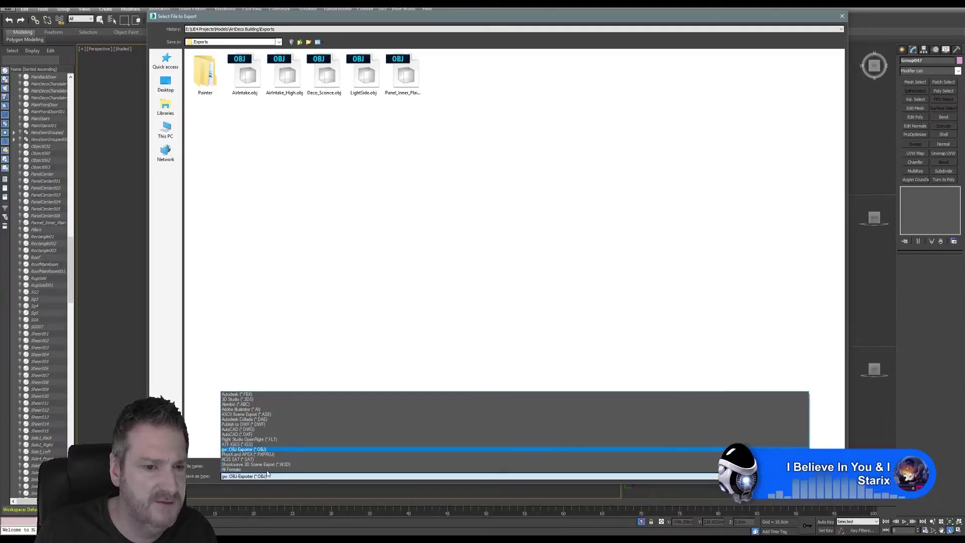
{"action": "left_click", "coordinate": [258, 396]}
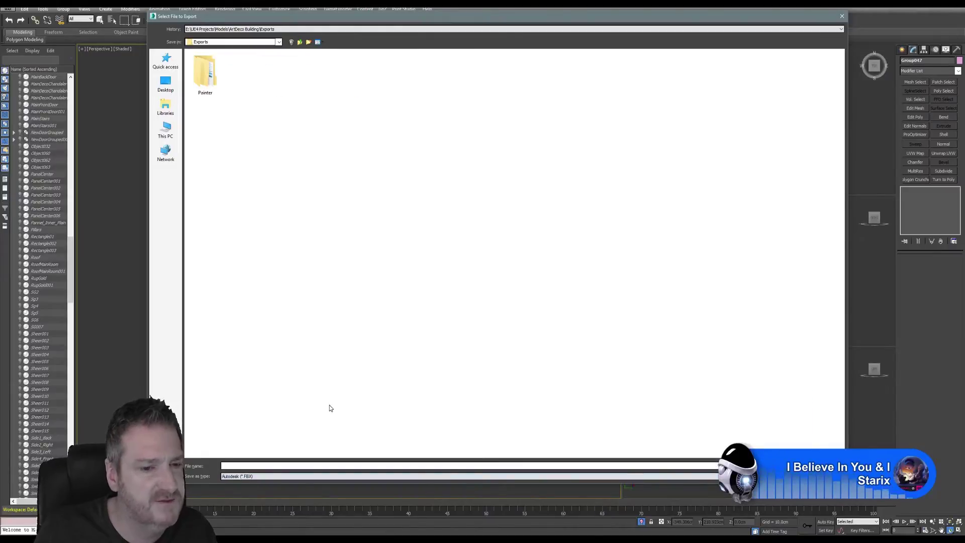
{"action": "left_click_drag", "start_coordinate": [298, 20], "coordinate": [277, 25]}
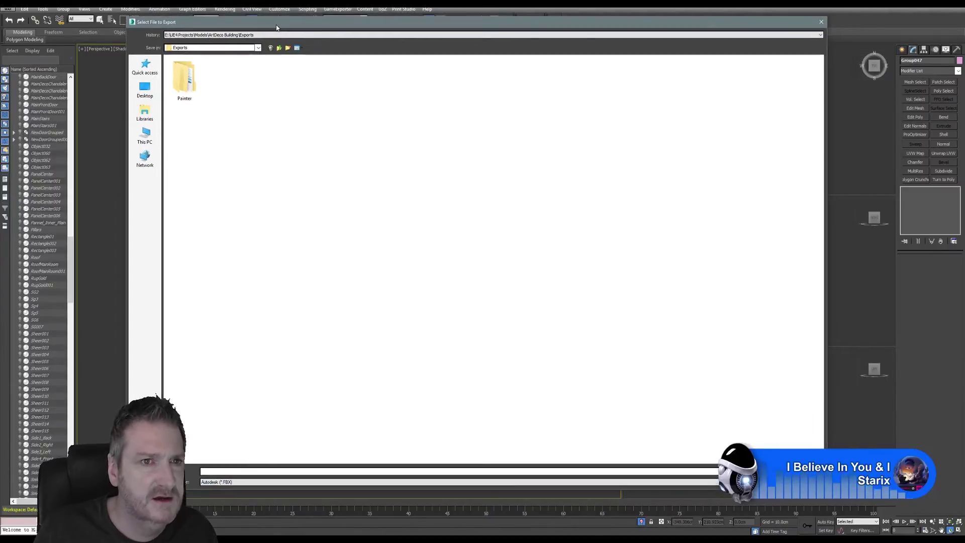
Name the export file Deco_Sconce and save it in the Exports folder.
{"action": "left_click", "coordinate": [211, 472]}
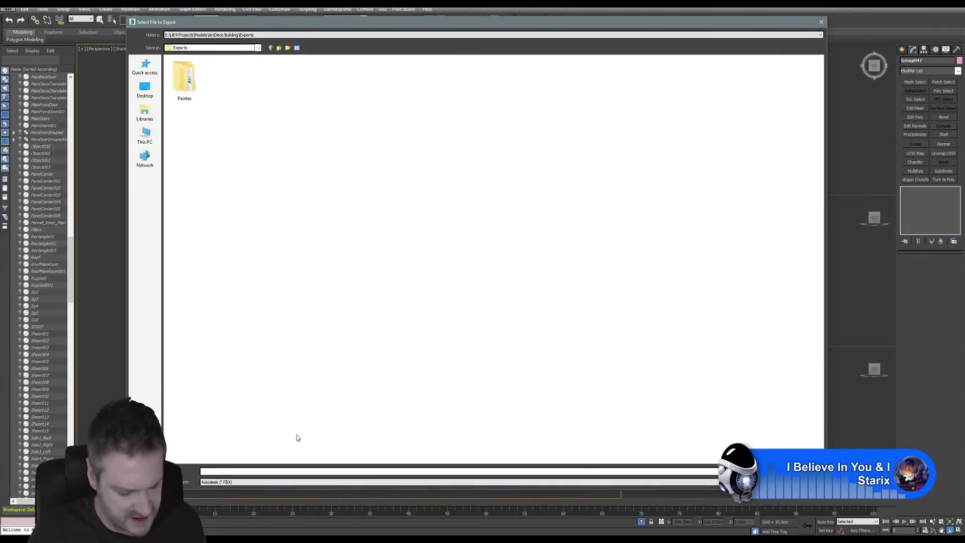
{"action": "type", "text": "Dec"}
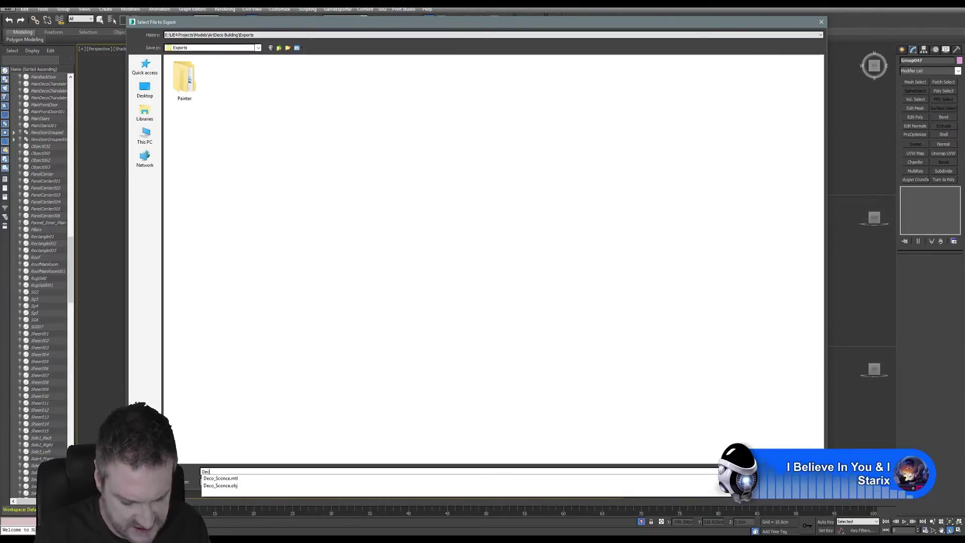
{"action": "type", "text": "o_Sconce"}
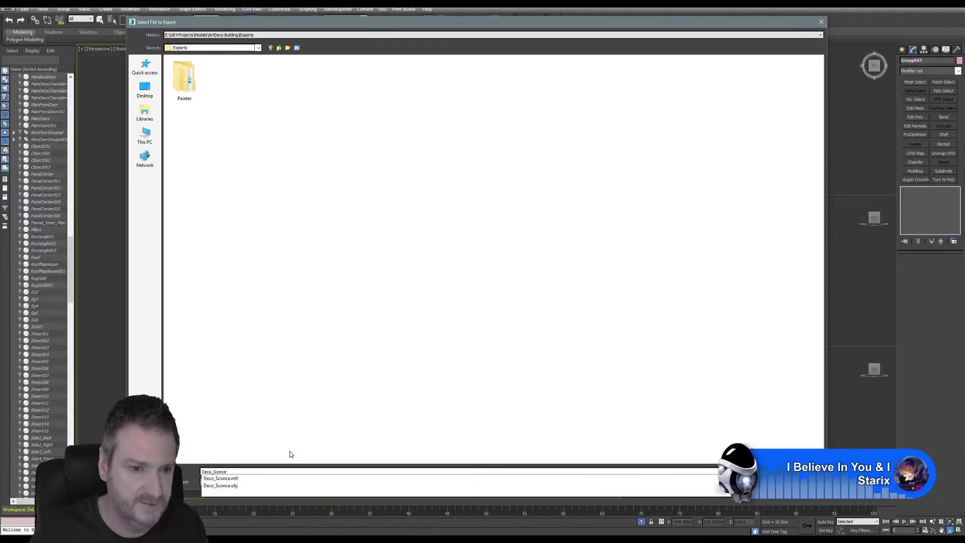
{"action": "left_click", "coordinate": [430, 403]}
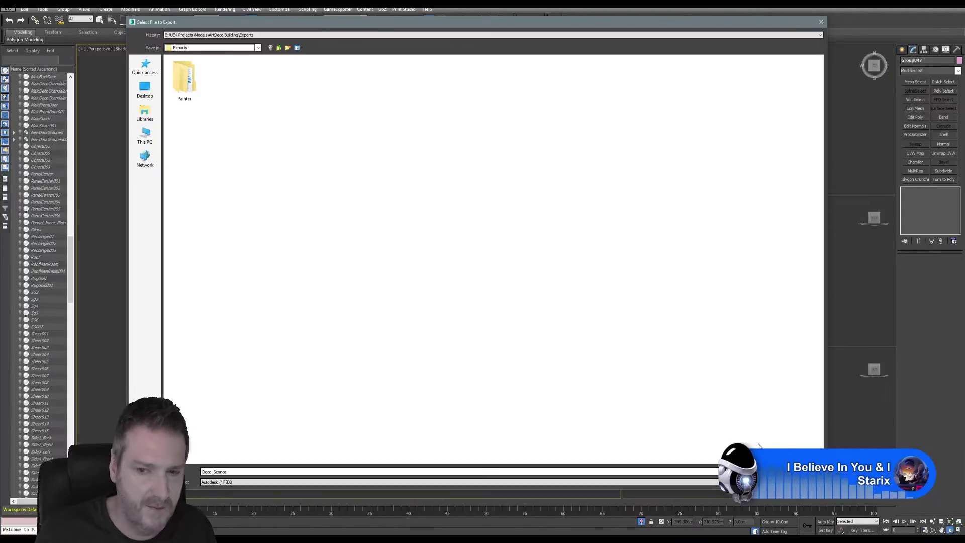
{"action": "key", "text": "Return"}
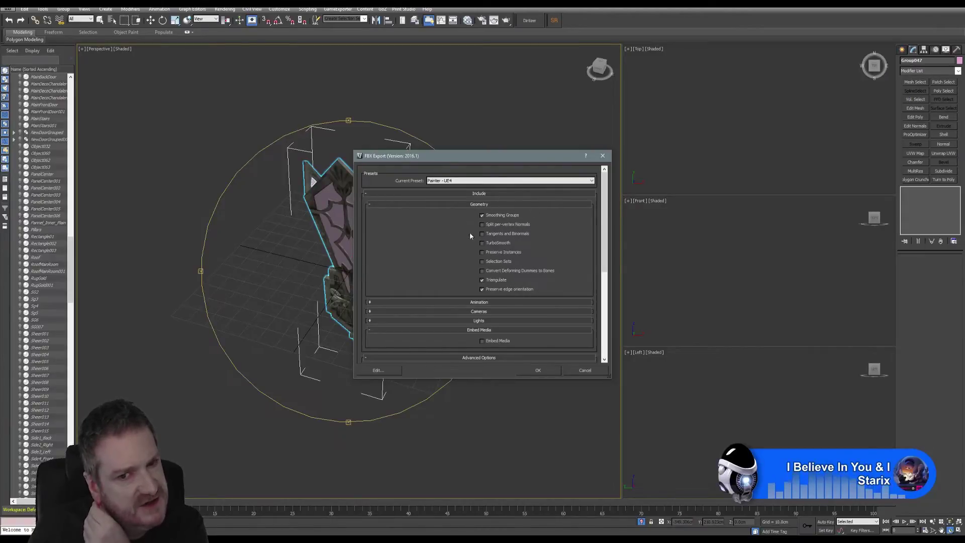
Choose the UE4 export preset, check its geometry options, and run the FBX export of the sconce group.
{"action": "left_click", "coordinate": [591, 182]}
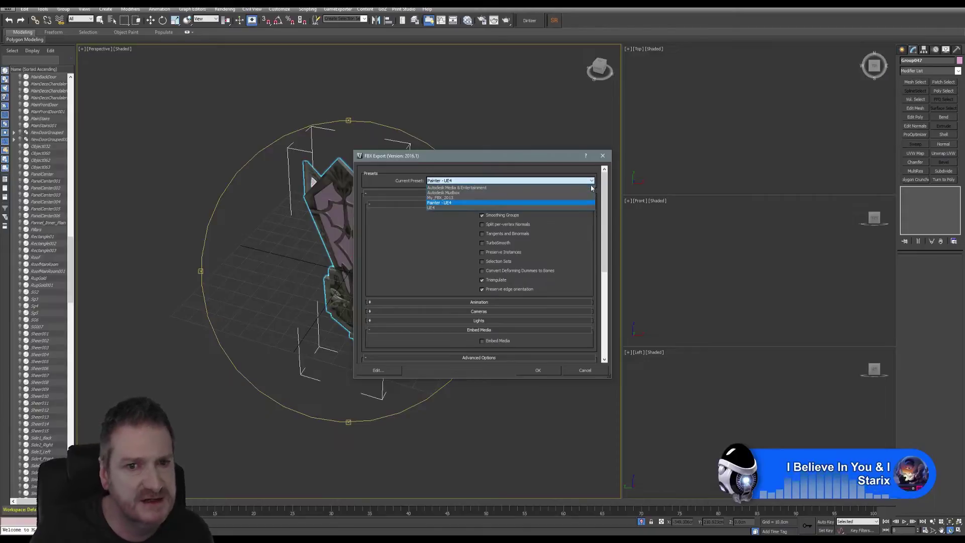
{"action": "left_click", "coordinate": [439, 208]}
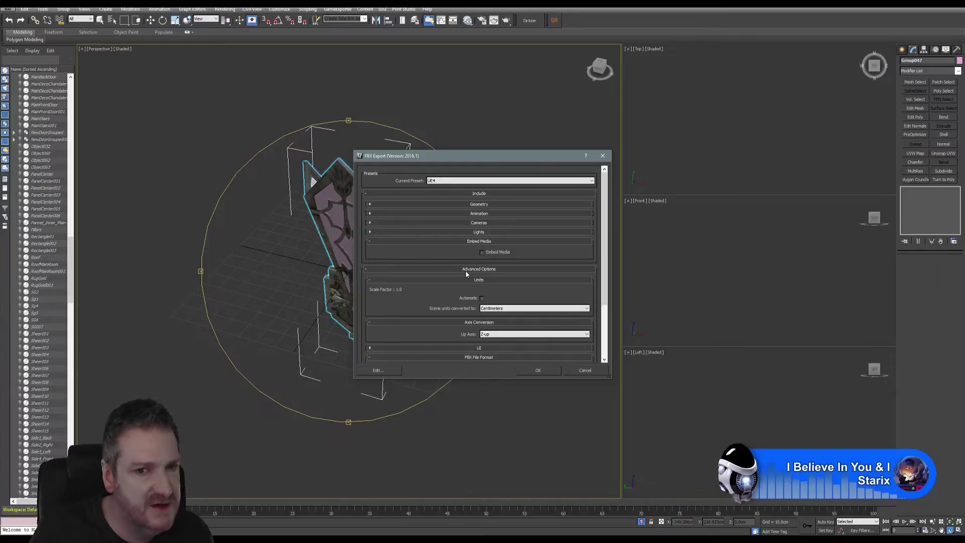
{"action": "left_click", "coordinate": [374, 204]}
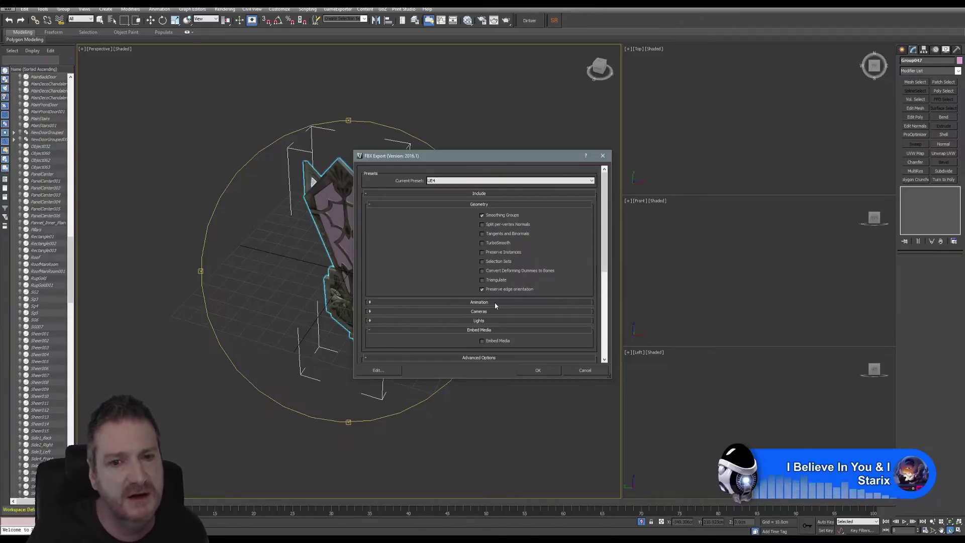
{"action": "left_click", "coordinate": [539, 370]}
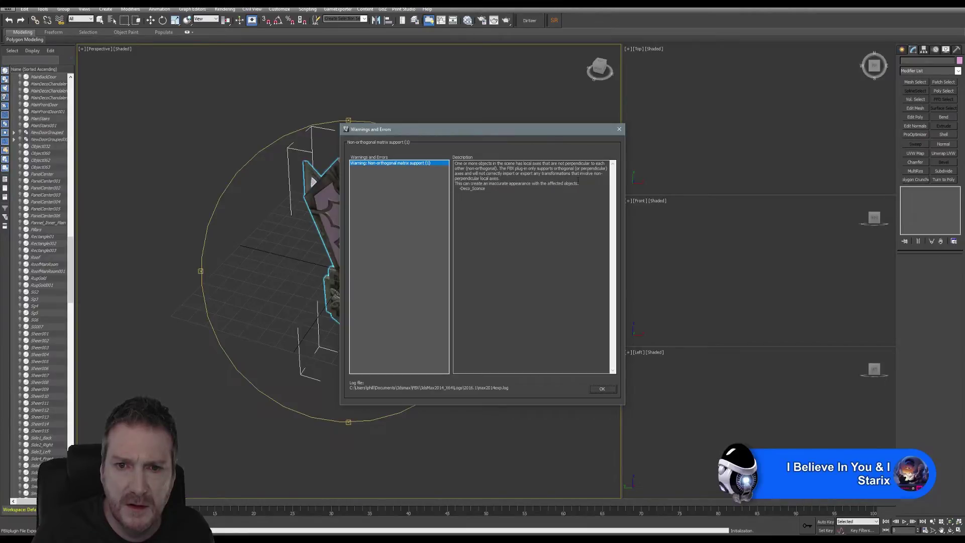
{"action": "left_click", "coordinate": [602, 389]}
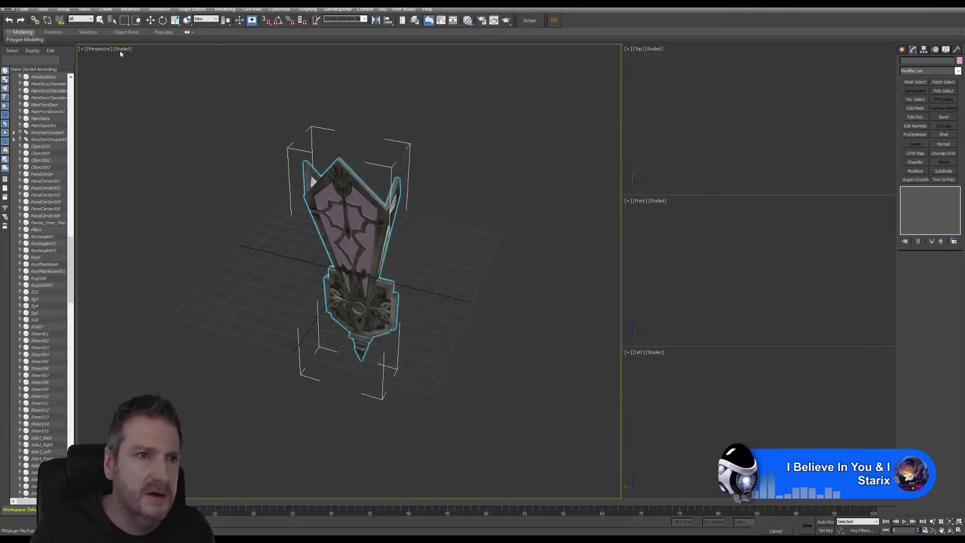
Ungroup the sconce and collapse the entire modifier stack of its decorative frame, Deco_Sconce.
{"action": "left_click", "coordinate": [63, 9]}
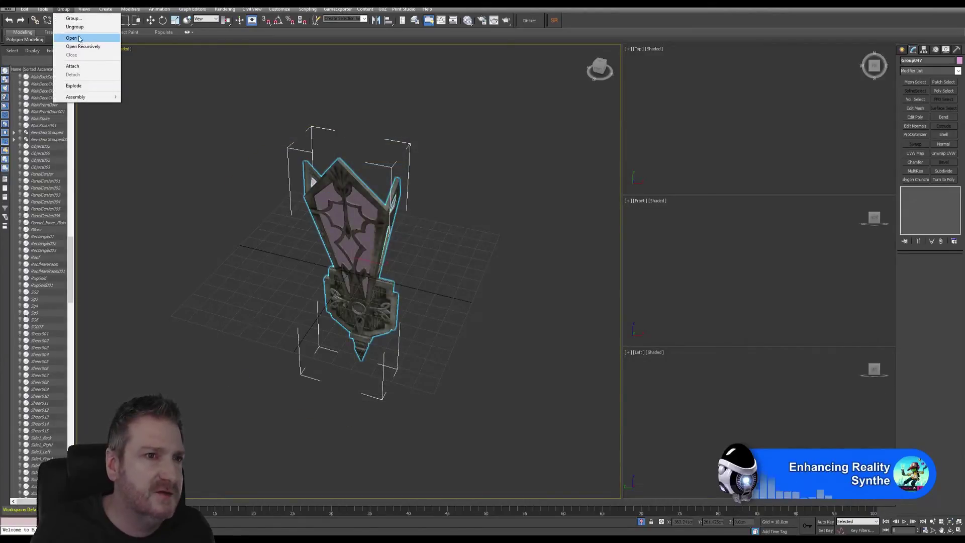
{"action": "left_click", "coordinate": [74, 29]}
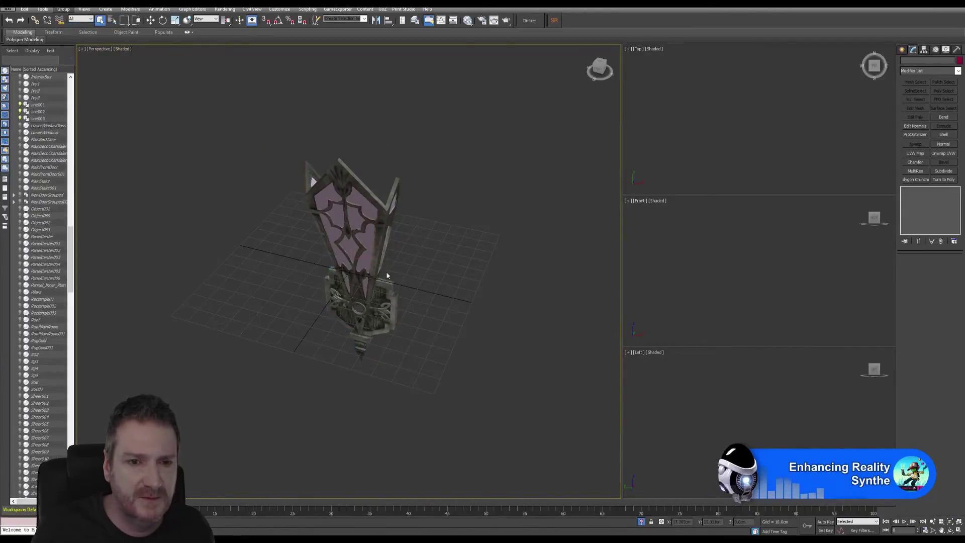
{"action": "left_click", "coordinate": [389, 316]}
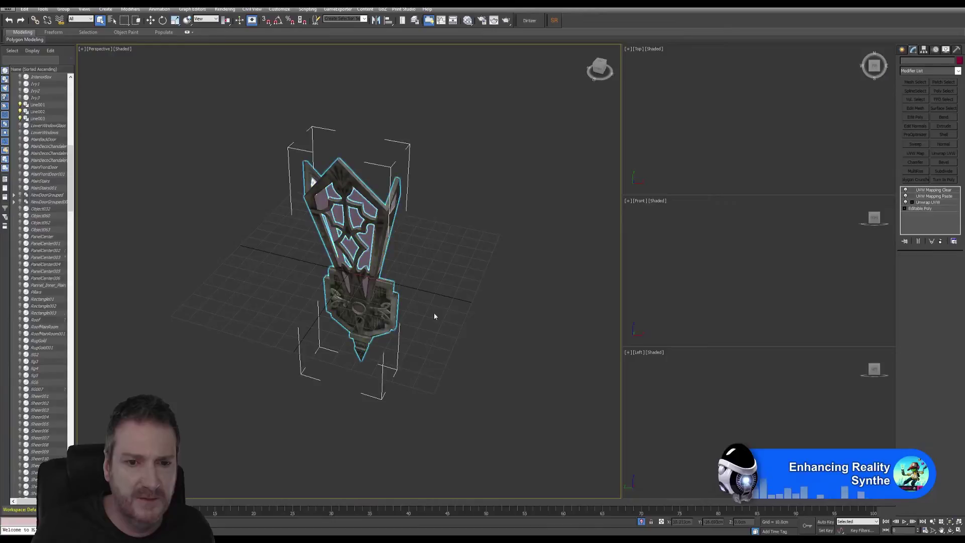
{"action": "right_click", "coordinate": [931, 195]}
{"action": "left_click", "coordinate": [887, 270]}
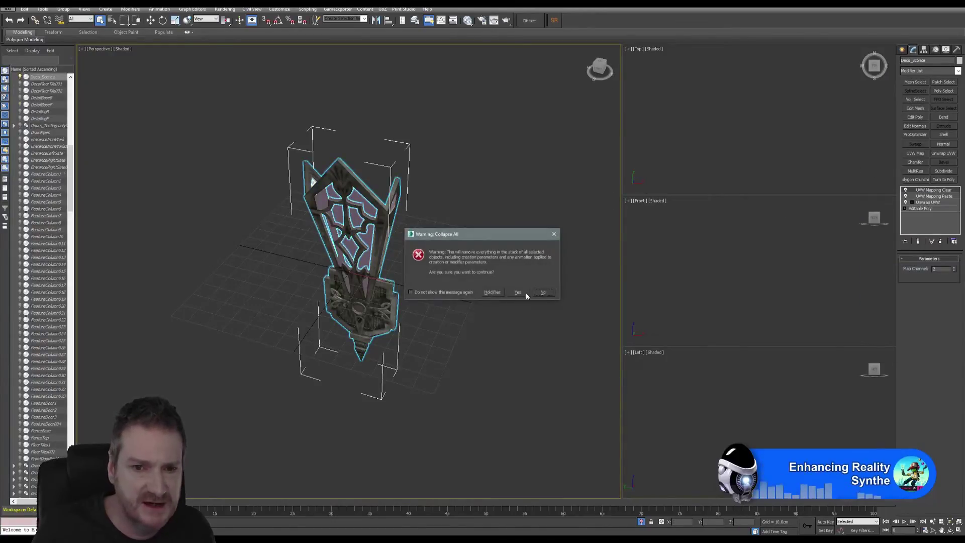
{"action": "left_click", "coordinate": [525, 294]}
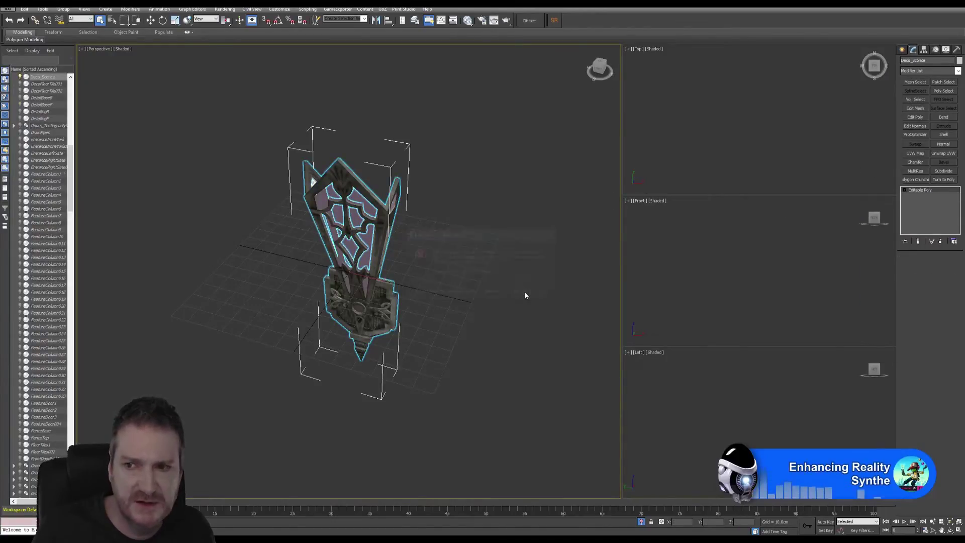
Collapse the Extrude and Line stack of the large front glass pane, Line001.
{"action": "left_click", "coordinate": [354, 217]}
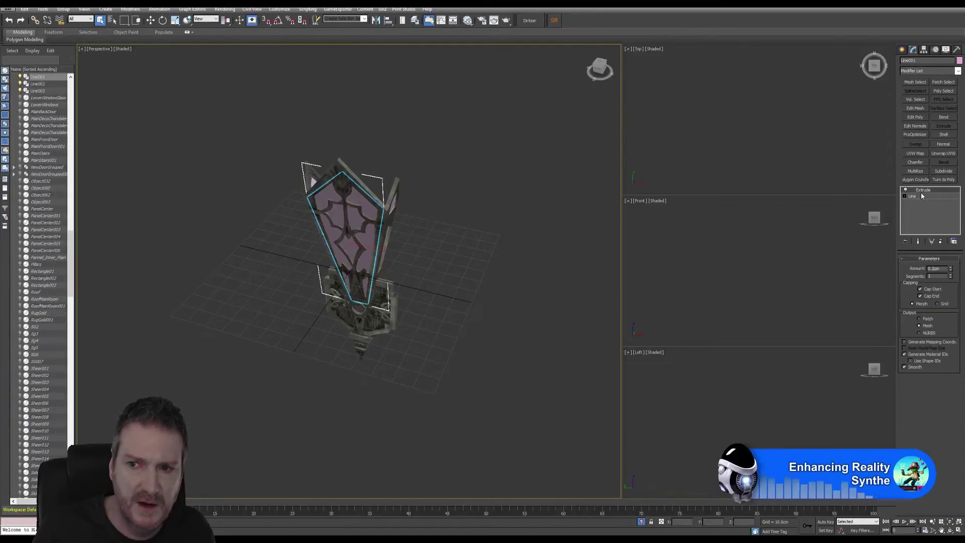
{"action": "right_click", "coordinate": [922, 196]}
{"action": "left_click", "coordinate": [885, 267]}
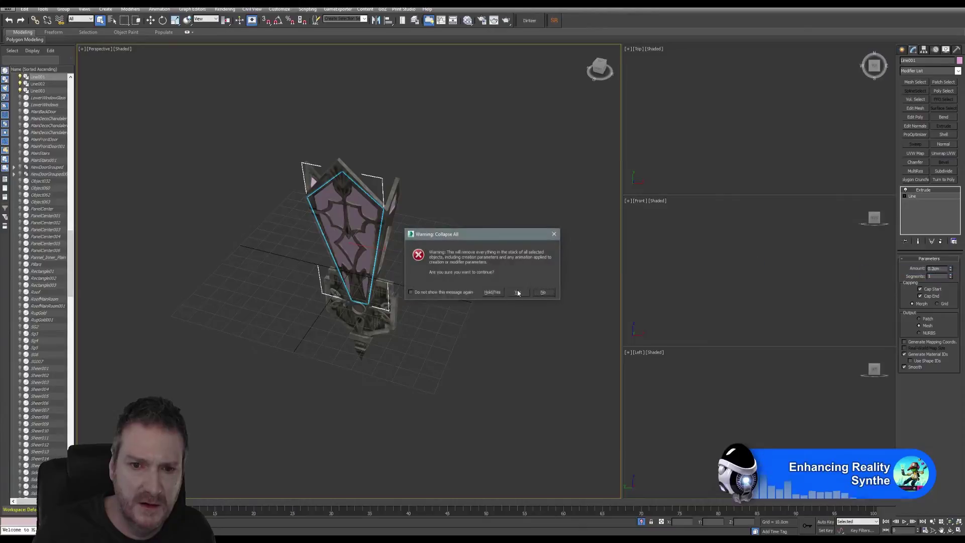
{"action": "left_click", "coordinate": [517, 292]}
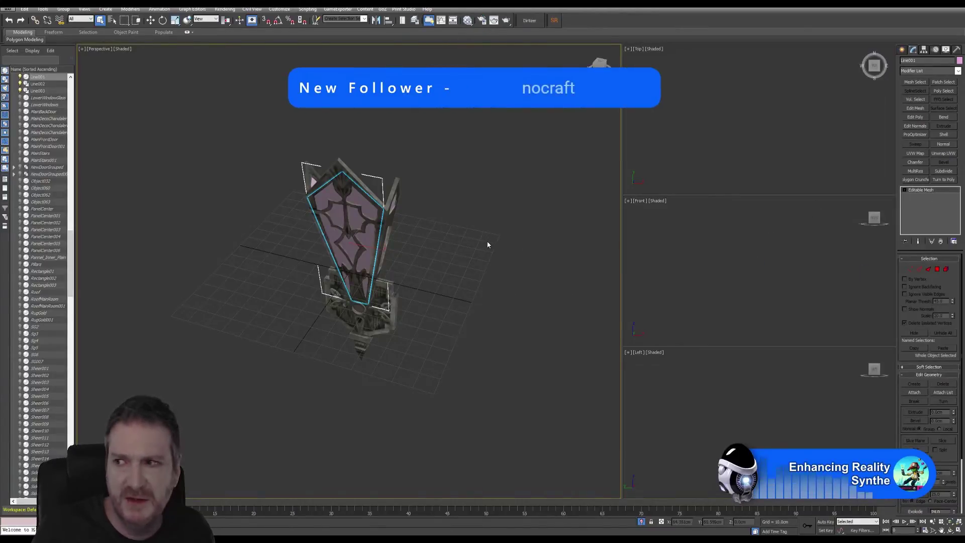
Collapse the Extrude and Line stack of the side glass pane, Line003.
{"action": "middle_click_drag", "start_coordinate": [488, 245], "coordinate": [470, 256], "text": "alt"}
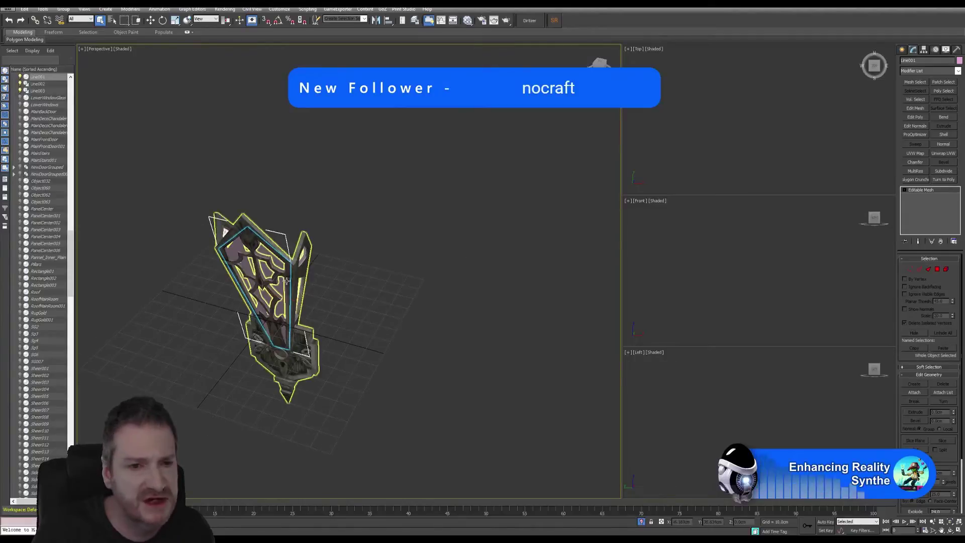
{"action": "middle_click_drag", "start_coordinate": [286, 280], "coordinate": [315, 300]}
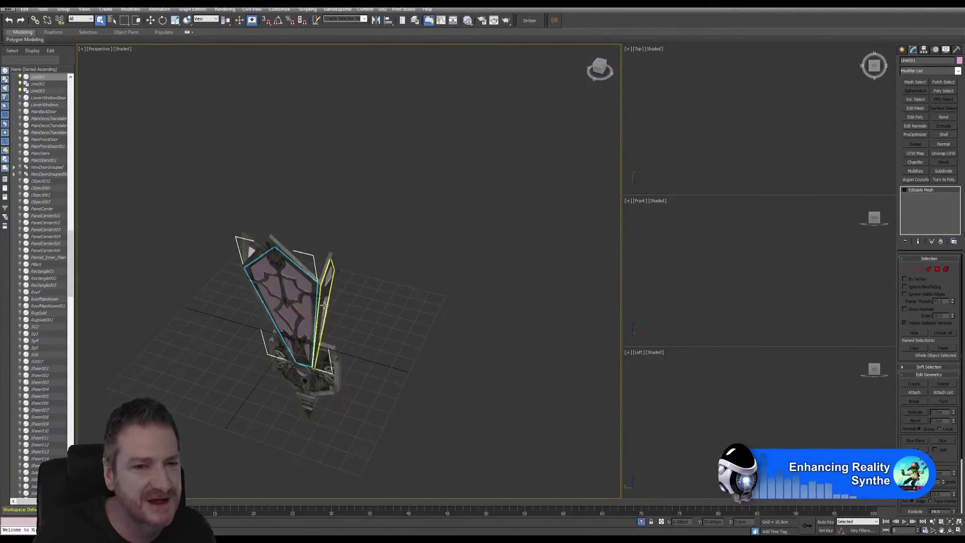
{"action": "left_click", "coordinate": [325, 305]}
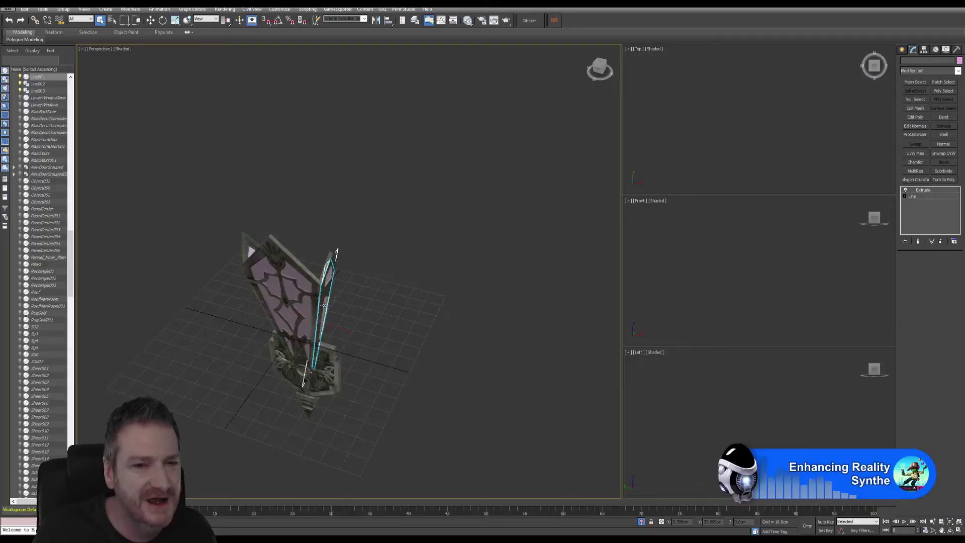
{"action": "right_click", "coordinate": [929, 195]}
{"action": "left_click", "coordinate": [890, 267]}
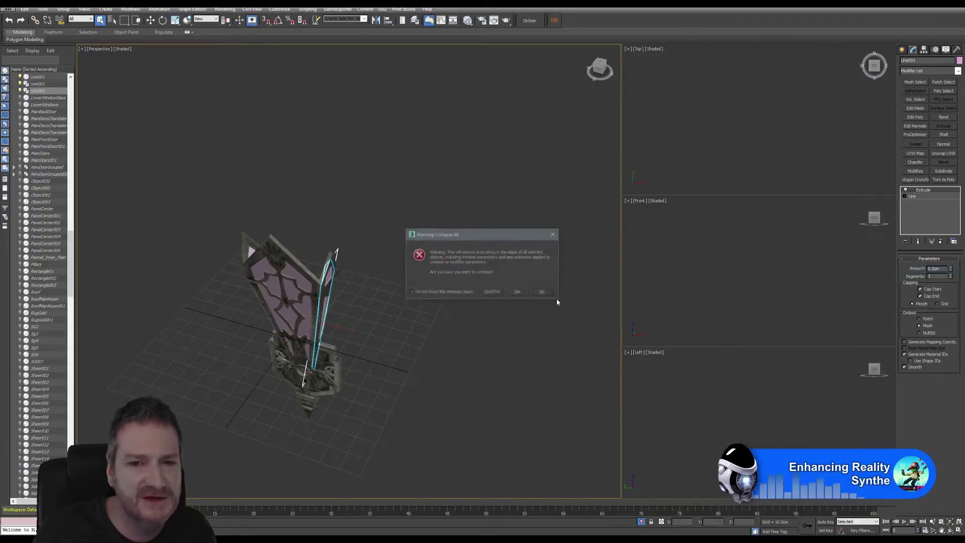
{"action": "left_click", "coordinate": [518, 292]}
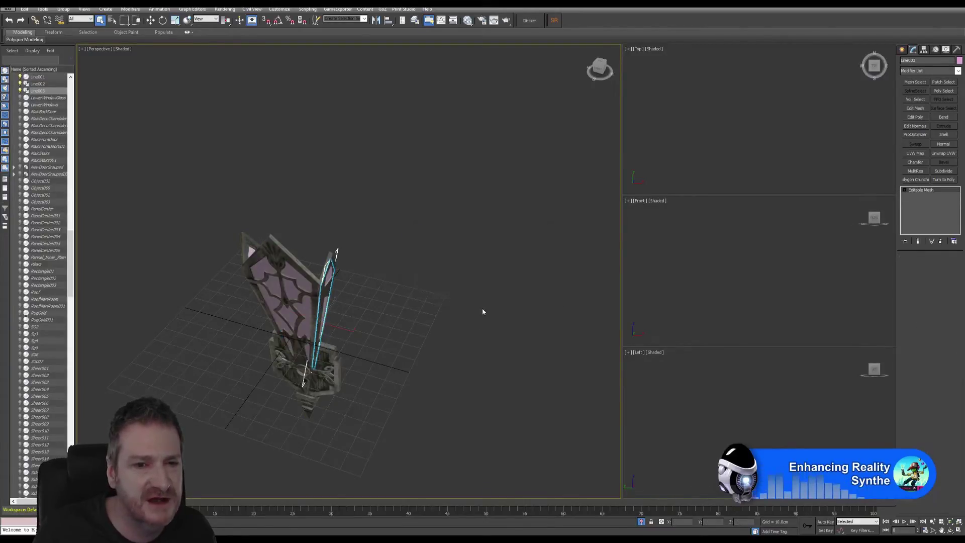
Collapse the Extrude and Line stack of the remaining glass pane, Line002, on the sconce's opposite side.
{"action": "left_click", "coordinate": [951, 531]}
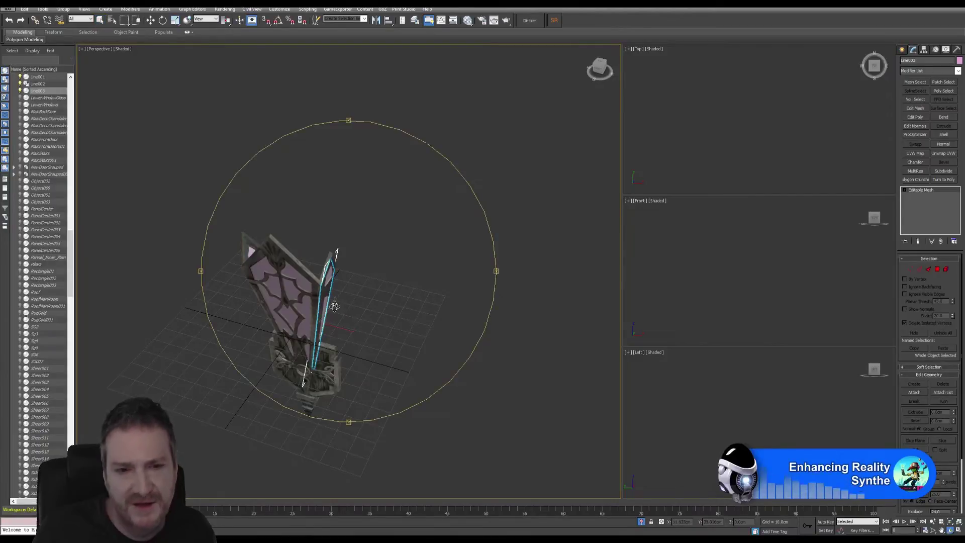
{"action": "mouse_move", "coordinate": [335, 306]}
{"action": "left_mouse_down"}
{"action": "mouse_move", "coordinate": [377, 300]}
{"action": "mouse_move", "coordinate": [333, 291]}
{"action": "left_mouse_up"}
{"action": "middle_click_drag", "start_coordinate": [333, 291], "coordinate": [396, 270]}
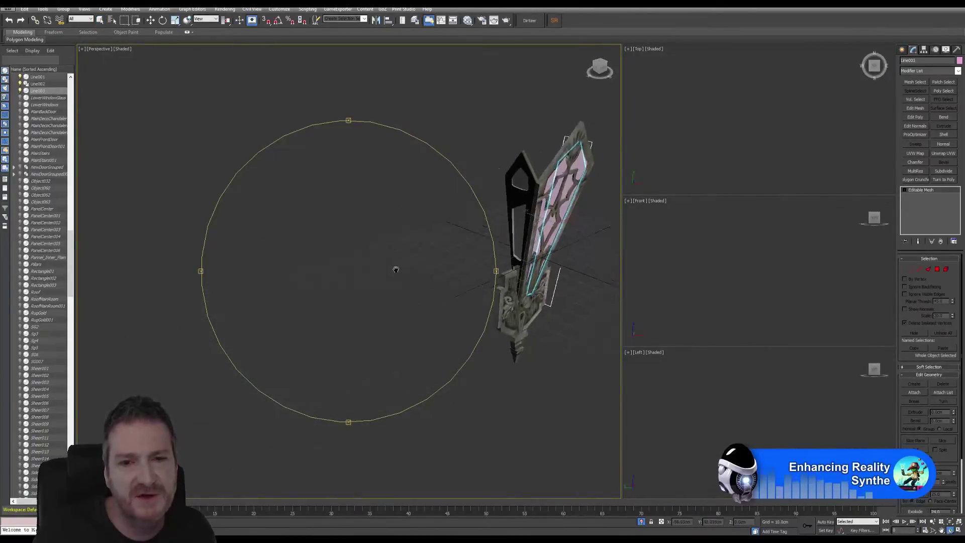
{"action": "key", "text": "z"}
{"action": "key", "text": "q"}
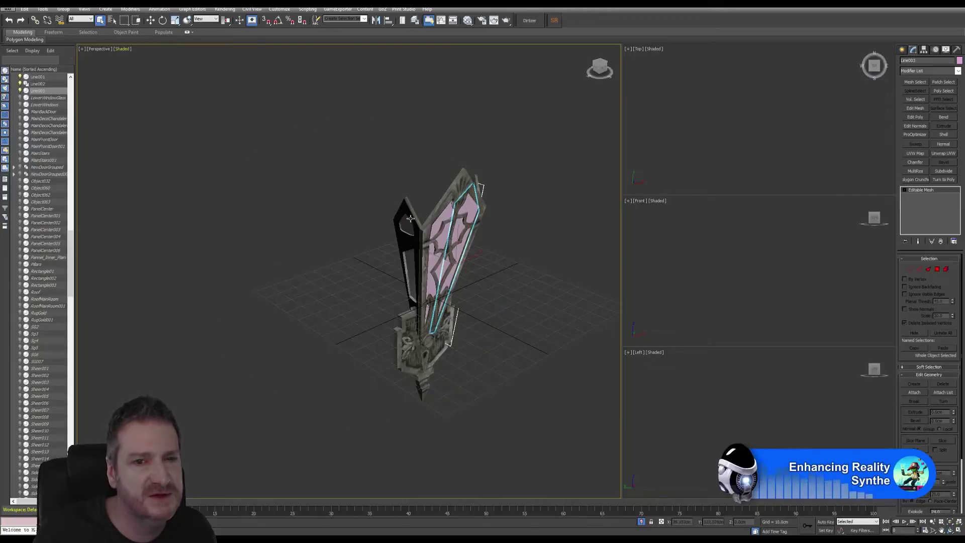
{"action": "left_click", "coordinate": [409, 222]}
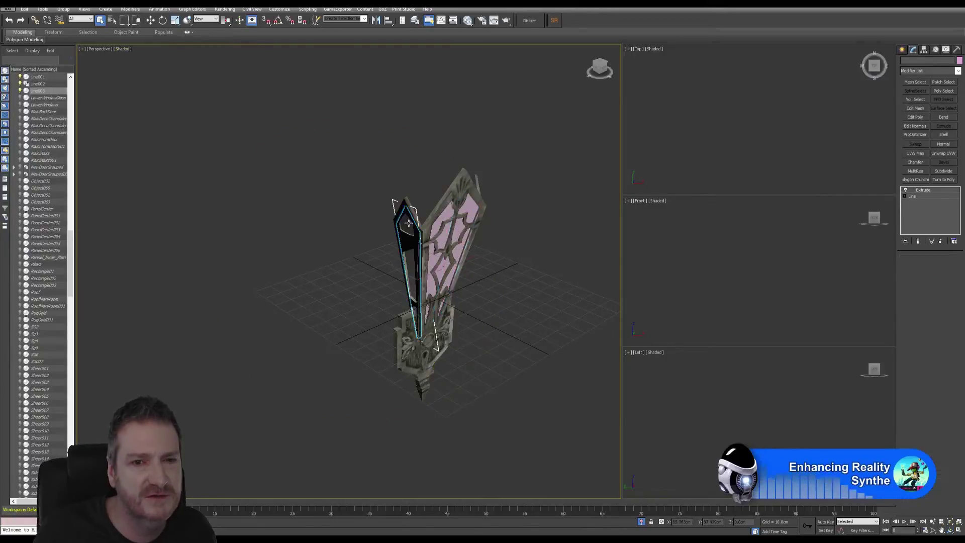
{"action": "right_click", "coordinate": [923, 194]}
{"action": "left_click", "coordinate": [844, 267]}
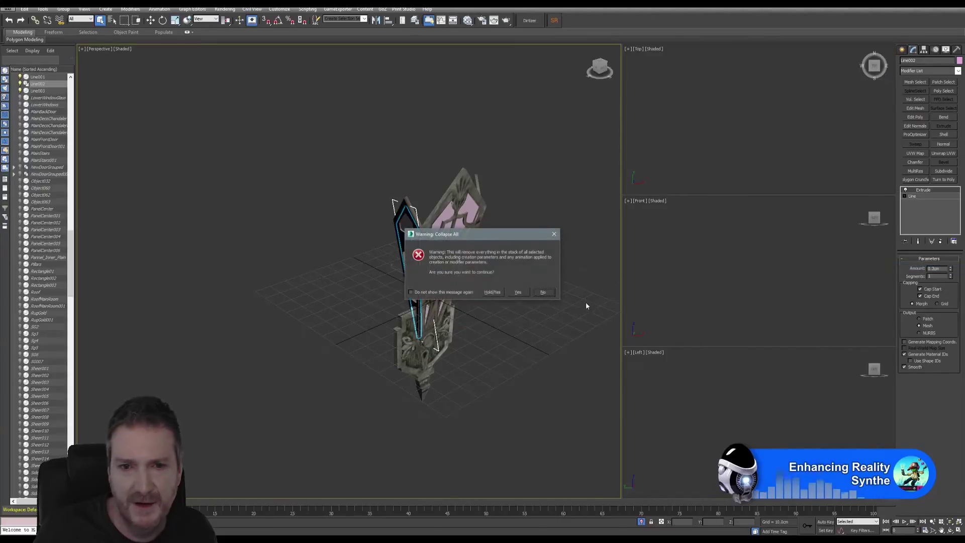
{"action": "left_click", "coordinate": [522, 293]}
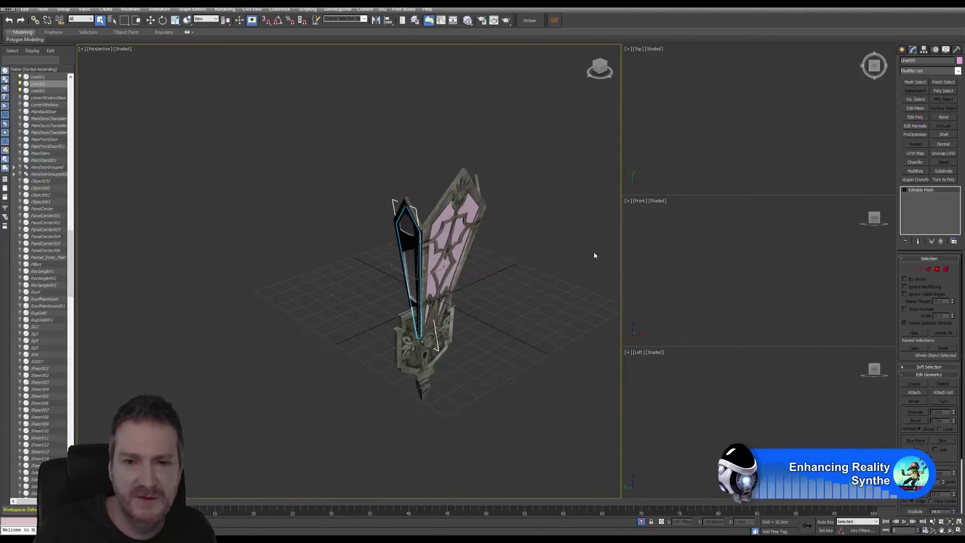
Select the frame and all glass panes and export them as FBX with the UE4 preset, overwriting Deco_Sconce.FBX in the Exports folder.
{"action": "key", "text": "ctrl+a"}
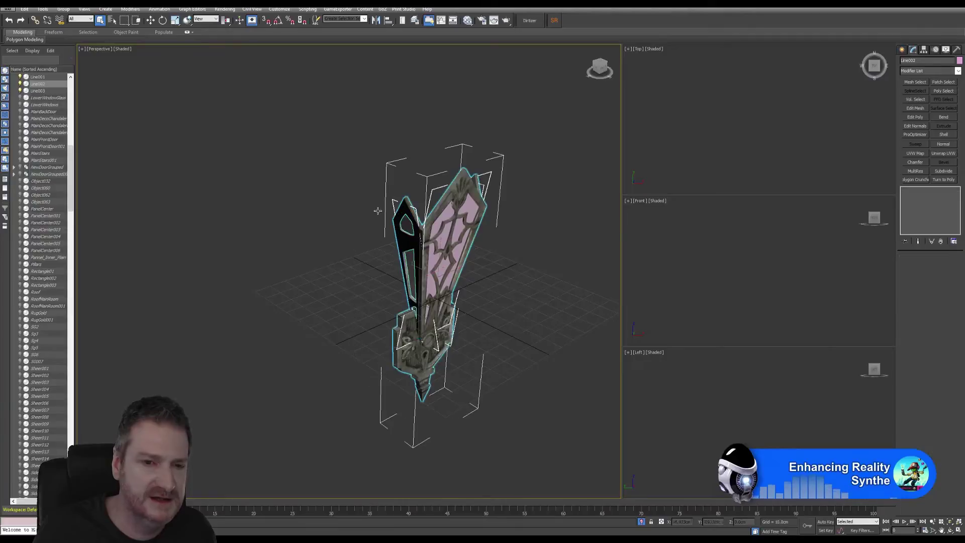
{"action": "left_click", "coordinate": [8, 7]}
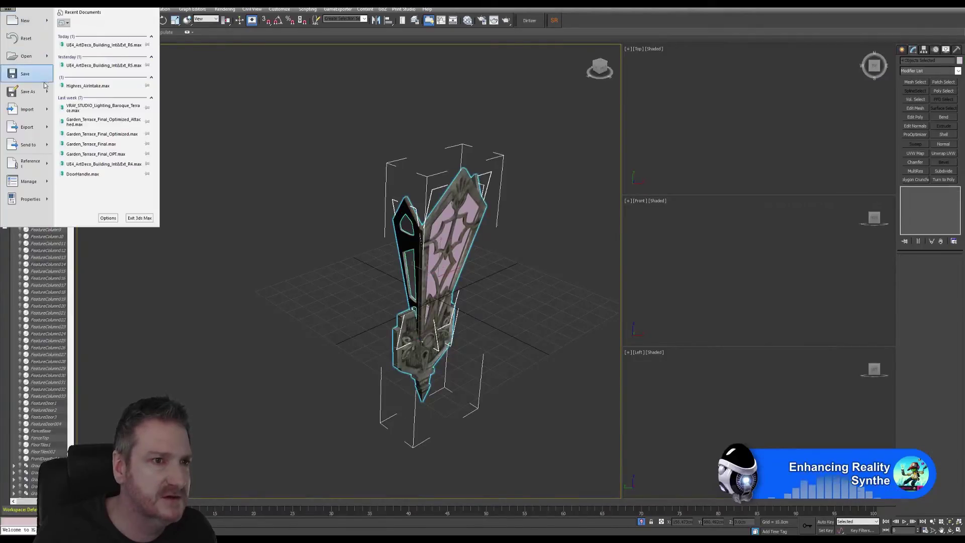
{"action": "mouse_move", "coordinate": [41, 134]}
{"action": "left_click", "coordinate": [90, 58]}
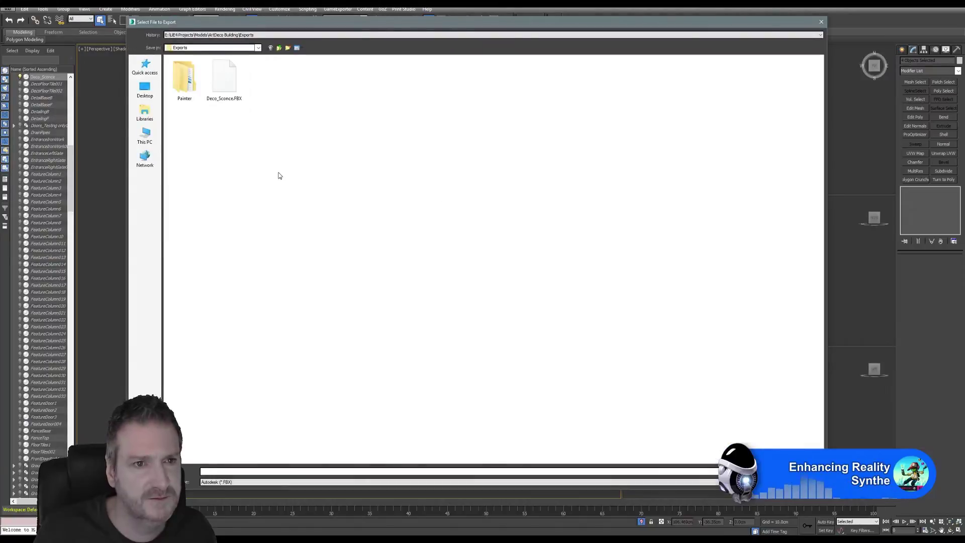
{"action": "left_click", "coordinate": [225, 81]}
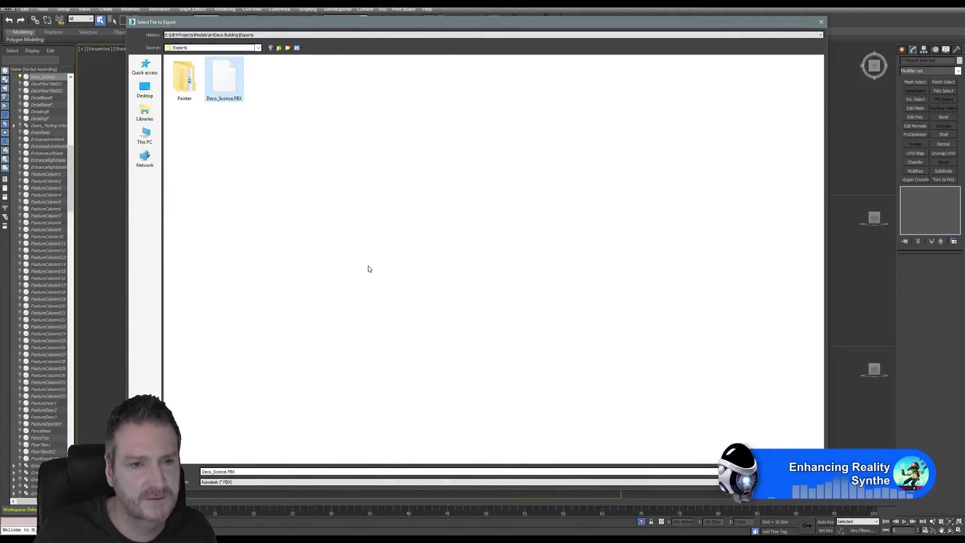
{"action": "key", "text": "Return"}
{"action": "left_click", "coordinate": [512, 298]}
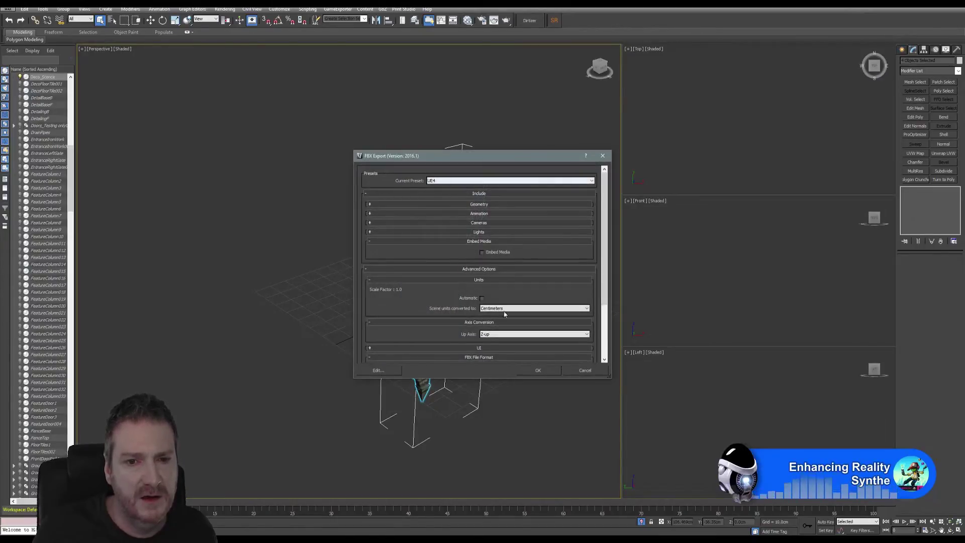
{"action": "left_click", "coordinate": [538, 370]}
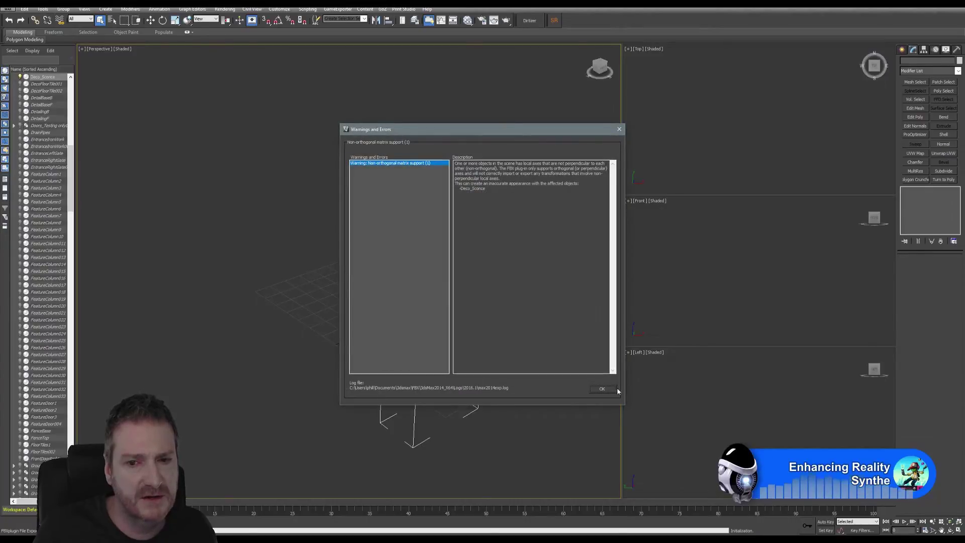
{"action": "left_click", "coordinate": [604, 389]}
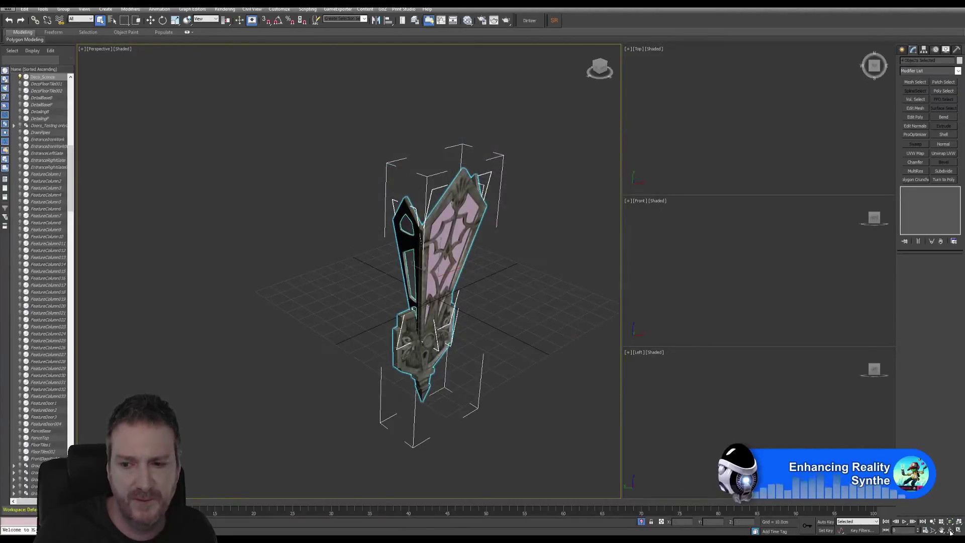
Inspect the selected sconce parts from several angles and activate the Move tool on them.
{"action": "left_click", "coordinate": [950, 532]}
{"action": "mouse_move", "coordinate": [392, 277]}
{"action": "left_mouse_down"}
{"action": "mouse_move", "coordinate": [422, 274]}
{"action": "mouse_move", "coordinate": [382, 264]}
{"action": "left_mouse_up"}
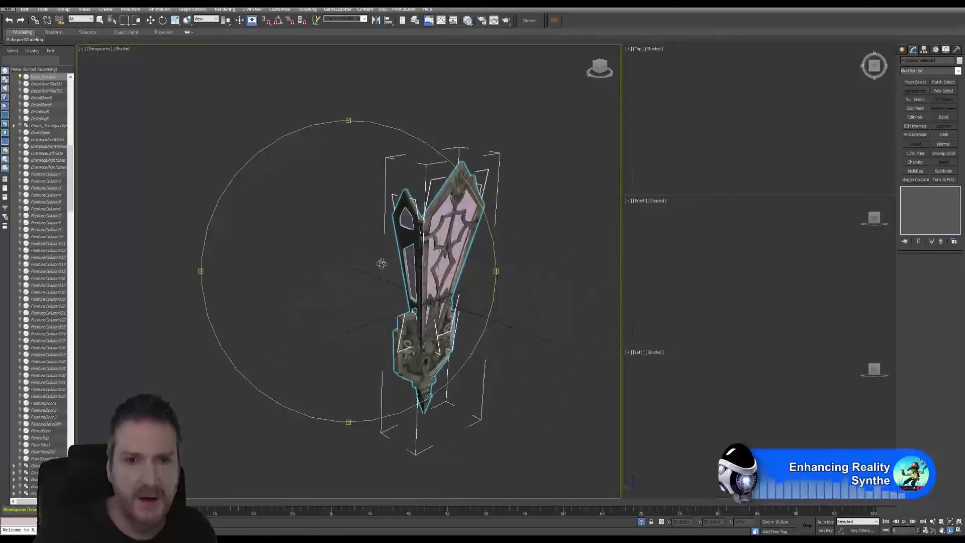
{"action": "left_click_drag", "start_coordinate": [441, 231], "coordinate": [486, 242]}
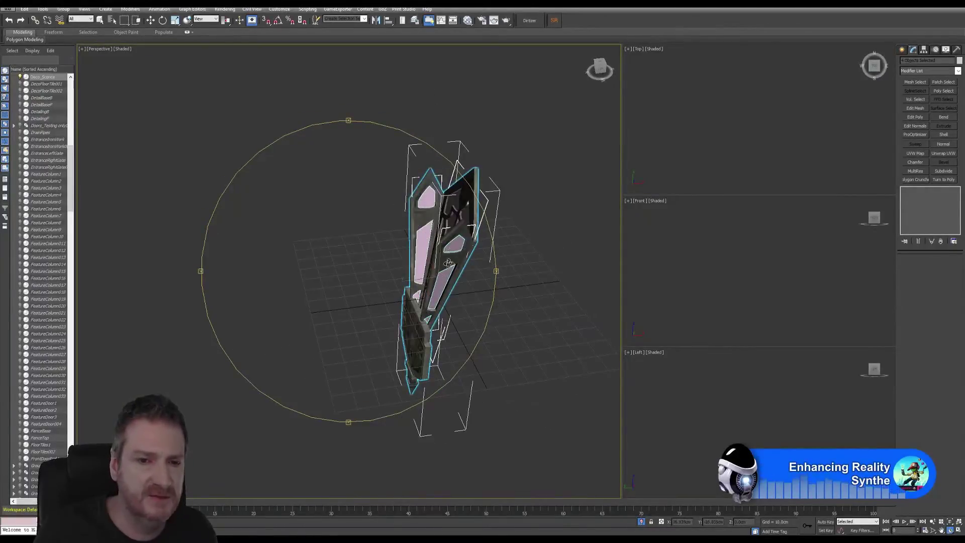
{"action": "left_click_drag", "start_coordinate": [430, 255], "coordinate": [389, 242]}
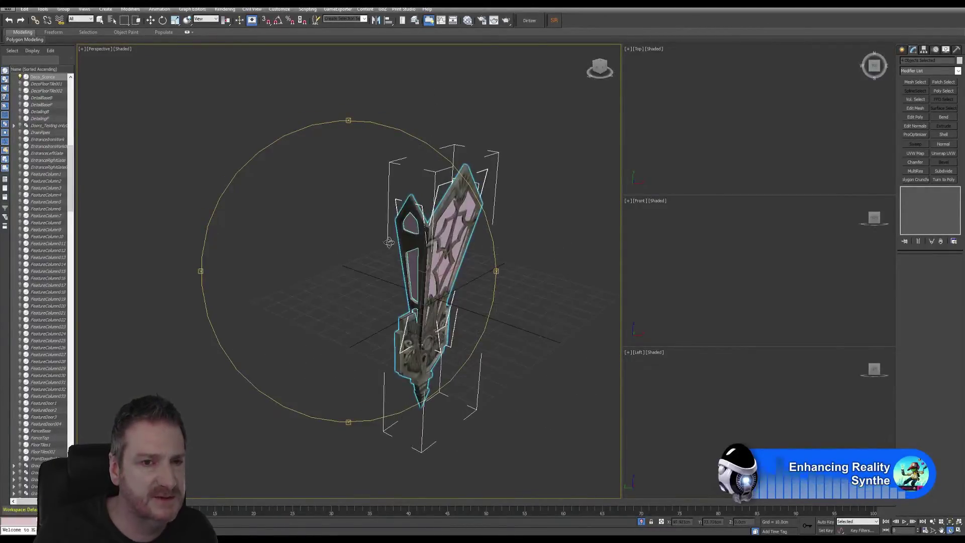
{"action": "left_click", "coordinate": [150, 22]}
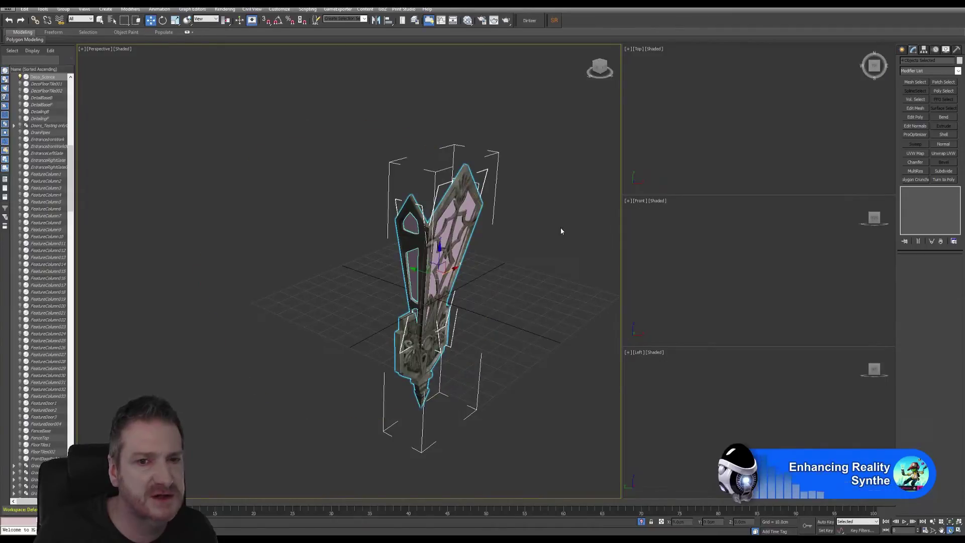
Create a Standard material below the existing sconce materials and connect the bitmap Deco_Sconce_Light_Glass.jpg to its Diffuse Color.
{"action": "left_click", "coordinate": [468, 24]}
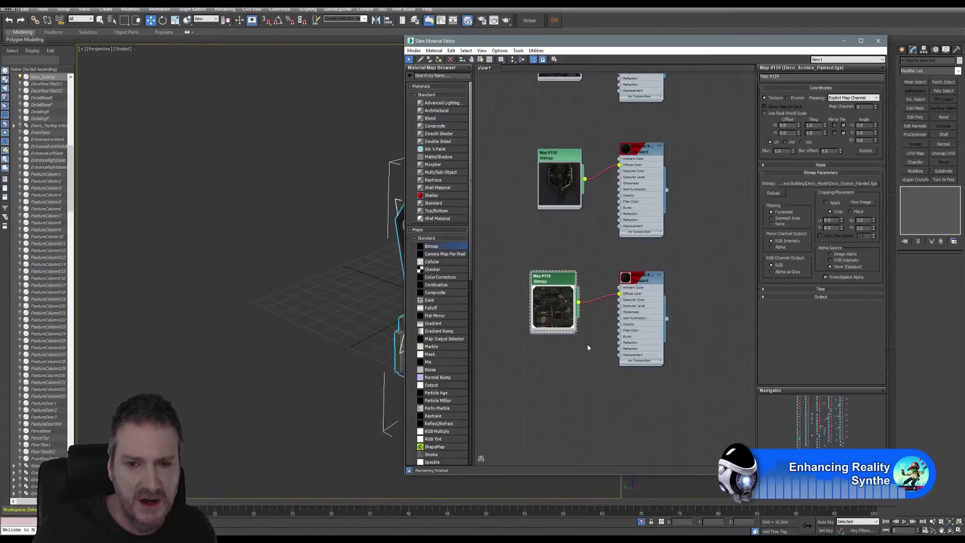
{"action": "scroll", "coordinate": [596, 342], "scroll_direction": "down", "scroll_amount": 1}
{"action": "middle_click_drag", "start_coordinate": [604, 345], "coordinate": [510, 222]}
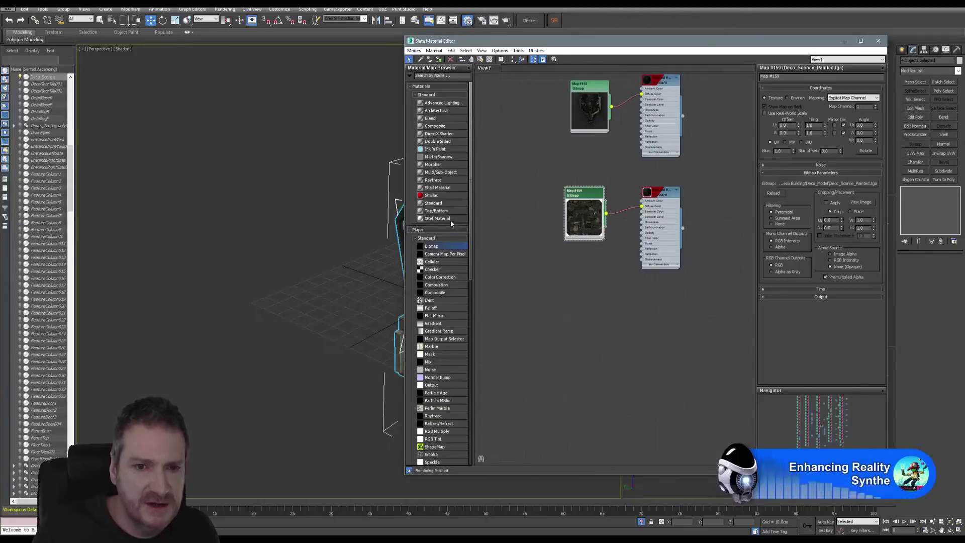
{"action": "left_click_drag", "start_coordinate": [440, 203], "coordinate": [679, 322]}
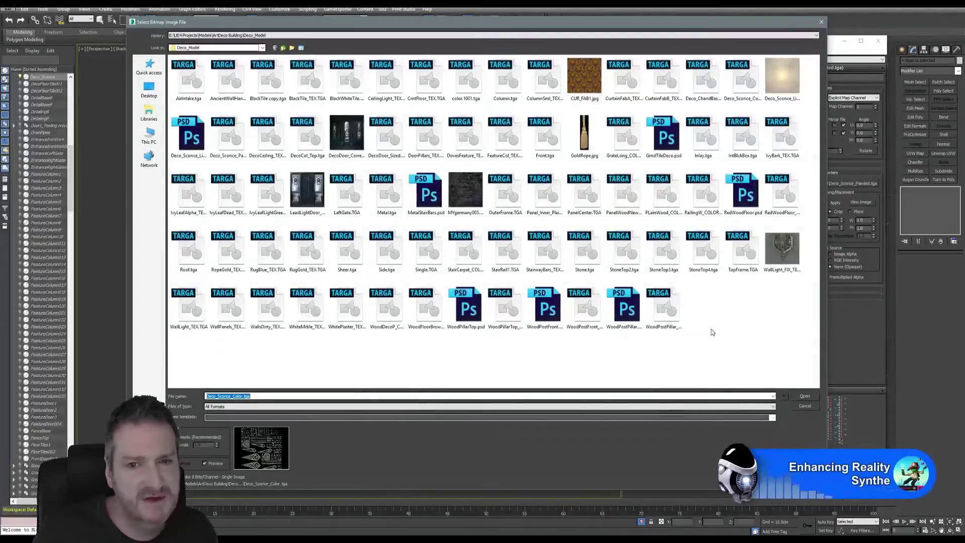
{"action": "left_click", "coordinate": [783, 80]}
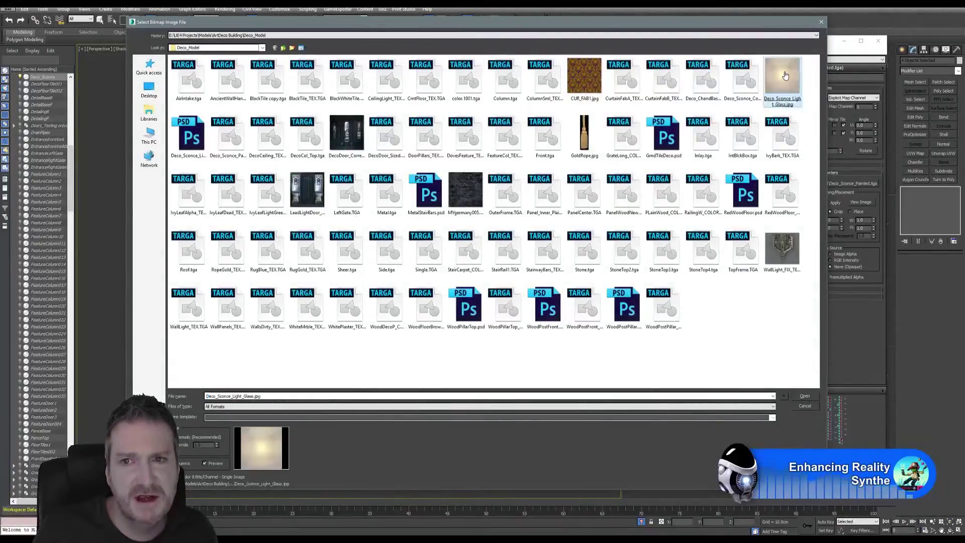
{"action": "key", "text": "Return"}
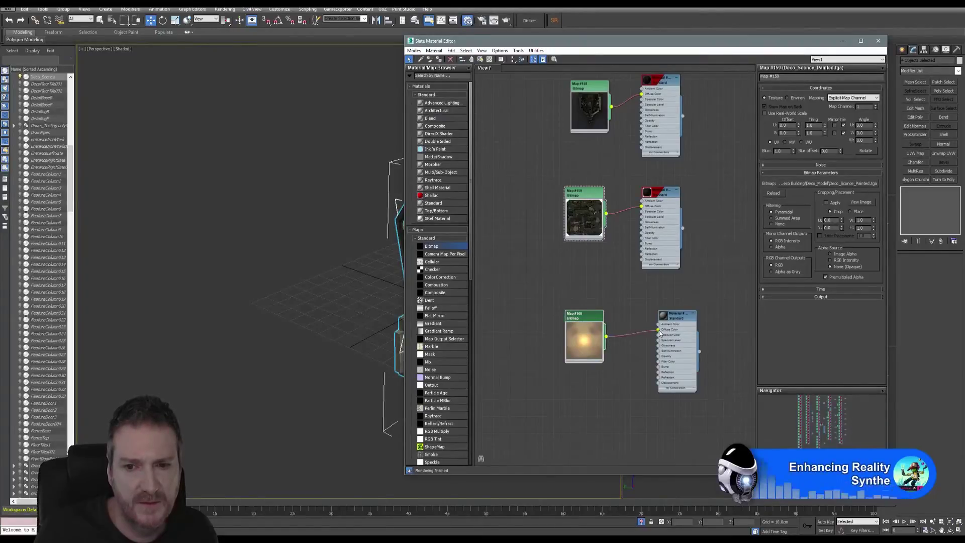
Enable shaded and realistic viewport display for the new glass material.
{"action": "right_click", "coordinate": [677, 318]}
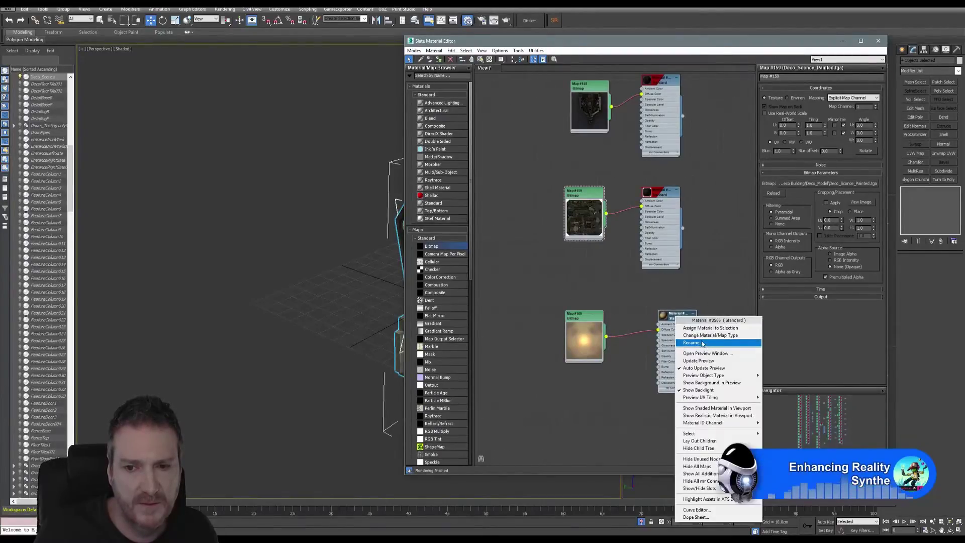
{"action": "left_click", "coordinate": [709, 408]}
{"action": "right_click", "coordinate": [688, 318]}
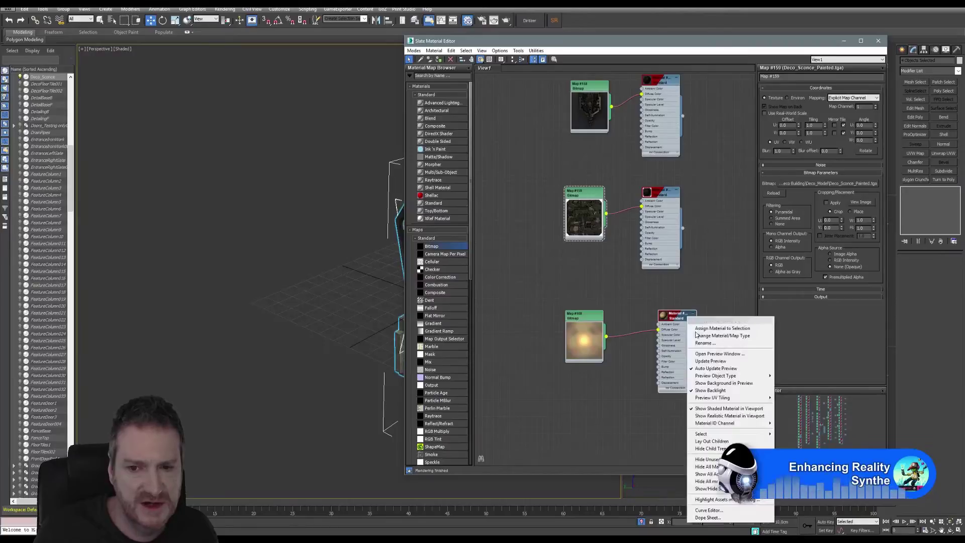
{"action": "left_click", "coordinate": [715, 417]}
Make the sconce visible beside the material editor and assign the glass material to the front pane, Line001.
{"action": "left_click_drag", "start_coordinate": [544, 44], "coordinate": [618, 45]}
{"action": "mouse_move", "coordinate": [369, 155]}
{"action": "middle_mouse_down"}
{"action": "mouse_move", "coordinate": [343, 168]}
{"action": "mouse_move", "coordinate": [402, 226]}
{"action": "middle_mouse_up"}
{"action": "left_click", "coordinate": [428, 265]}
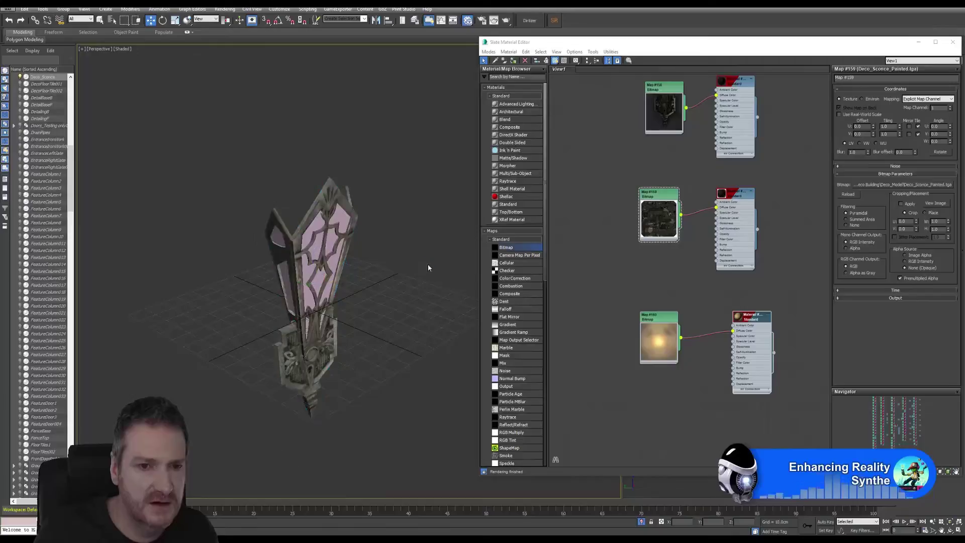
{"action": "left_click", "coordinate": [318, 228]}
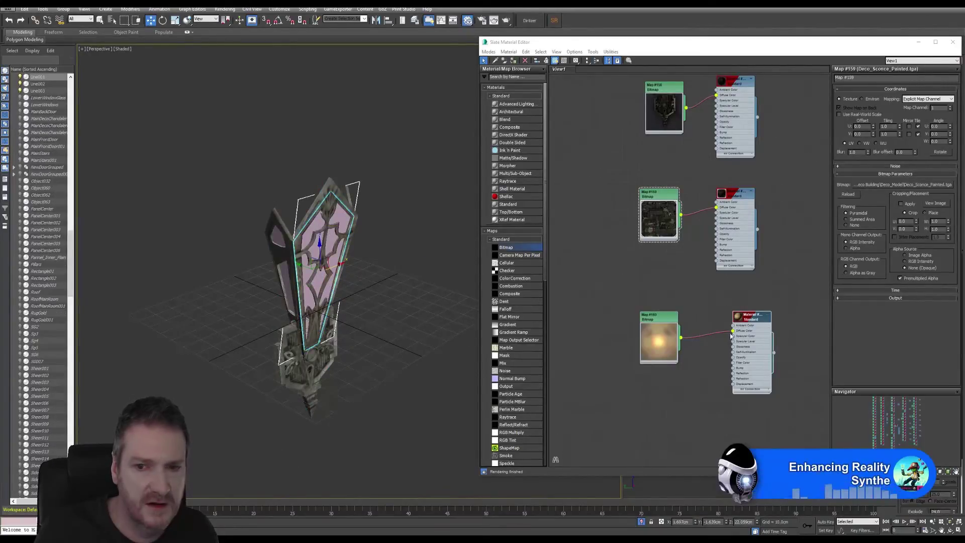
{"action": "right_click", "coordinate": [756, 322]}
{"action": "left_click", "coordinate": [772, 332]}
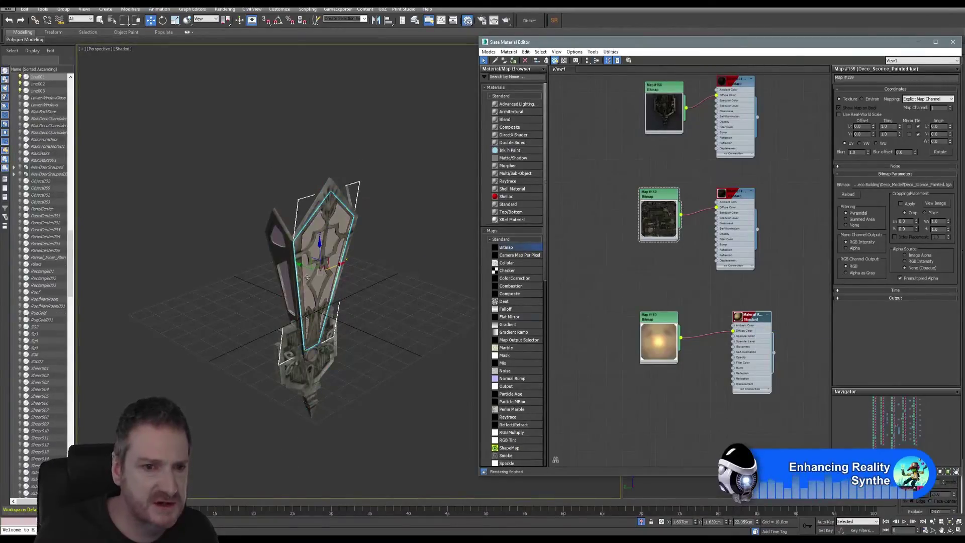
Assign the glass material to the side pane, Line002.
{"action": "left_click", "coordinate": [284, 268]}
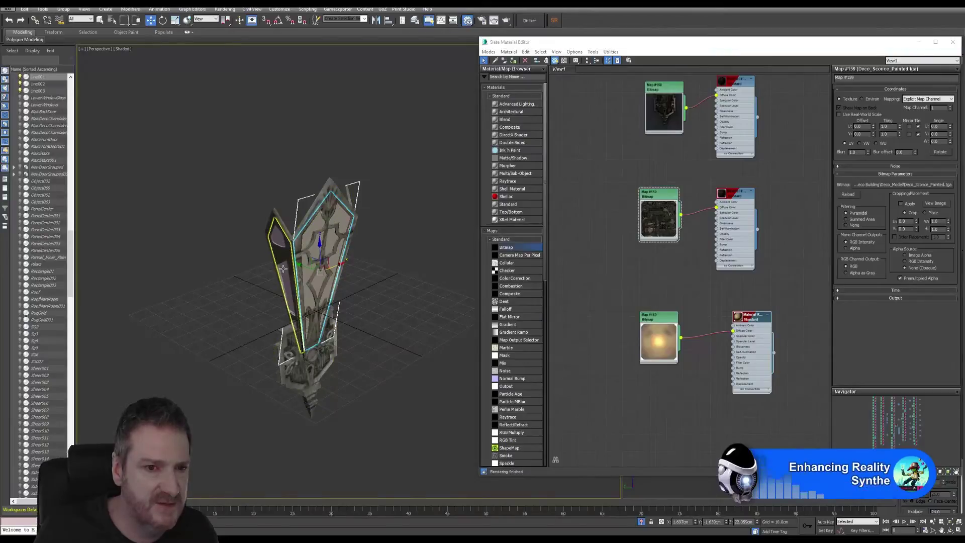
{"action": "right_click", "coordinate": [749, 321]}
{"action": "left_click", "coordinate": [759, 333]}
Assign the glass material to the opposite side pane, Line003, and close the material editor.
{"action": "middle_click_drag", "start_coordinate": [435, 319], "coordinate": [427, 330]}
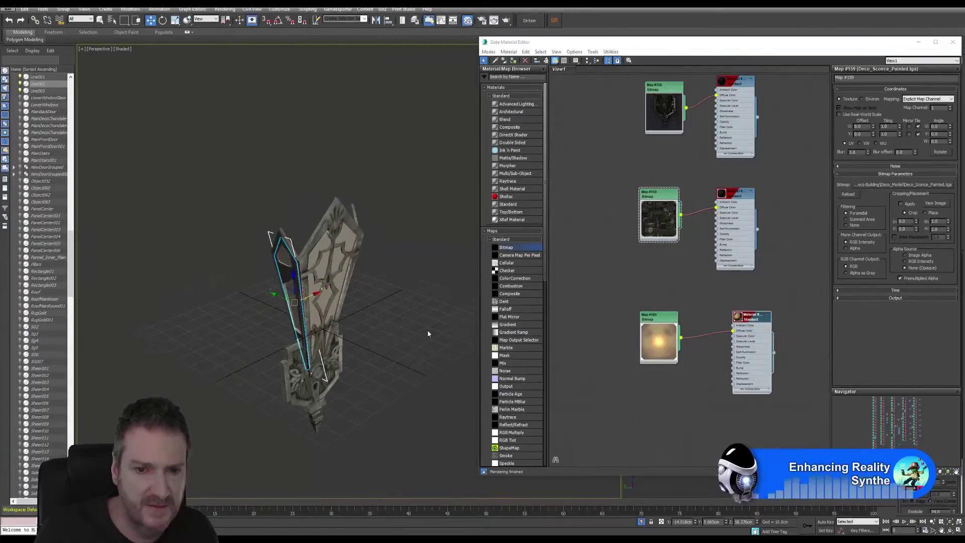
{"action": "left_click", "coordinate": [951, 531]}
{"action": "left_click_drag", "start_coordinate": [384, 257], "coordinate": [204, 220]}
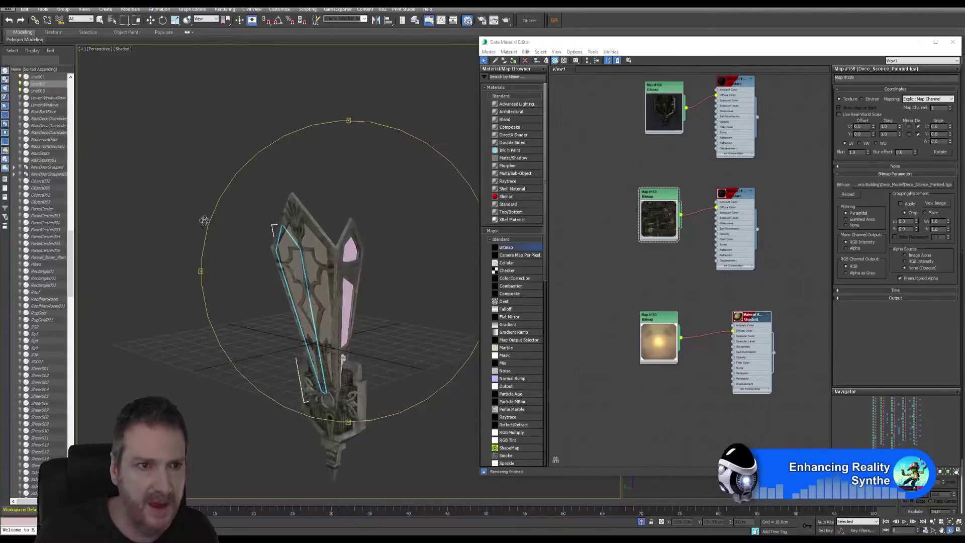
{"action": "left_click", "coordinate": [102, 20]}
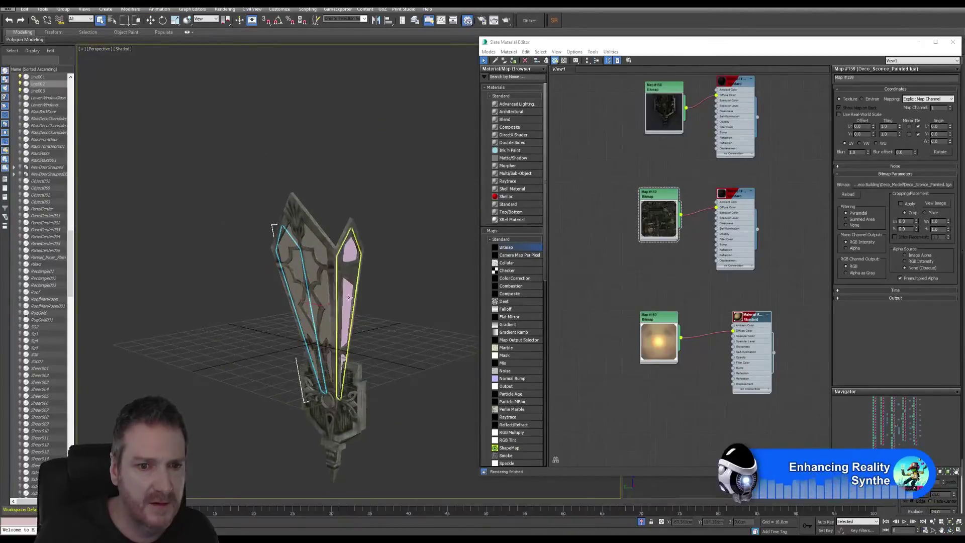
{"action": "left_click", "coordinate": [348, 296]}
{"action": "right_click", "coordinate": [754, 332]}
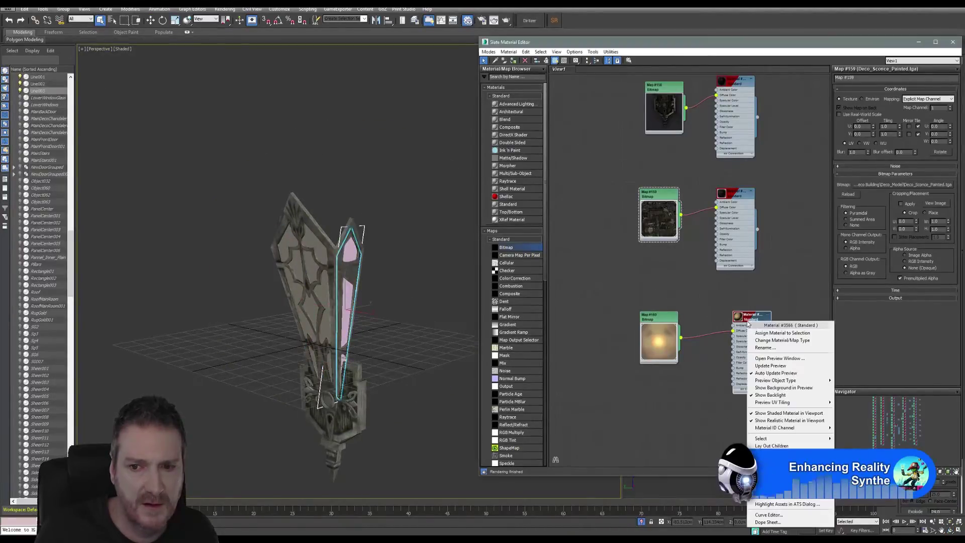
{"action": "left_click", "coordinate": [761, 335]}
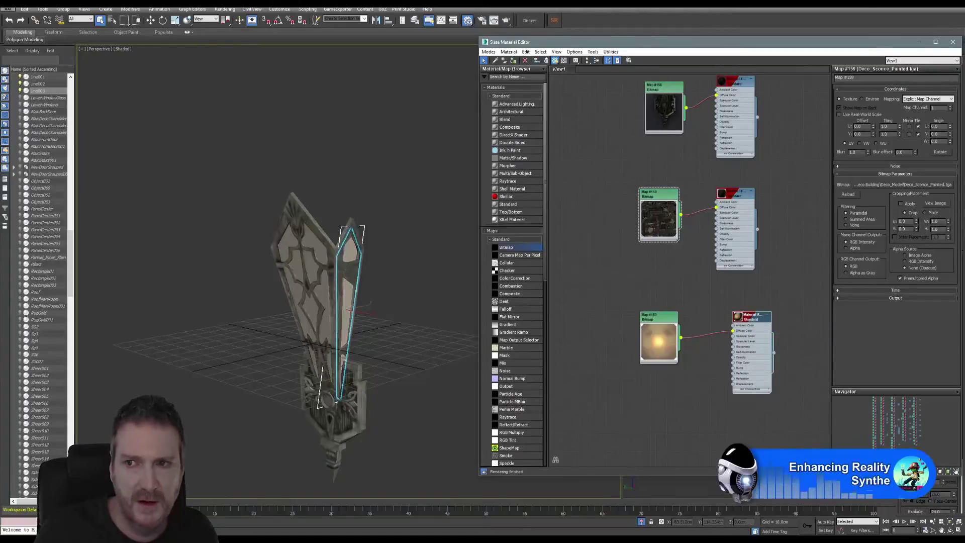
{"action": "left_click", "coordinate": [953, 42]}
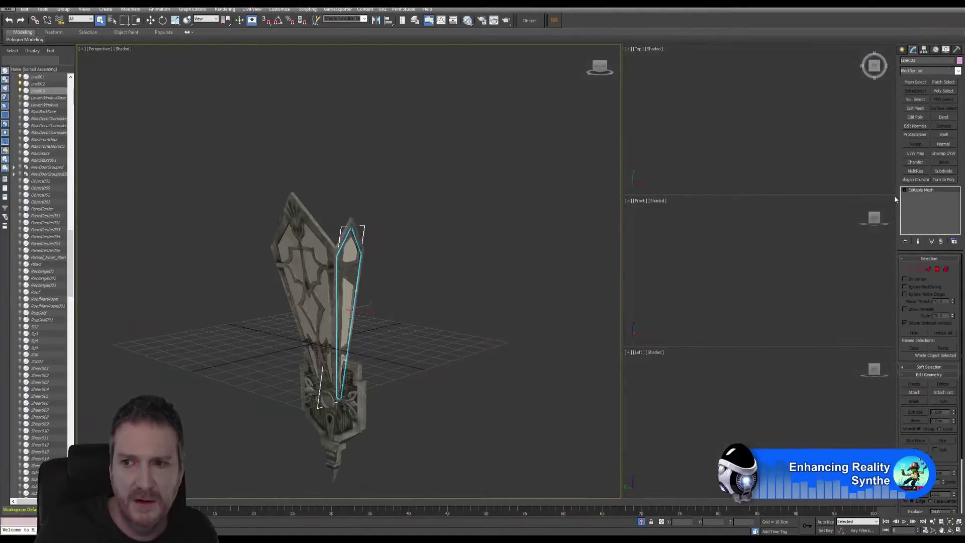
Apply a UVW Map modifier to each of the three glass panes, Line003, Line001 and Line002, and clear the selection.
{"action": "left_click", "coordinate": [915, 153]}
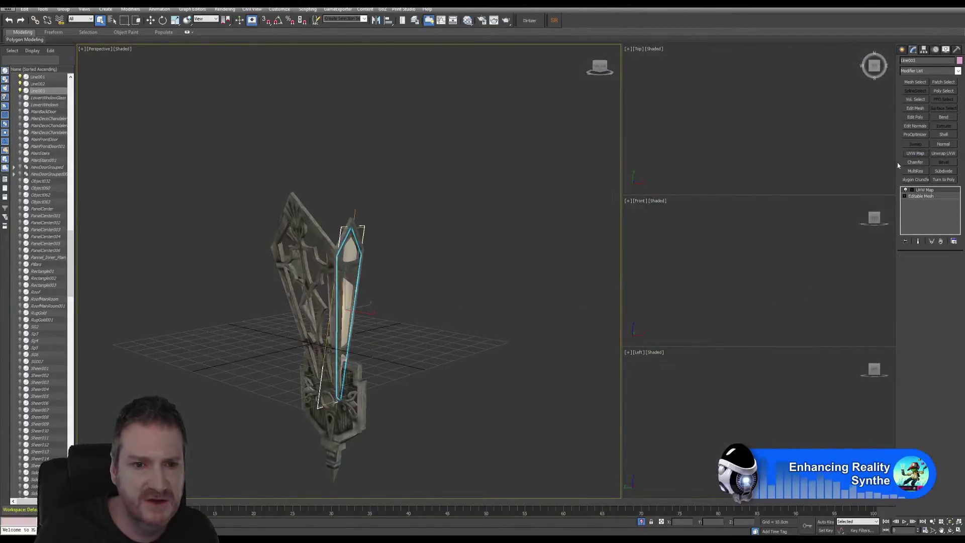
{"action": "left_click", "coordinate": [322, 290]}
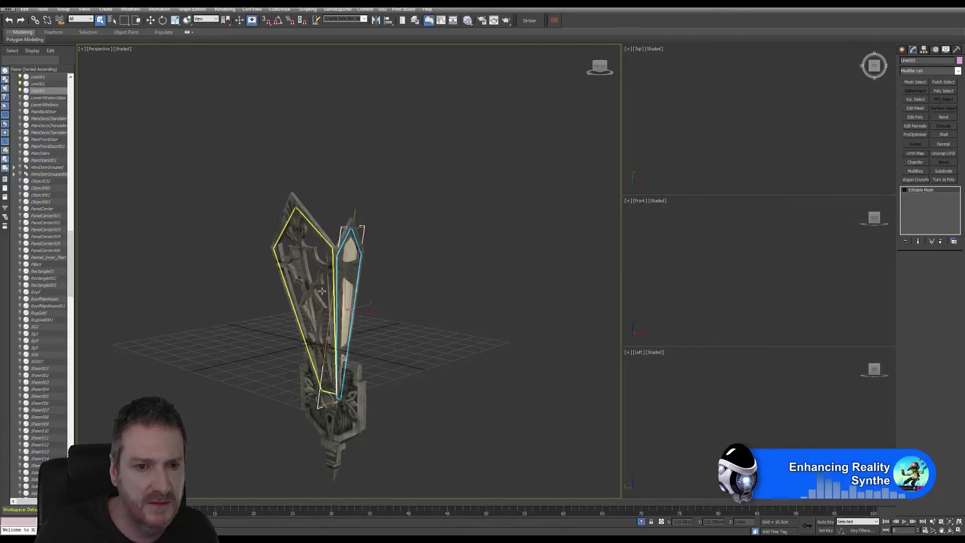
{"action": "left_click", "coordinate": [915, 154]}
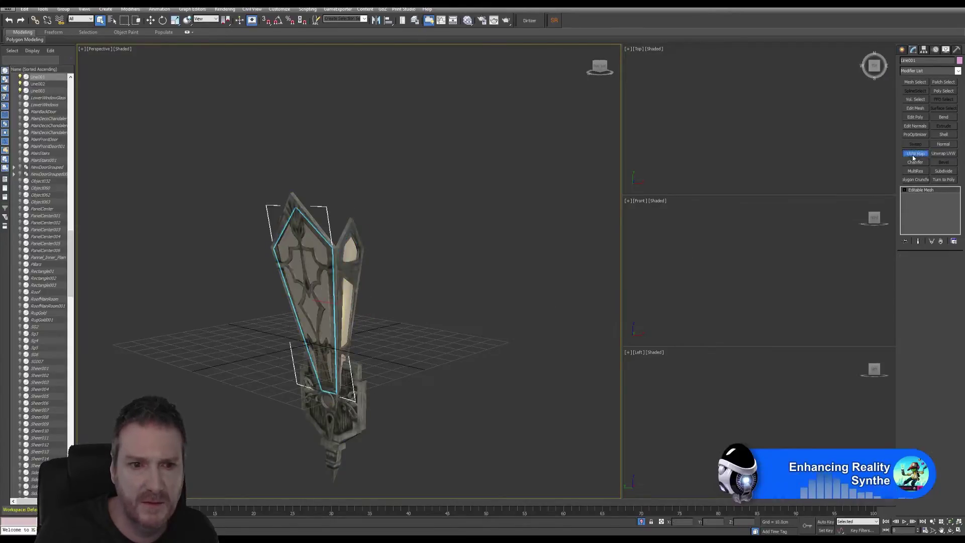
{"action": "left_click", "coordinate": [951, 531]}
{"action": "left_click_drag", "start_coordinate": [378, 302], "coordinate": [431, 296]}
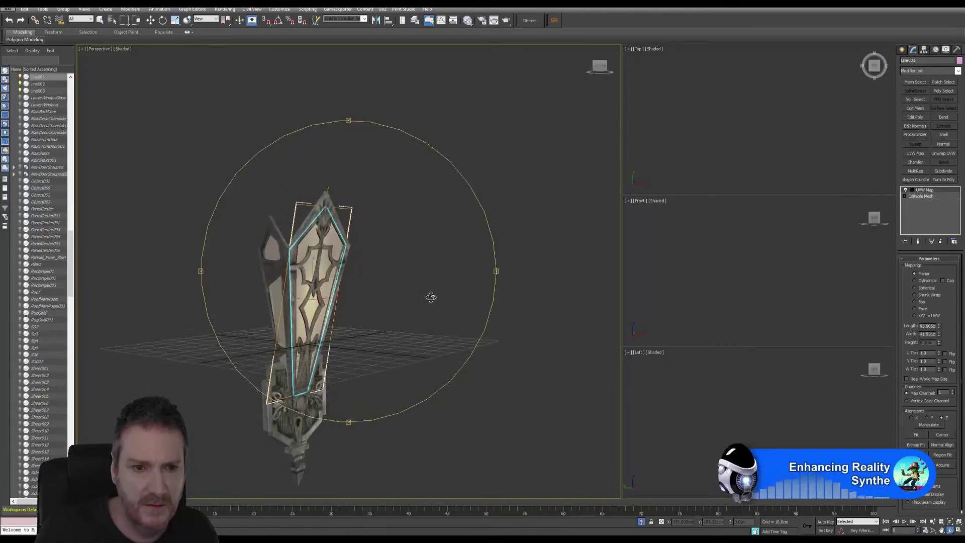
{"action": "left_click", "coordinate": [100, 20]}
{"action": "left_click", "coordinate": [278, 294]}
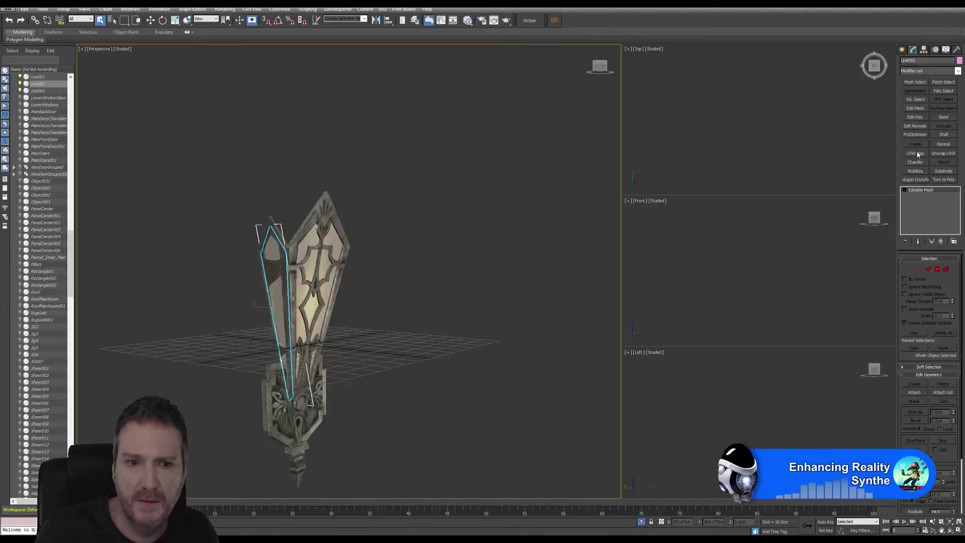
{"action": "left_click", "coordinate": [442, 334]}
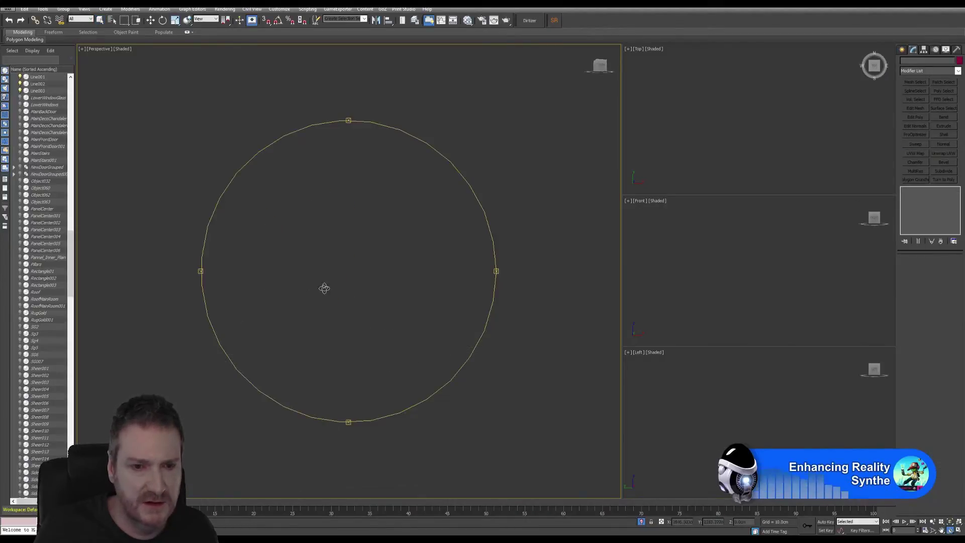
Examine the textured glass panes and frame of the sconce up close and from several angles.
{"action": "left_click", "coordinate": [951, 522]}
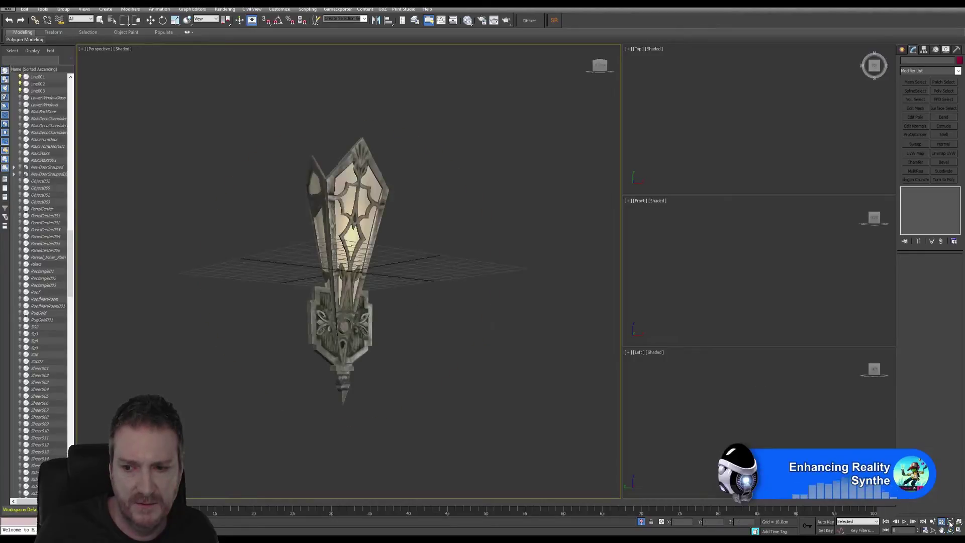
{"action": "middle_click_drag", "start_coordinate": [413, 295], "coordinate": [423, 311]}
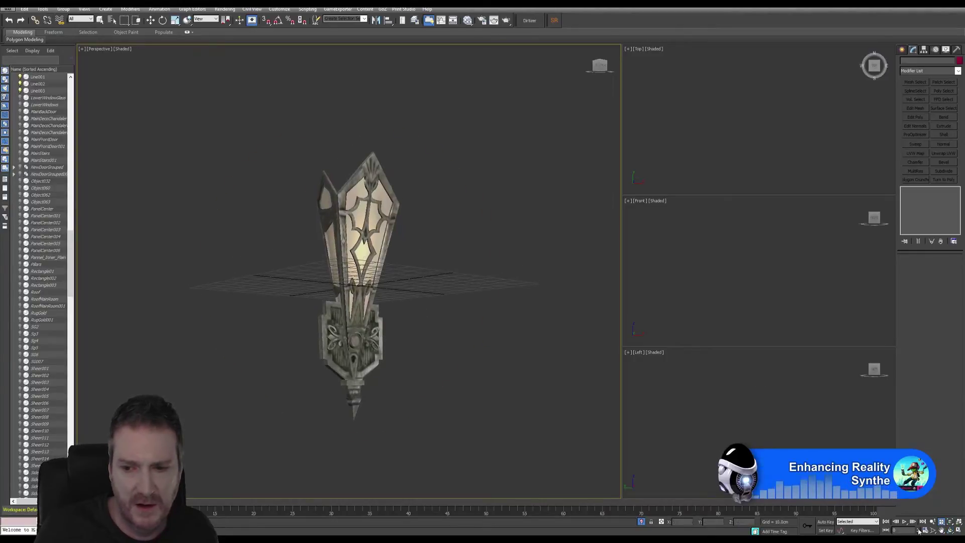
{"action": "left_click", "coordinate": [950, 531]}
{"action": "mouse_move", "coordinate": [353, 276]}
{"action": "left_mouse_down"}
{"action": "mouse_move", "coordinate": [274, 285]}
{"action": "mouse_move", "coordinate": [342, 289]}
{"action": "left_mouse_up"}
{"action": "scroll", "coordinate": [367, 247], "scroll_direction": "up", "scroll_amount": 4}
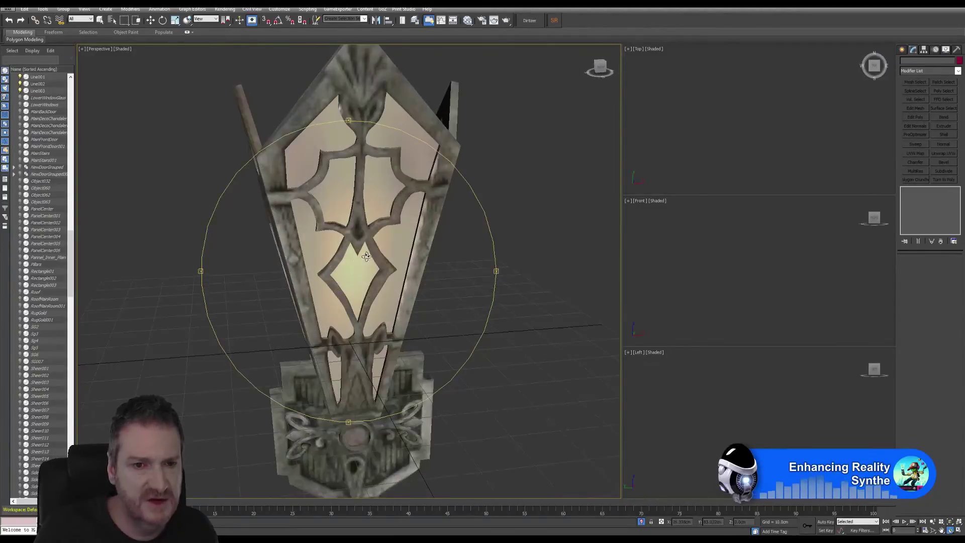
{"action": "left_click_drag", "start_coordinate": [366, 257], "coordinate": [302, 257]}
{"action": "scroll", "coordinate": [358, 253], "scroll_direction": "down", "scroll_amount": 3}
{"action": "left_click", "coordinate": [100, 20]}
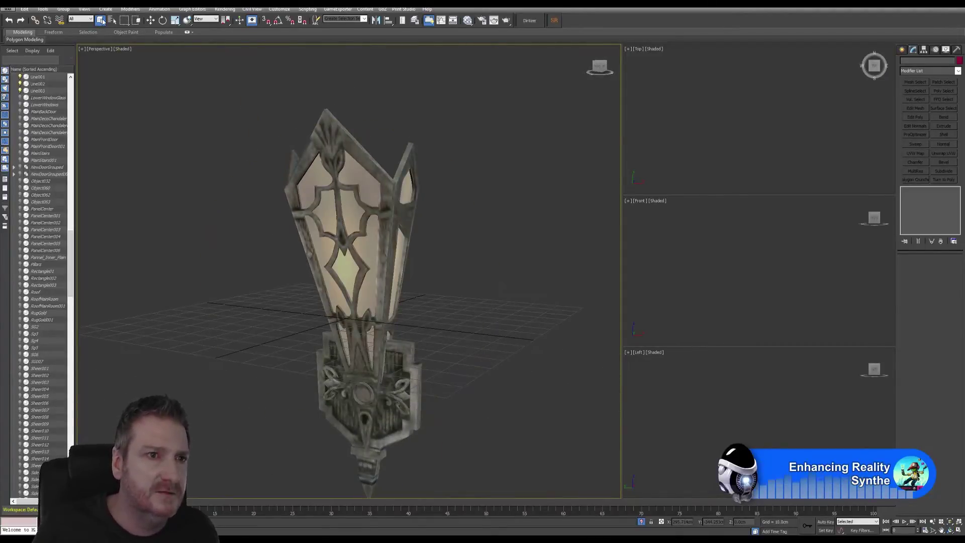
Attach all three glass panes to the Deco_Sconce frame, matching material IDs to material and condensing materials and IDs.
{"action": "left_click", "coordinate": [402, 259]}
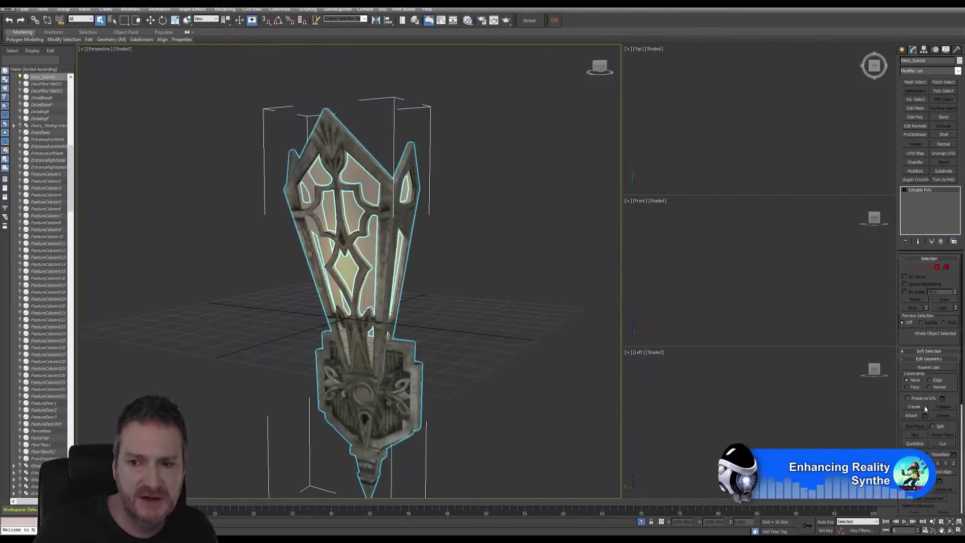
{"action": "left_click", "coordinate": [400, 242]}
{"action": "left_click", "coordinate": [521, 259]}
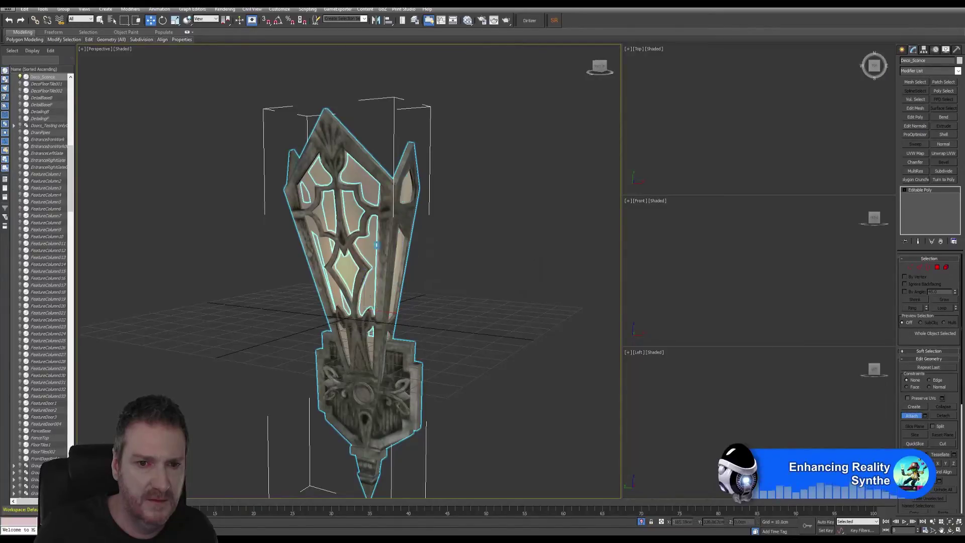
{"action": "left_click", "coordinate": [378, 294]}
{"action": "left_click", "coordinate": [521, 258]}
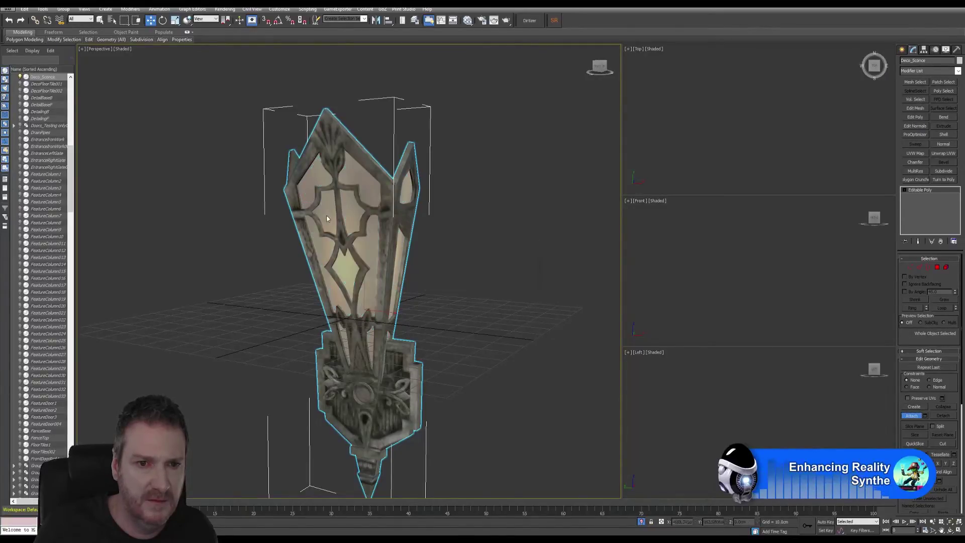
{"action": "left_click", "coordinate": [305, 199]}
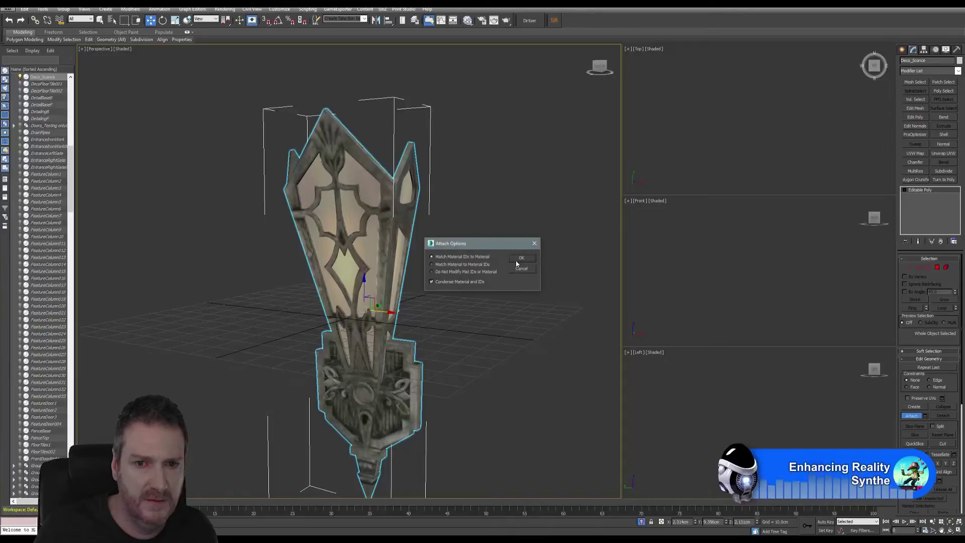
{"action": "left_click", "coordinate": [521, 259]}
{"action": "left_click", "coordinate": [912, 416]}
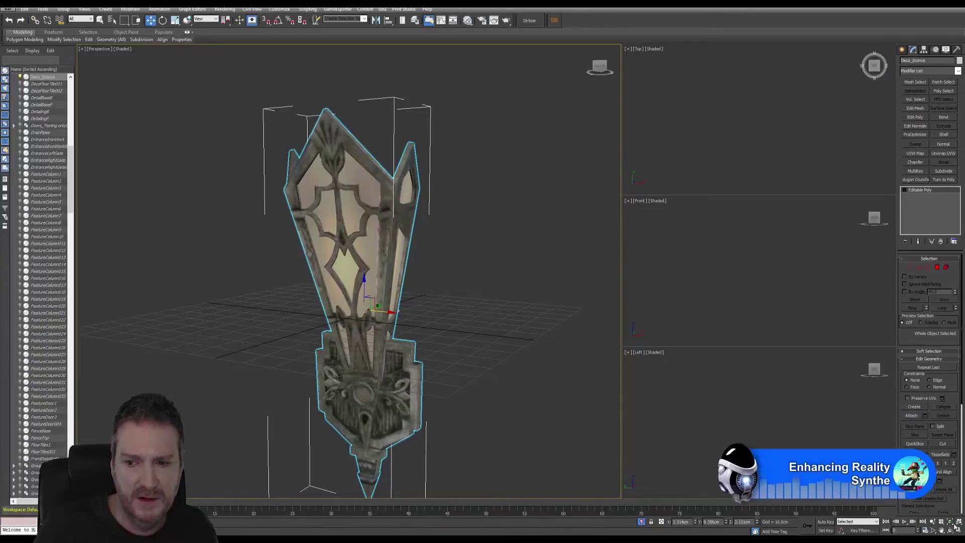
Export only the selected sconce as Deco_Sconce.FBX in the Exports folder, replacing the existing file.
{"action": "left_click", "coordinate": [952, 532]}
{"action": "left_click_drag", "start_coordinate": [337, 282], "coordinate": [403, 270]}
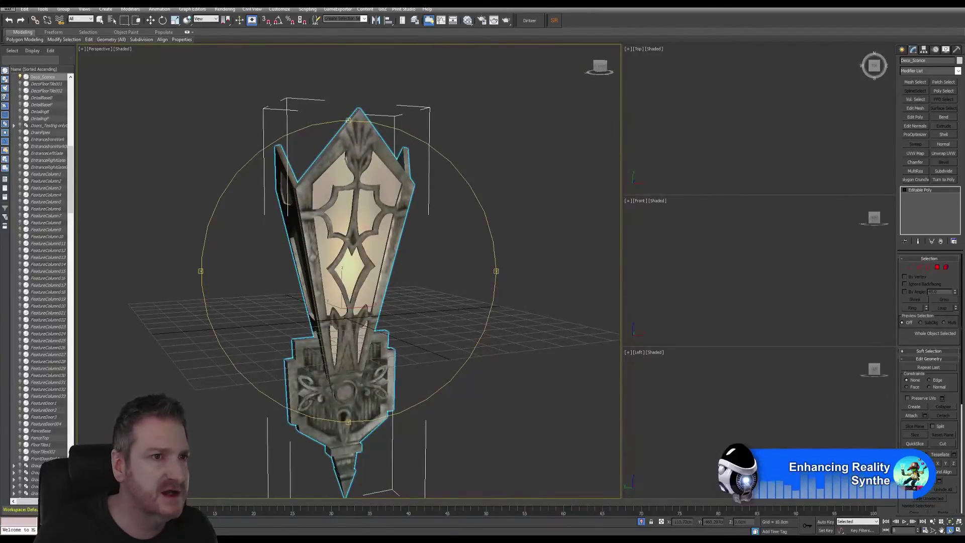
{"action": "left_click", "coordinate": [8, 9]}
{"action": "mouse_move", "coordinate": [43, 131]}
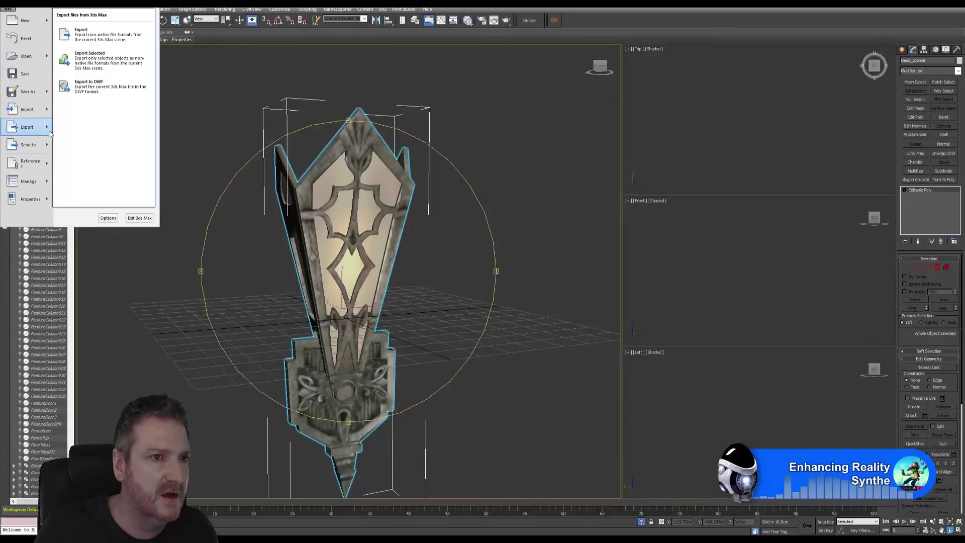
{"action": "left_click", "coordinate": [92, 61]}
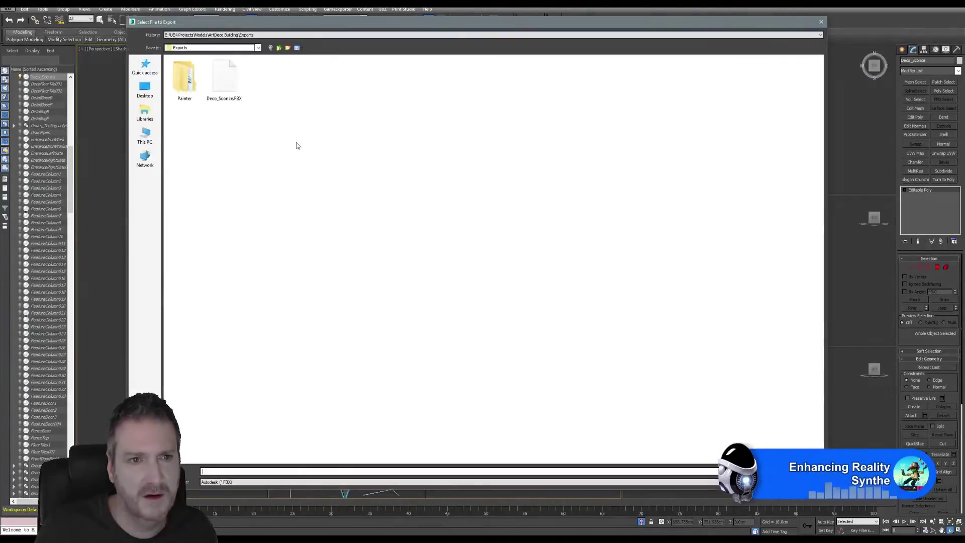
{"action": "left_click", "coordinate": [224, 79]}
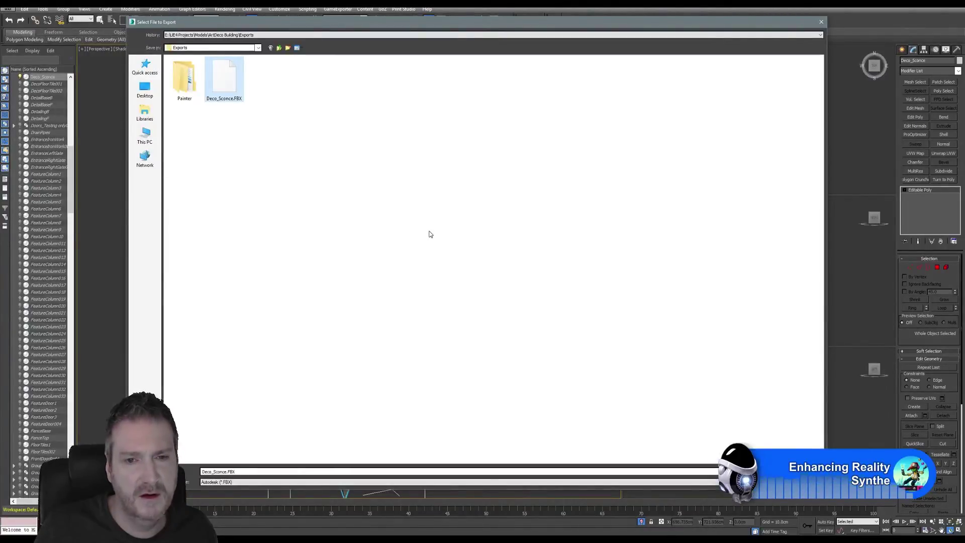
{"action": "key", "text": "Return"}
{"action": "left_click", "coordinate": [522, 300]}
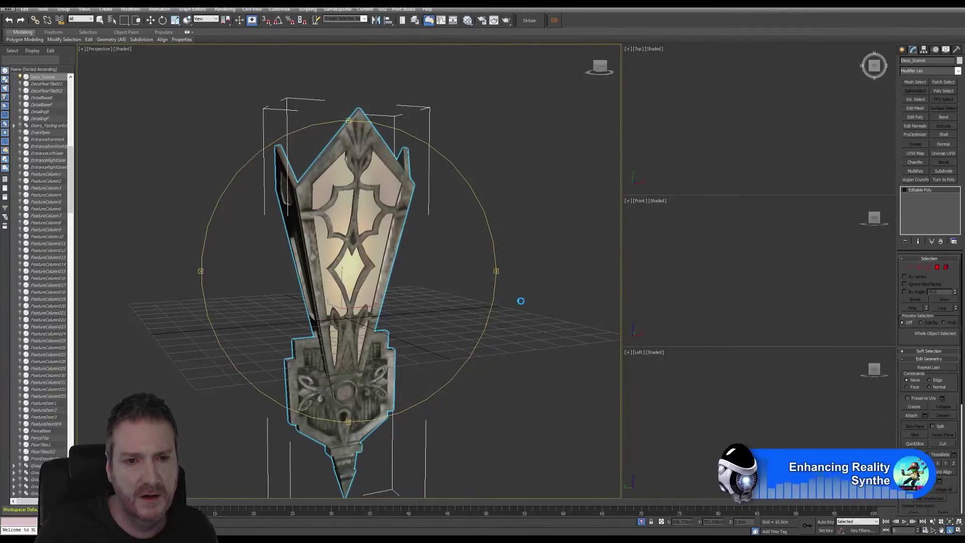
{"action": "left_click", "coordinate": [537, 370]}
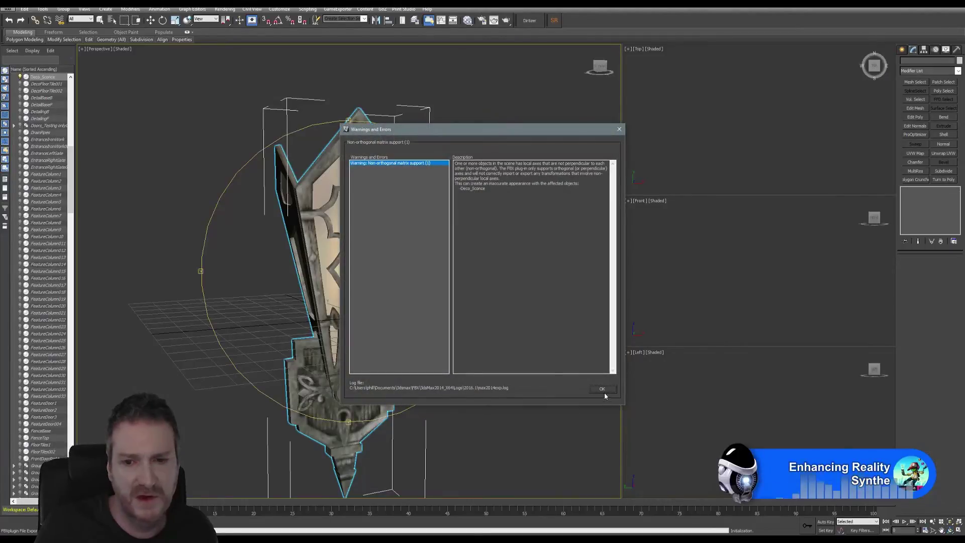
{"action": "left_click", "coordinate": [603, 391]}
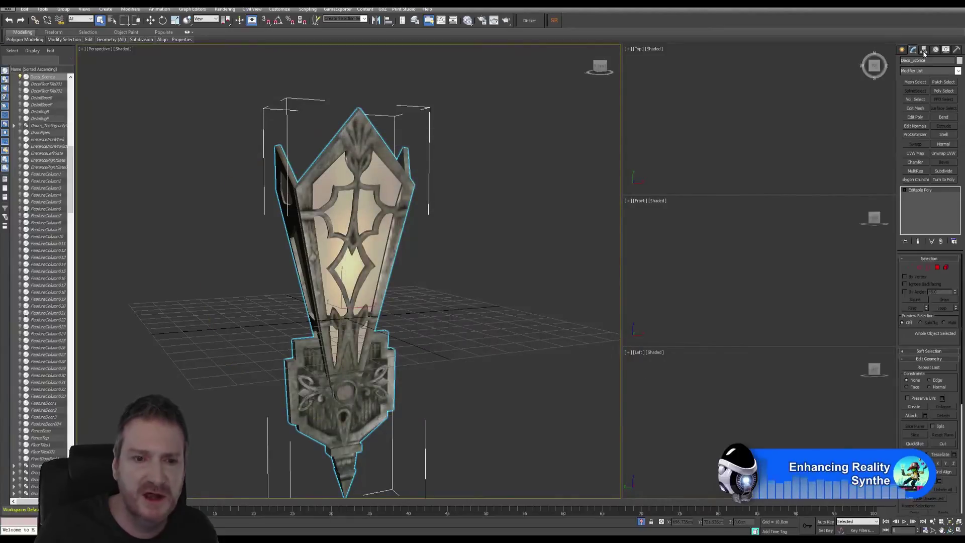
Center the sconce's pivot point to the object.
{"action": "left_click", "coordinate": [924, 50]}
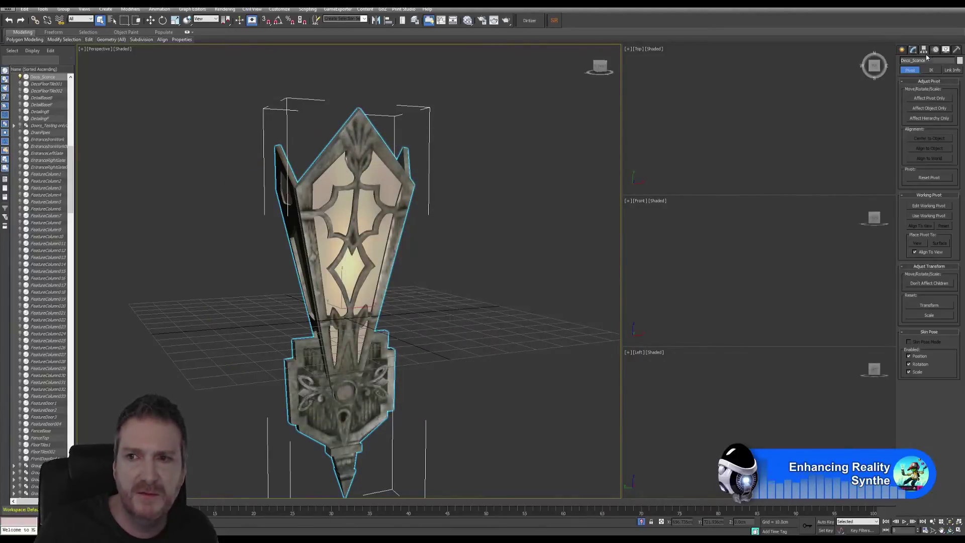
{"action": "left_click", "coordinate": [930, 98]}
{"action": "left_click", "coordinate": [917, 139]}
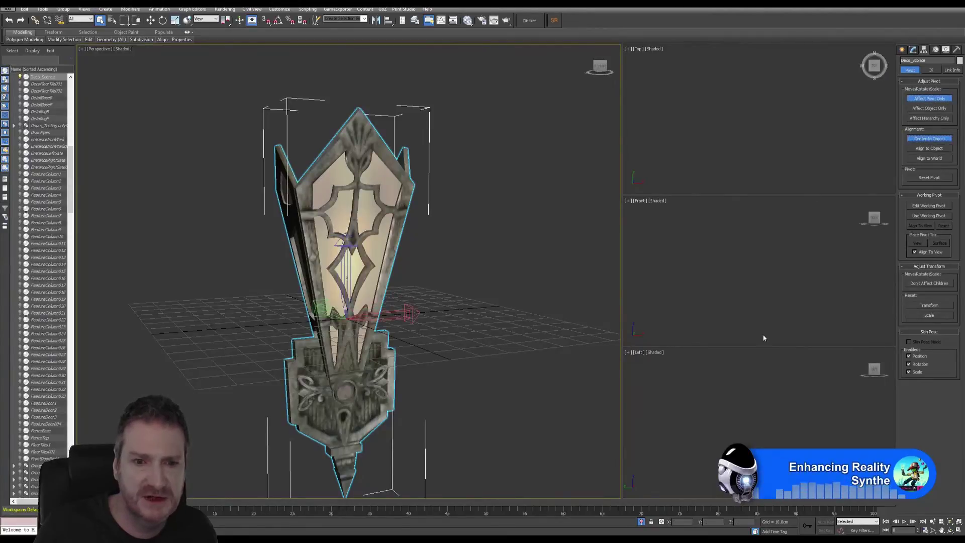
{"action": "left_click", "coordinate": [930, 98]}
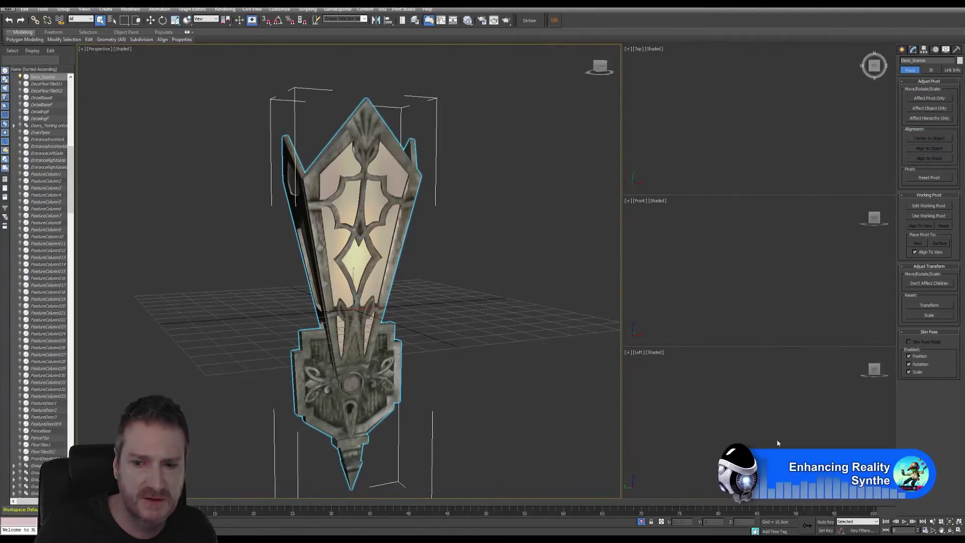
Apply Reset XForm to the selected sconce.
{"action": "left_click", "coordinate": [950, 532]}
{"action": "left_click_drag", "start_coordinate": [382, 336], "coordinate": [299, 315]}
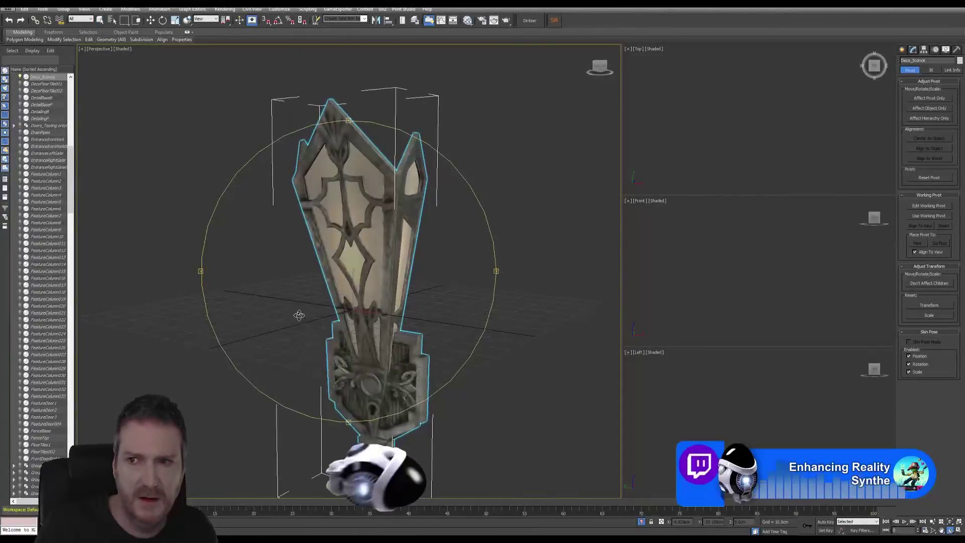
{"action": "left_click", "coordinate": [957, 49]}
{"action": "left_click", "coordinate": [930, 144]}
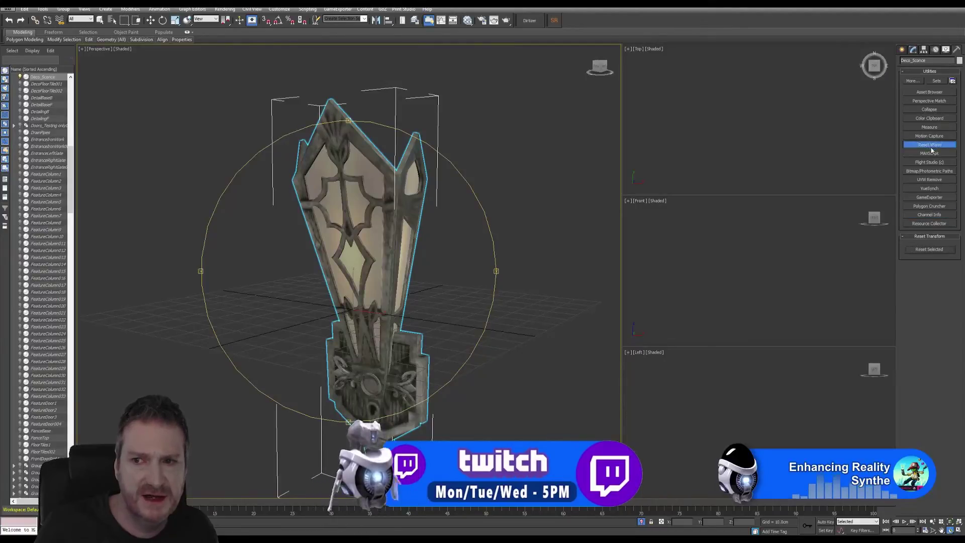
{"action": "left_click", "coordinate": [913, 50]}
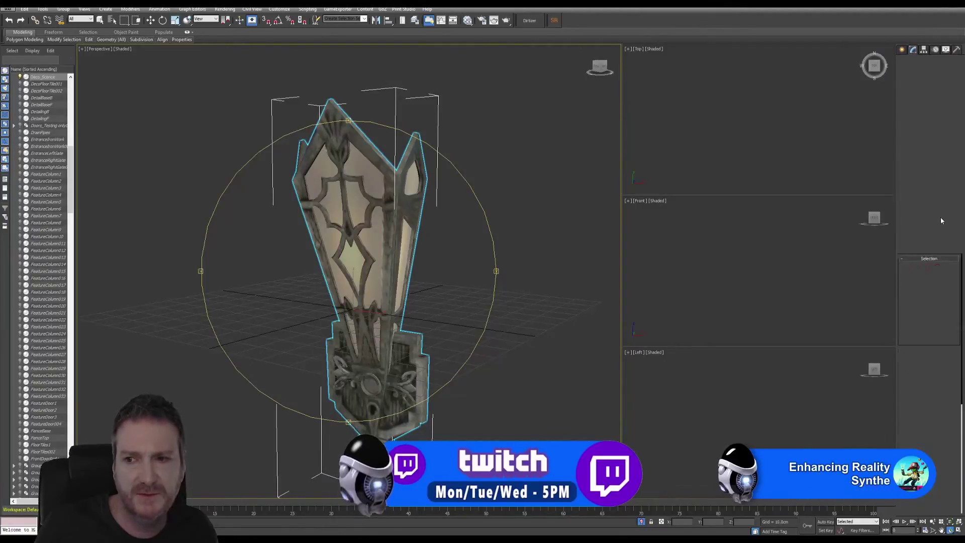
{"action": "left_click", "coordinate": [957, 49]}
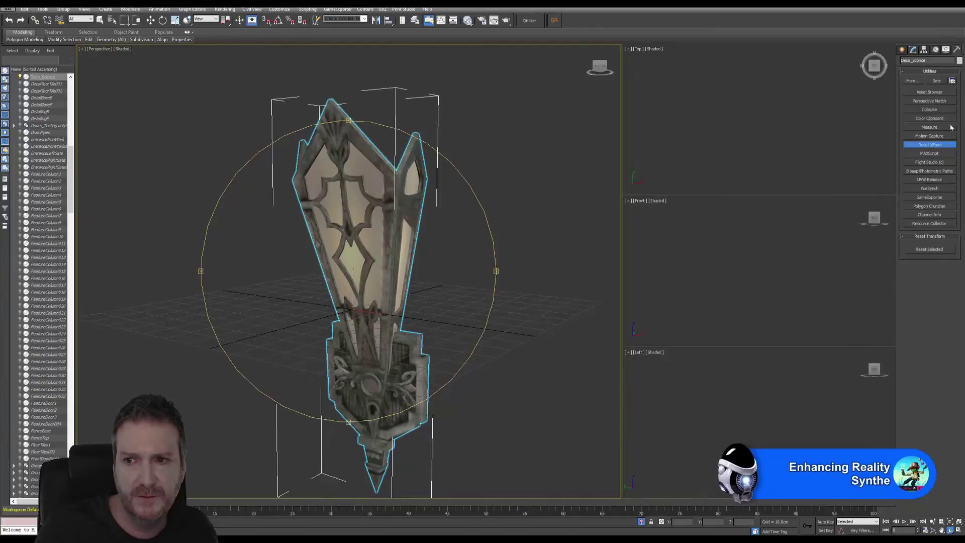
{"action": "left_click", "coordinate": [931, 250]}
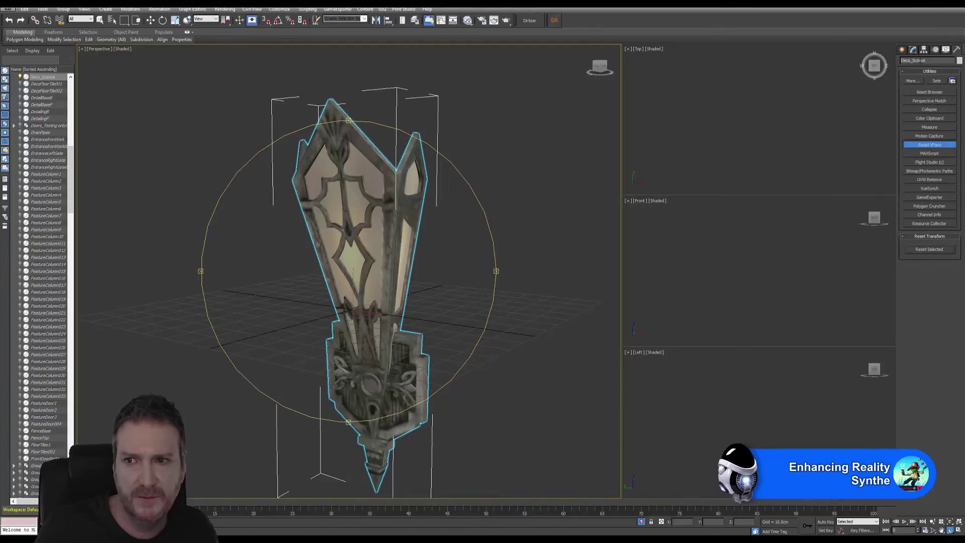
Collapse the sconce's whole modifier stack, baking the XForm modifier into the Editable Poly.
{"action": "left_click", "coordinate": [913, 49]}
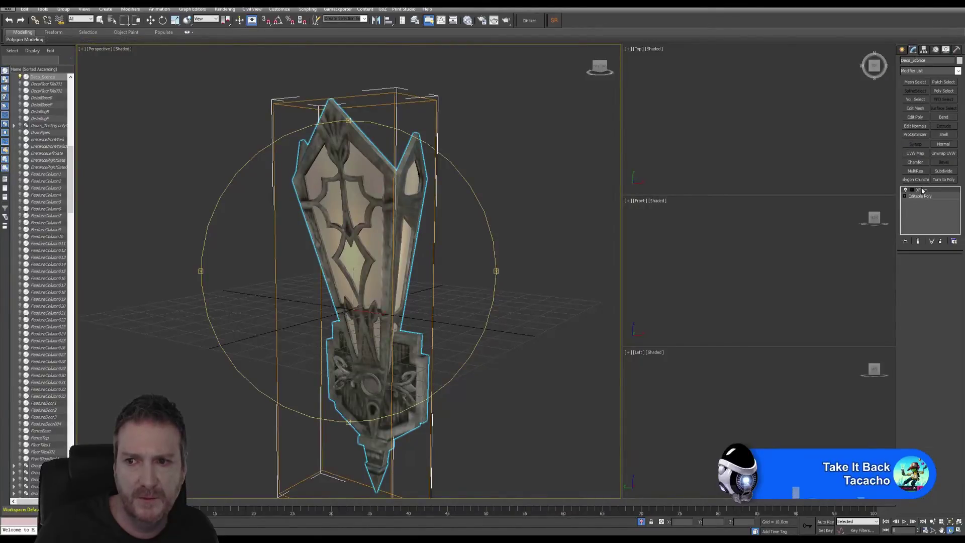
{"action": "right_click", "coordinate": [923, 190]}
{"action": "left_click", "coordinate": [903, 267]}
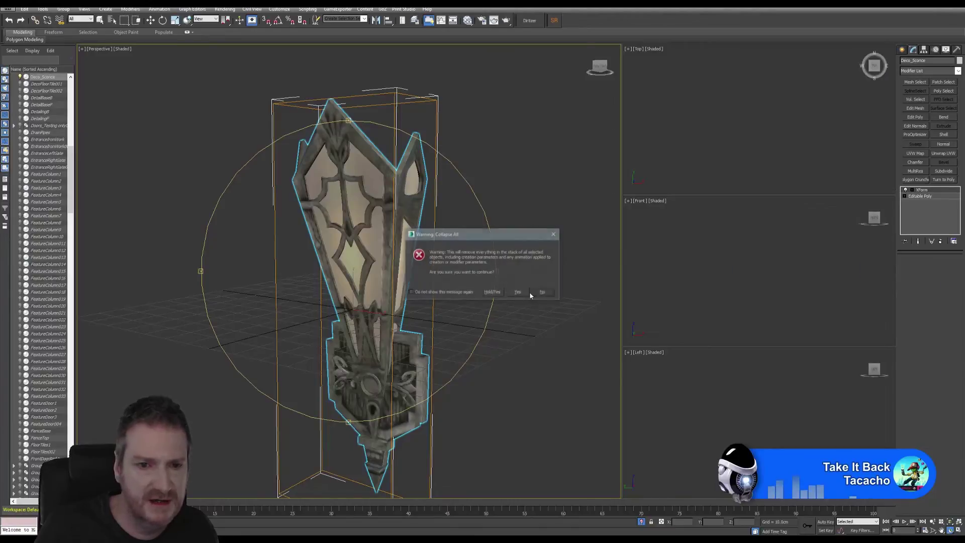
{"action": "left_click", "coordinate": [517, 293]}
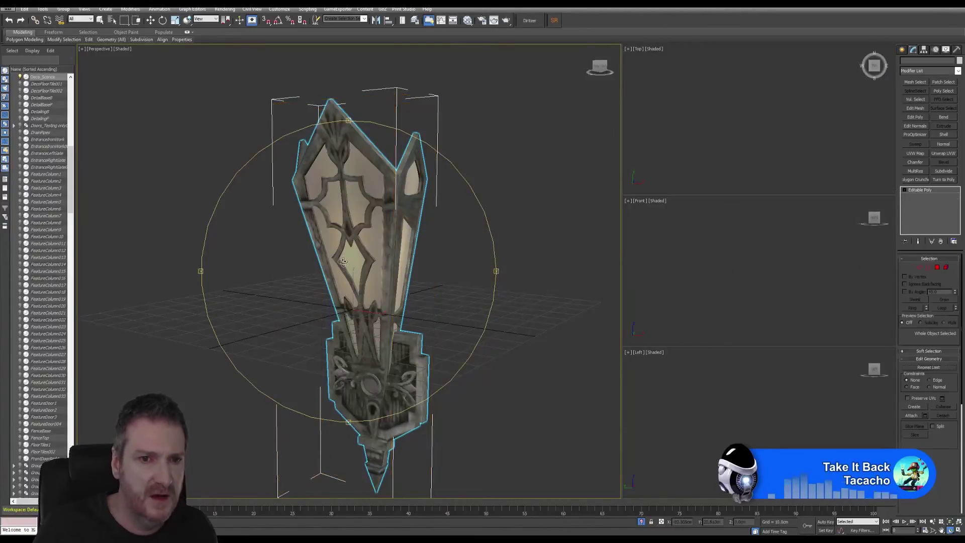
Export only the selected sconce over Deco_Sconce.FBX, using the Painter - UE4 preset.
{"action": "left_click", "coordinate": [5, 9]}
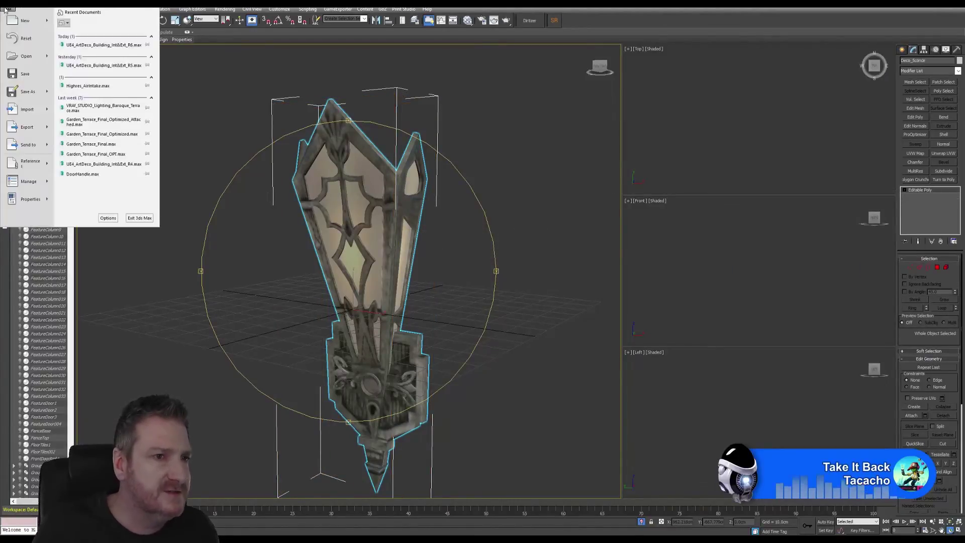
{"action": "mouse_move", "coordinate": [45, 127]}
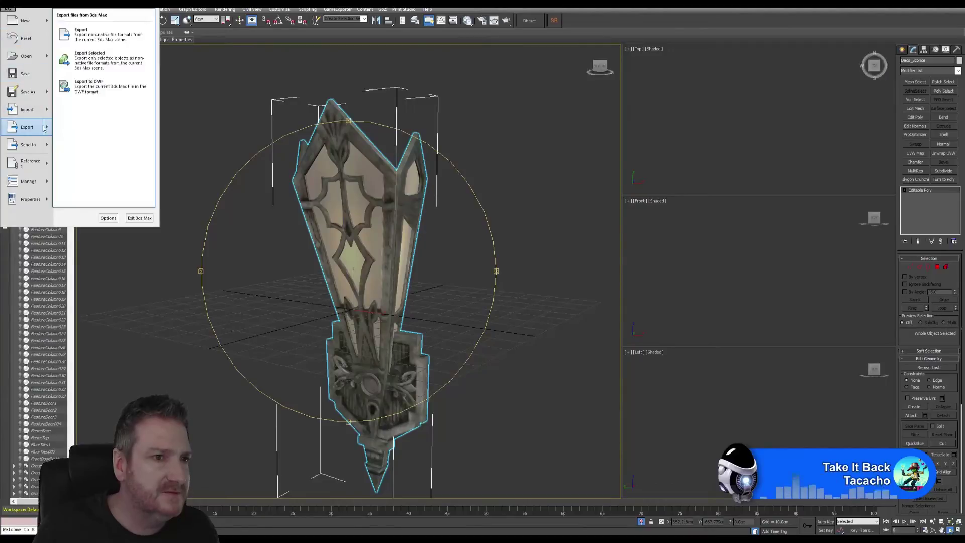
{"action": "left_click", "coordinate": [102, 61]}
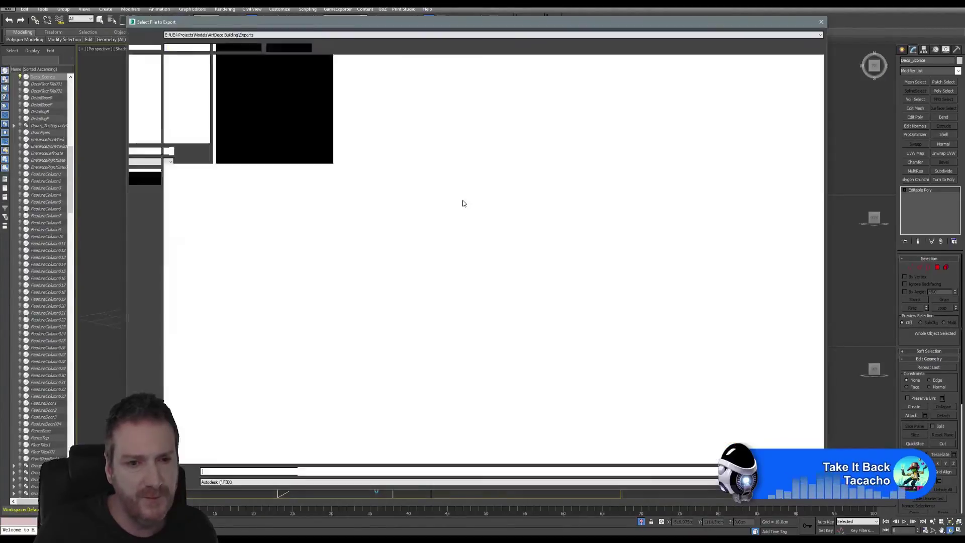
{"action": "left_click", "coordinate": [220, 88]}
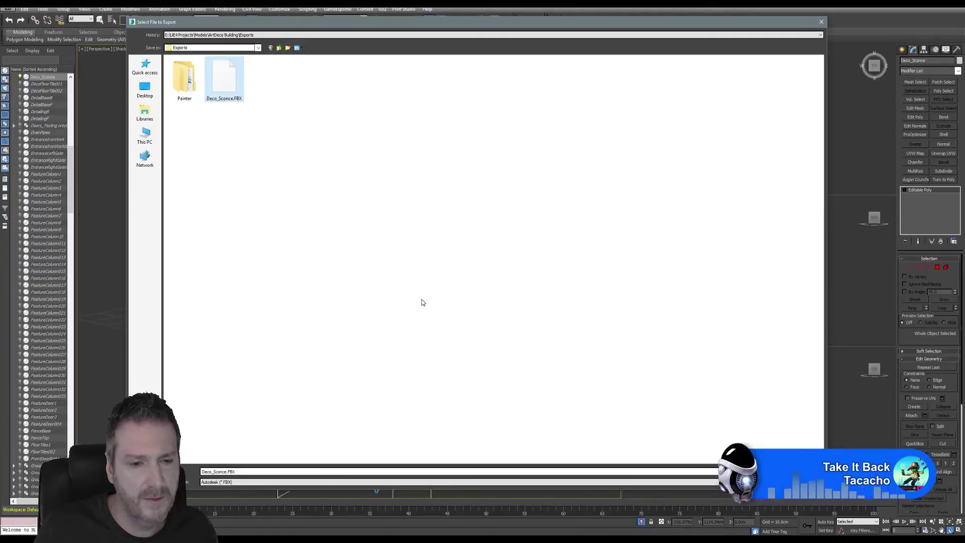
{"action": "key", "text": "Return"}
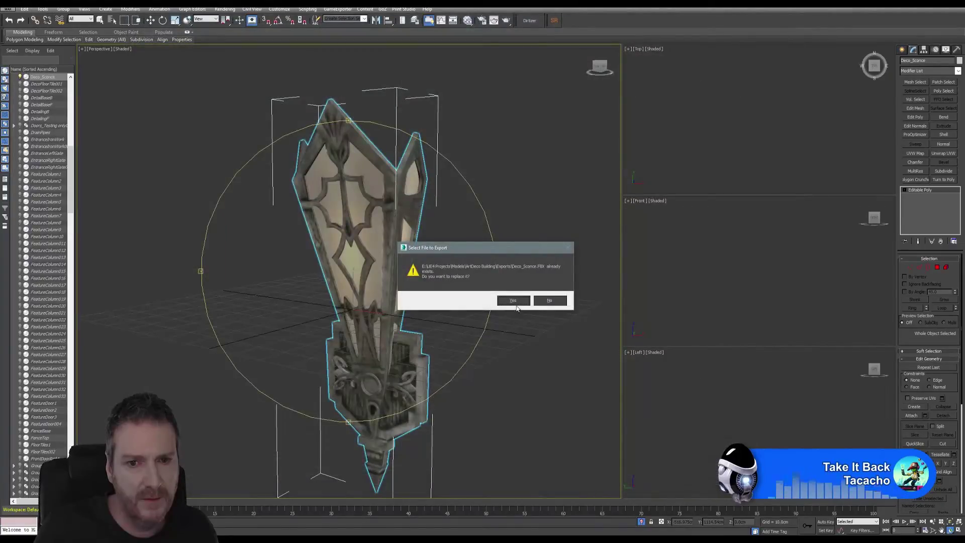
{"action": "left_click", "coordinate": [515, 302]}
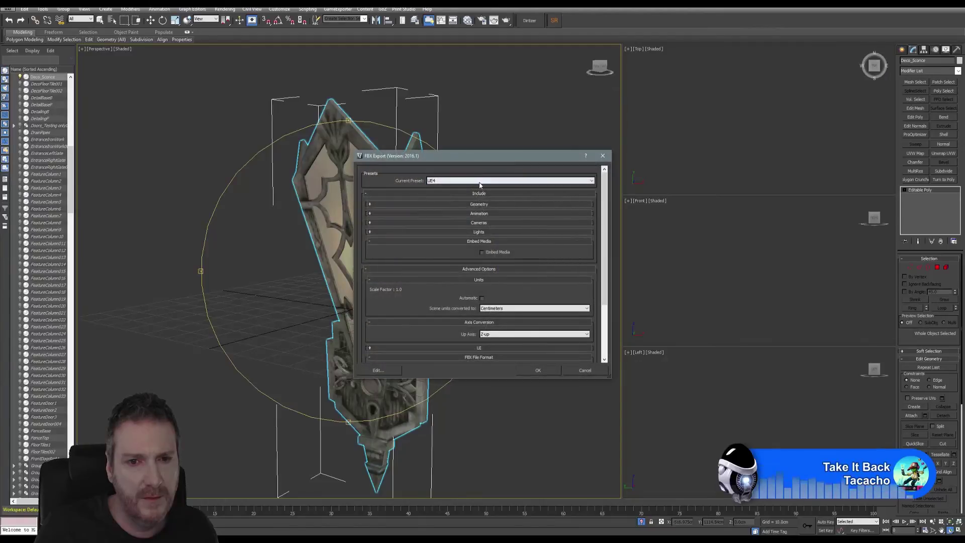
{"action": "left_click", "coordinate": [480, 180]}
{"action": "left_click", "coordinate": [454, 201]}
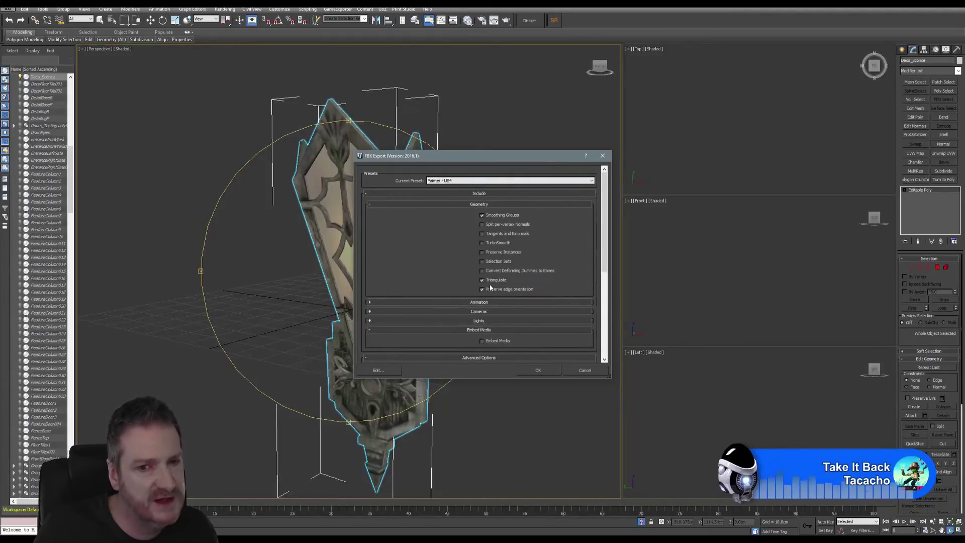
{"action": "left_click", "coordinate": [542, 372]}
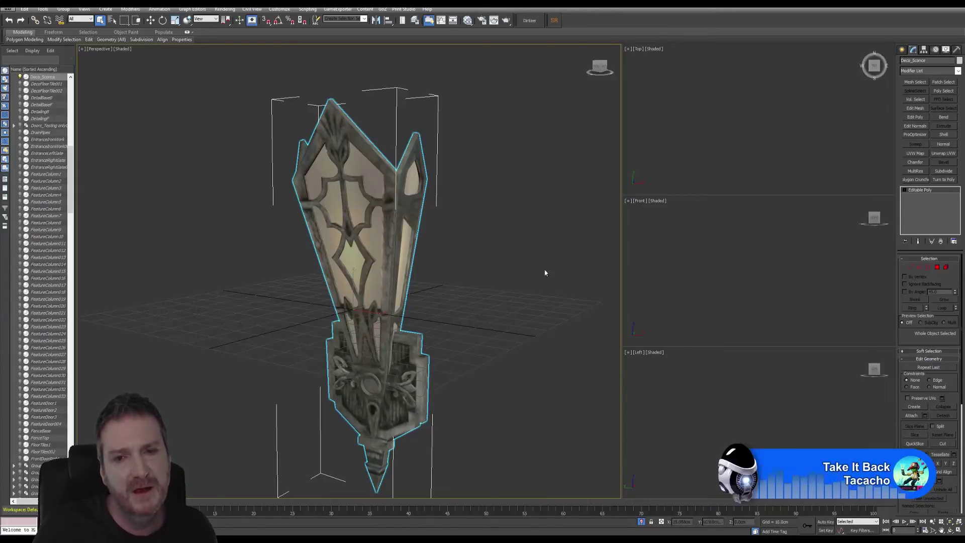
Switch to Unreal Editor and open the Building folder under Models in the project content.
{"action": "key", "text": "super+d"}
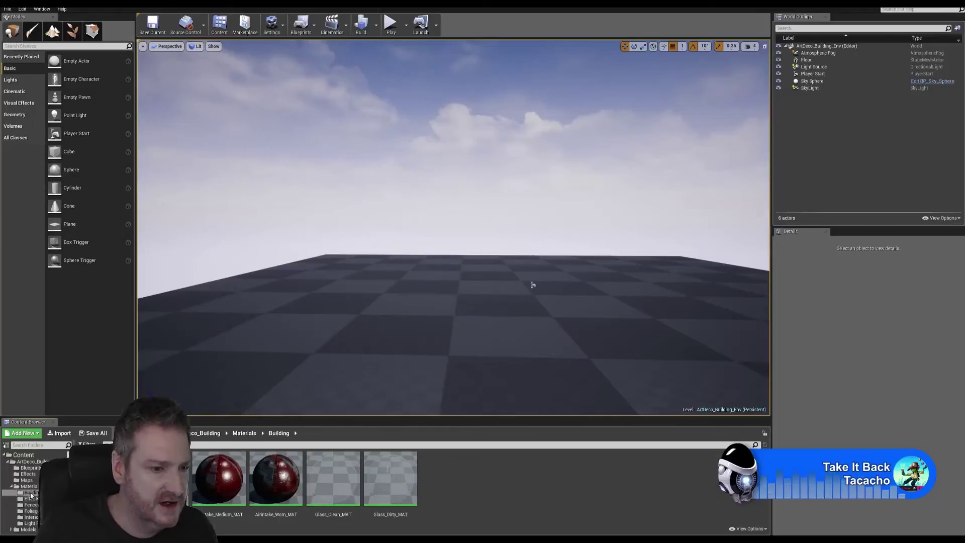
{"action": "scroll", "coordinate": [33, 496], "scroll_direction": "down", "scroll_amount": 3}
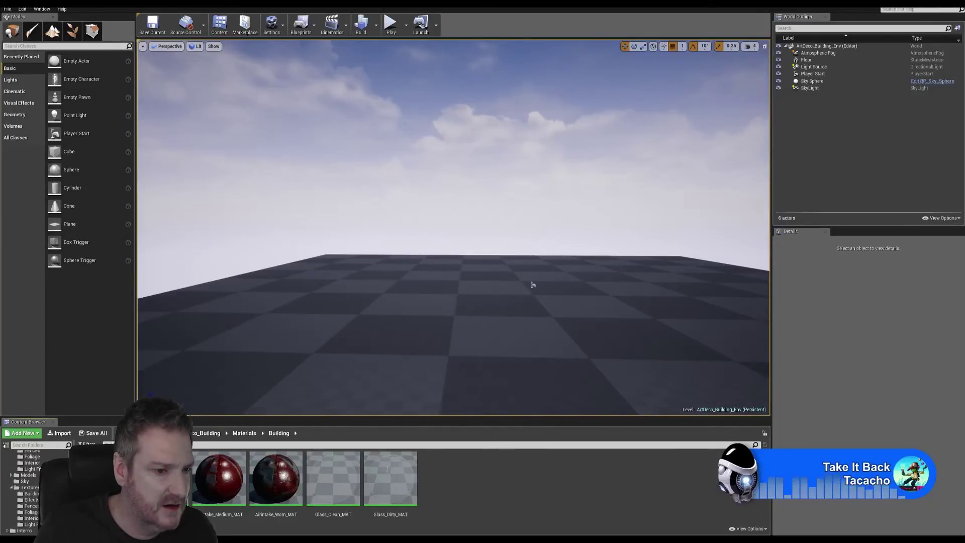
{"action": "scroll", "coordinate": [23, 486], "scroll_direction": "up", "scroll_amount": 1}
{"action": "left_click", "coordinate": [23, 479]}
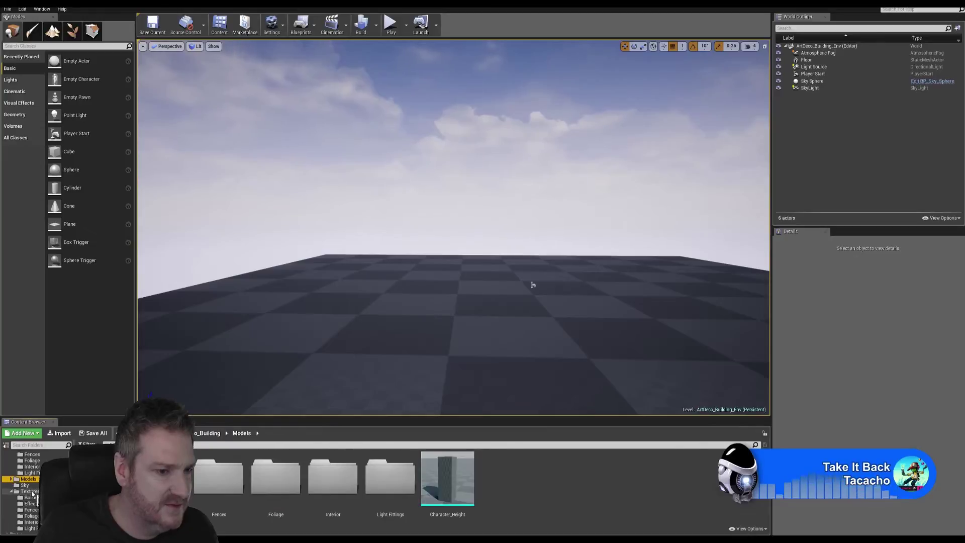
{"action": "left_click", "coordinate": [11, 479]}
{"action": "left_click", "coordinate": [30, 485]}
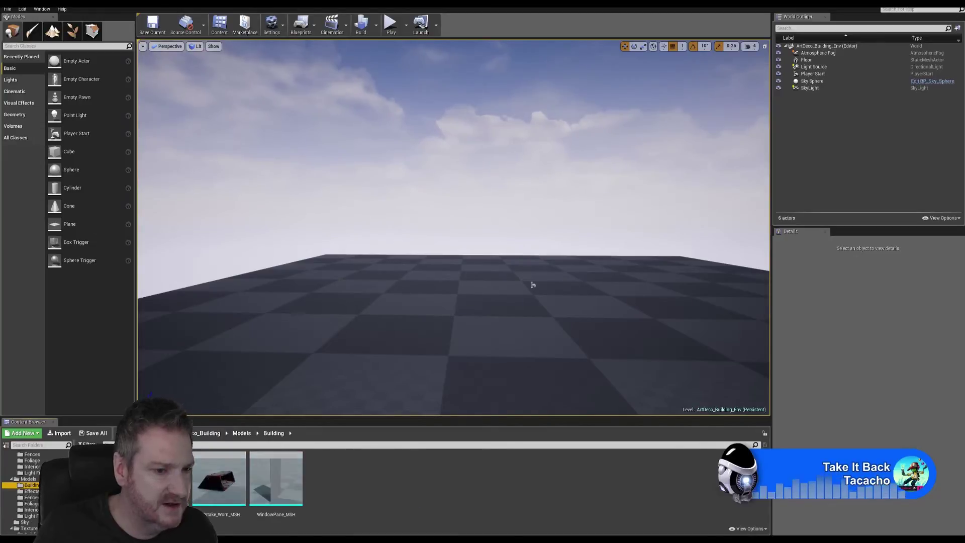
Import Deco_Sconce.FBX from the Exports folder into the Building models folder with the existing FBX import options.
{"action": "left_click", "coordinate": [60, 433]}
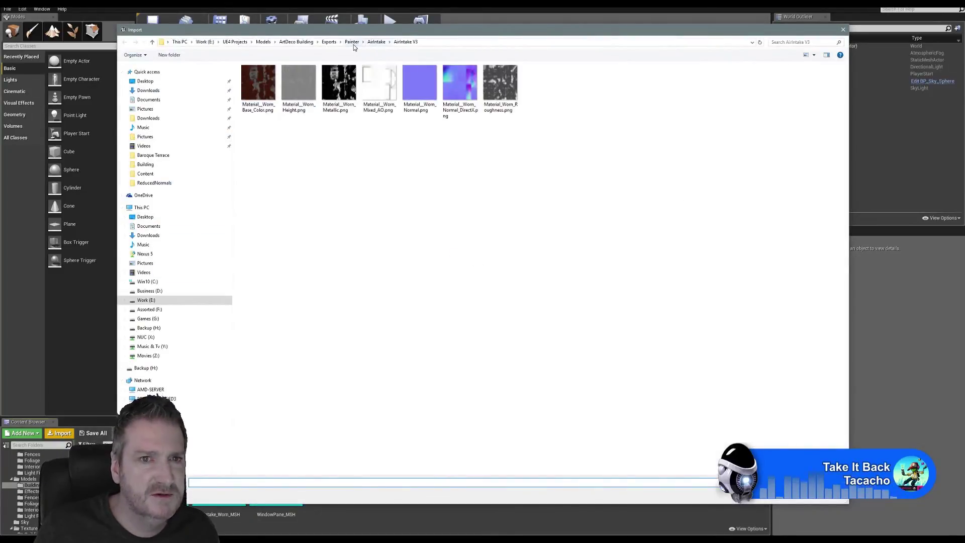
{"action": "left_click", "coordinate": [329, 42]}
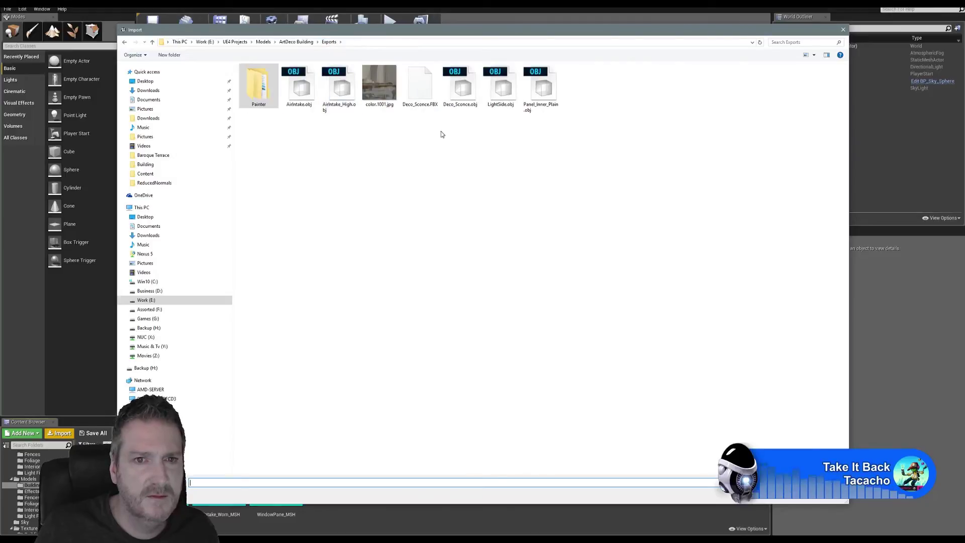
{"action": "double_click", "coordinate": [422, 87]}
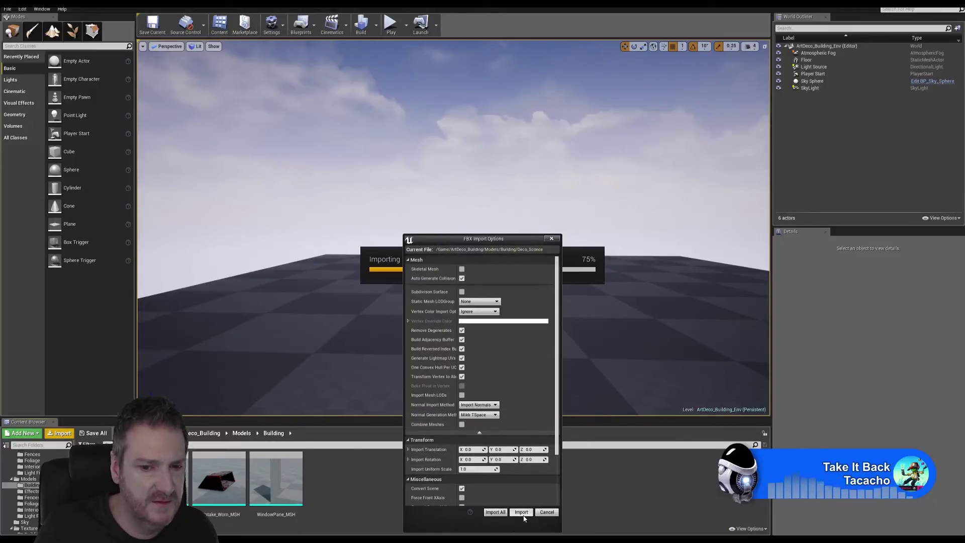
{"action": "left_click", "coordinate": [521, 512]}
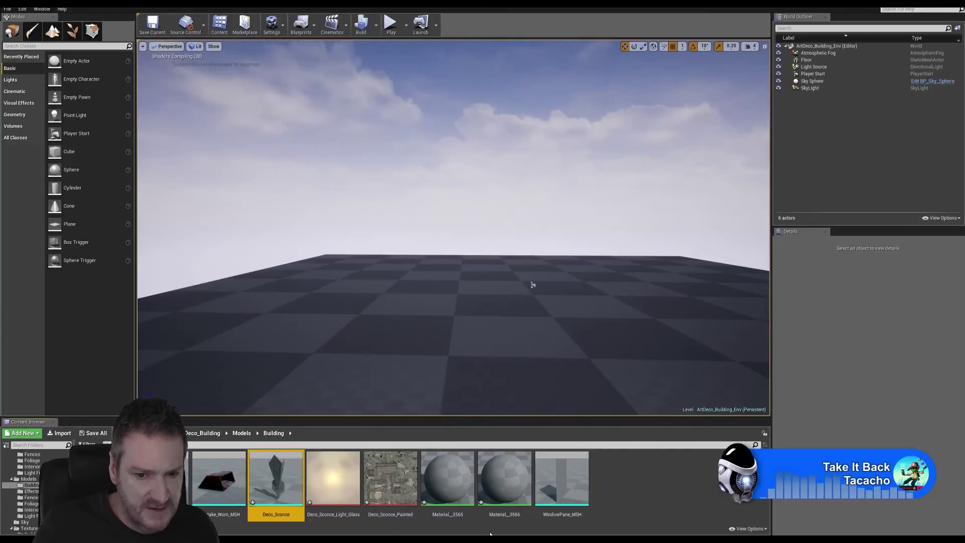
Place Material__3565's Texture Sample node to the left of its main material node, and save and close the material.
{"action": "double_click", "coordinate": [452, 481]}
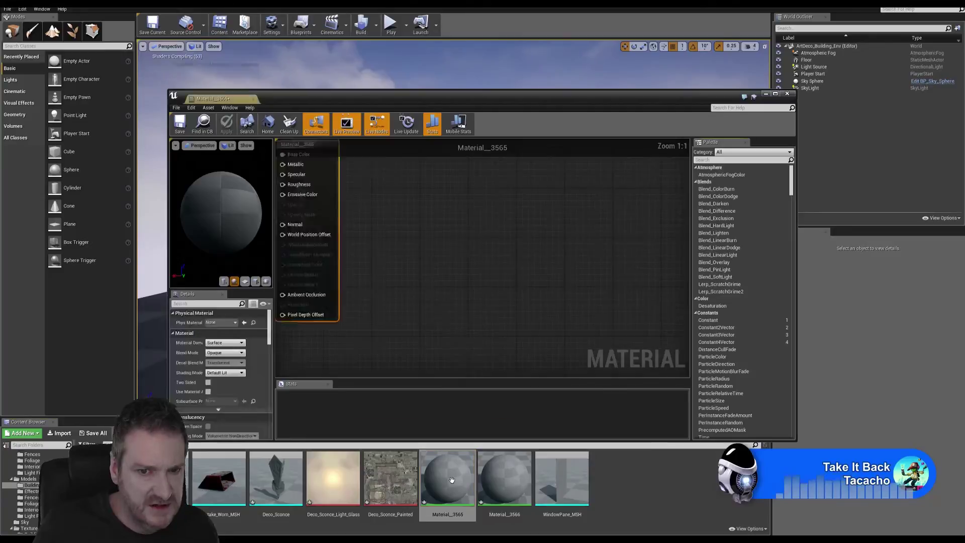
{"action": "scroll", "coordinate": [411, 241], "scroll_direction": "down", "scroll_amount": 4}
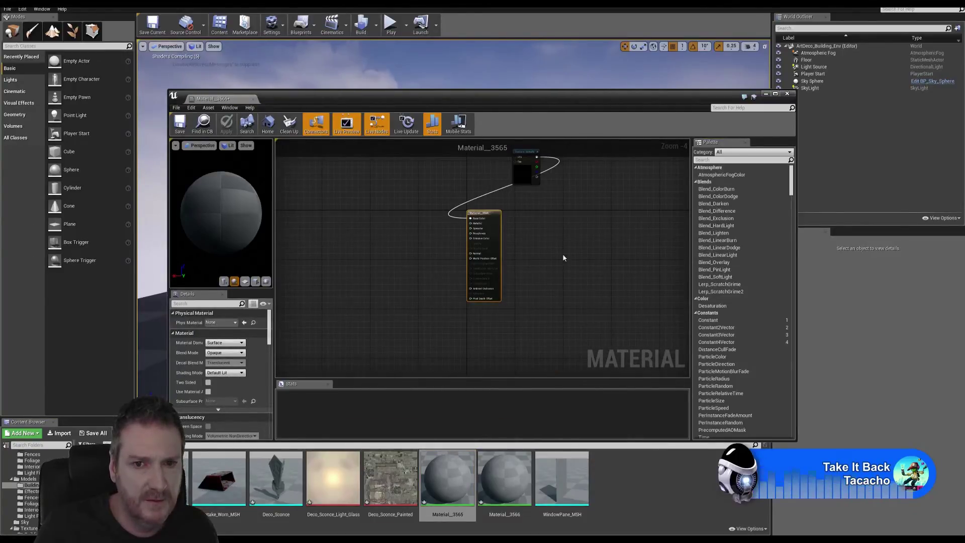
{"action": "right_click_drag", "start_coordinate": [548, 175], "coordinate": [552, 180]}
{"action": "left_click_drag", "start_coordinate": [533, 165], "coordinate": [408, 221]}
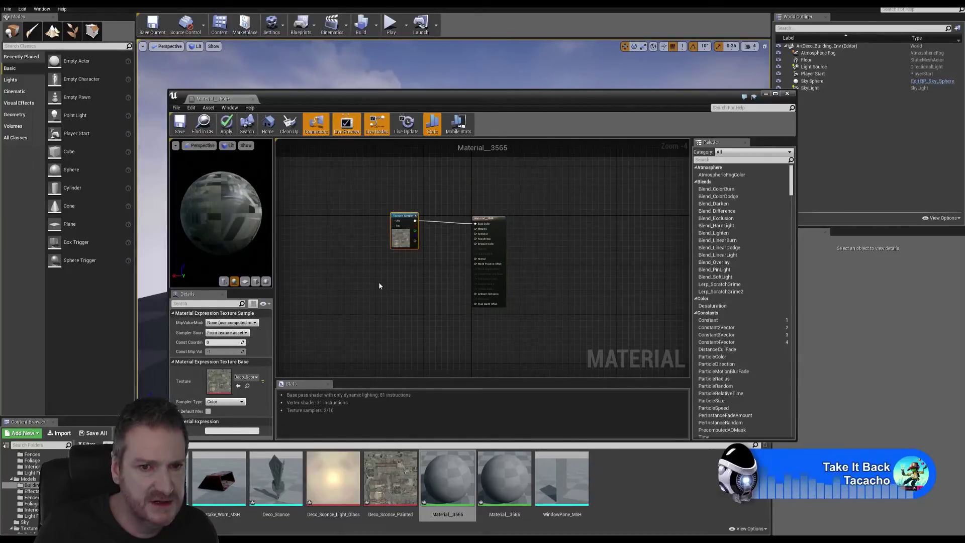
{"action": "scroll", "coordinate": [402, 265], "scroll_direction": "up", "scroll_amount": 1}
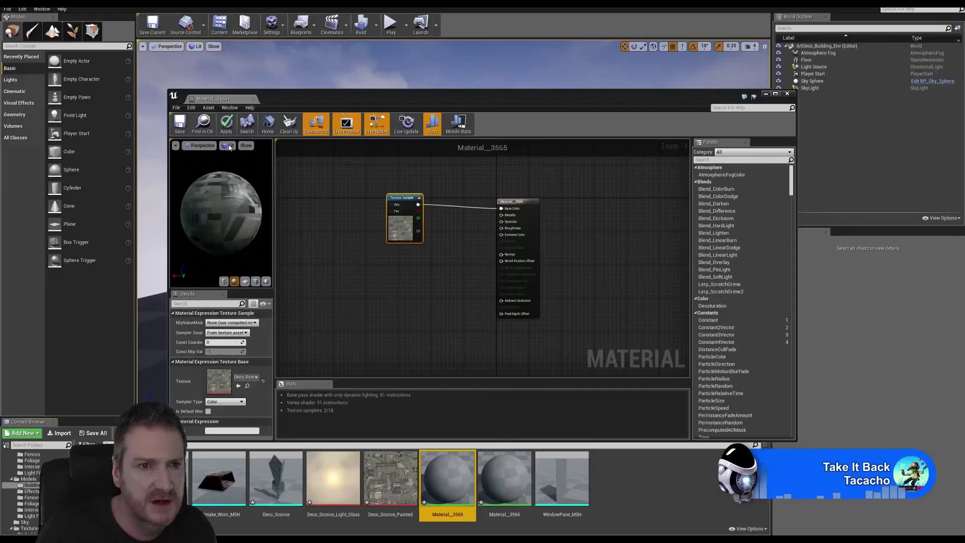
{"action": "left_click", "coordinate": [184, 130]}
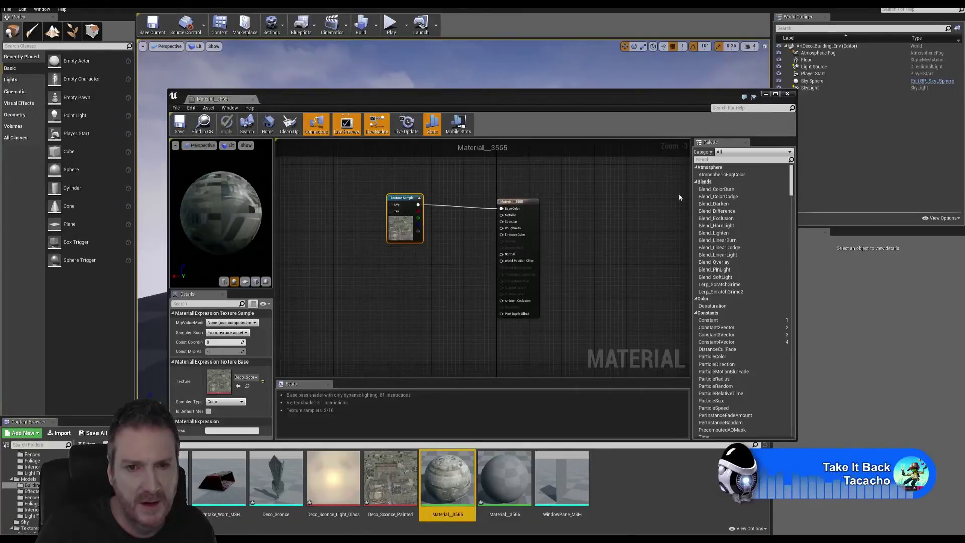
{"action": "left_click", "coordinate": [787, 94]}
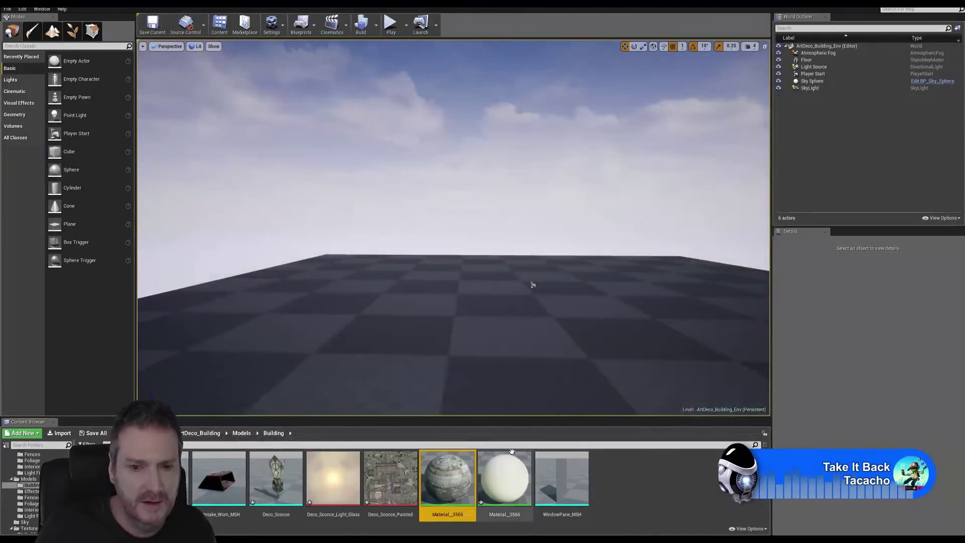
Open Material__3566 and place its Texture Sample node to the left of the main material node.
{"action": "double_click", "coordinate": [500, 477]}
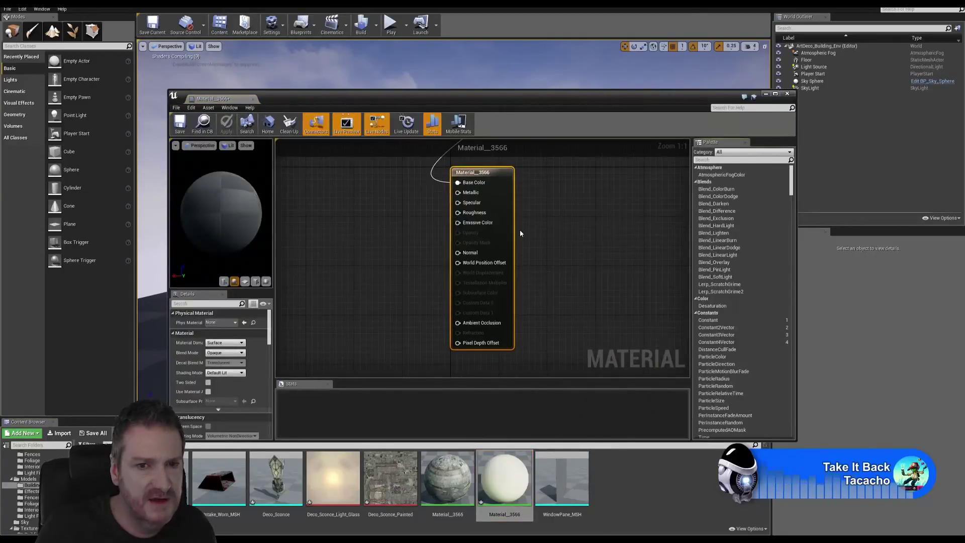
{"action": "right_click_drag", "start_coordinate": [542, 221], "coordinate": [563, 274]}
{"action": "scroll", "coordinate": [561, 267], "scroll_direction": "down", "scroll_amount": 3}
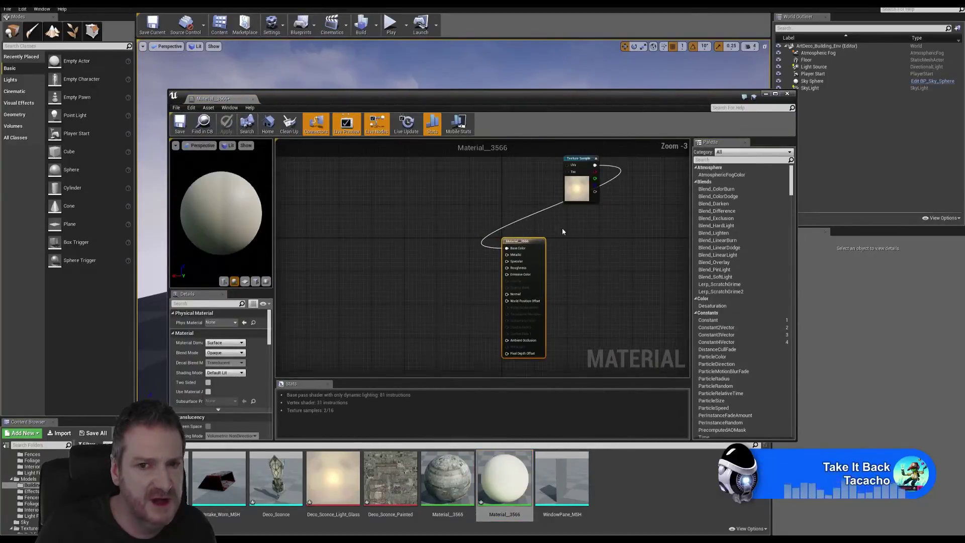
{"action": "left_click_drag", "start_coordinate": [580, 159], "coordinate": [424, 221]}
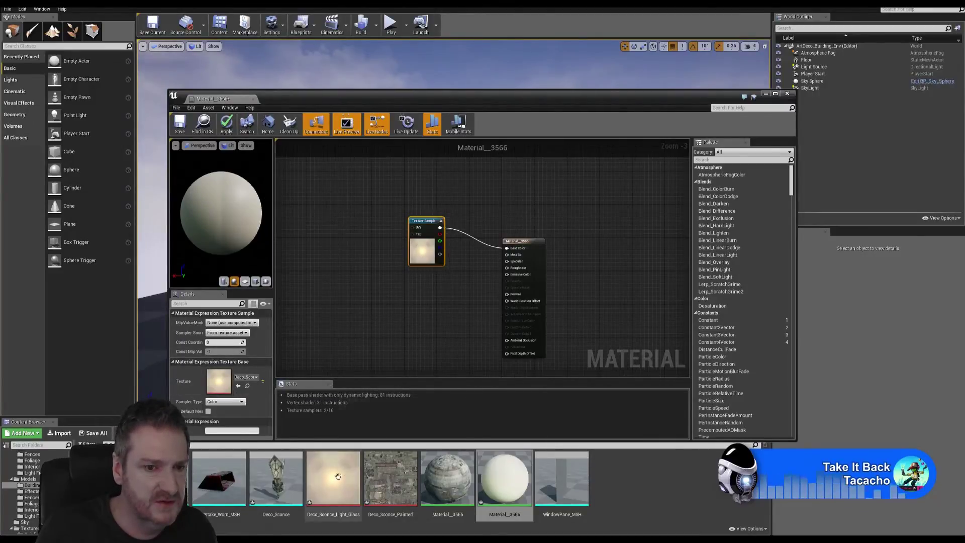
{"action": "left_click", "coordinate": [340, 247]}
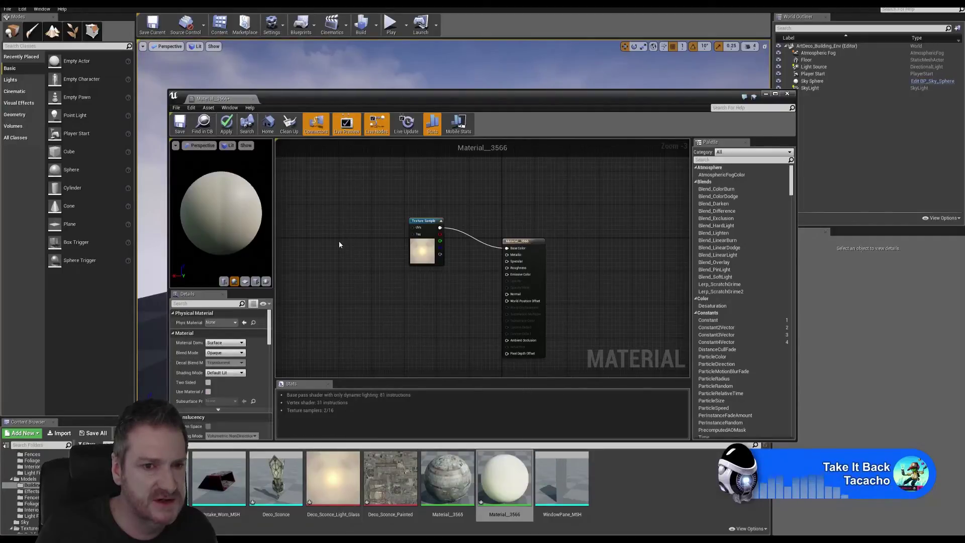
Add a Multiply node to the Material__3566 graph and place it below the Texture Sample node.
{"action": "right_click", "coordinate": [340, 246]}
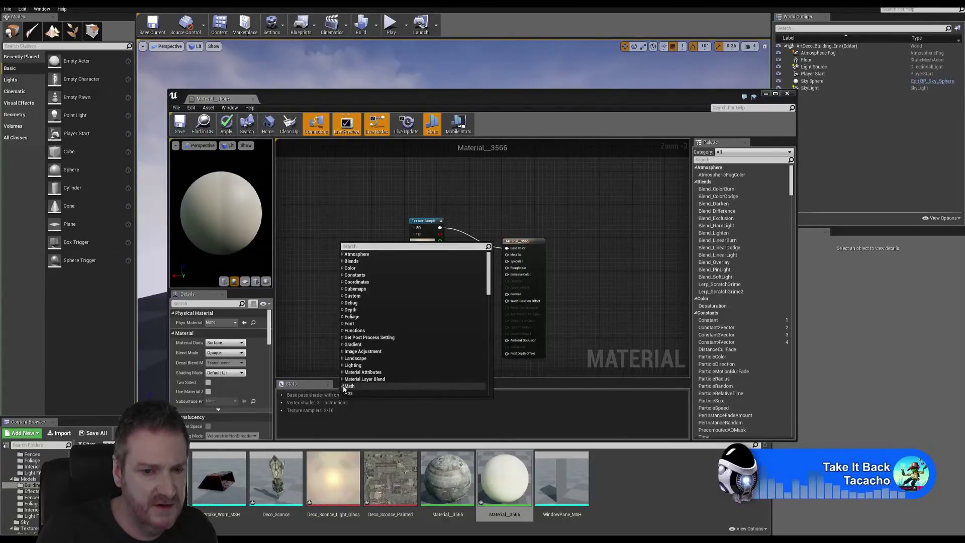
{"action": "left_click", "coordinate": [343, 386]}
{"action": "scroll", "coordinate": [401, 371], "scroll_direction": "down", "scroll_amount": 4}
{"action": "scroll", "coordinate": [397, 375], "scroll_direction": "down", "scroll_amount": 5}
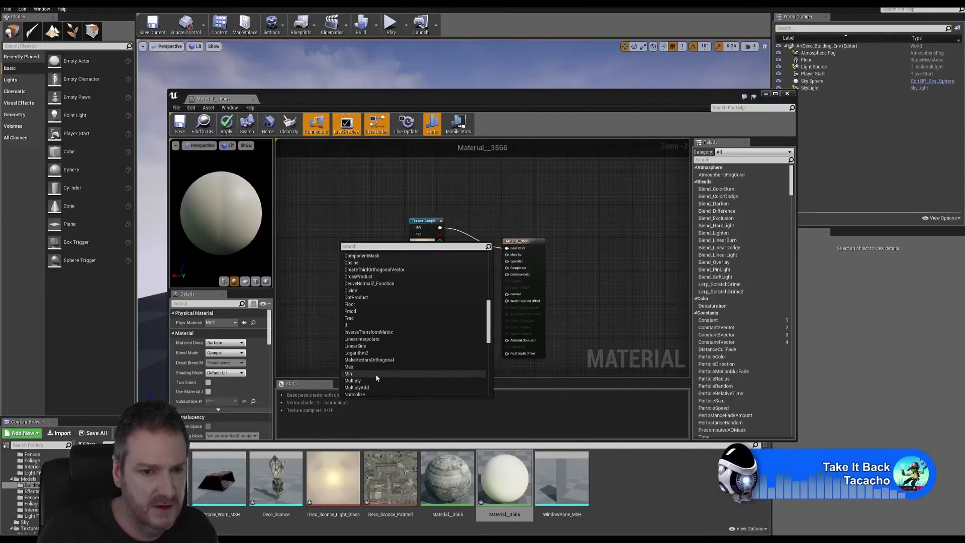
{"action": "left_click", "coordinate": [374, 380]}
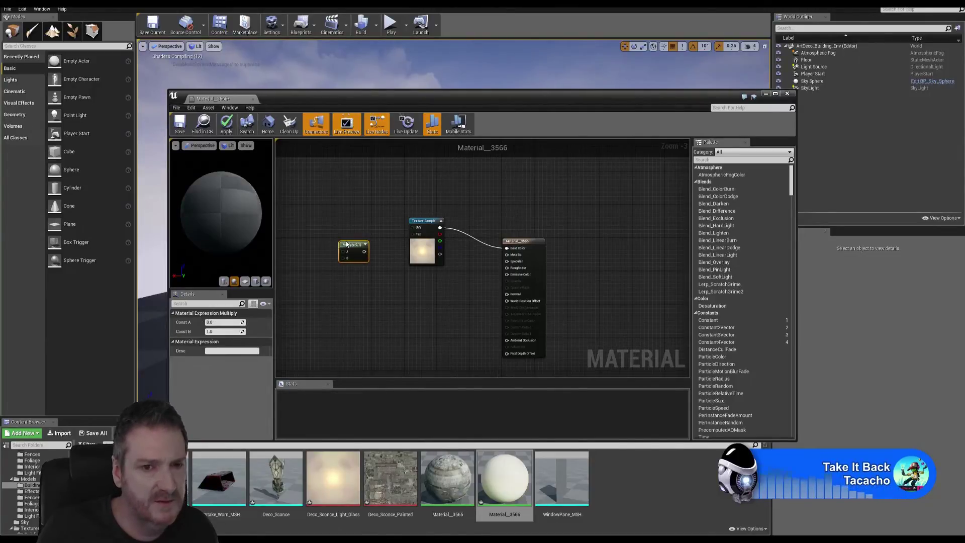
{"action": "left_click_drag", "start_coordinate": [347, 244], "coordinate": [508, 196]}
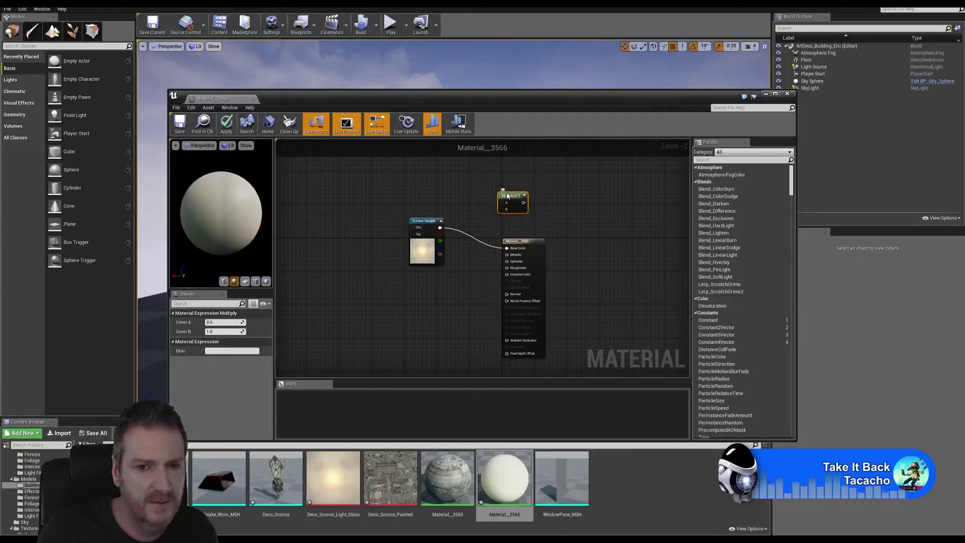
{"action": "left_click_drag", "start_coordinate": [510, 196], "coordinate": [435, 297]}
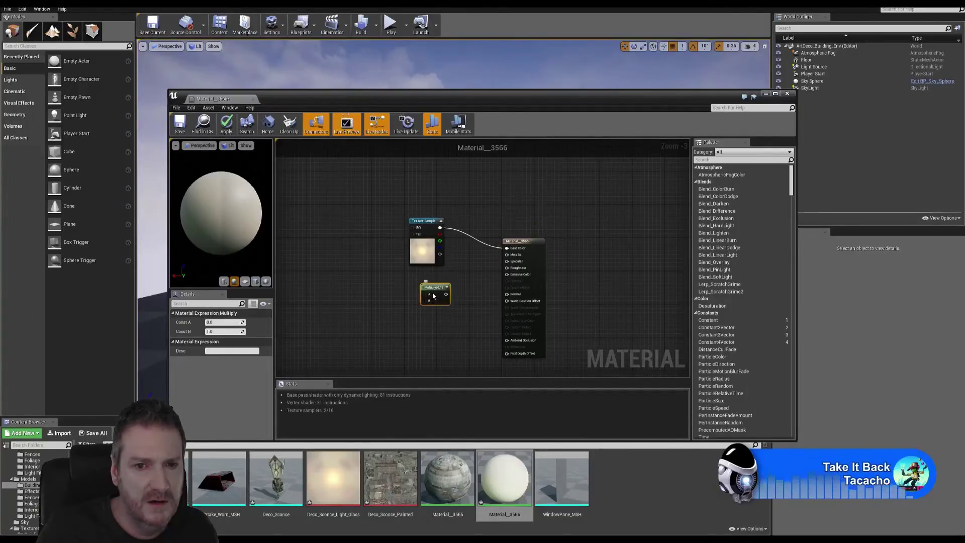
Connect the Texture Sample's color output to Multiply input A and the Multiply output to Emissive Color.
{"action": "scroll", "coordinate": [447, 287], "scroll_direction": "up", "scroll_amount": 3}
{"action": "left_click_drag", "start_coordinate": [437, 200], "coordinate": [412, 307]}
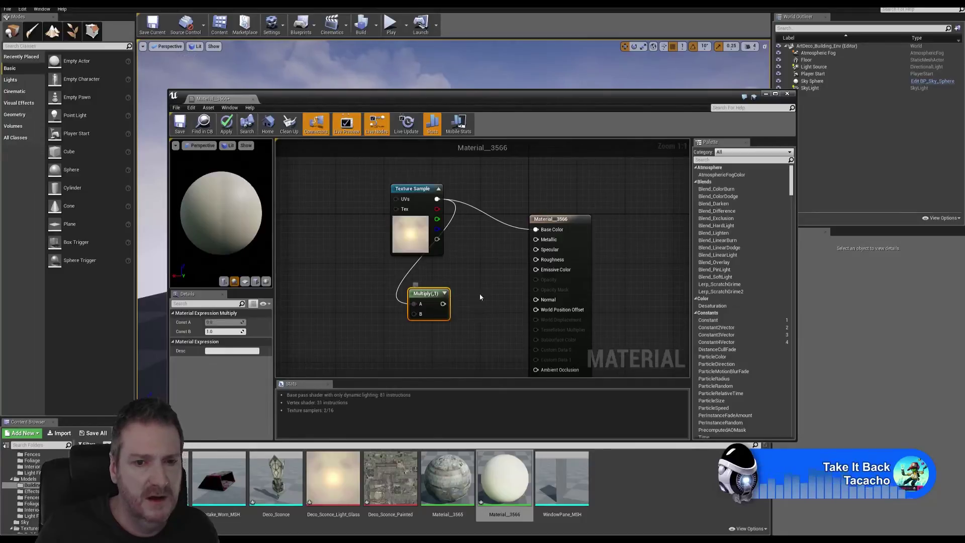
{"action": "left_click_drag", "start_coordinate": [443, 304], "coordinate": [536, 271]}
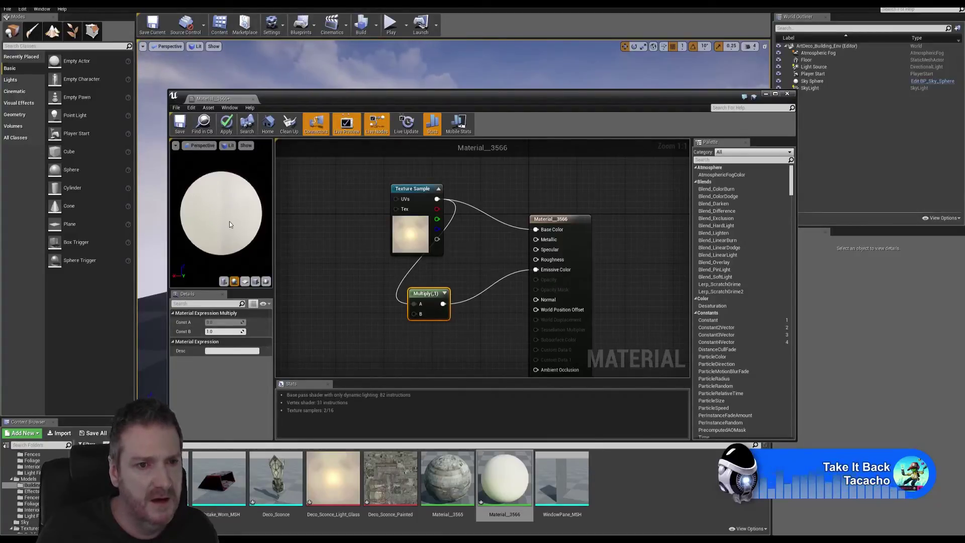
Set the Multiply node's Const B to about 3.366, and save and close Material__3566.
{"action": "left_click_drag", "start_coordinate": [212, 331], "coordinate": [243, 331]}
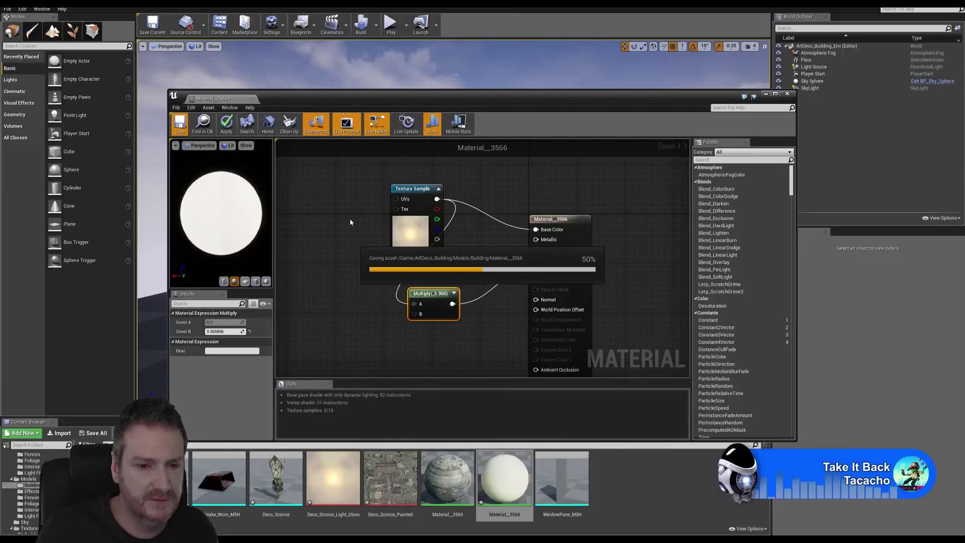
{"action": "left_click", "coordinate": [788, 95]}
Open the Deco_Sconce static mesh and examine the glow of its glass panels up close.
{"action": "double_click", "coordinate": [276, 480]}
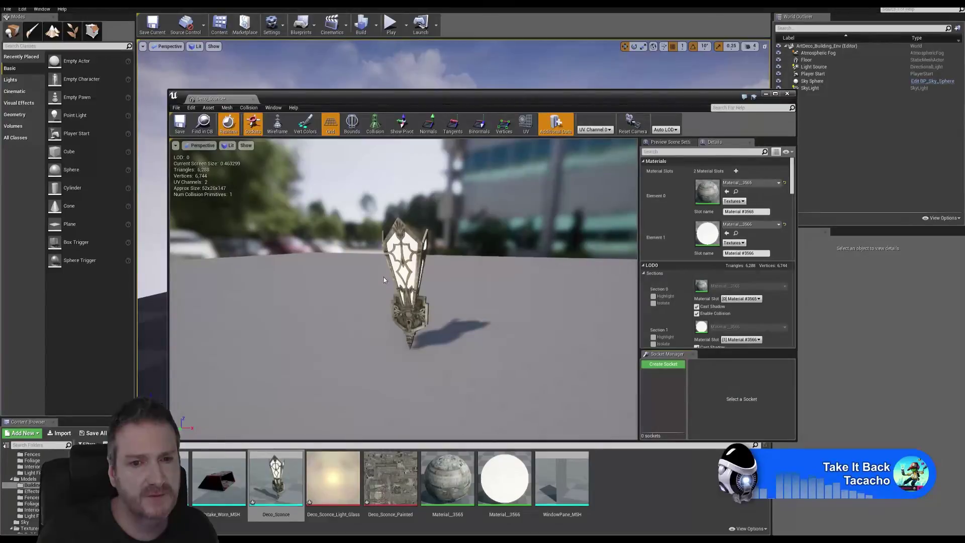
{"action": "left_click_drag", "start_coordinate": [384, 280], "coordinate": [564, 189]}
{"action": "scroll", "coordinate": [369, 279], "scroll_direction": "up", "scroll_amount": 5}
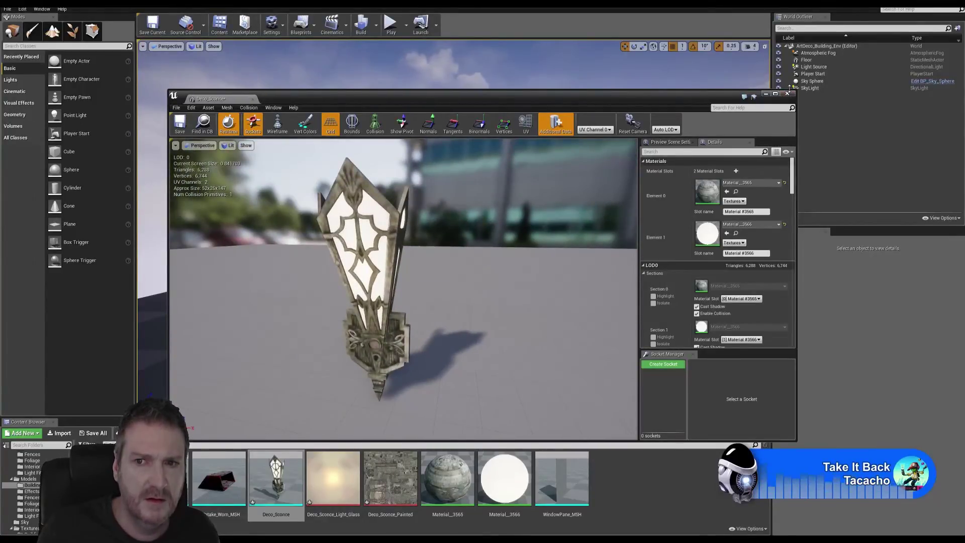
{"action": "left_click", "coordinate": [788, 94]}
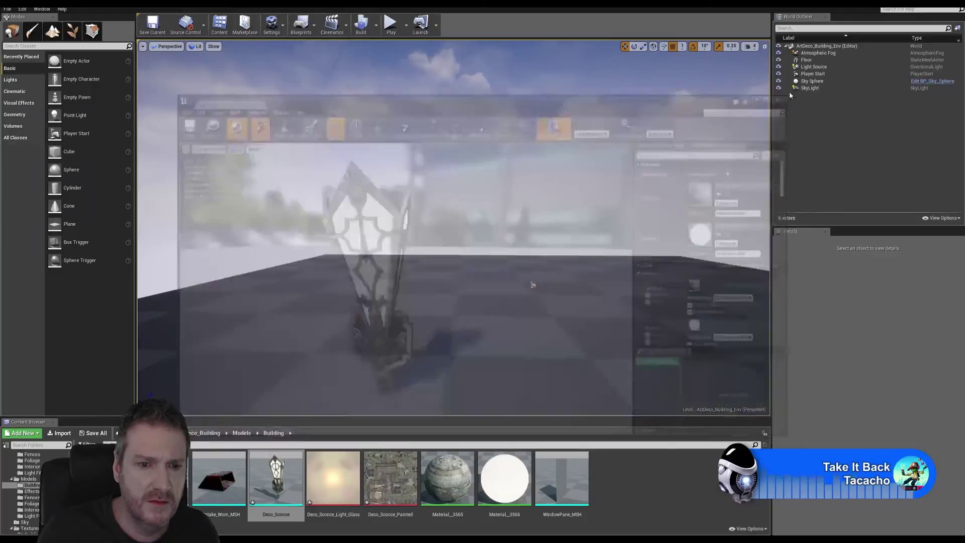
Reopen Material__3566 and move its Texture Sample node farther left, clear of the Multiply node.
{"action": "double_click", "coordinate": [505, 480]}
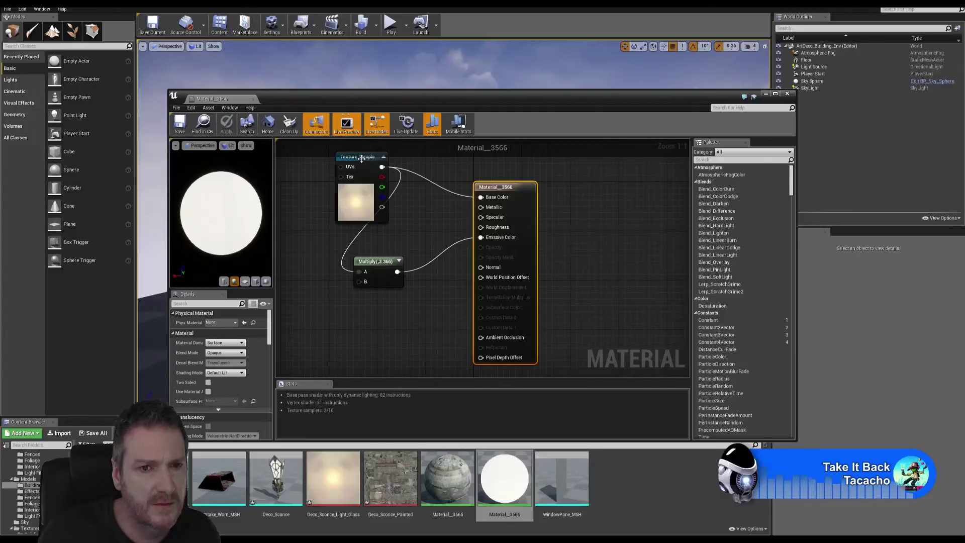
{"action": "left_click_drag", "start_coordinate": [361, 159], "coordinate": [282, 209]}
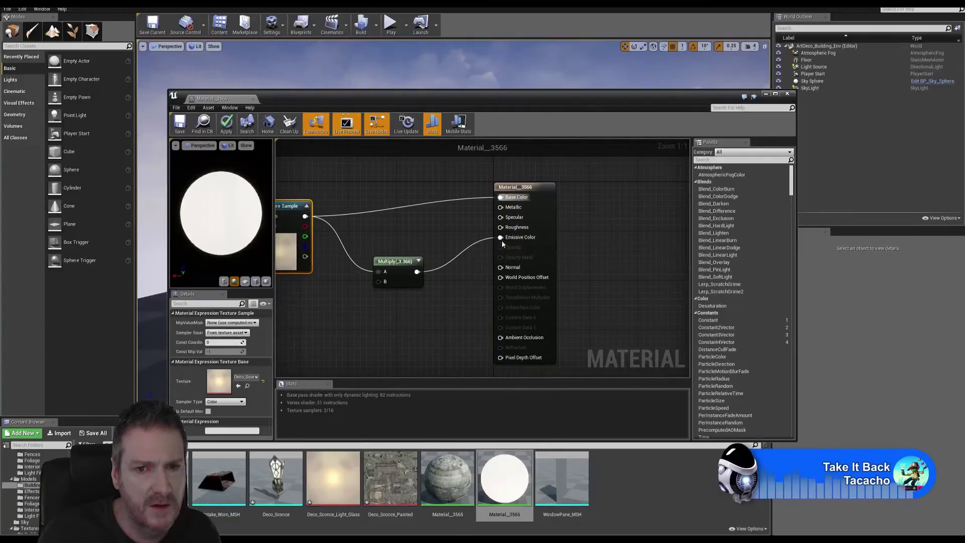
{"action": "right_click_drag", "start_coordinate": [428, 239], "coordinate": [504, 233]}
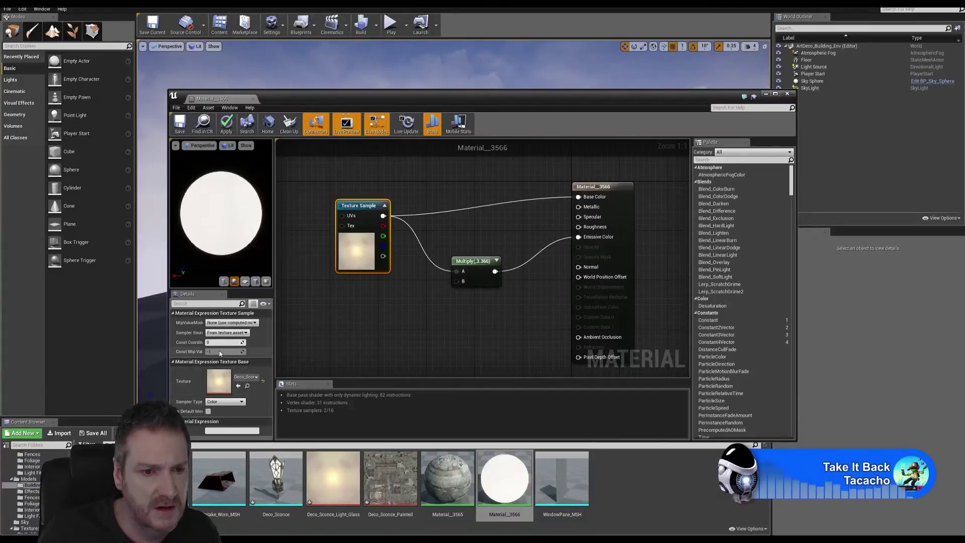
Lower the Multiply node's Const B to about 1.467, and save and close Material__3566.
{"action": "left_click", "coordinate": [475, 266]}
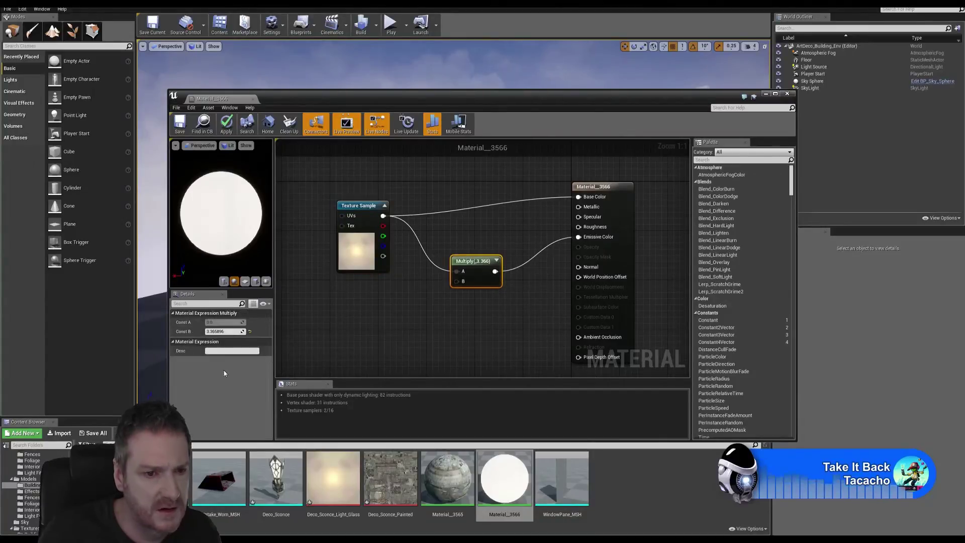
{"action": "left_click_drag", "start_coordinate": [224, 331], "coordinate": [211, 331]}
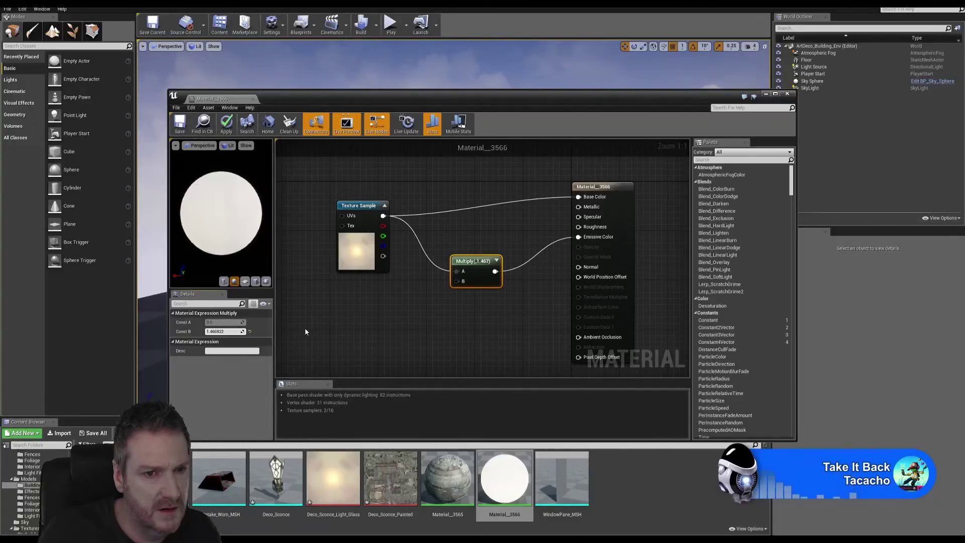
{"action": "left_click", "coordinate": [179, 124]}
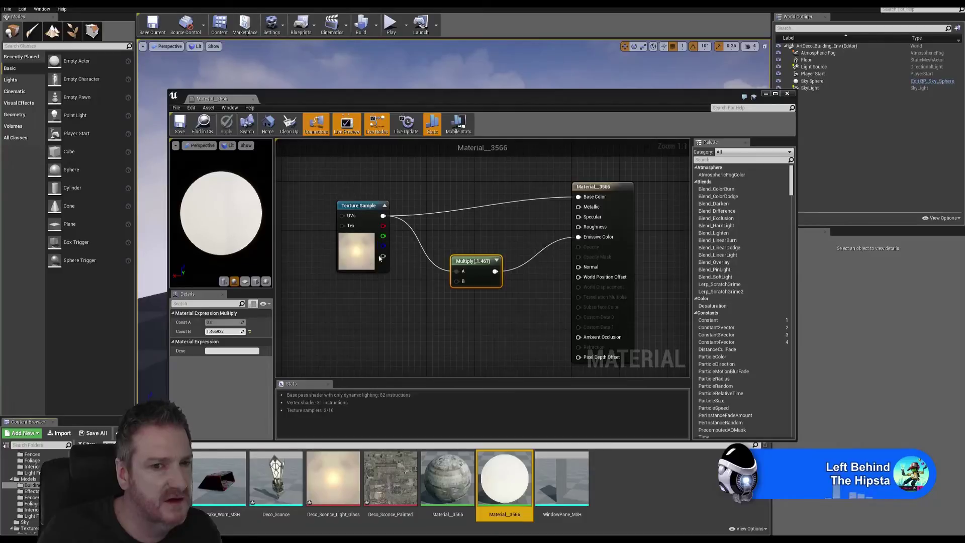
{"action": "left_click", "coordinate": [789, 95]}
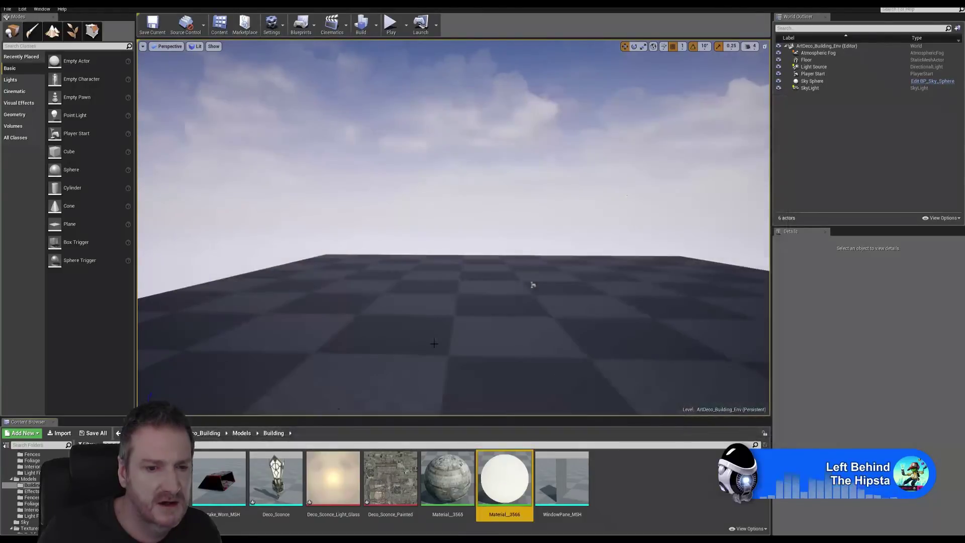
Inspect the Deco_Sconce static mesh from several angles to check its glowing glass and painted frame.
{"action": "double_click", "coordinate": [282, 475]}
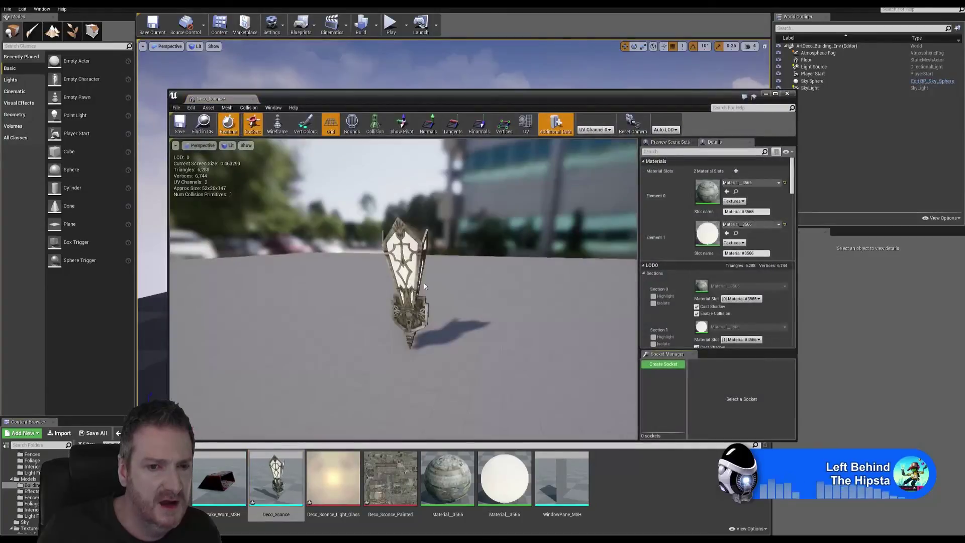
{"action": "left_click_drag", "start_coordinate": [416, 270], "coordinate": [378, 195], "text": "alt"}
{"action": "scroll", "coordinate": [445, 259], "scroll_direction": "up", "scroll_amount": 5}
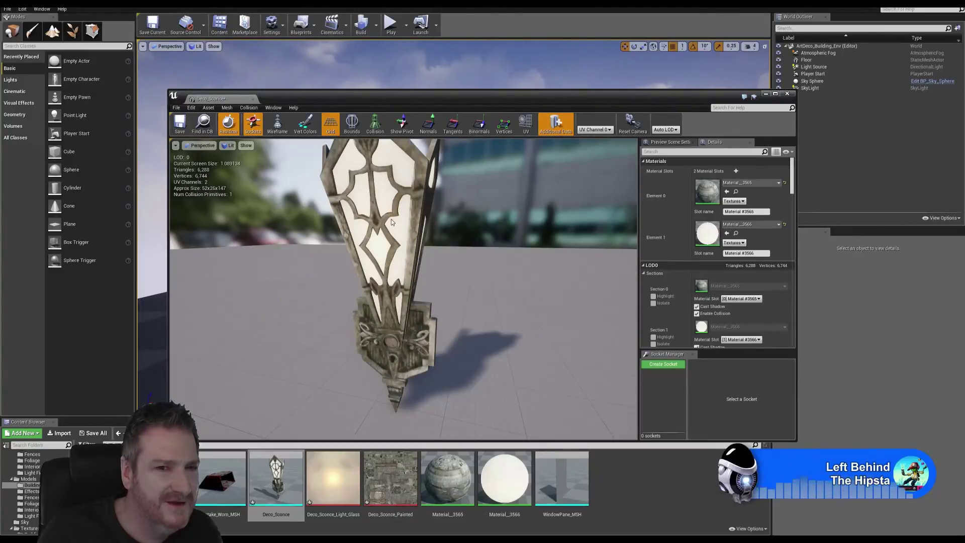
{"action": "left_click_drag", "start_coordinate": [395, 260], "coordinate": [221, 282]}
{"action": "scroll", "coordinate": [395, 271], "scroll_direction": "up", "scroll_amount": 4}
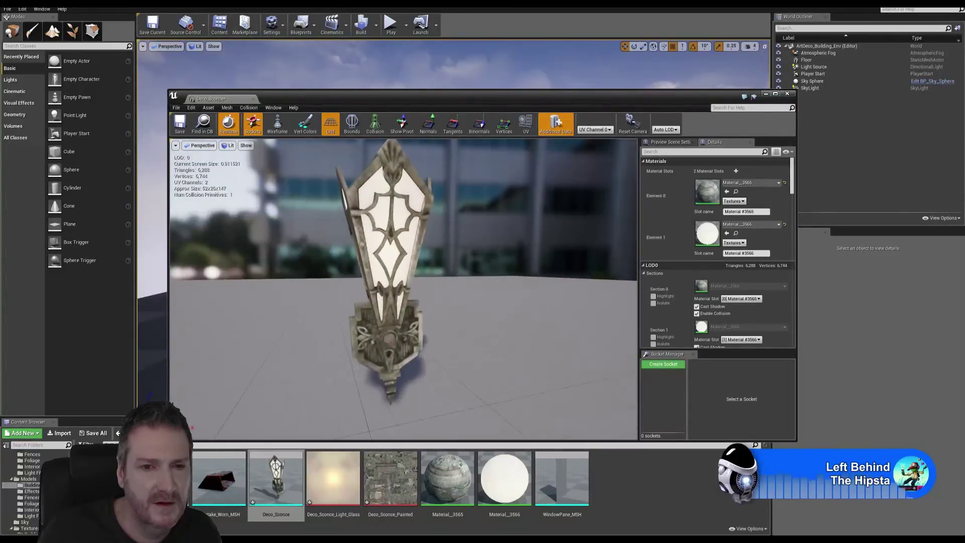
{"action": "scroll", "coordinate": [395, 272], "scroll_direction": "down", "scroll_amount": 1}
{"action": "left_click_drag", "start_coordinate": [396, 271], "coordinate": [311, 272]}
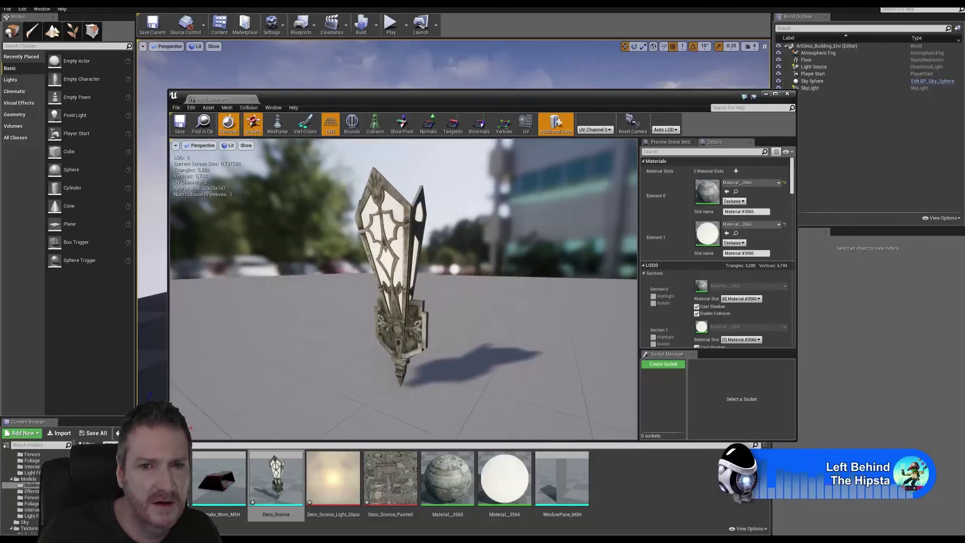
{"action": "left_click", "coordinate": [788, 94]}
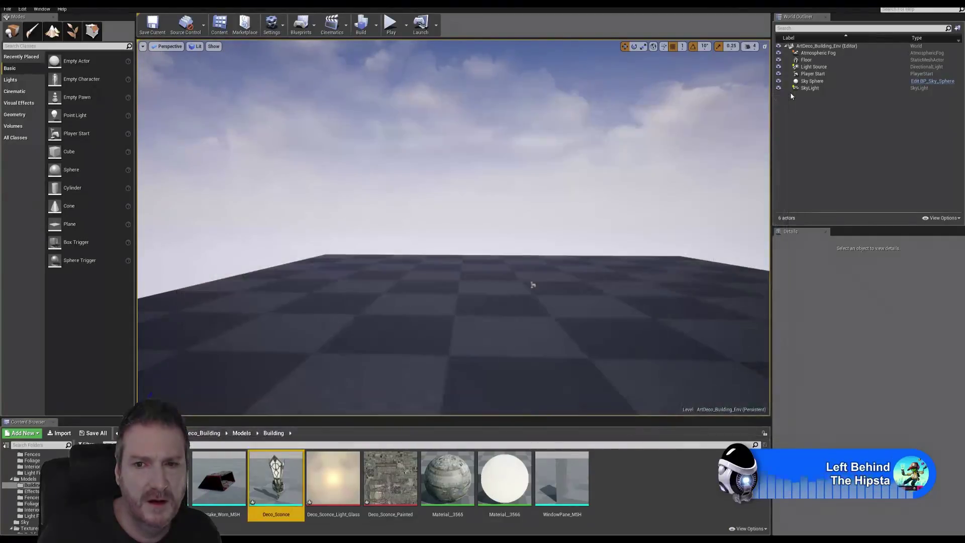
Place the Deco_Sconce mesh in the level above the checkered floor.
{"action": "mouse_move", "coordinate": [276, 473]}
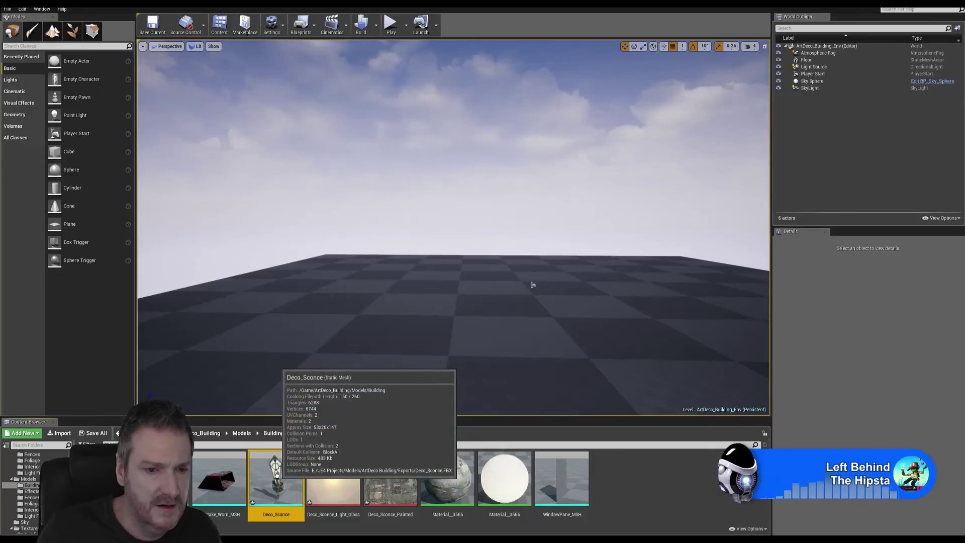
{"action": "left_click_drag", "start_coordinate": [276, 473], "coordinate": [399, 261]}
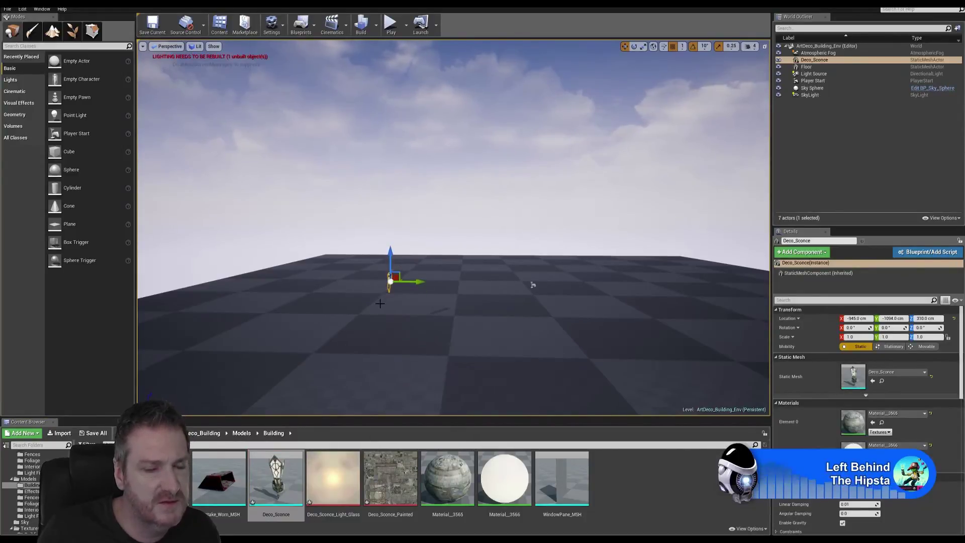
Lower the placed Deco_Sconce in the level to a Z location of 304 cm.
{"action": "key", "text": "w"}
{"action": "mouse_move", "coordinate": [380, 304]}
{"action": "right_mouse_down"}
{"action": "mouse_move", "coordinate": [339, 309]}
{"action": "mouse_move", "coordinate": [322, 297]}
{"action": "mouse_move", "coordinate": [380, 309]}
{"action": "right_mouse_up"}
{"action": "key", "text": "d"}
{"action": "key", "text": "a"}
{"action": "key", "text": "w"}
{"action": "key", "text": "w"}
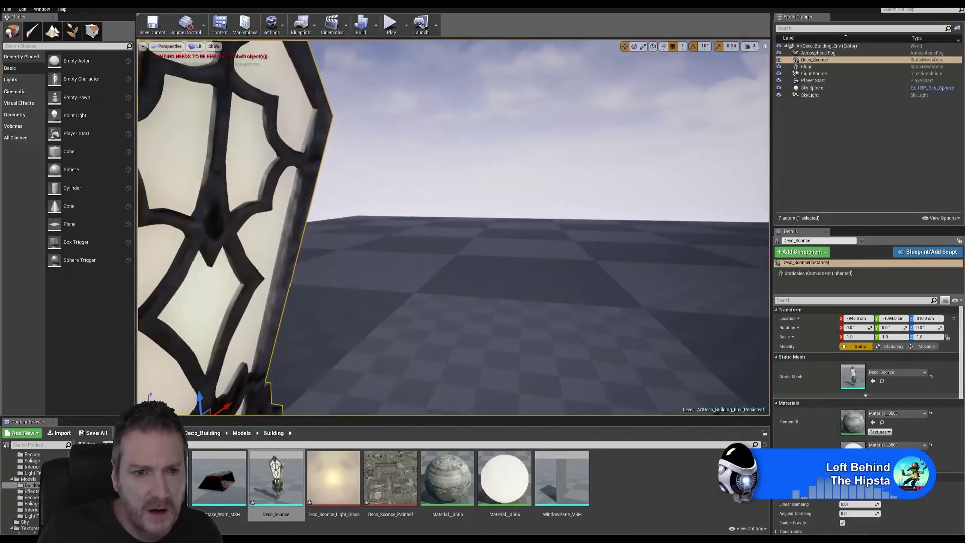
{"action": "left_click_drag", "start_coordinate": [365, 266], "coordinate": [356, 316]}
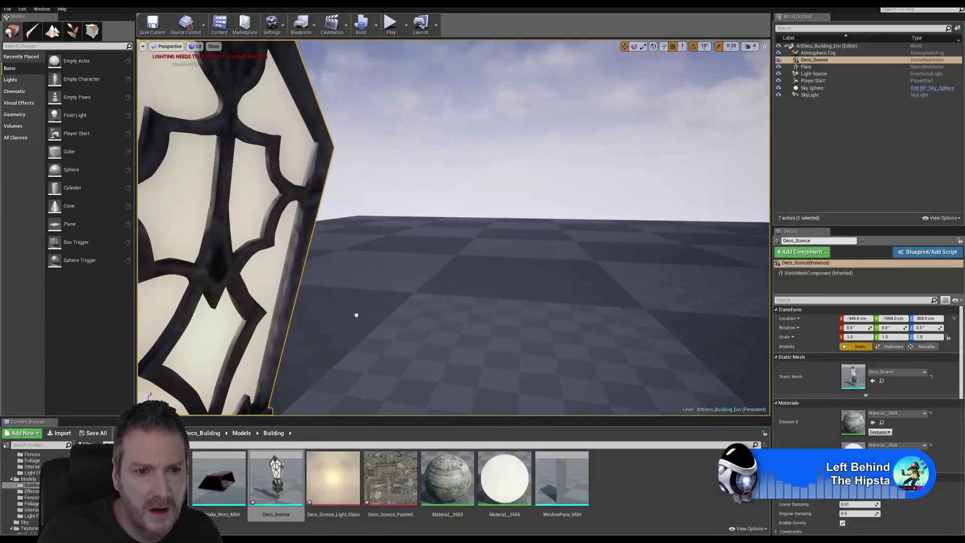
{"action": "right_click_drag", "start_coordinate": [355, 316], "coordinate": [356, 316]}
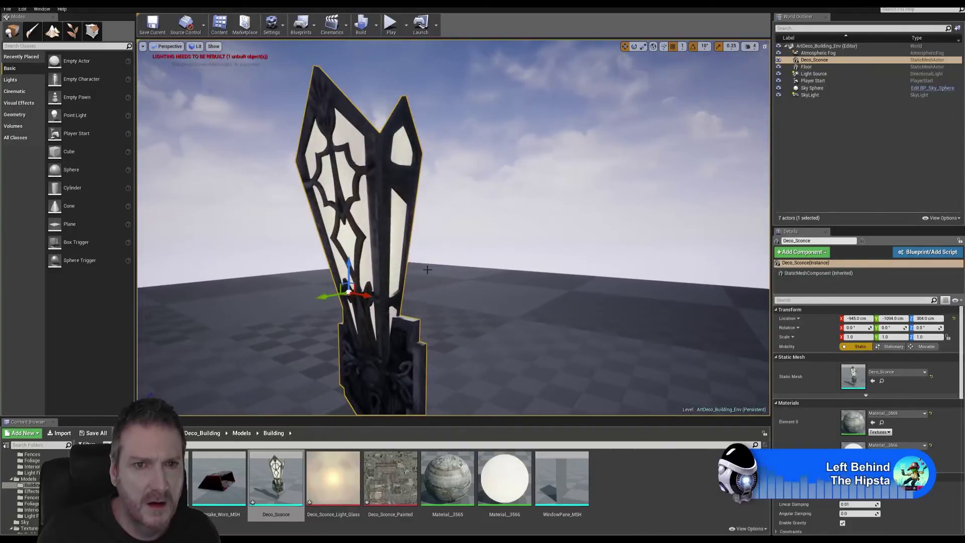
Build the level's lighting and check the lighting results reported for Deco_Sconce.
{"action": "left_click", "coordinate": [361, 24]}
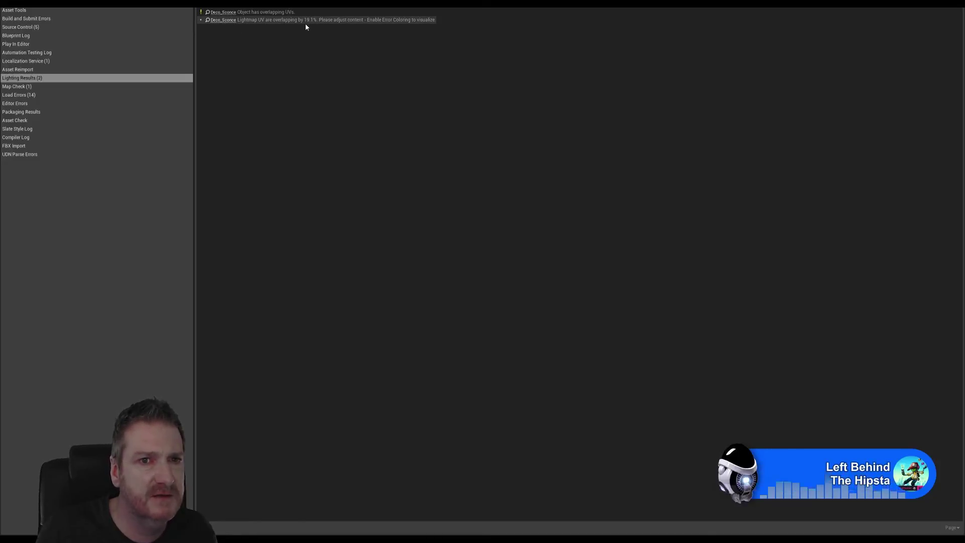
{"action": "left_click", "coordinate": [211, 18]}
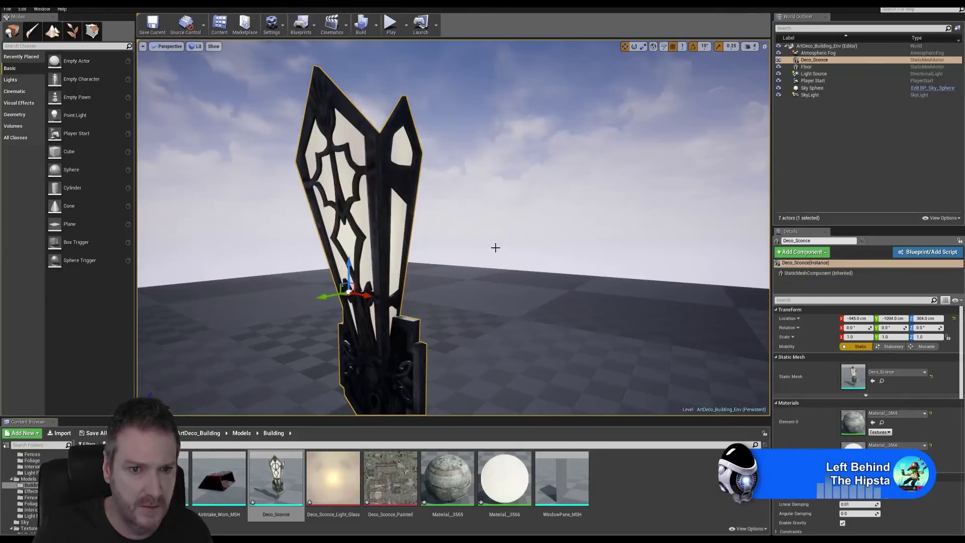
Examine the placed sconce's glass, frame and base in the built lighting, both up close and from farther away.
{"action": "right_click_drag", "start_coordinate": [496, 247], "coordinate": [564, 245]}
{"action": "key", "text": "f"}
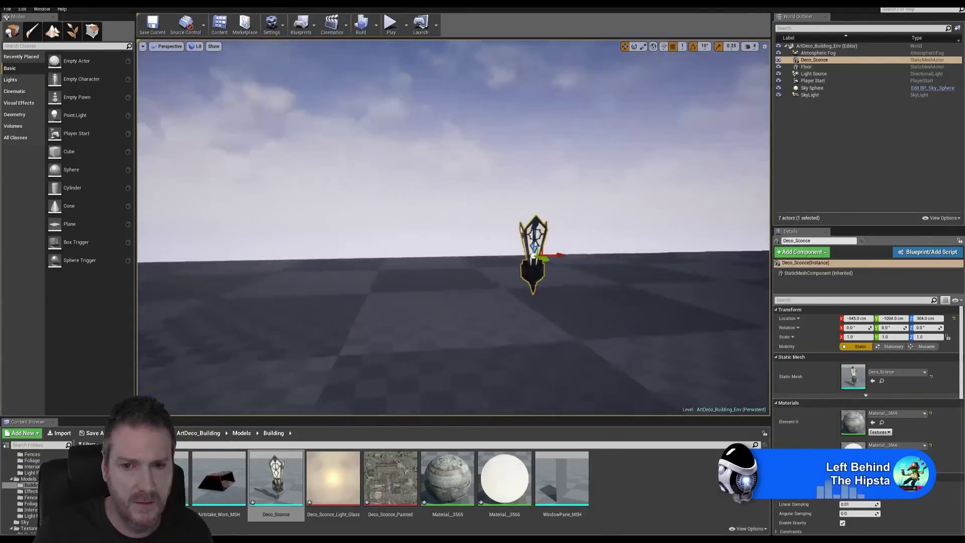
{"action": "key", "text": "f"}
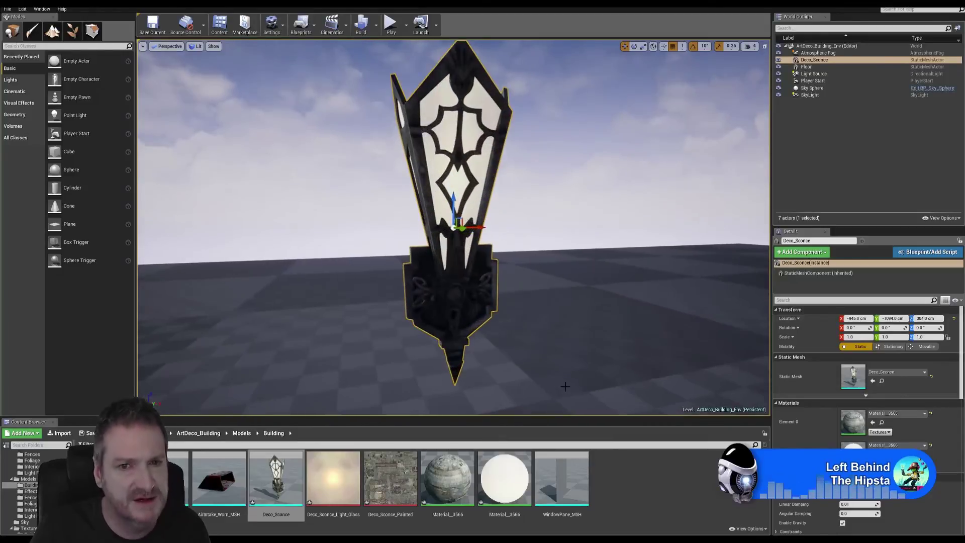
{"action": "left_click_drag", "start_coordinate": [543, 256], "coordinate": [506, 263], "text": "alt"}
{"action": "left_click_drag", "start_coordinate": [544, 238], "coordinate": [523, 204], "text": "alt"}
{"action": "scroll", "coordinate": [502, 179], "scroll_direction": "up", "scroll_amount": 3}
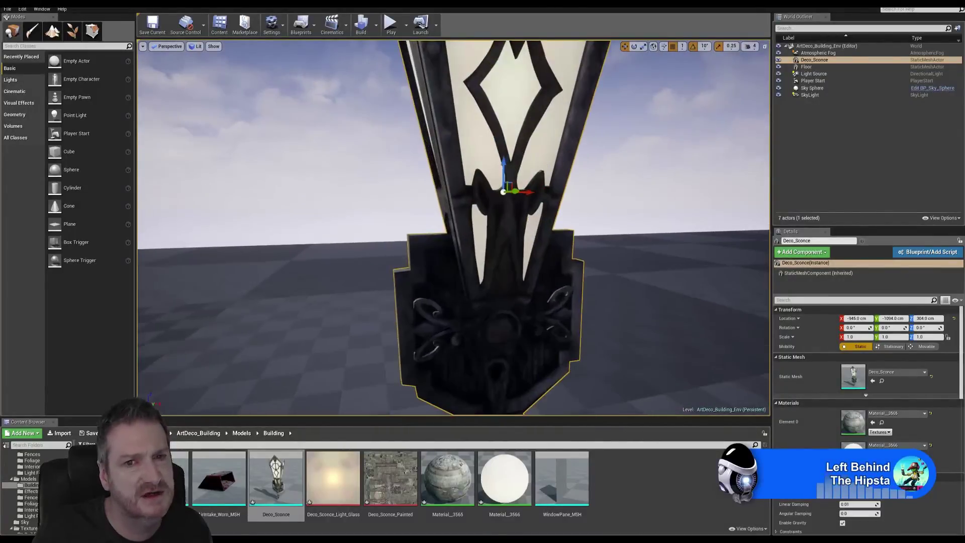
{"action": "left_click_drag", "start_coordinate": [503, 173], "coordinate": [475, 151], "text": "alt"}
{"action": "scroll", "coordinate": [590, 297], "scroll_direction": "up", "scroll_amount": 2}
{"action": "scroll", "coordinate": [493, 385], "scroll_direction": "down", "scroll_amount": 3}
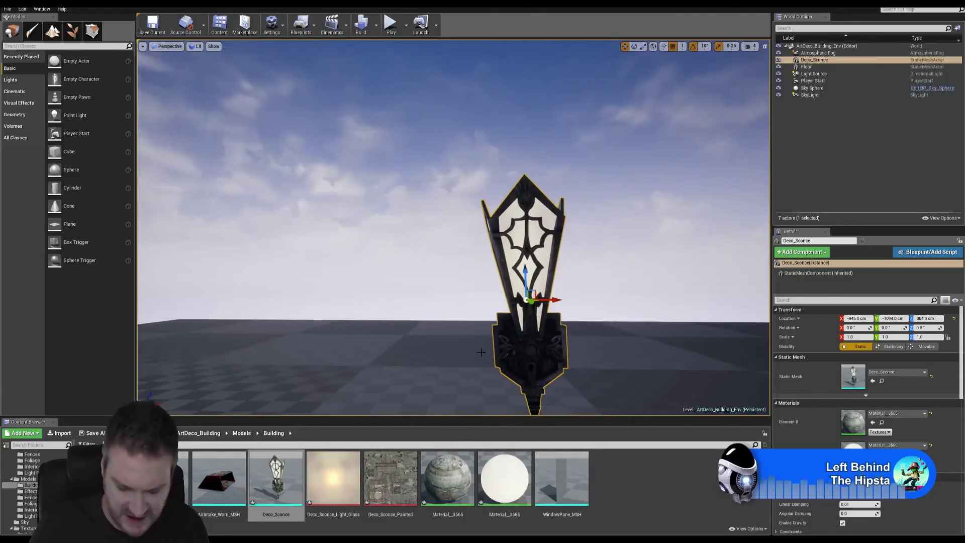
Delete the placed Deco_Sconce from the level and open its static mesh asset for viewing.
{"action": "key", "text": "Delete"}
{"action": "left_click", "coordinate": [274, 482]}
{"action": "double_click", "coordinate": [274, 483]}
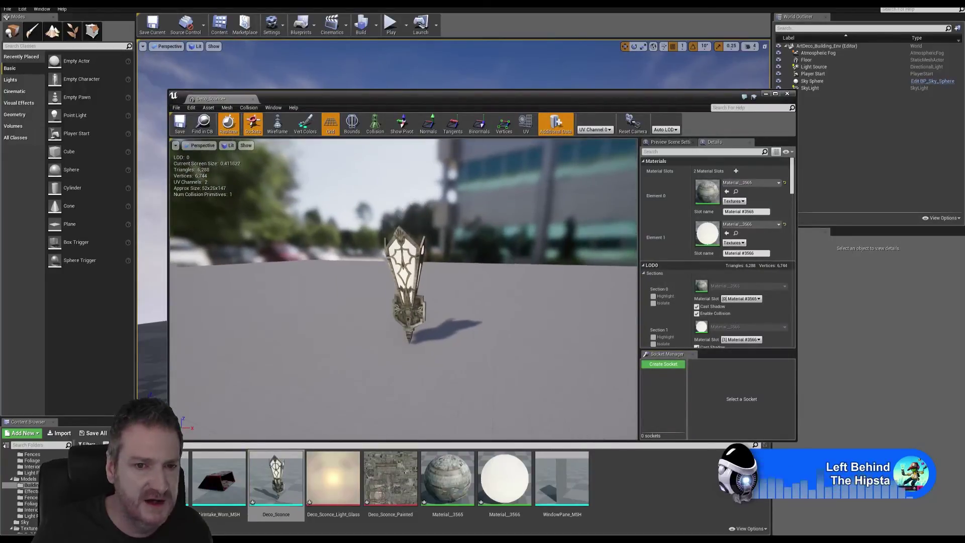
Examine the Deco_Sconce mesh's painted frame and glowing glass from the front and side in the mesh preview.
{"action": "scroll", "coordinate": [423, 301], "scroll_direction": "up", "scroll_amount": 3}
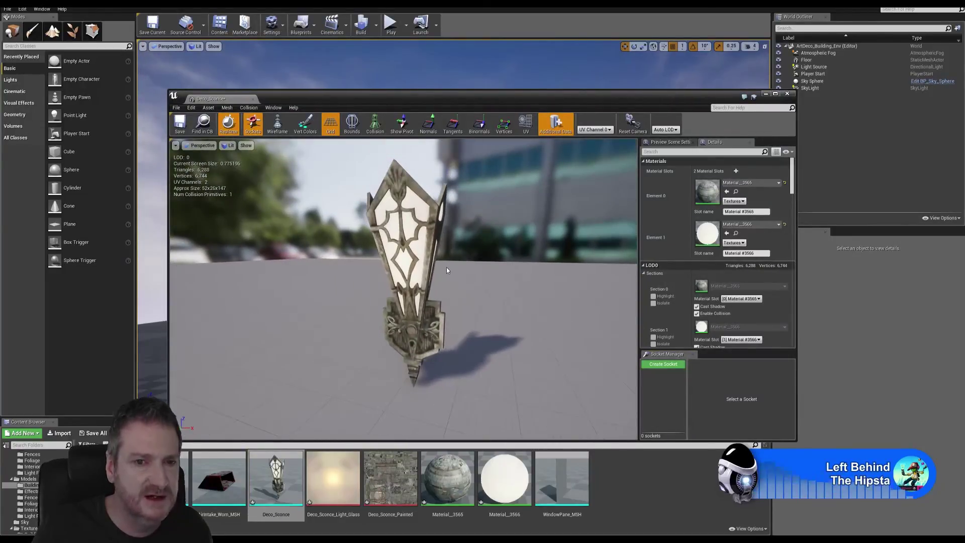
{"action": "left_click_drag", "start_coordinate": [449, 280], "coordinate": [630, 289]}
{"action": "left_click_drag", "start_coordinate": [385, 207], "coordinate": [246, 212]}
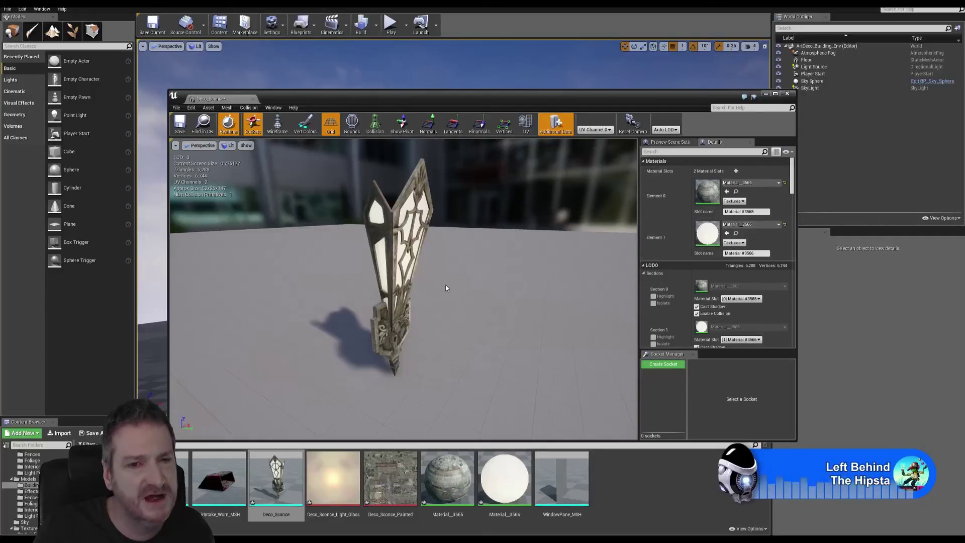
{"action": "mouse_move", "coordinate": [488, 284]}
{"action": "left_mouse_down"}
{"action": "mouse_move", "coordinate": [432, 281]}
{"action": "mouse_move", "coordinate": [486, 270]}
{"action": "left_mouse_up"}
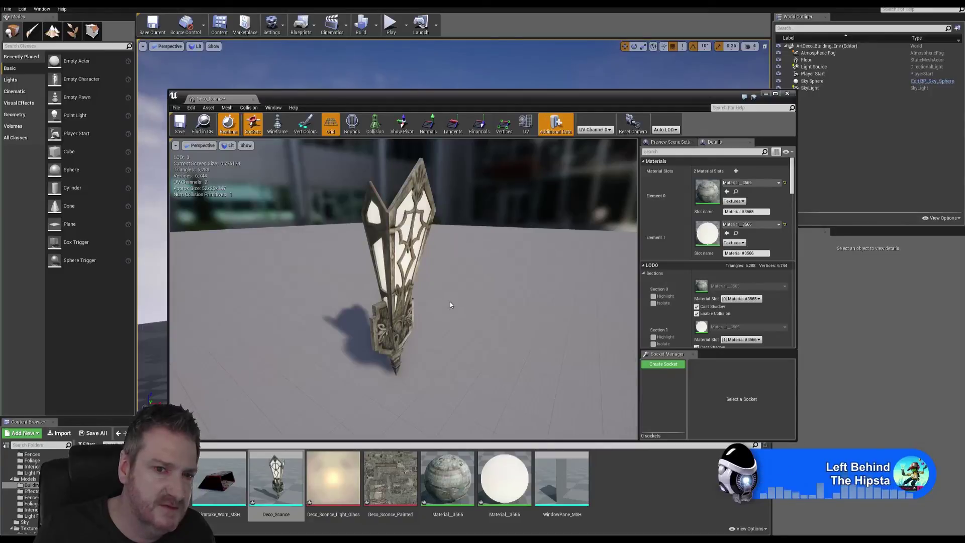
{"action": "left_click_drag", "start_coordinate": [451, 305], "coordinate": [417, 302]}
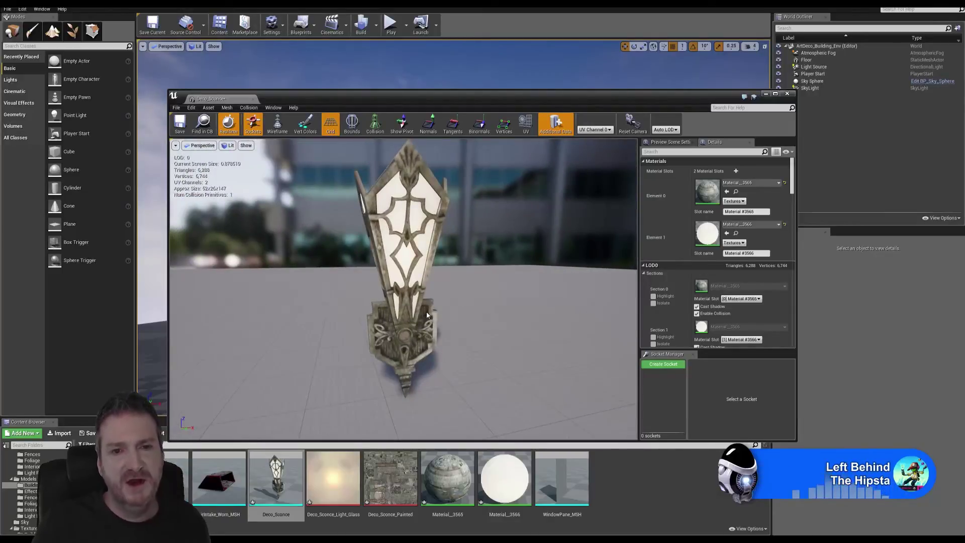